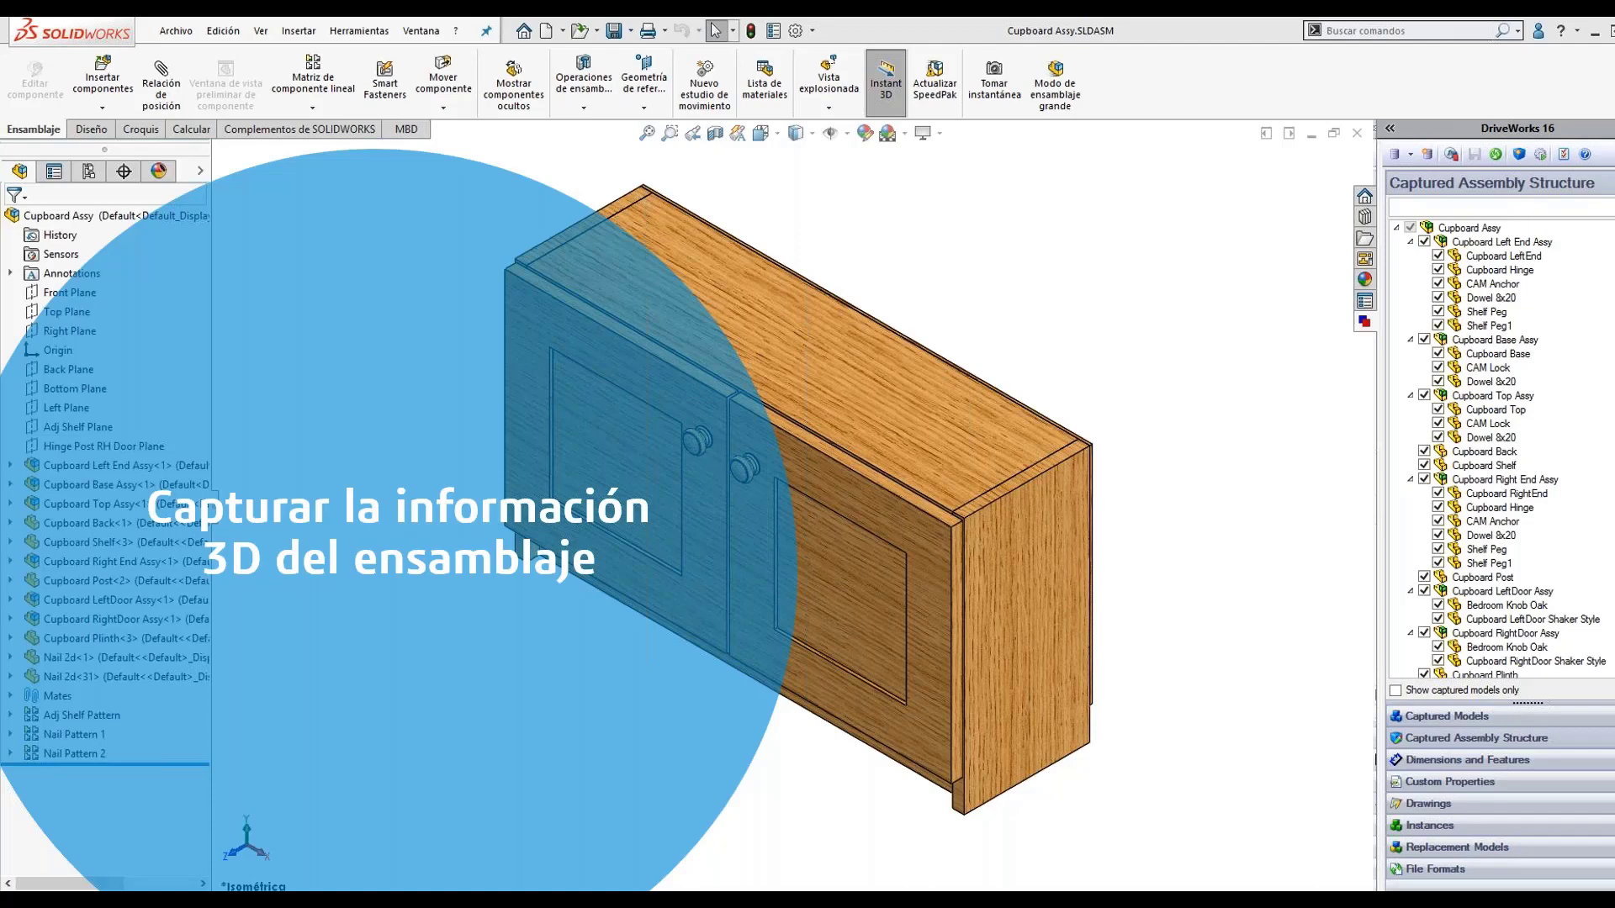
# Leave the PowerPoint slideshow for SOLIDWORKS and open the captured Cupboard Assy model.
pyautogui.hotkey('alt', 'Tab')
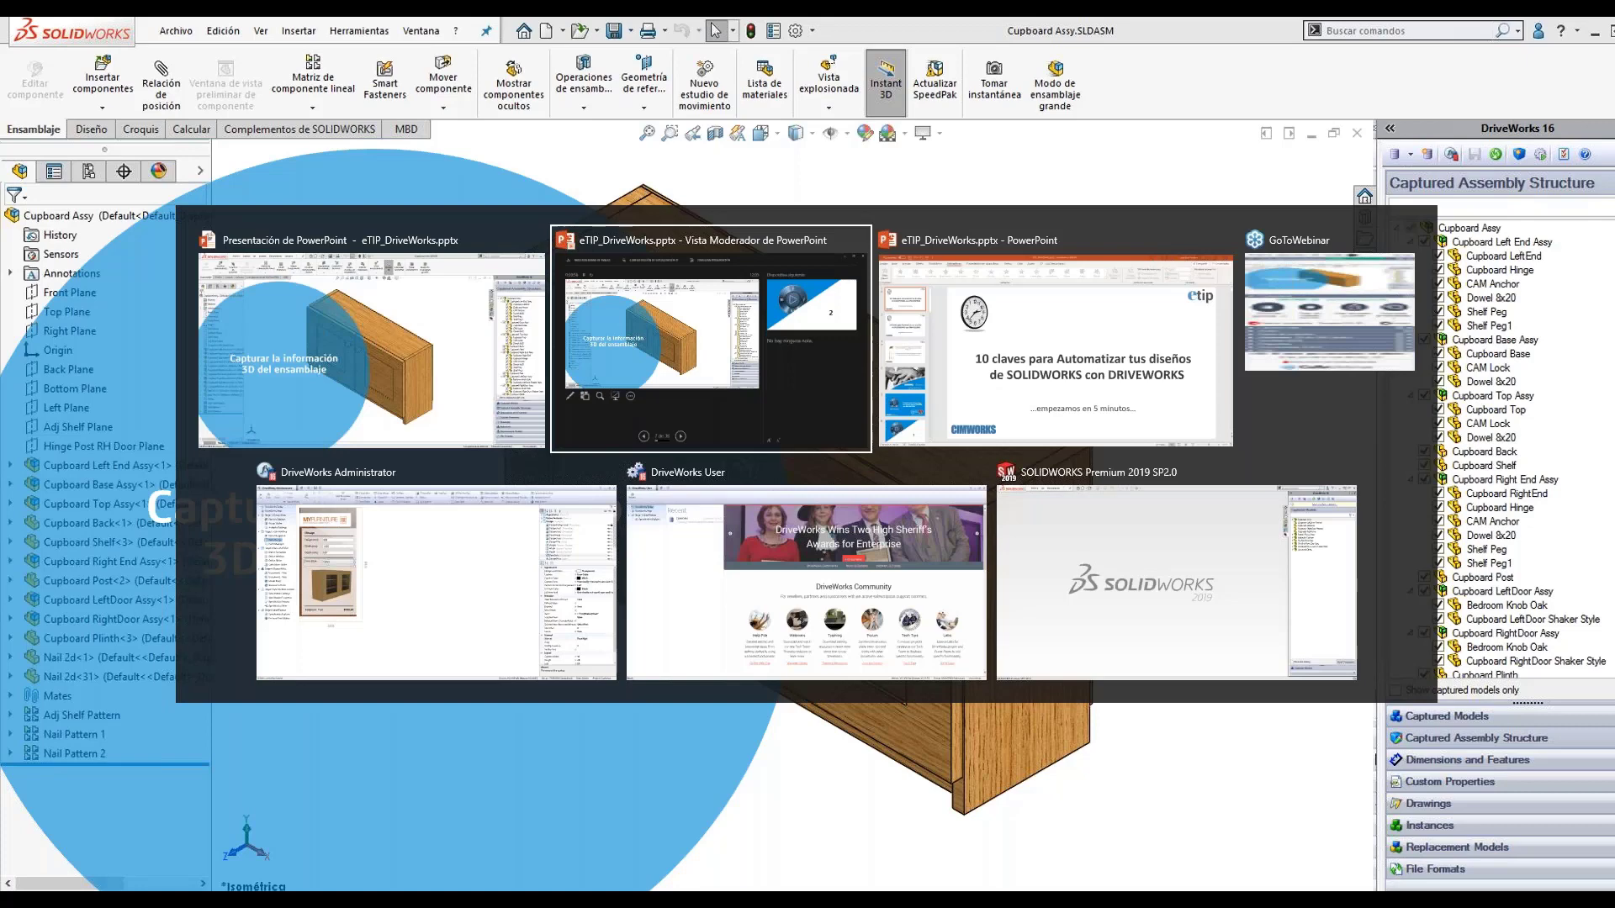
pyautogui.press('Tab')
pyautogui.press('Tab')
pyautogui.press('Tab')
pyautogui.press('Tab')
pyautogui.press('Tab')
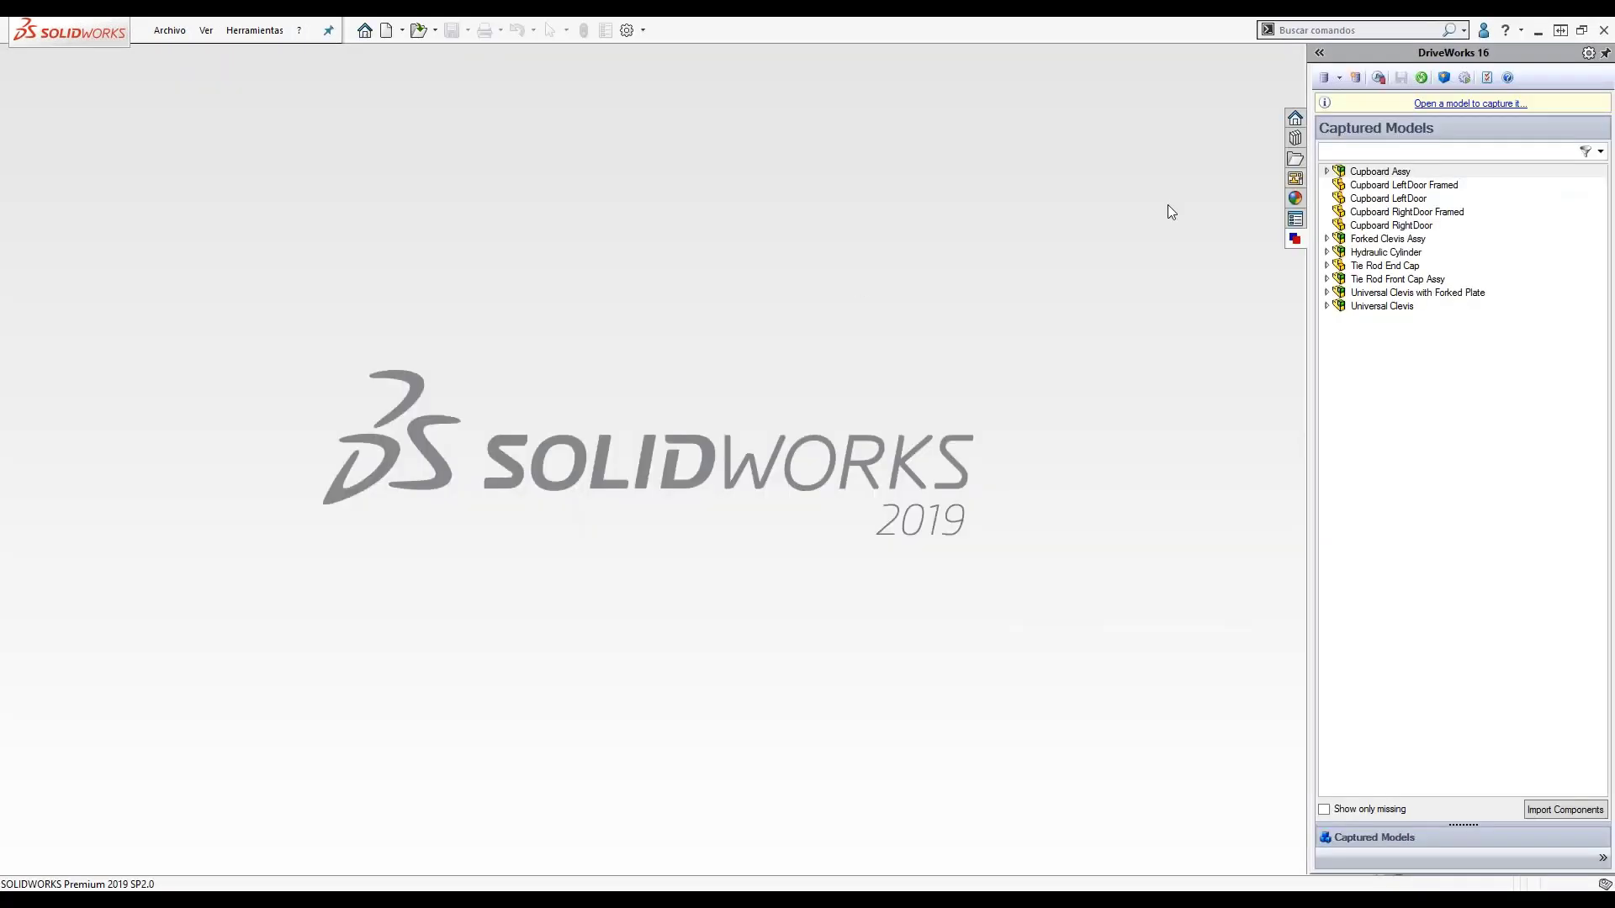
pyautogui.click(1380, 172)
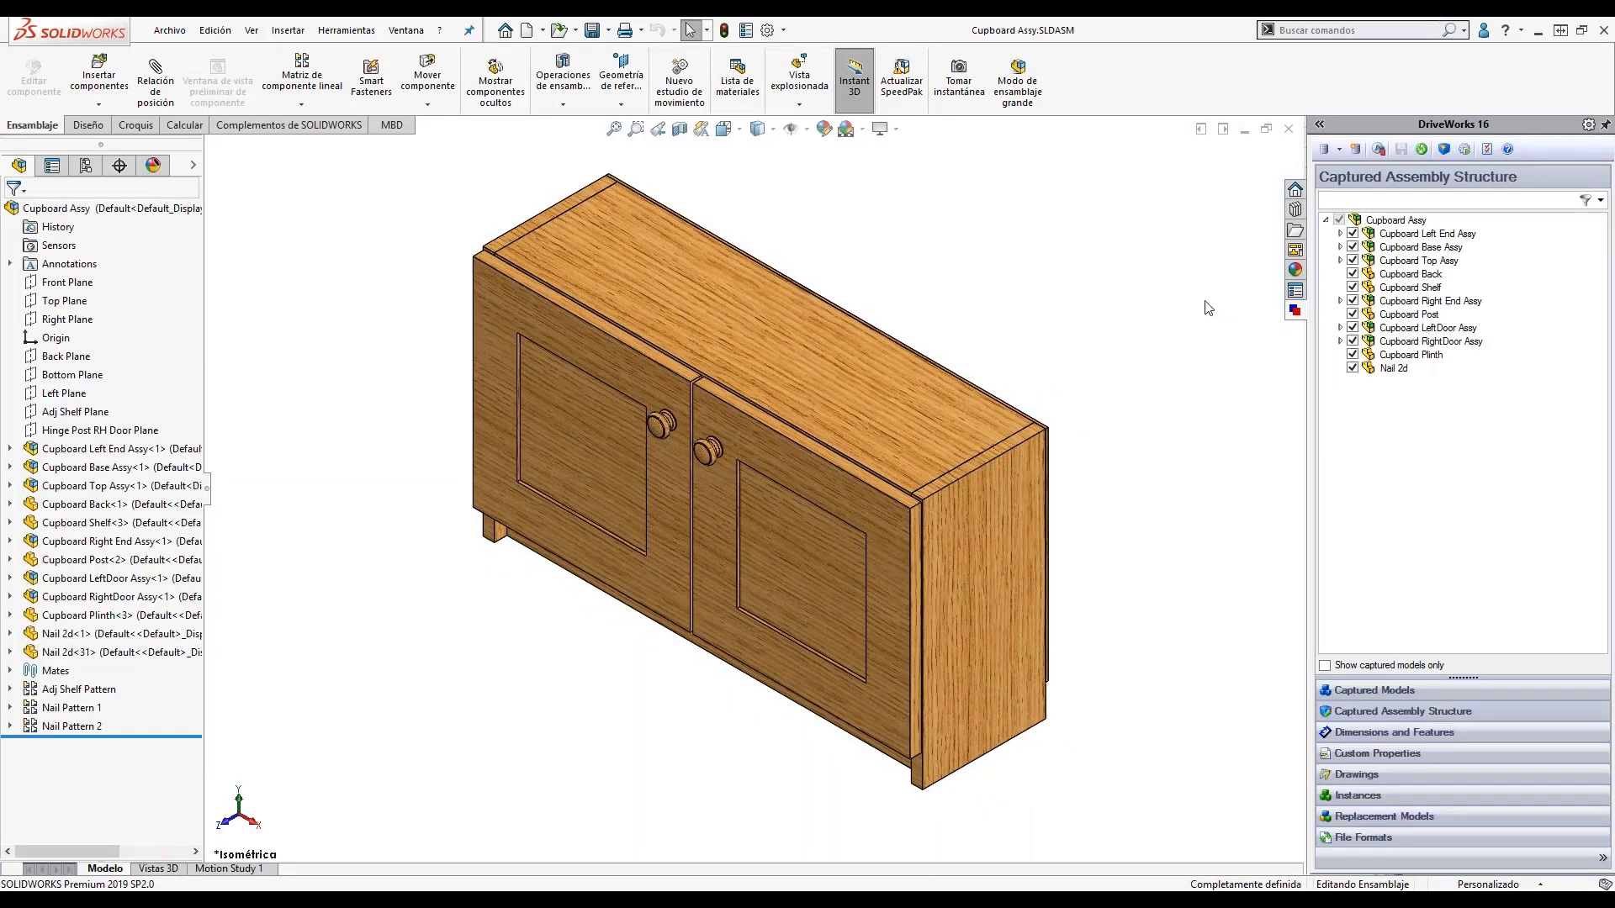
# Expand the Left End, Base, RightDoor, LeftDoor, Right End and Top sub-assemblies to view their captured parts.
pyautogui.click(1341, 235)
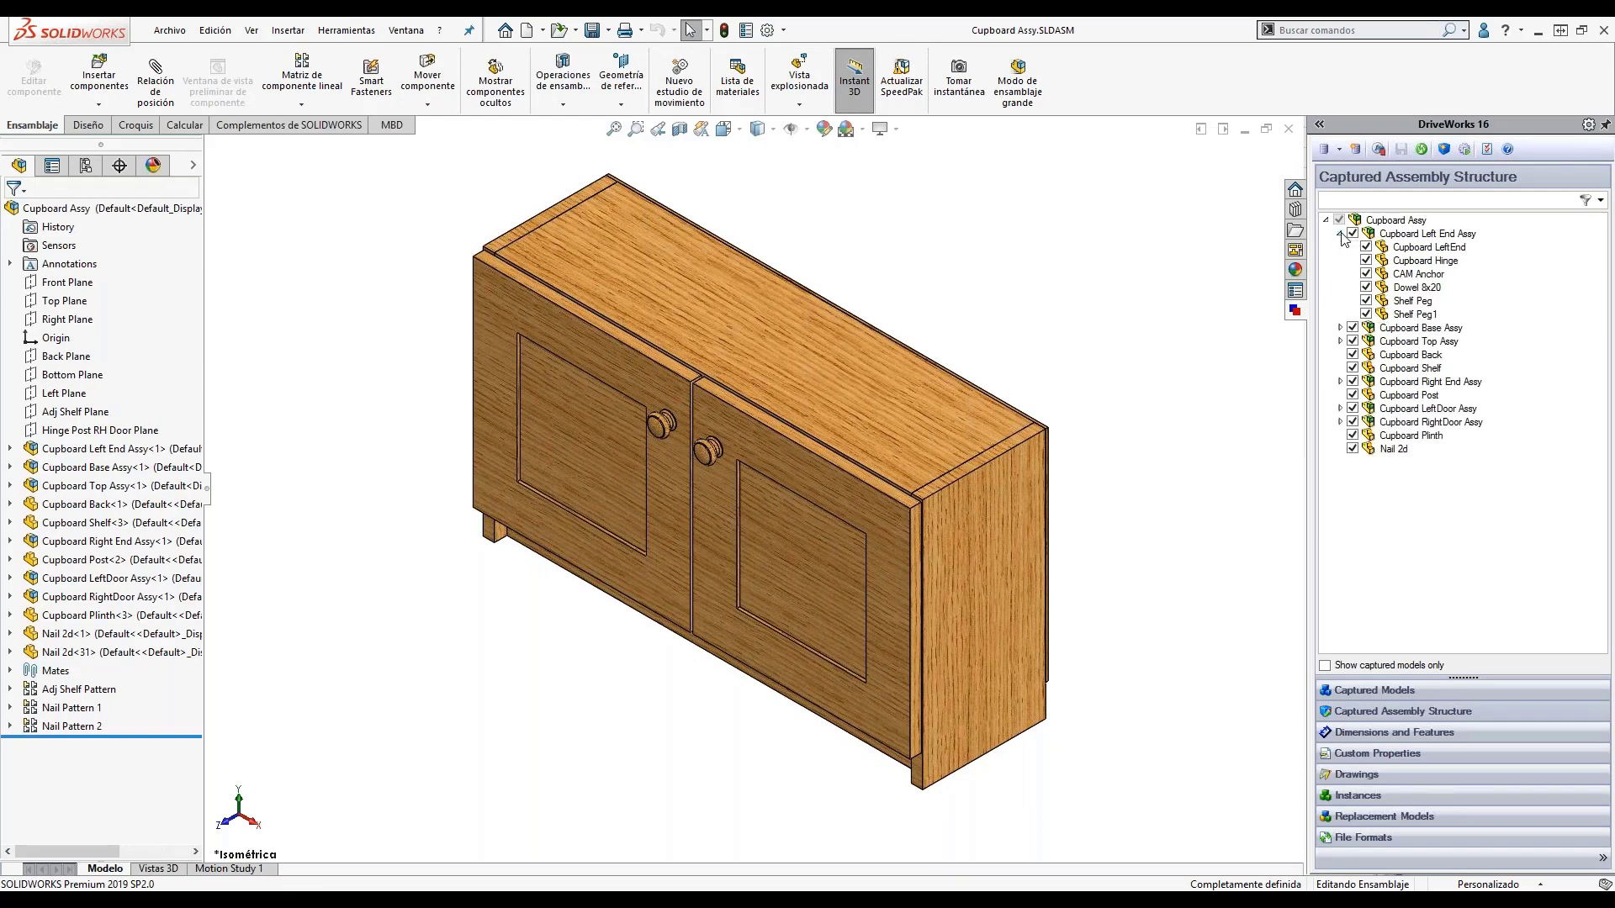
pyautogui.click(1338, 329)
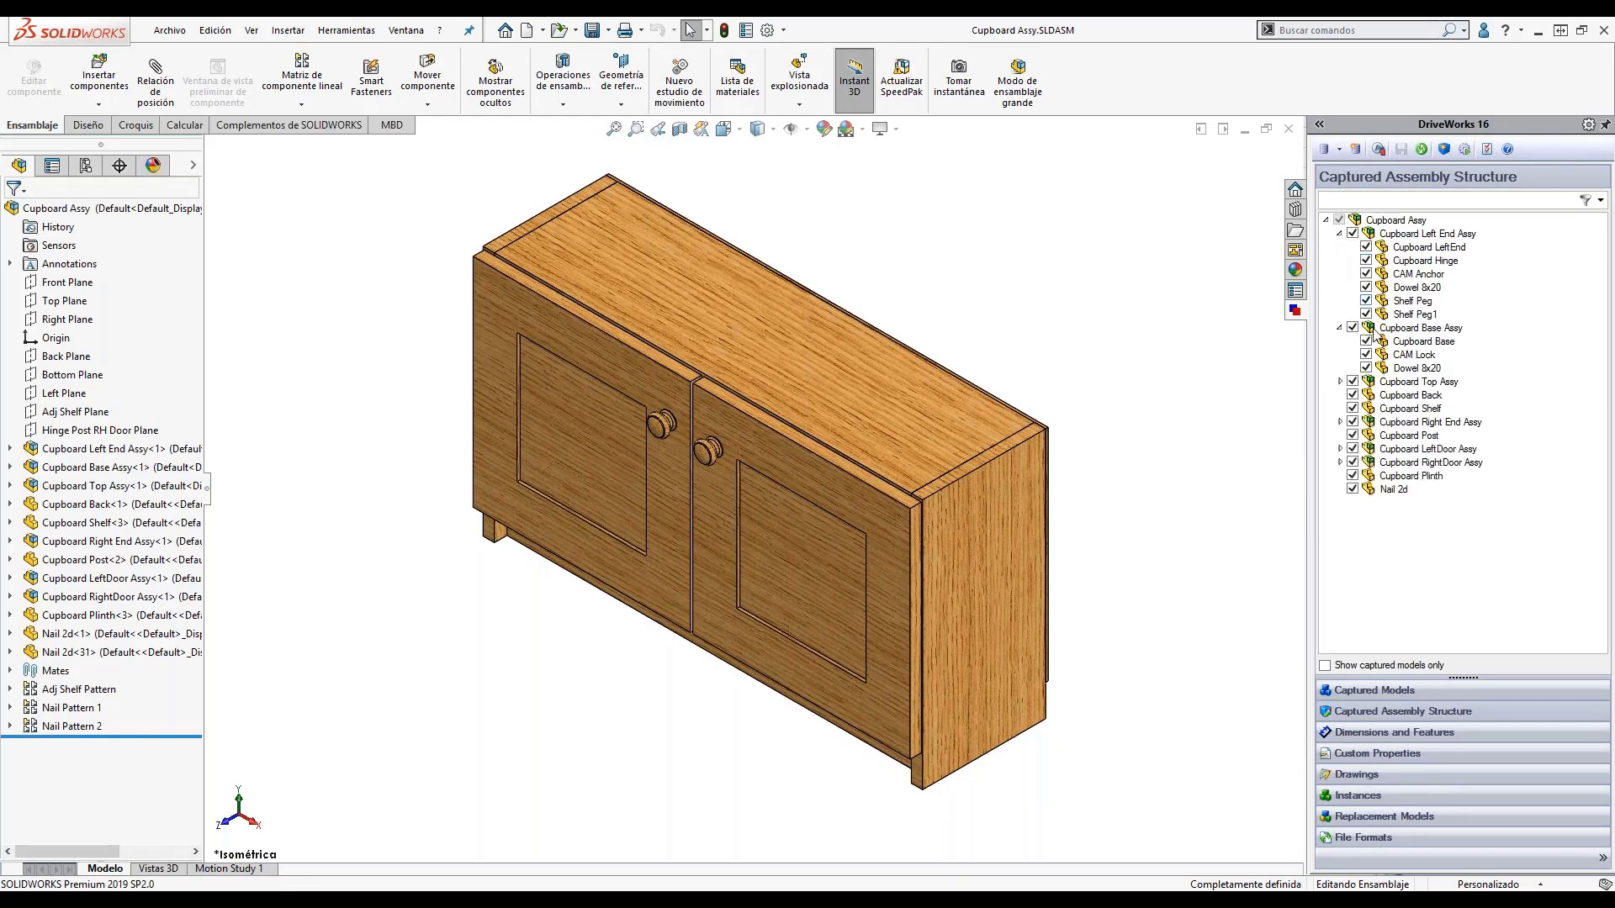
pyautogui.click(1340, 462)
pyautogui.click(1340, 449)
pyautogui.click(1340, 422)
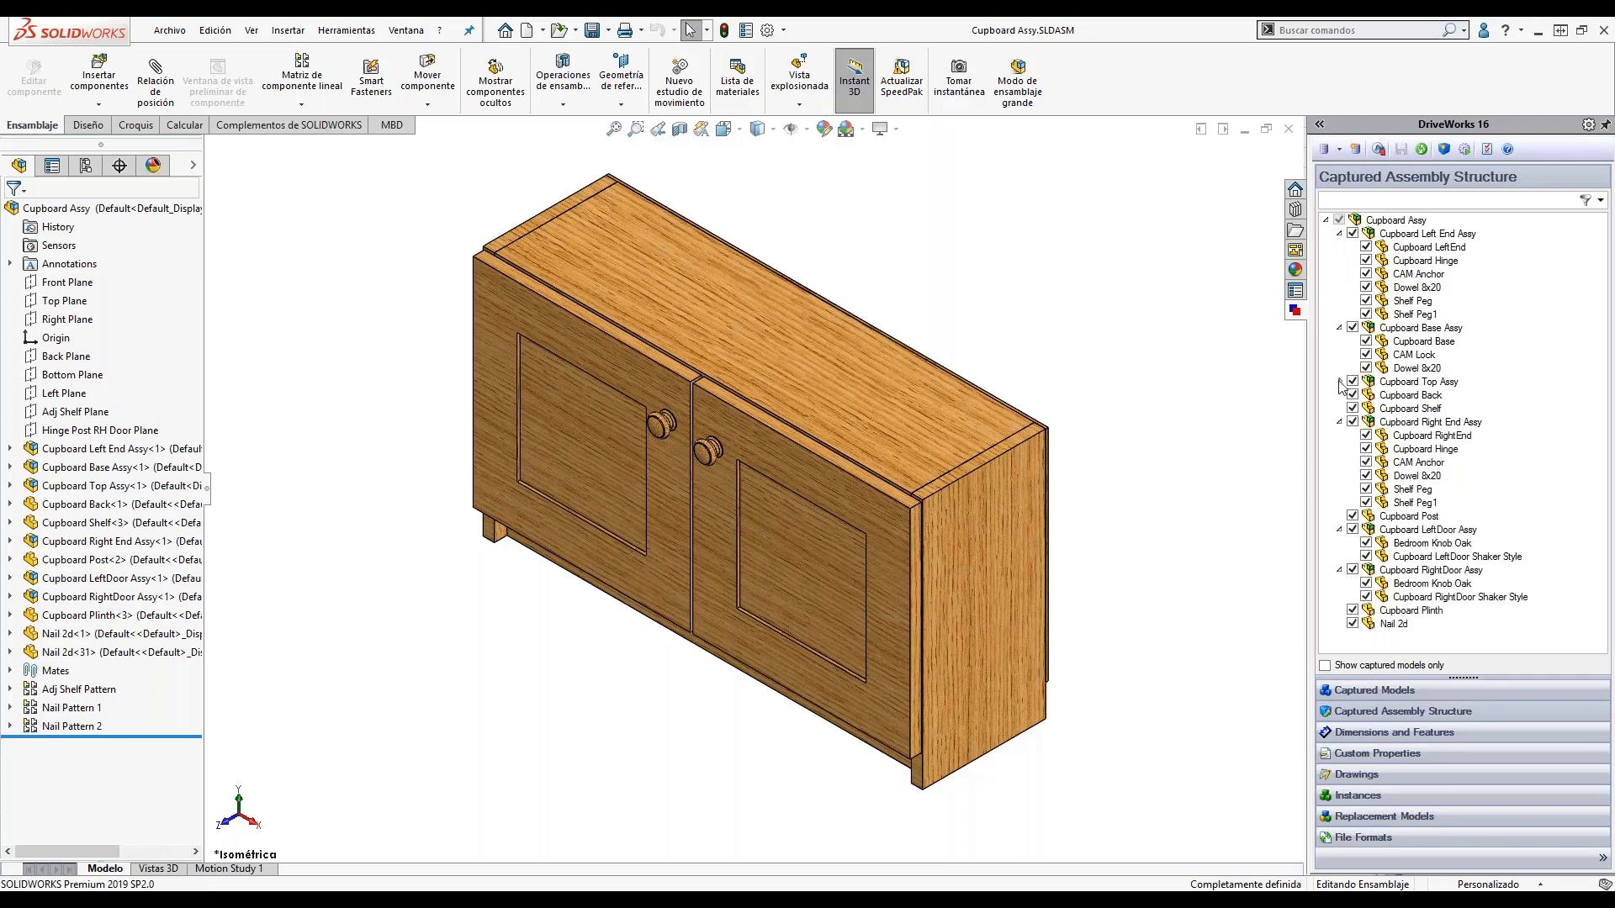
pyautogui.click(1341, 382)
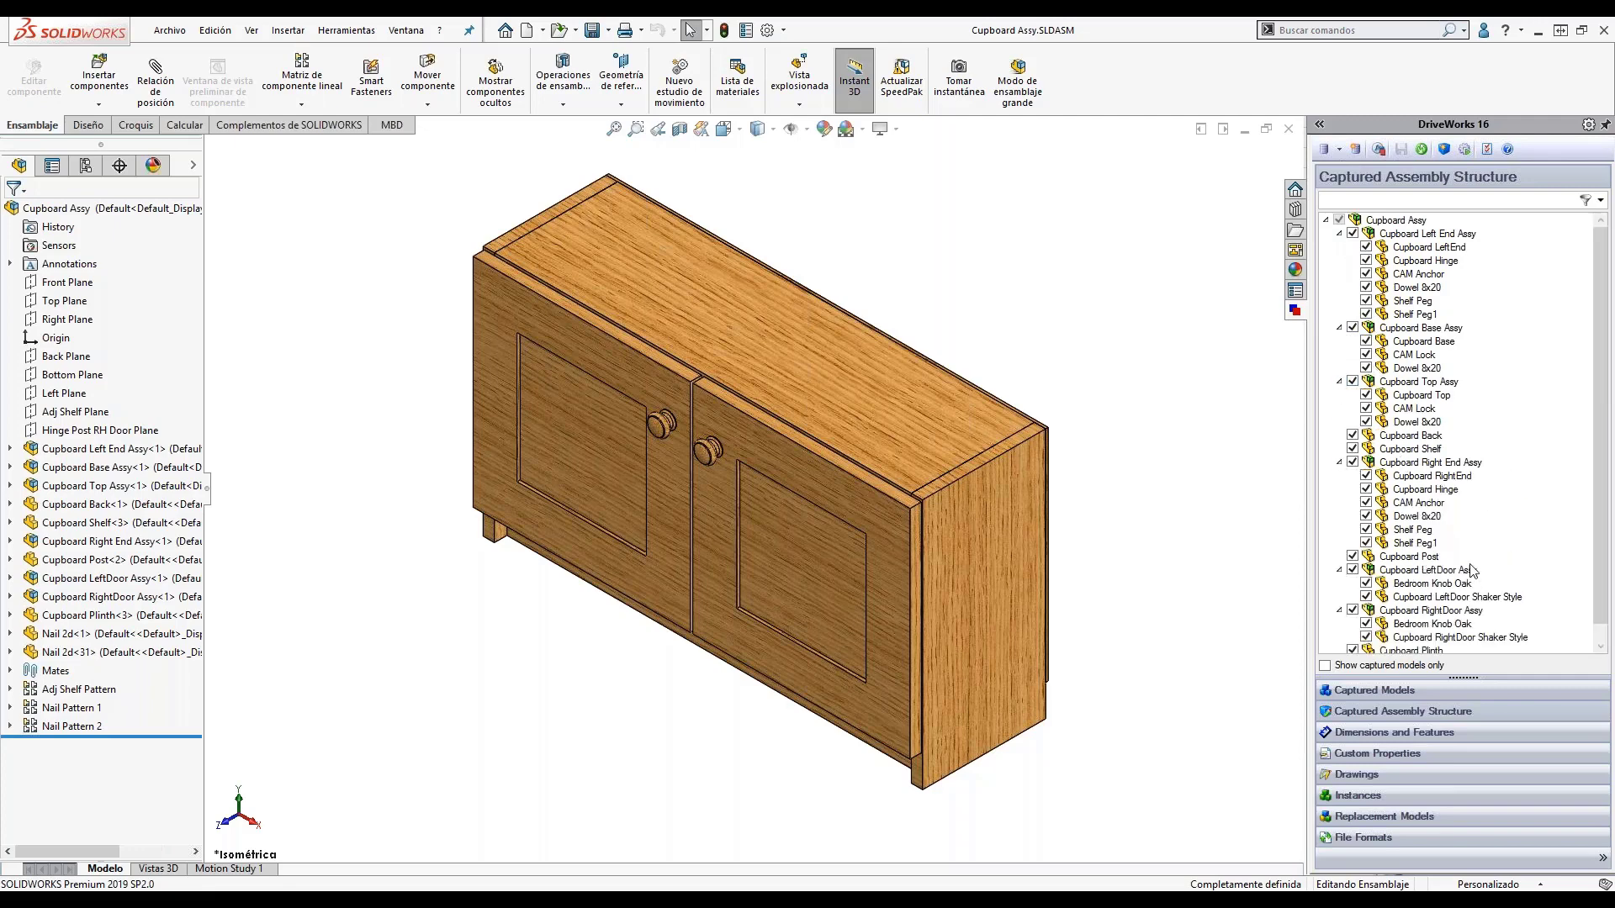
pyautogui.scroll(-1, 1471, 553)
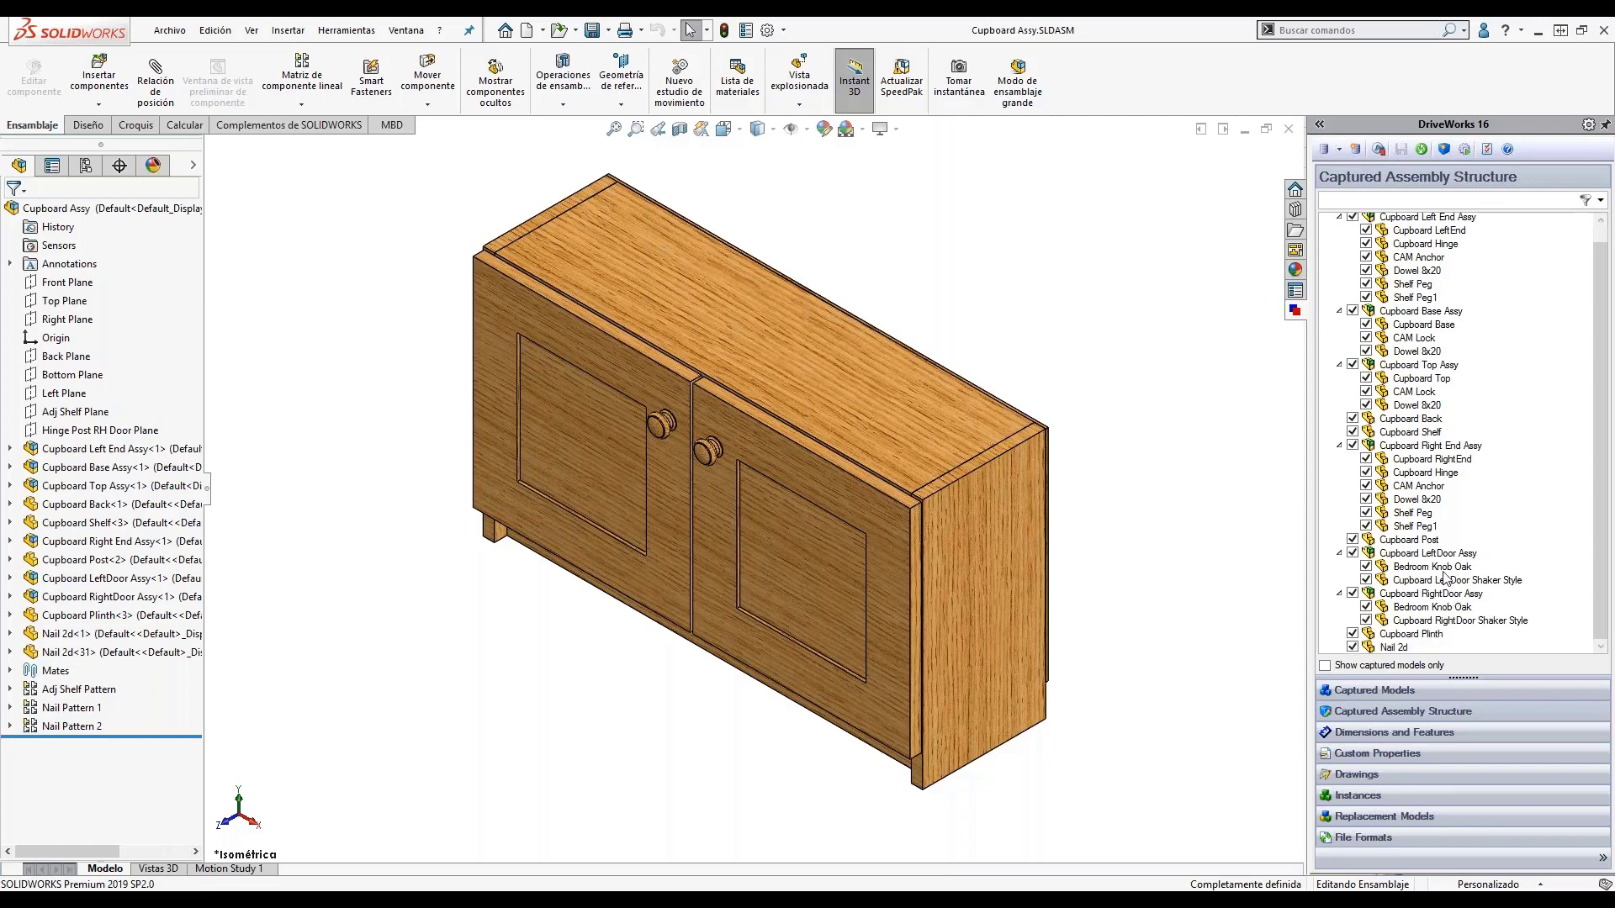
pyautogui.scroll(1, 1452, 595)
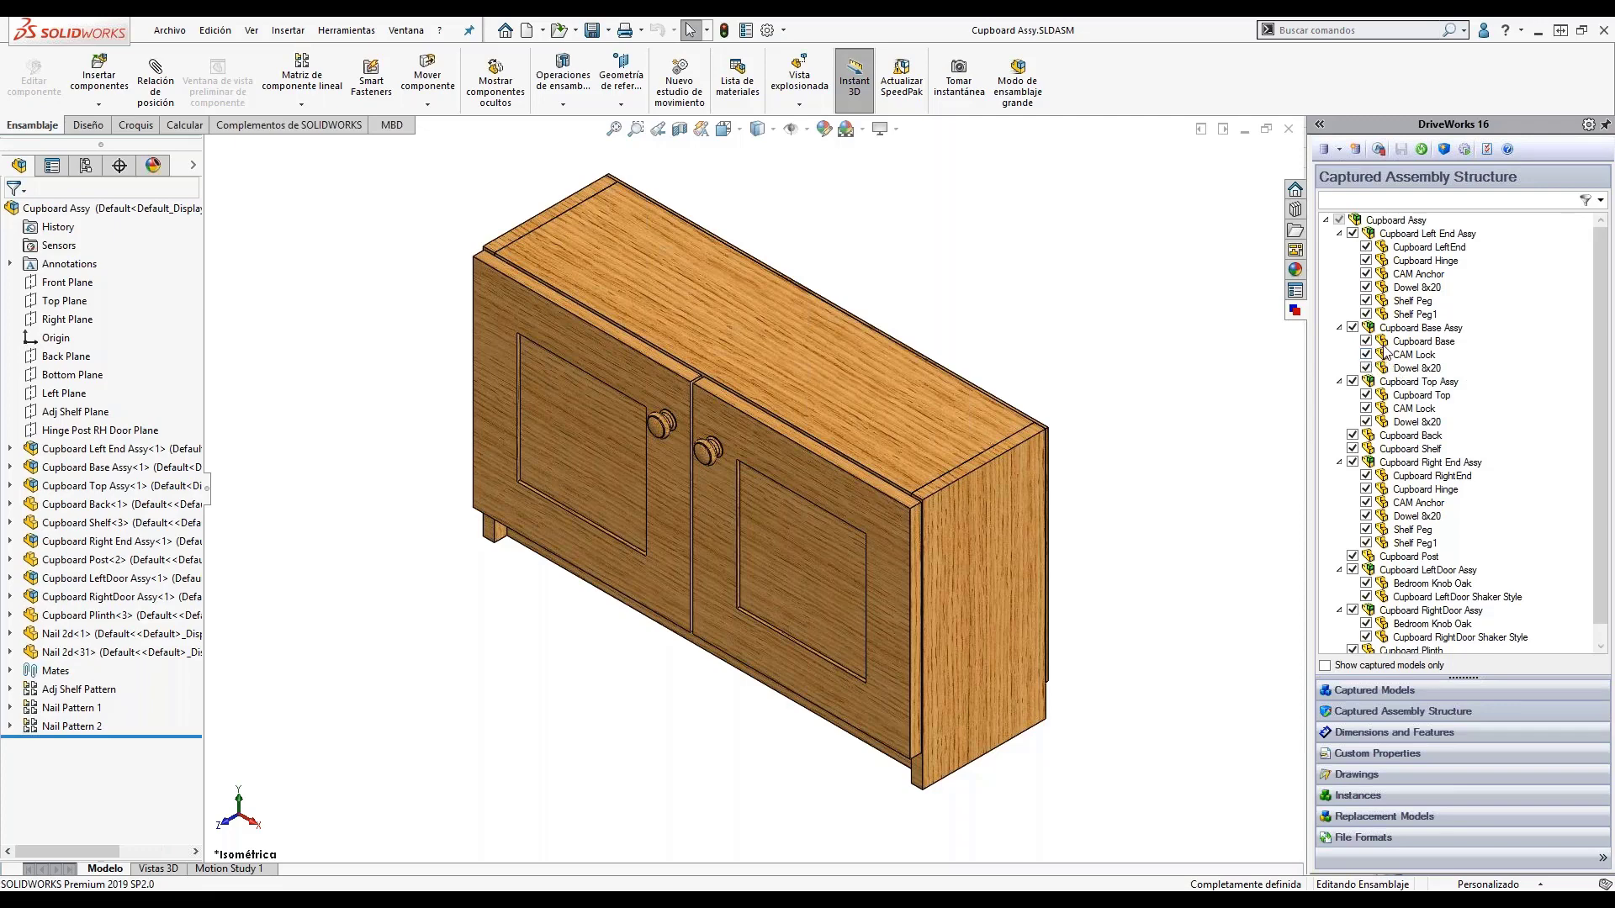
# Collapse the Cupboard Assy structure, return to Captured Models and open Hydraulic Cylinder.
pyautogui.click(1339, 234)
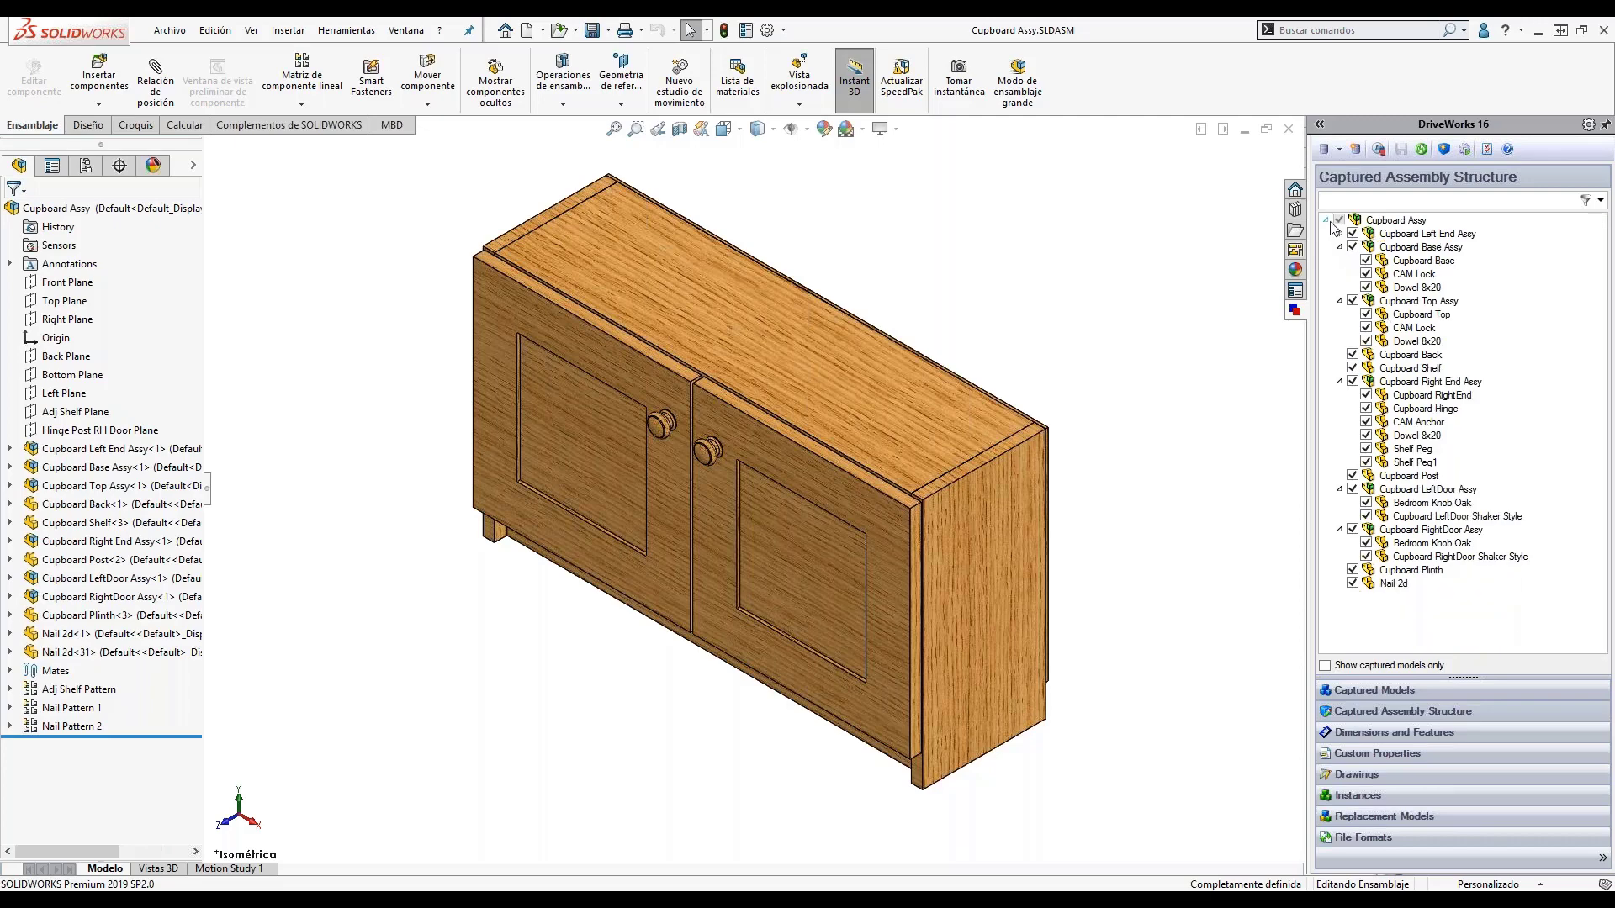
pyautogui.click(1326, 220)
pyautogui.click(1371, 689)
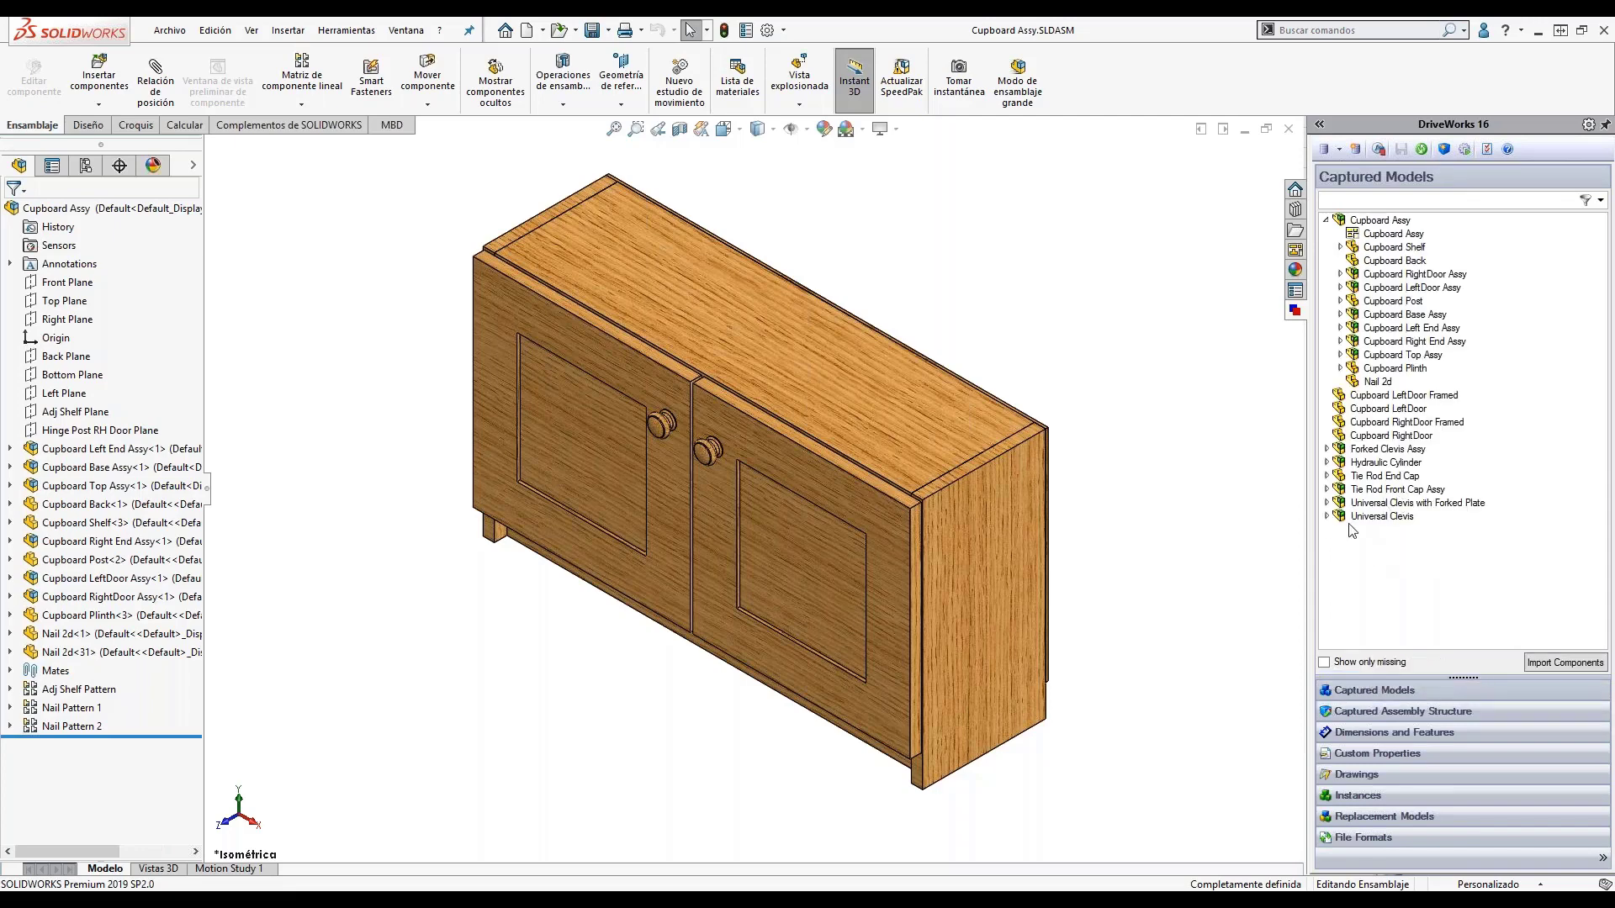
pyautogui.click(1396, 465)
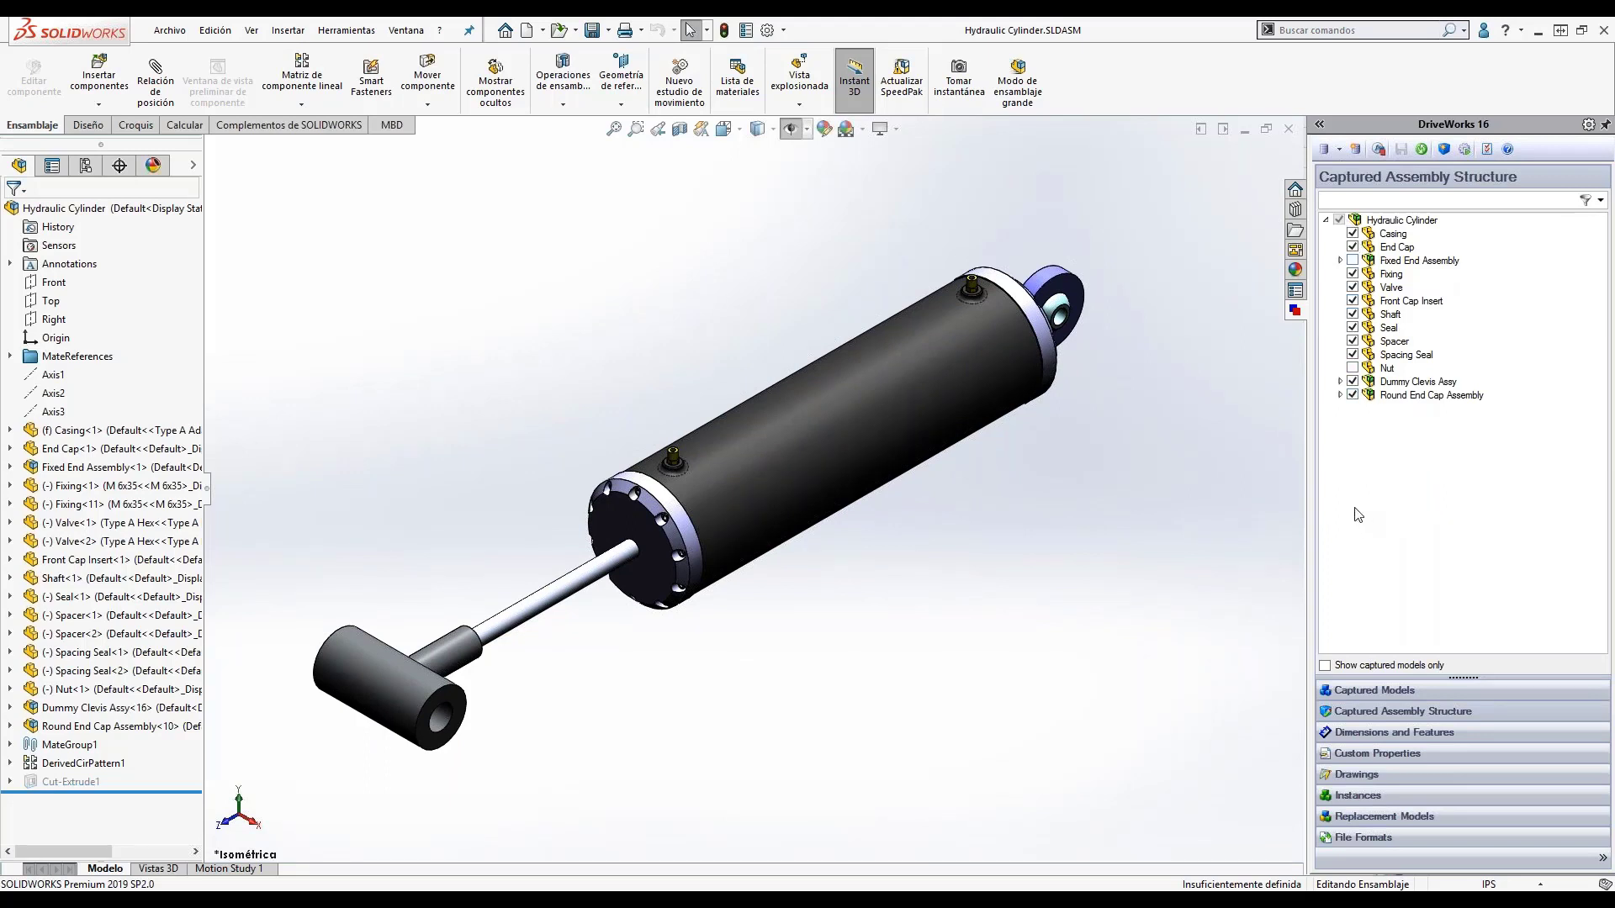
# Expand the uncaptured Fixed End Assembly, select it and its Nut, then return to PowerPoint.
pyautogui.click(1339, 260)
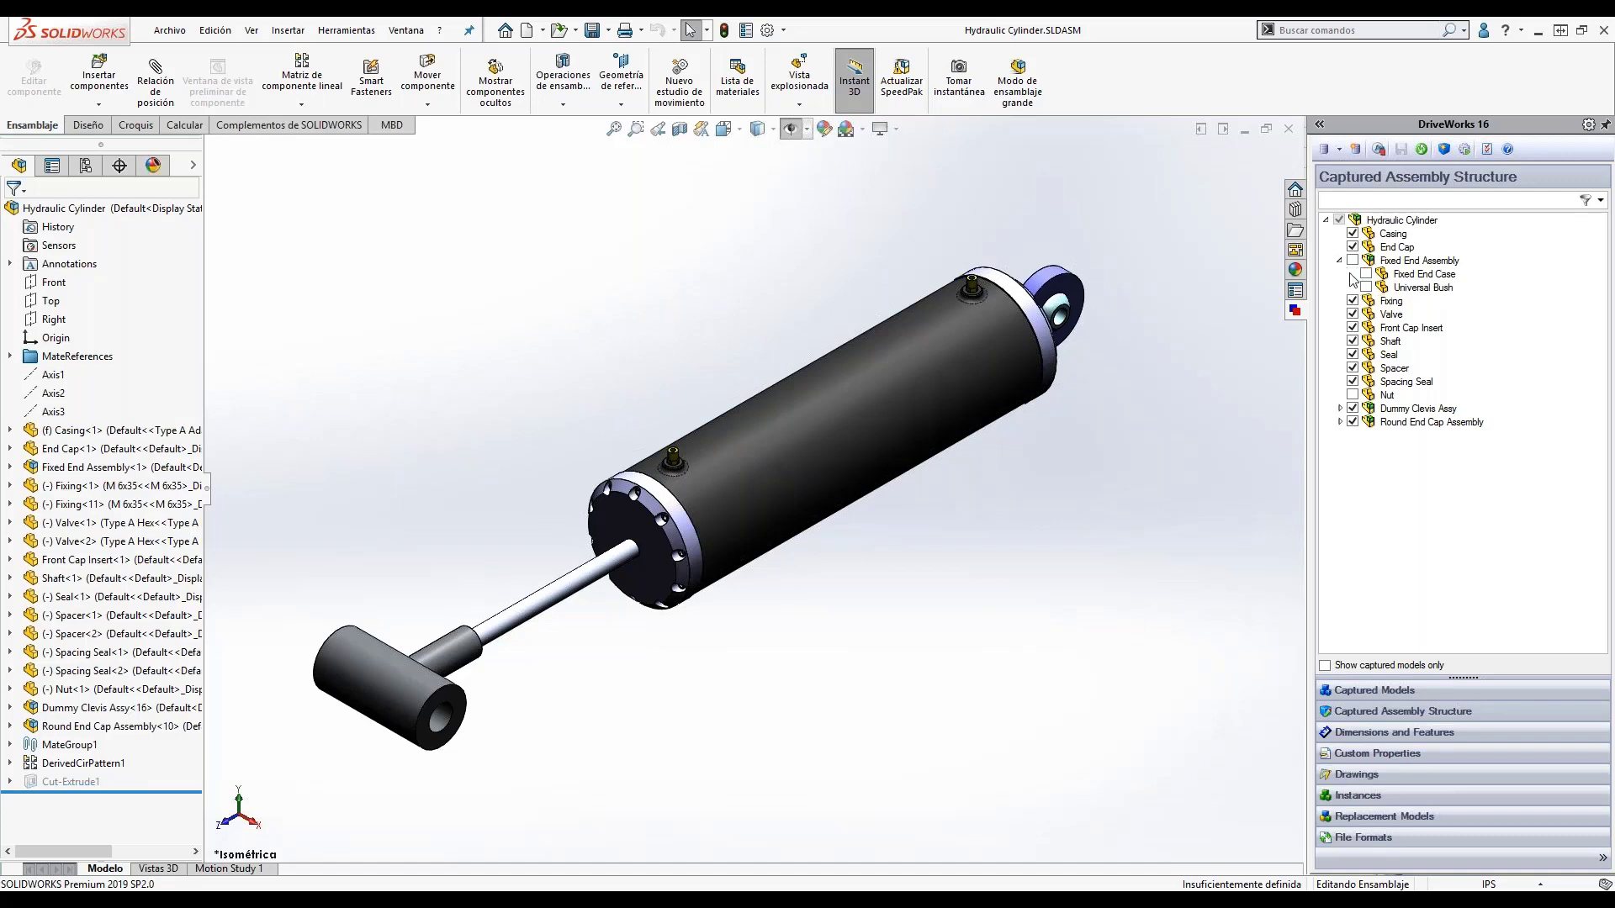
pyautogui.click(1399, 262)
pyautogui.click(52, 471)
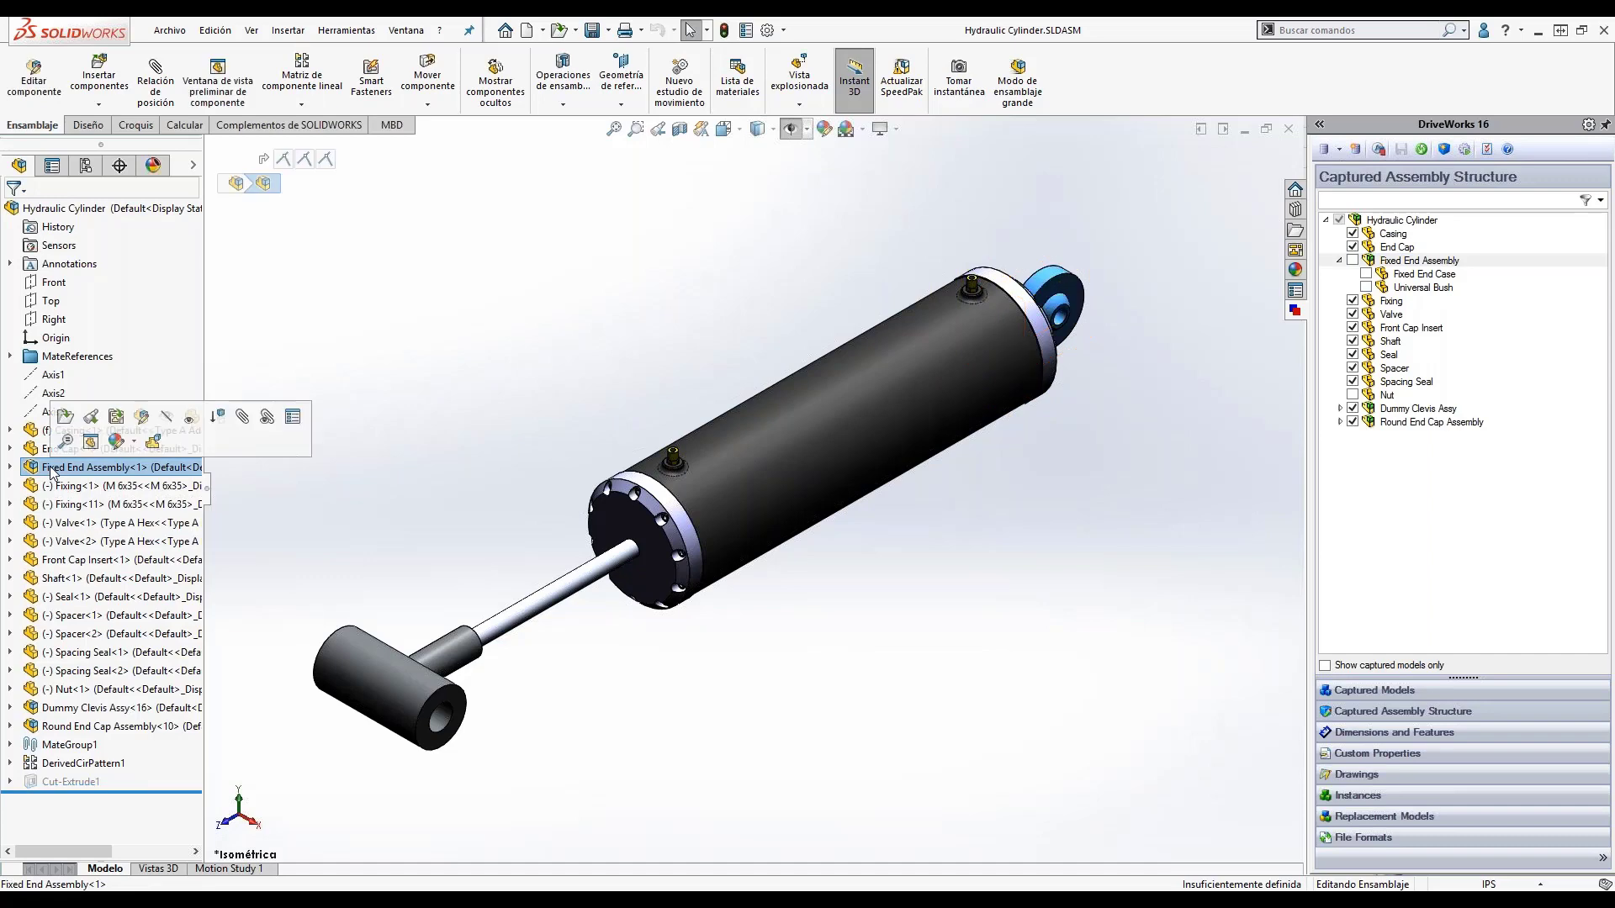
pyautogui.click(55, 689)
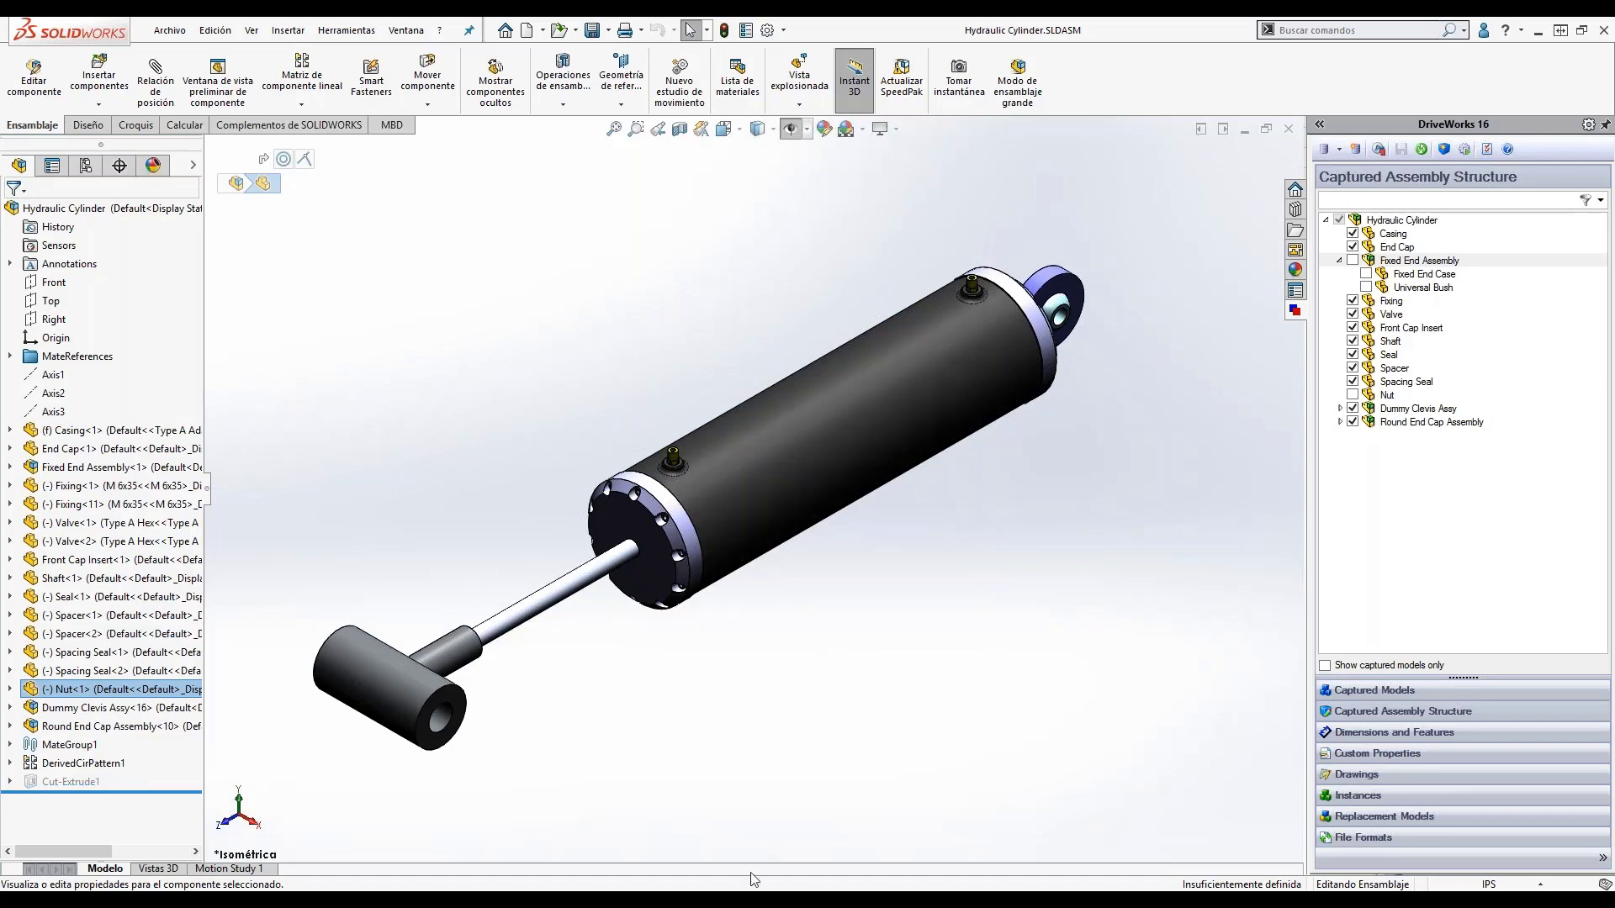
pyautogui.moveTo(754, 900)
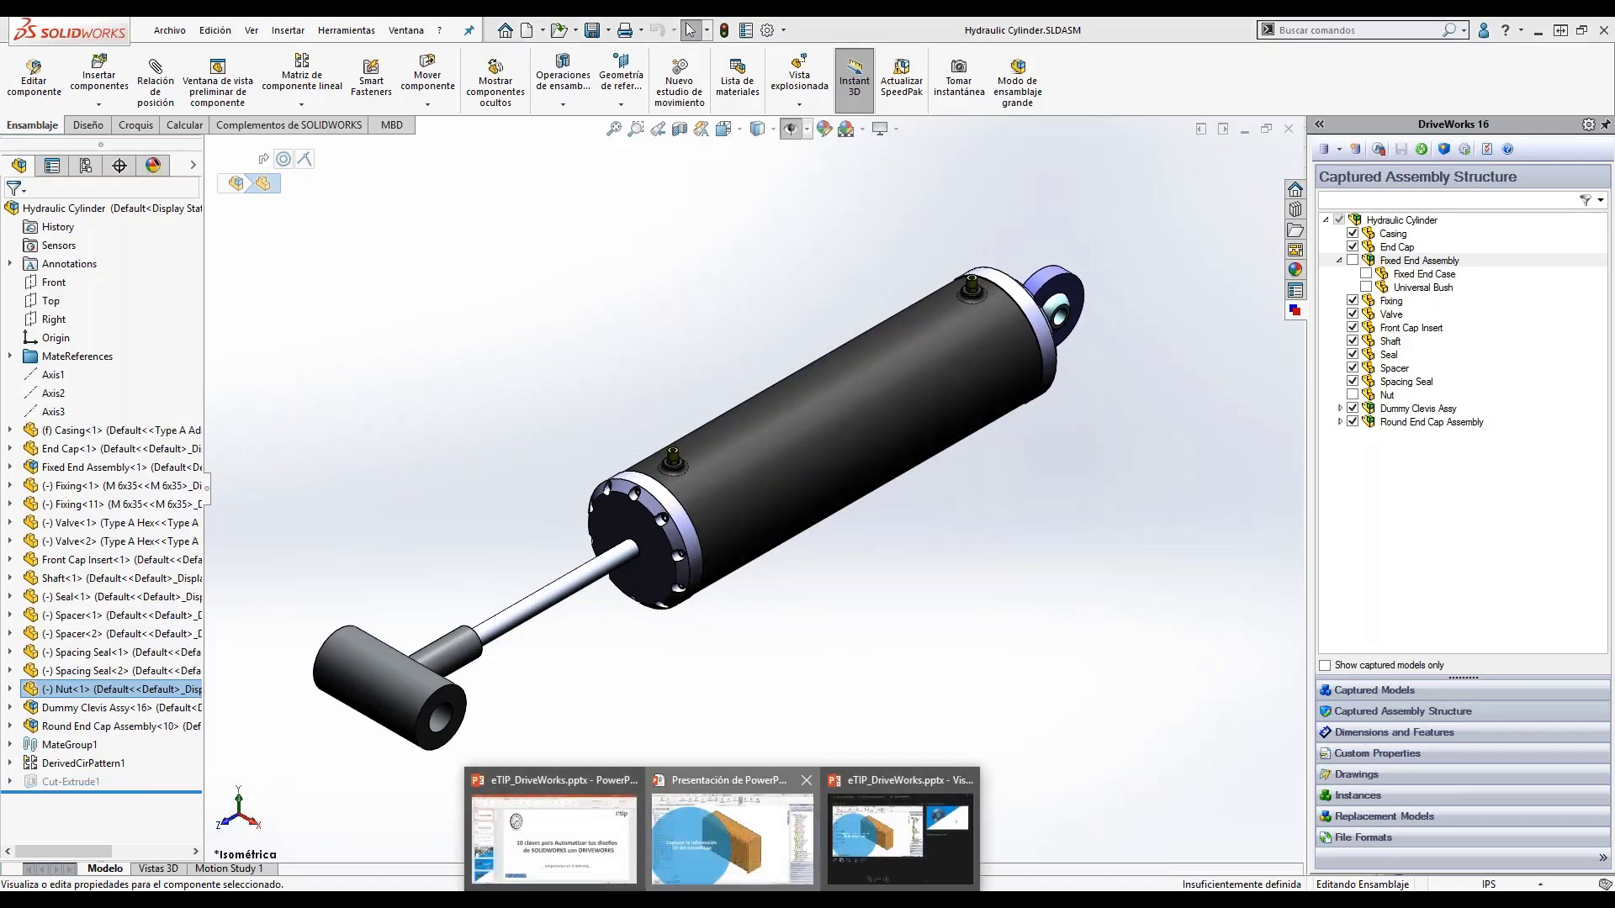
pyautogui.click(732, 837)
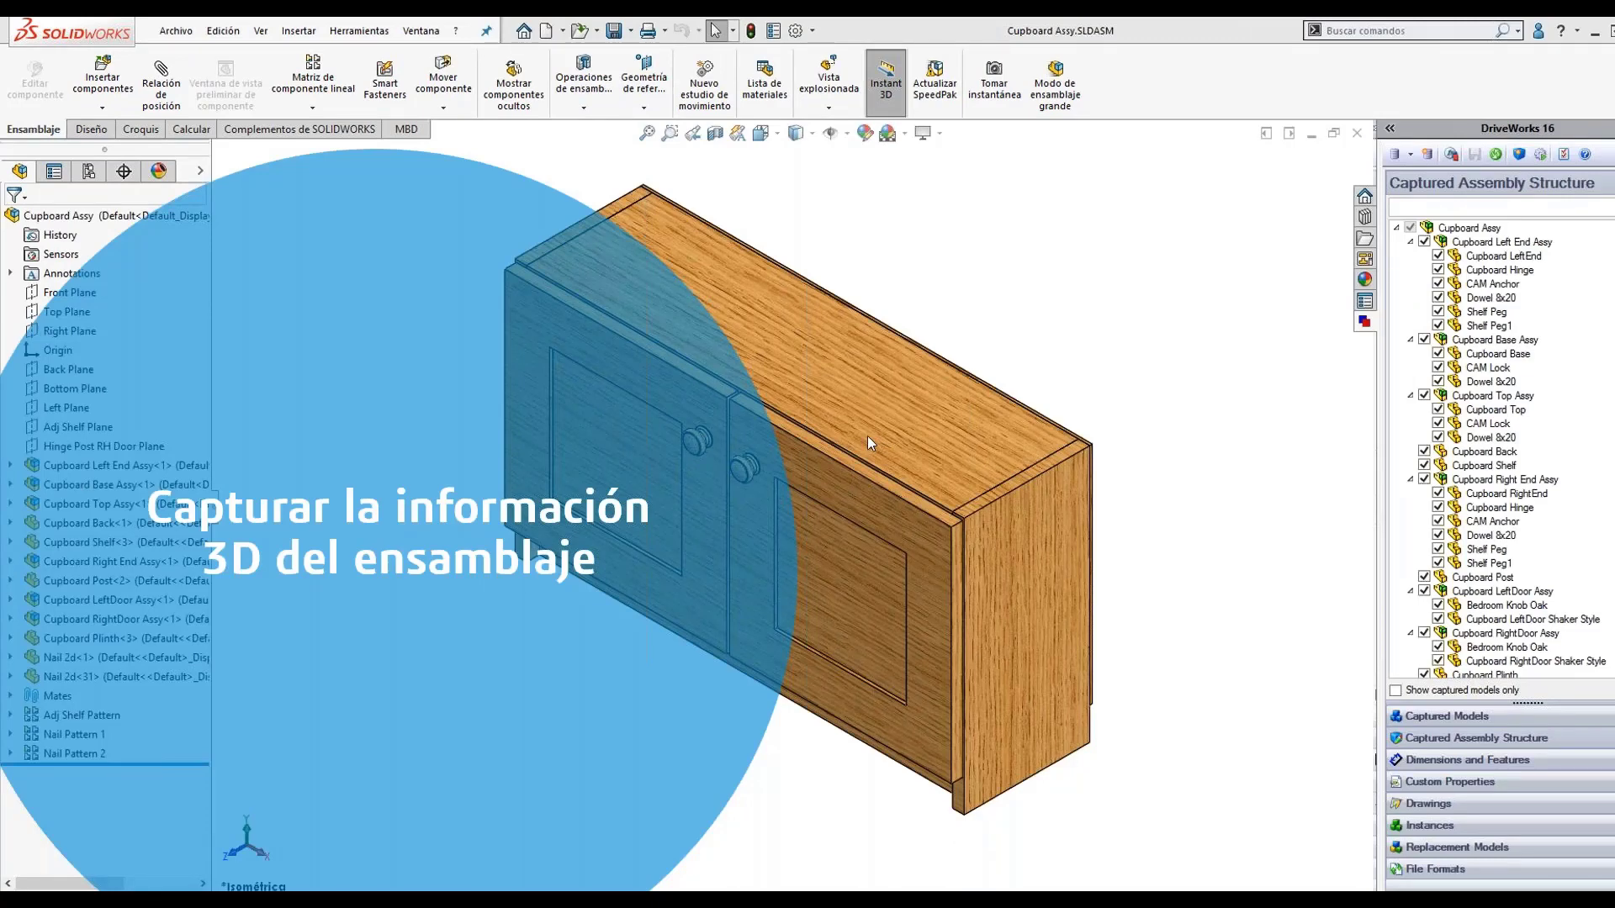
# Advance to the slide on capturing part 3D information, then switch back to SOLIDWORKS.
pyautogui.click(866, 435)
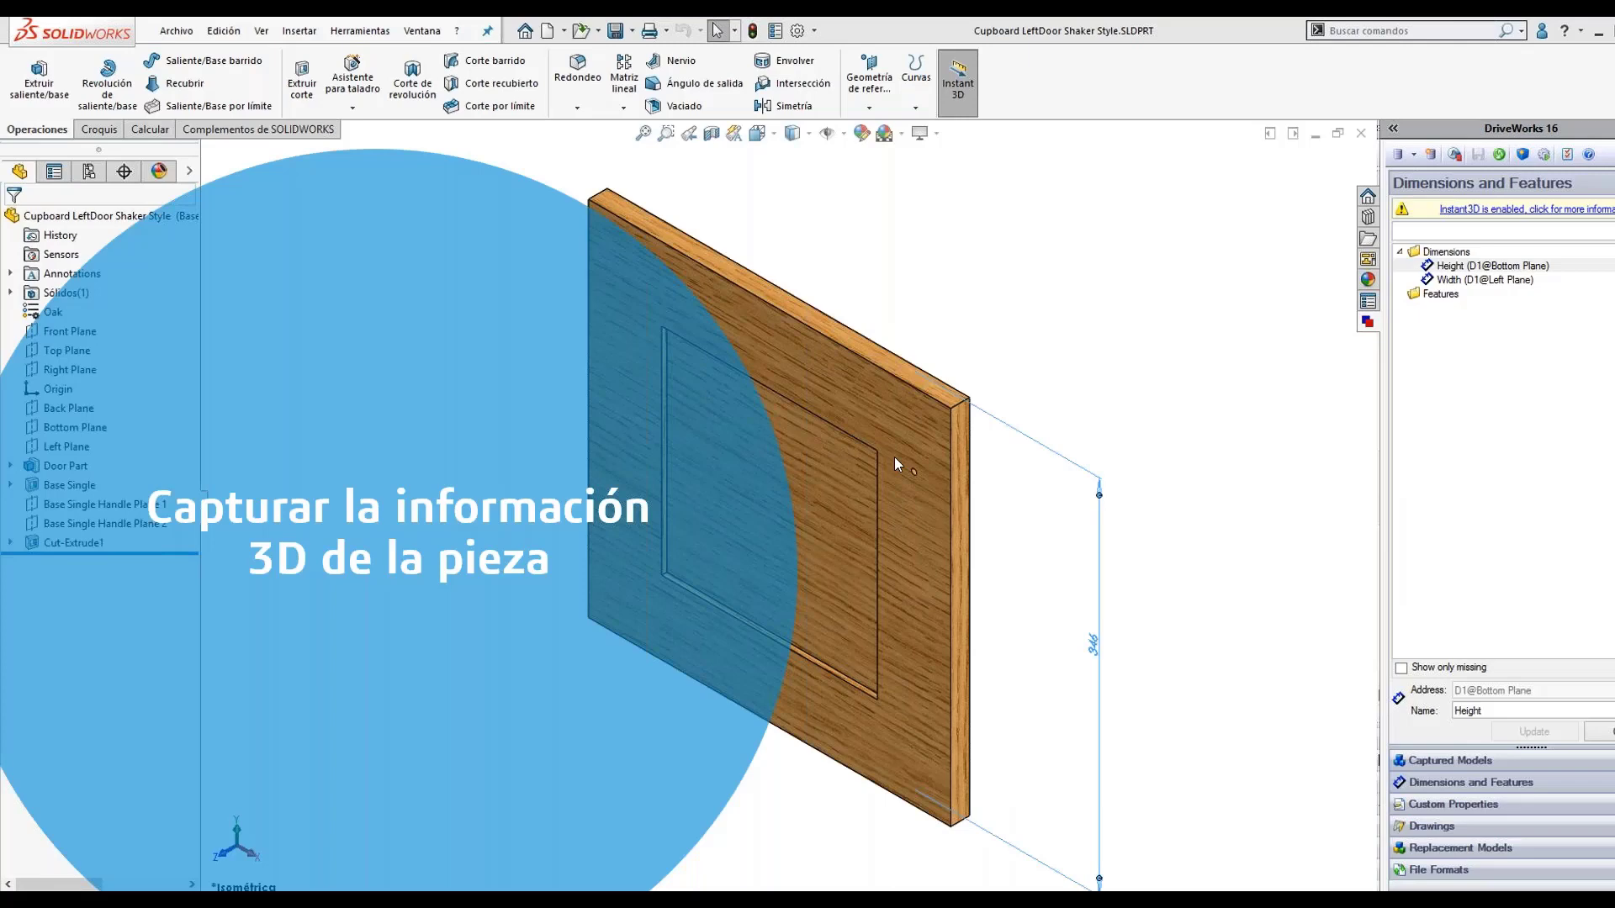
pyautogui.hotkey('alt', 'Tab')
pyautogui.hotkey('alt', 'Tab')
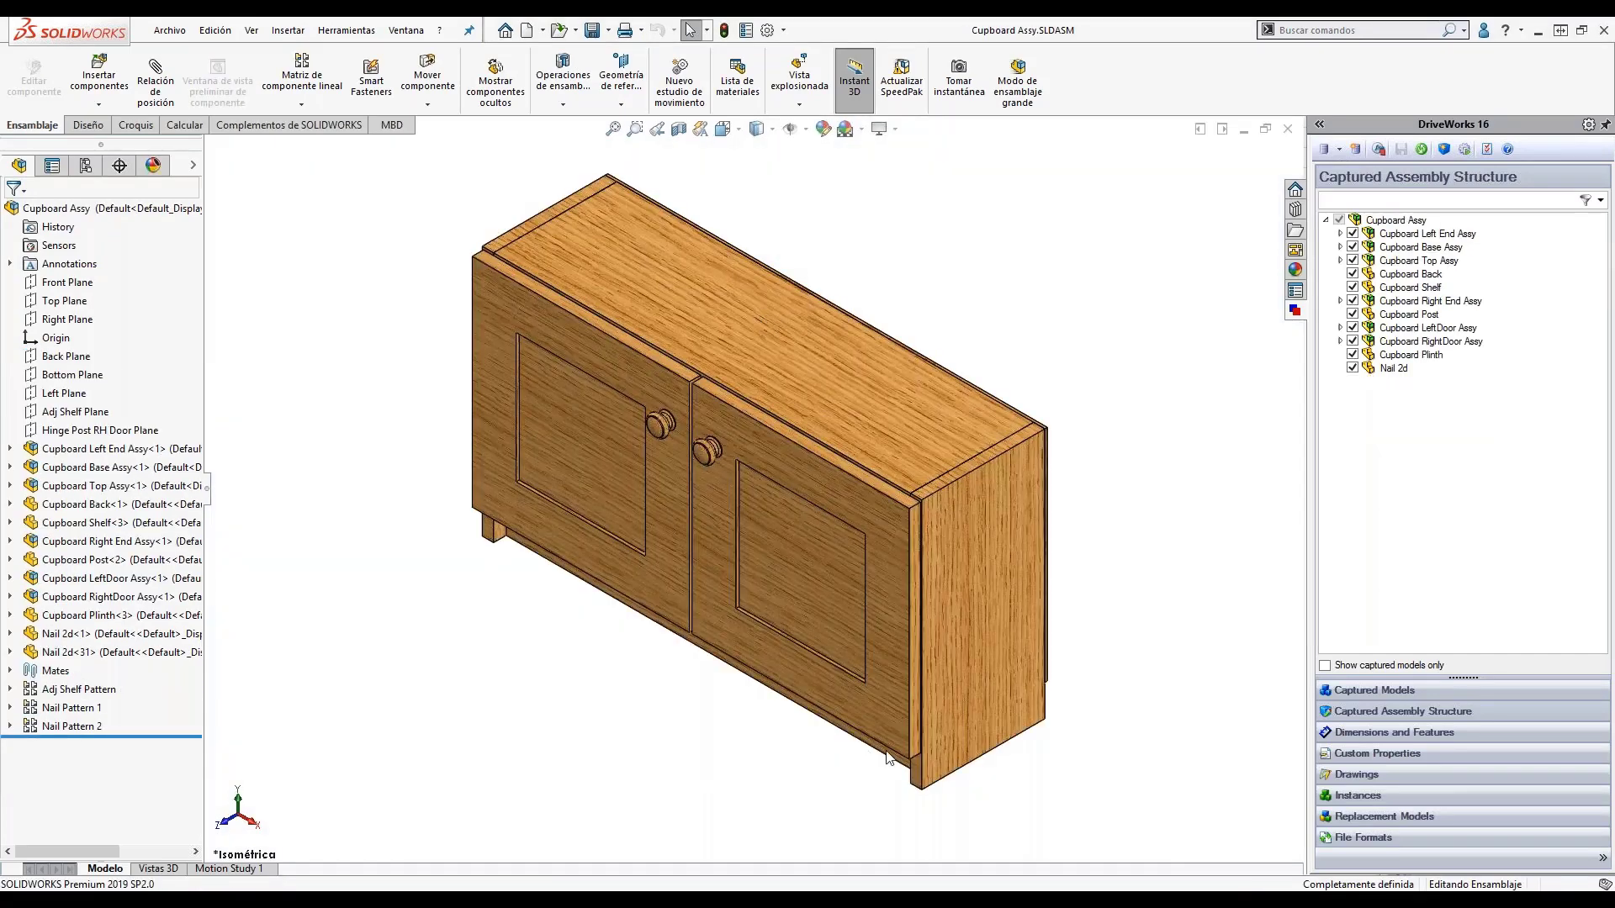
# Open the left door part on its own and highlight its captured Height dimension.
pyautogui.click(604, 367)
pyautogui.click(653, 267)
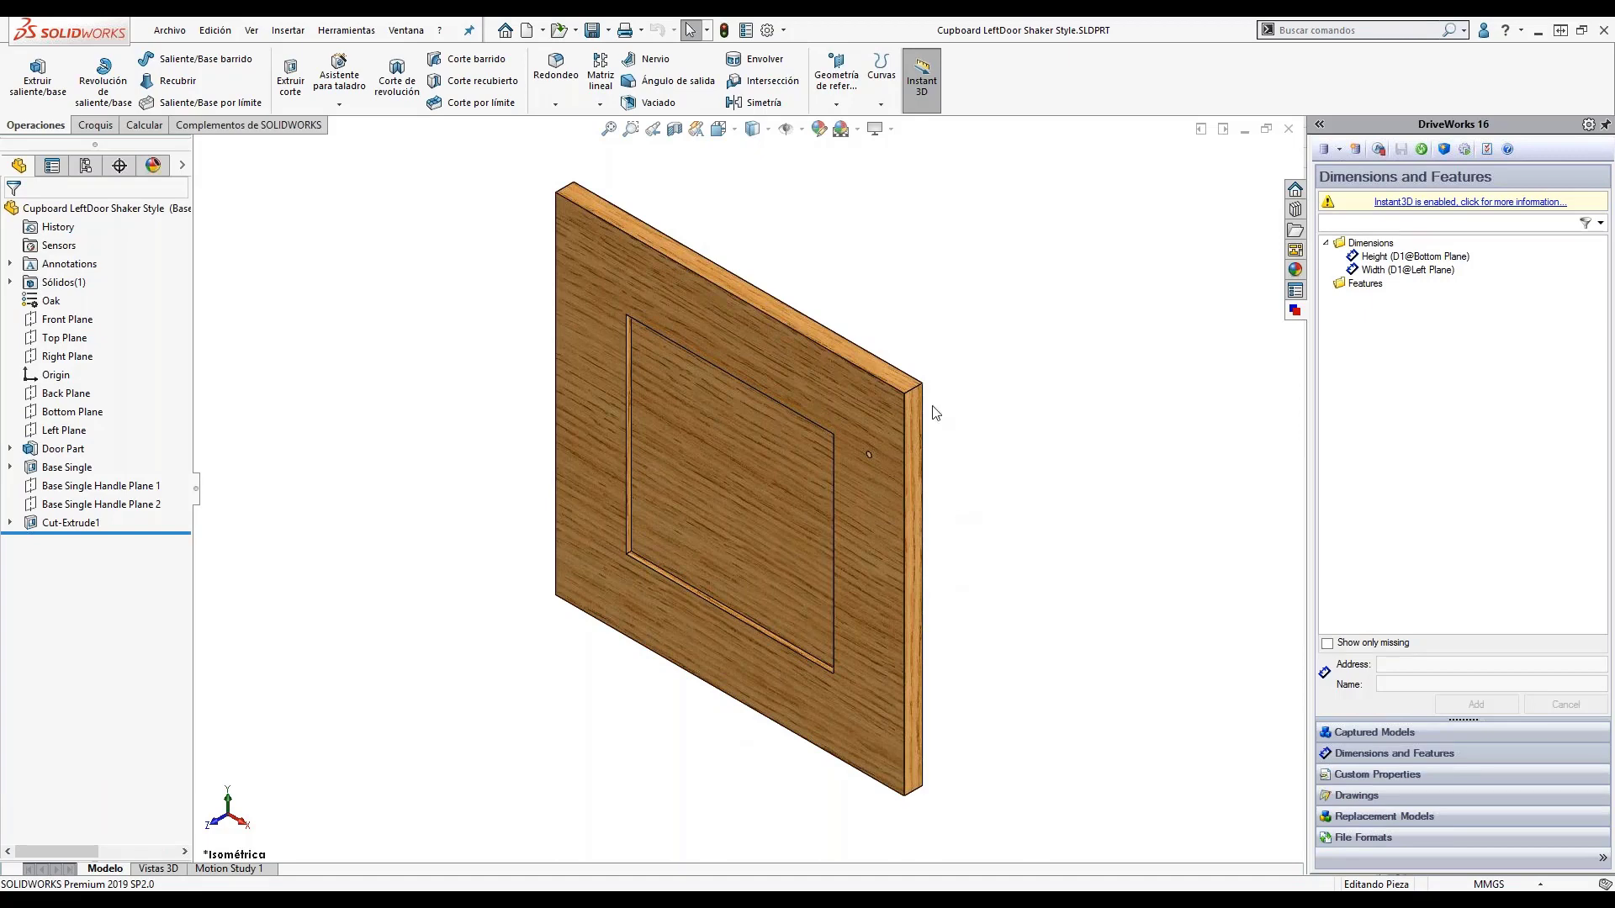
pyautogui.click(1383, 256)
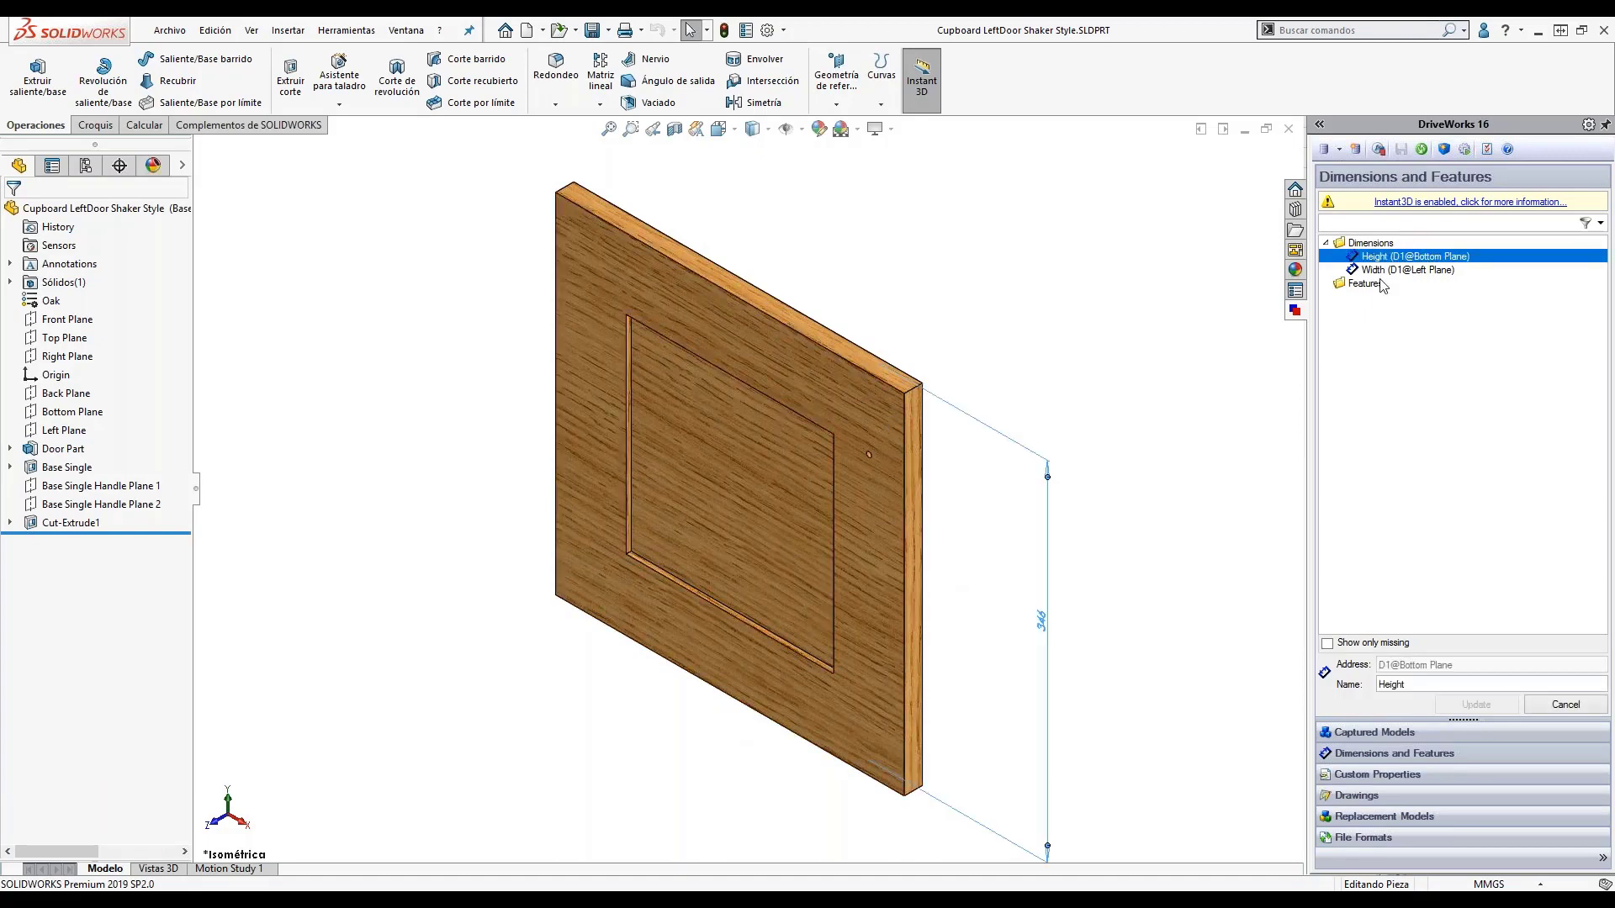
pyautogui.click(1380, 275)
pyautogui.click(1056, 280)
# Inspect the Base Single feature and its 70 sketch dimension, then close the door part.
pyautogui.click(46, 471)
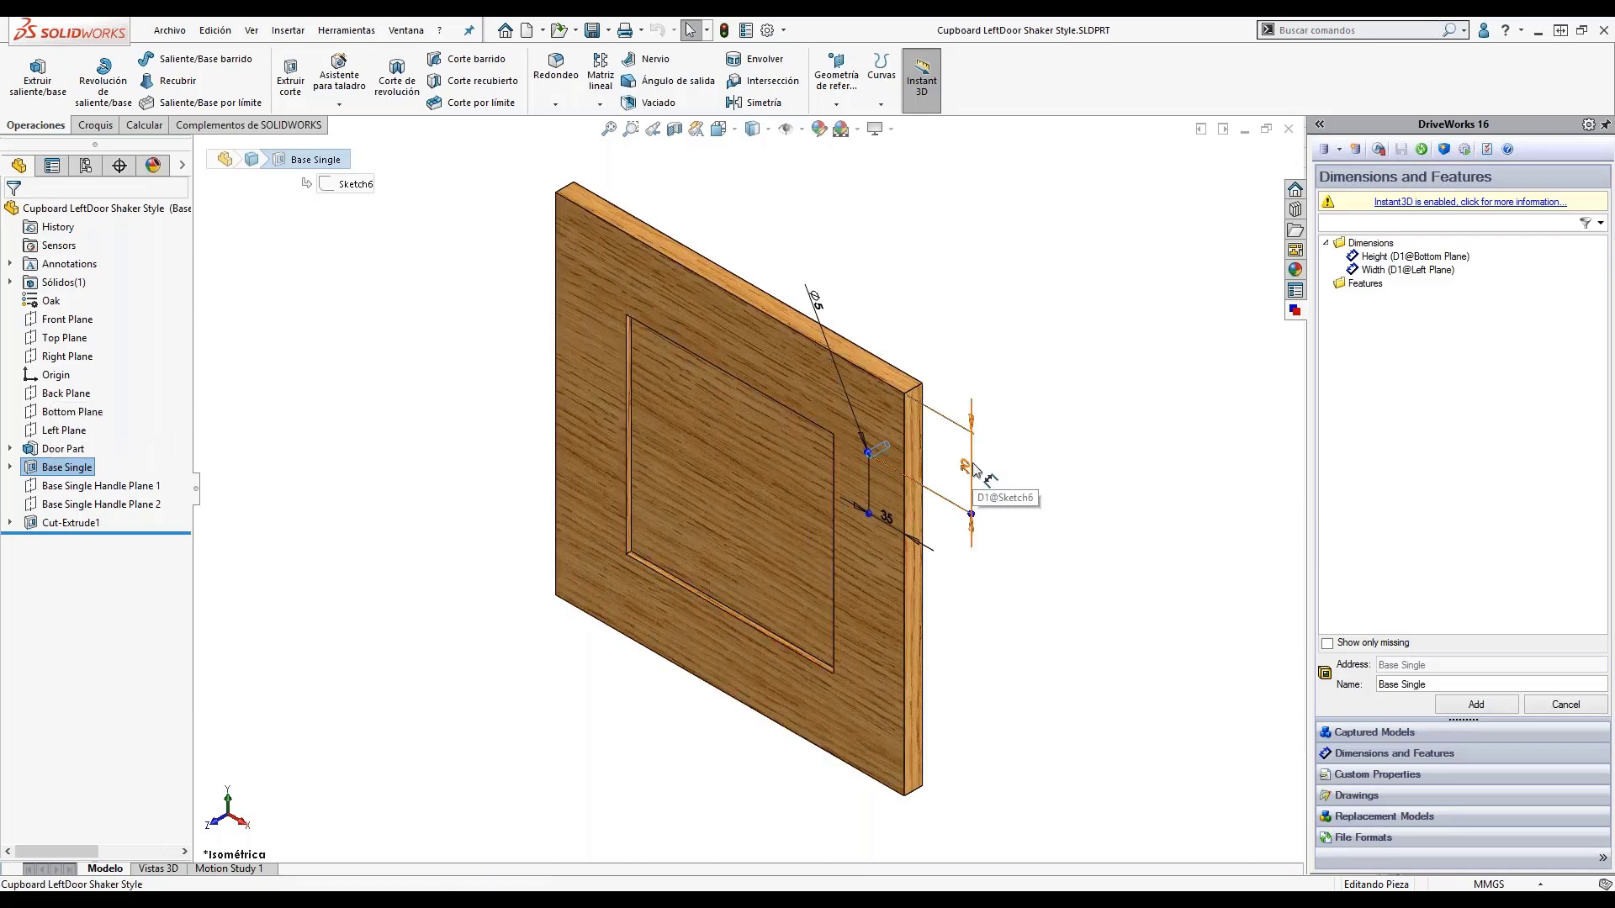
pyautogui.click(984, 492)
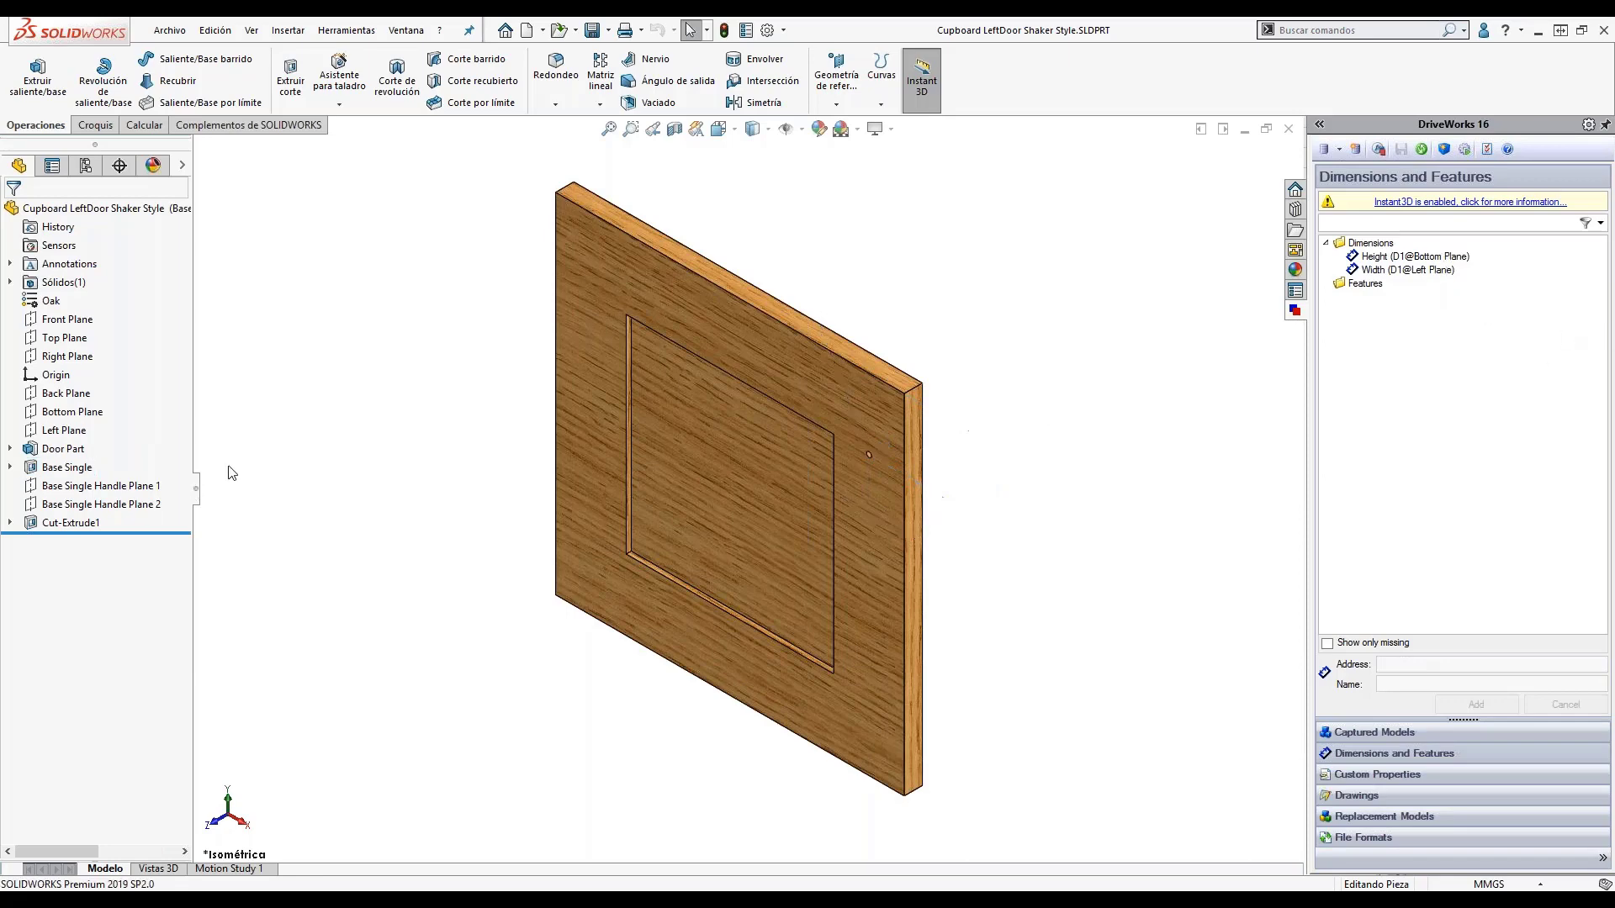
pyautogui.click(48, 473)
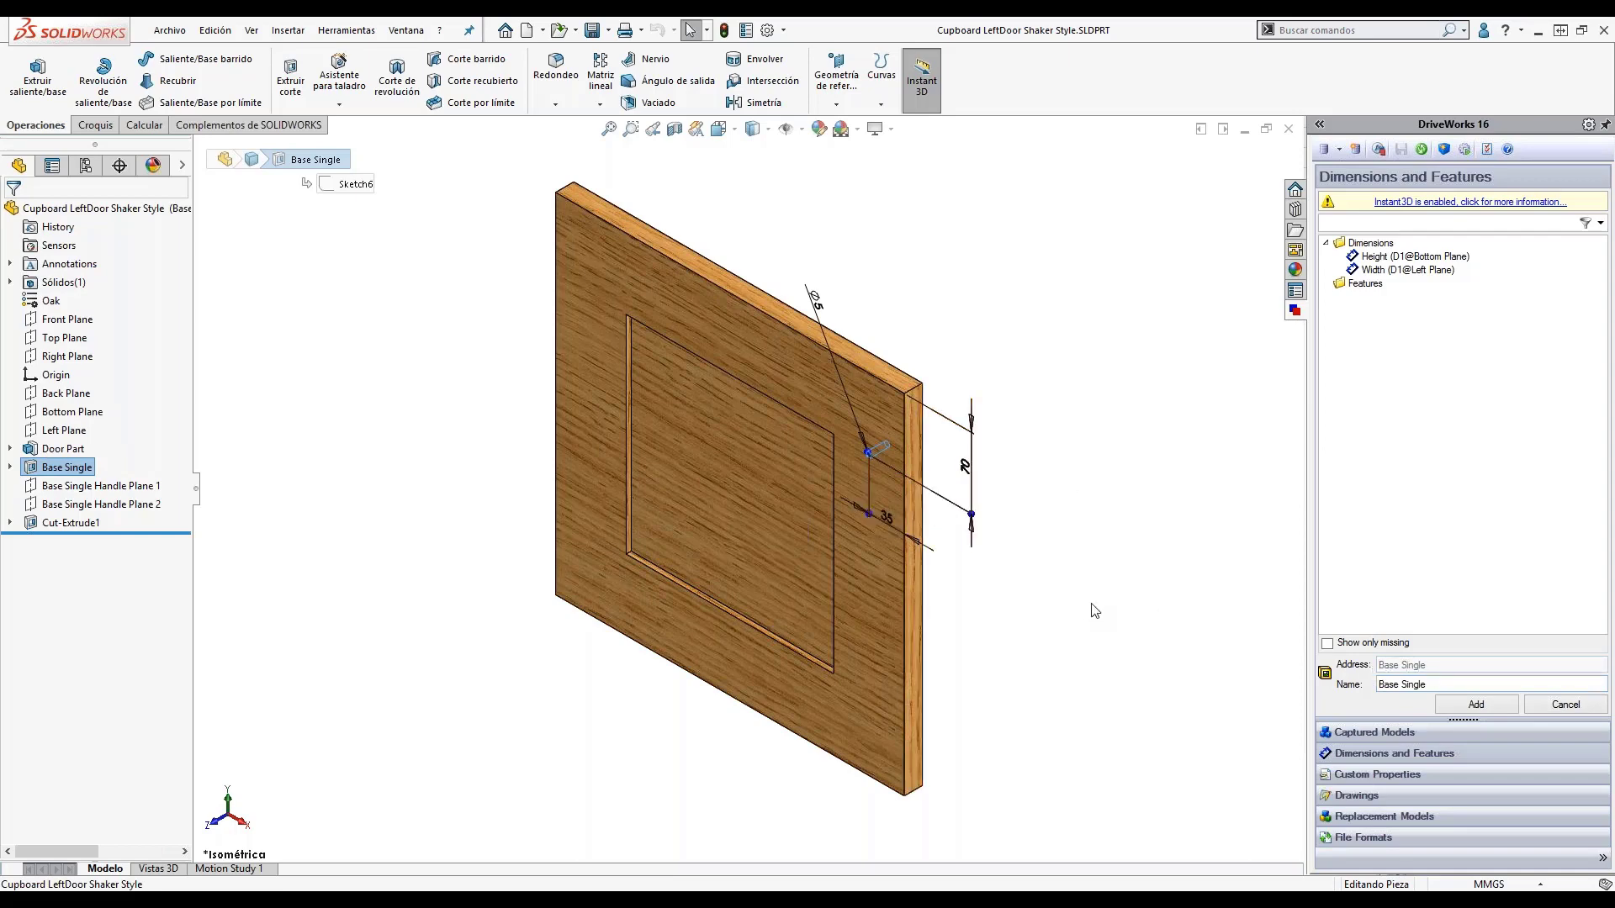
pyautogui.click(1056, 374)
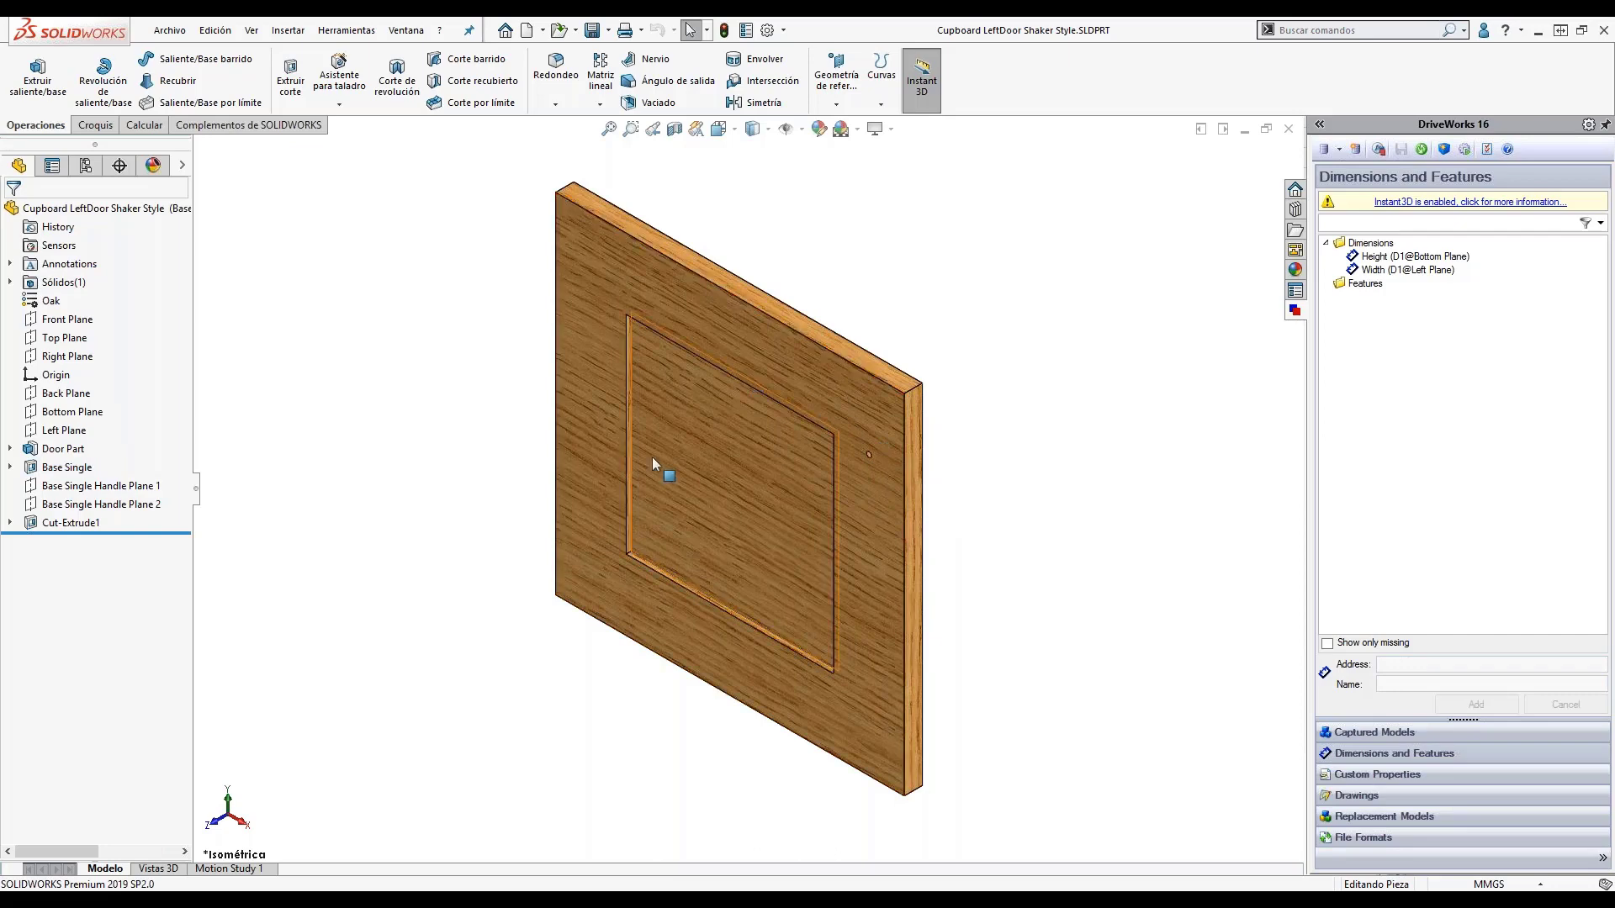
pyautogui.click(1288, 131)
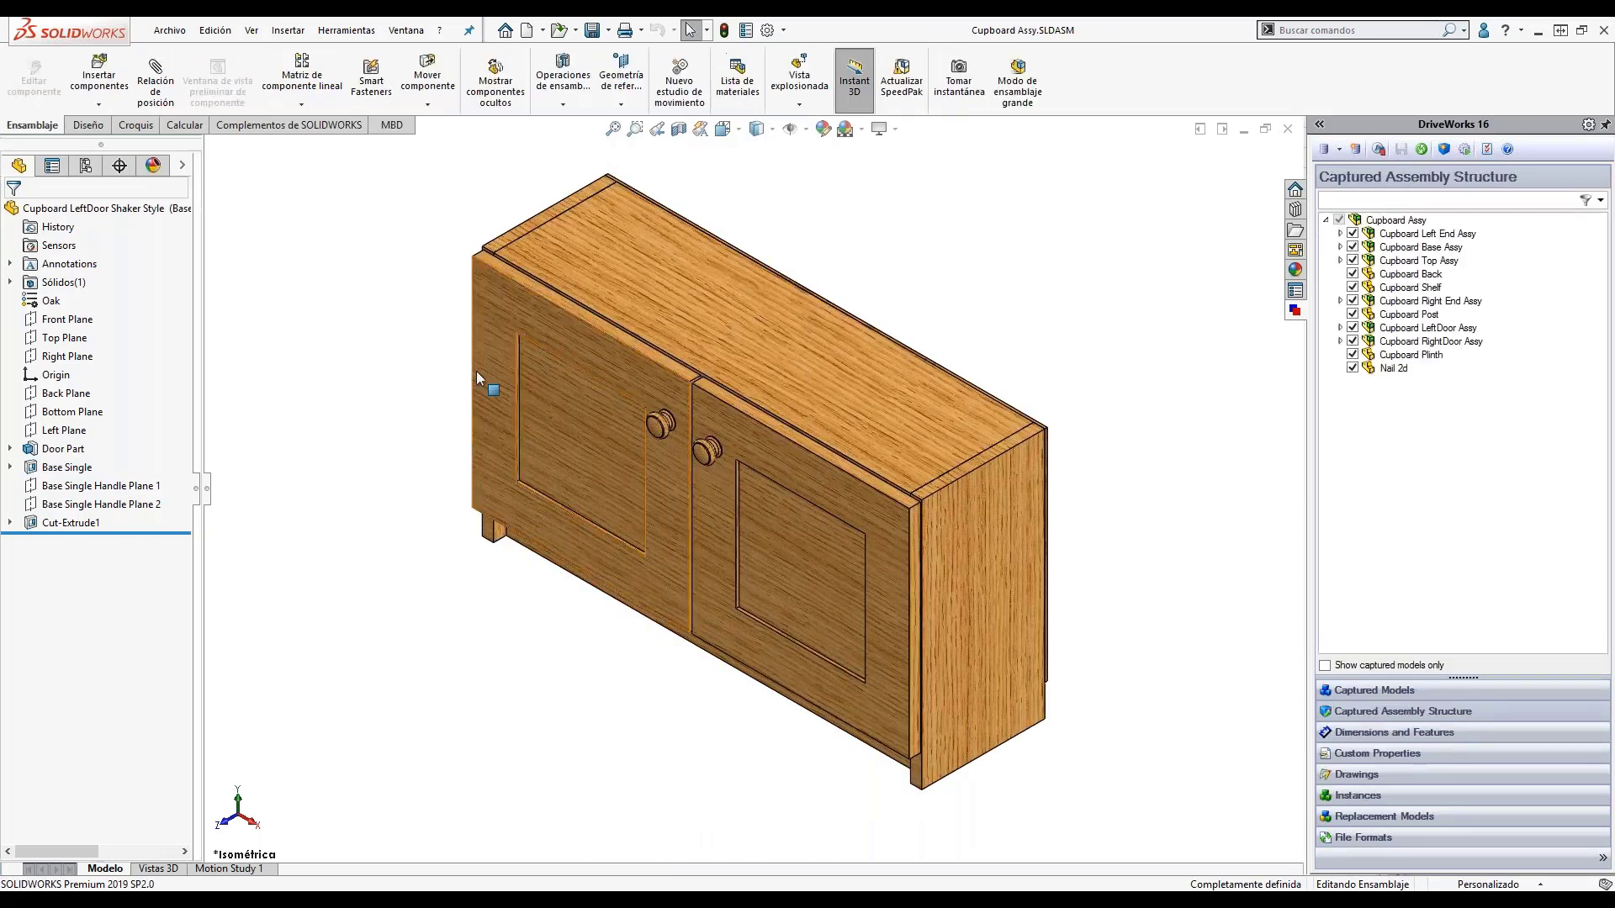
# List the captured Height, Width, Depth and other dimensions, then pick the door knob to open it.
pyautogui.click(1381, 732)
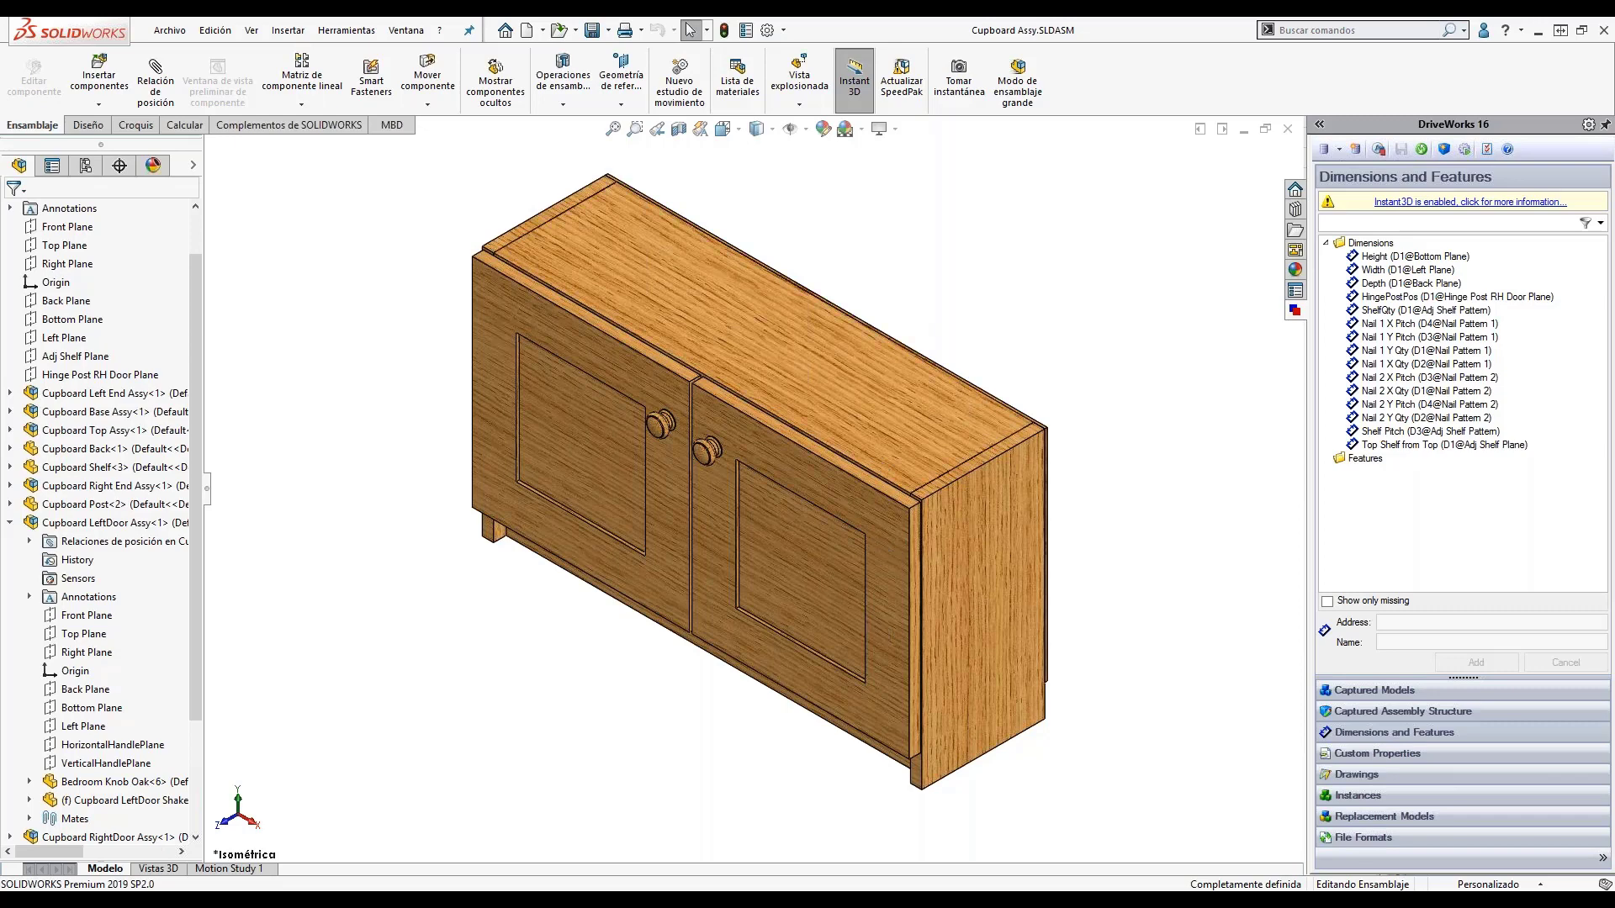
pyautogui.moveTo(722, 902)
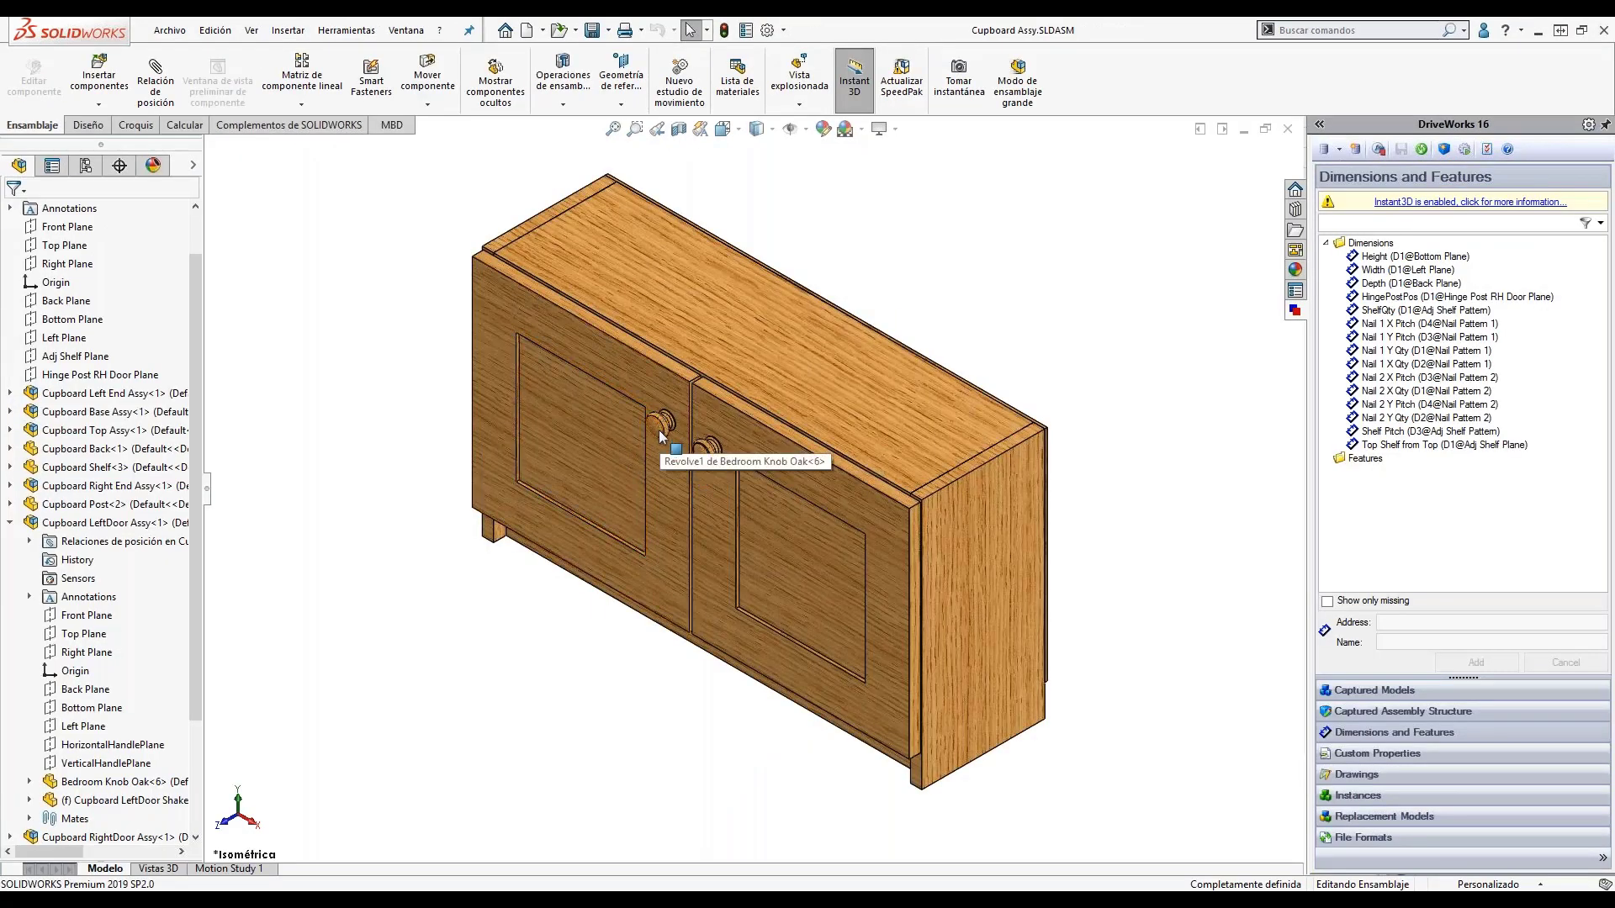
pyautogui.click(658, 431)
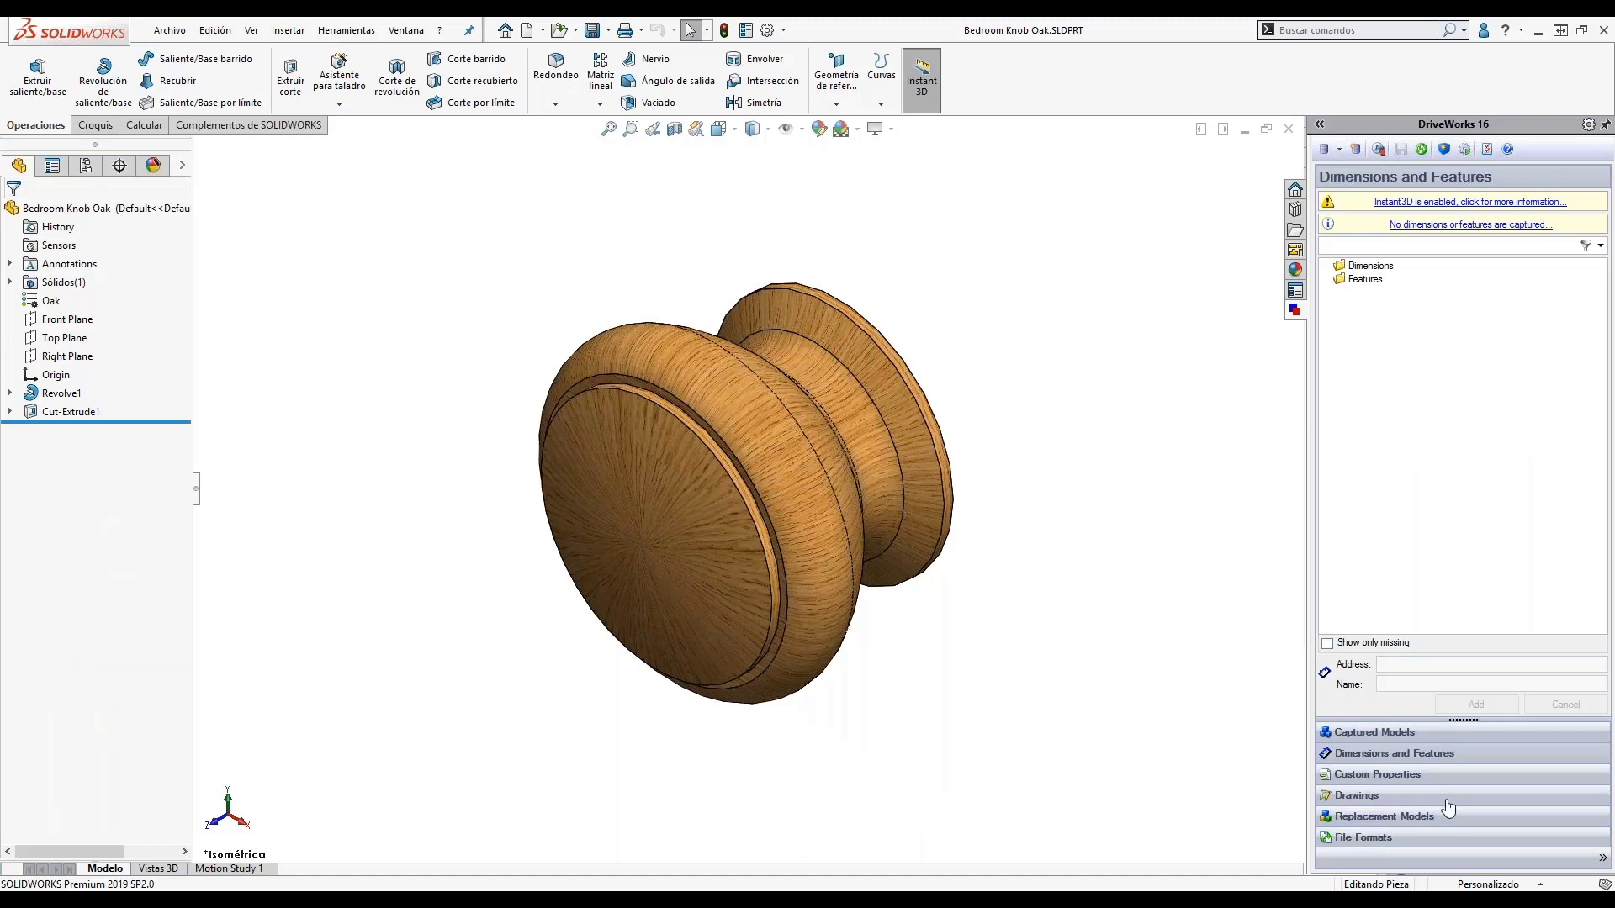
# Show the knob's three replacement models and widen the DriveWorks pane to read them.
pyautogui.click(1424, 824)
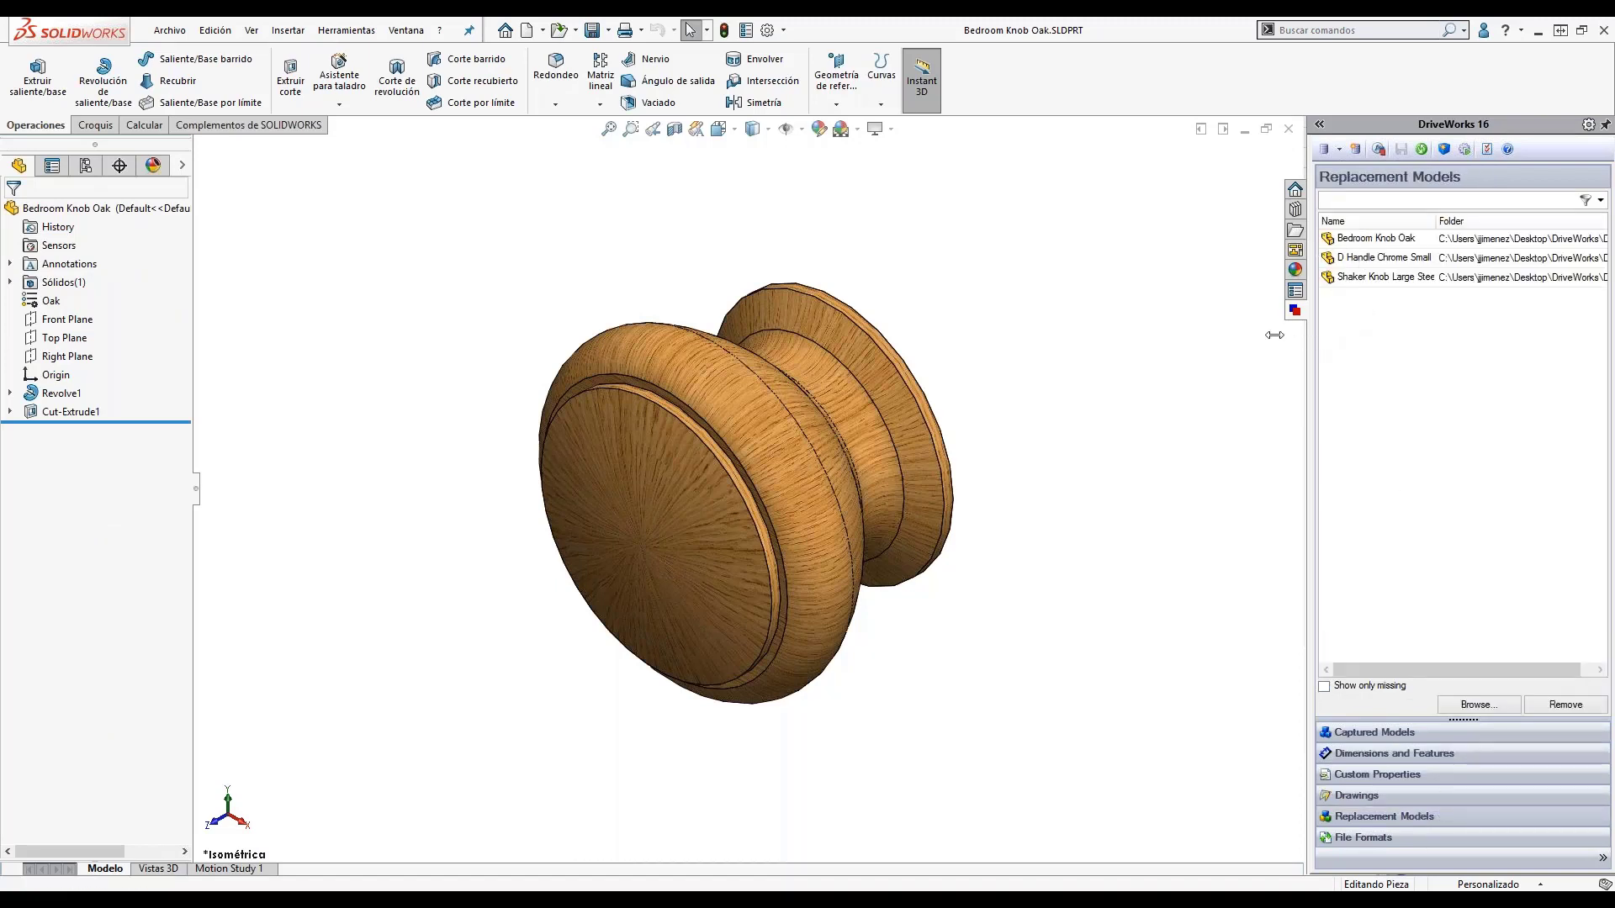
pyautogui.moveTo(1260, 333); pyautogui.dragTo(1153, 334)
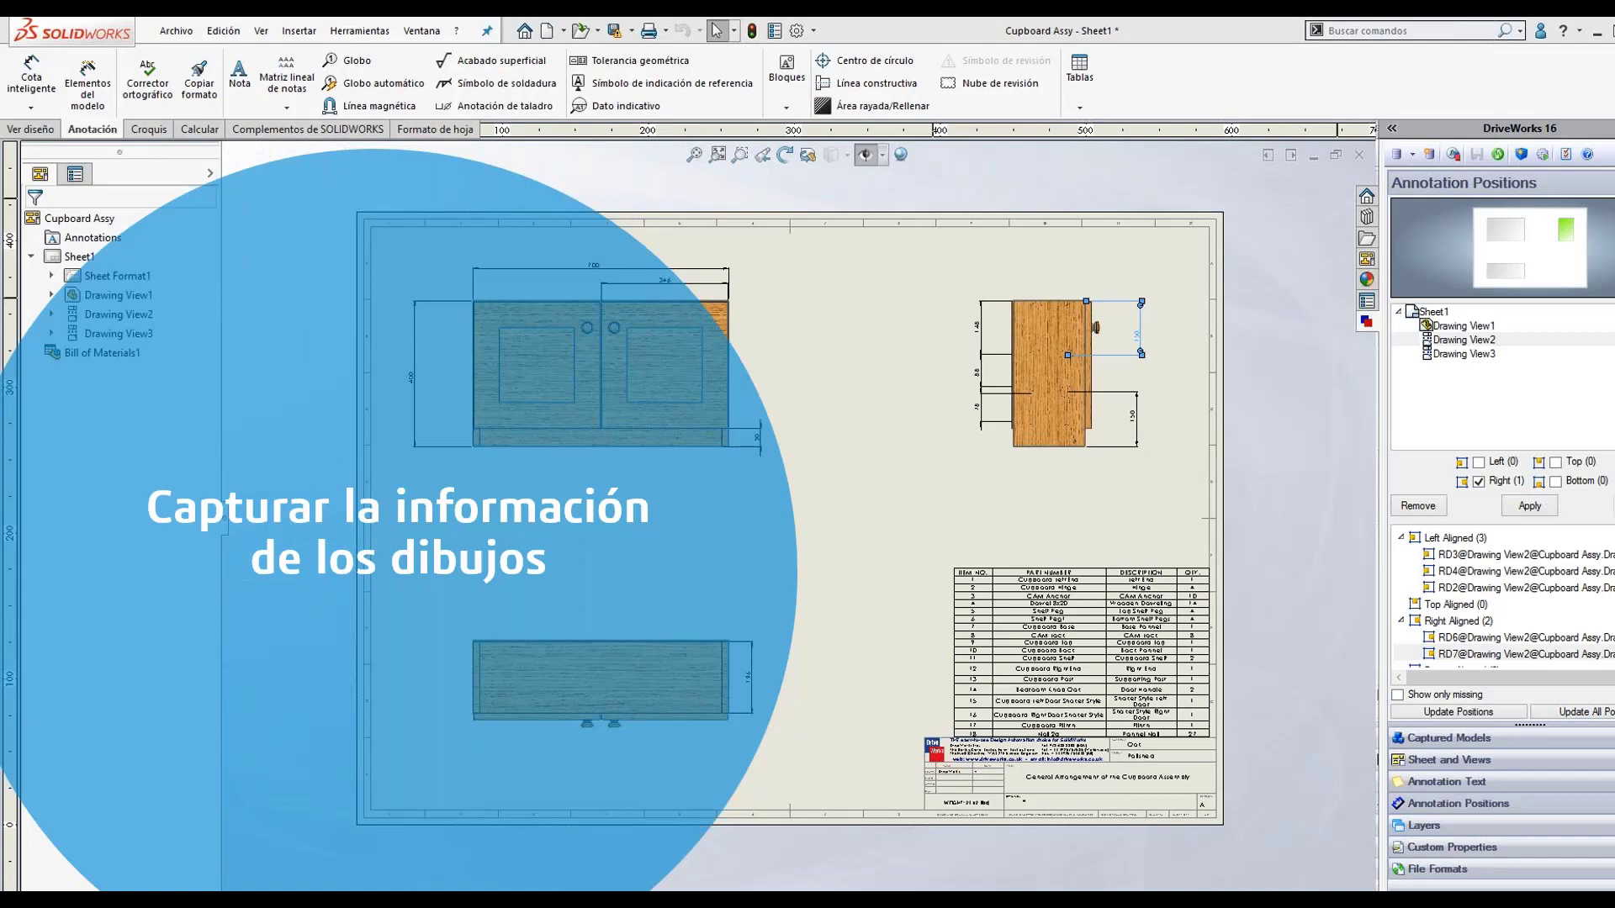
# Switch to SOLIDWORKS and close the Bedroom Knob Oak part to reveal the Cupboard Assy.
pyautogui.hotkey('alt', 'Tab')
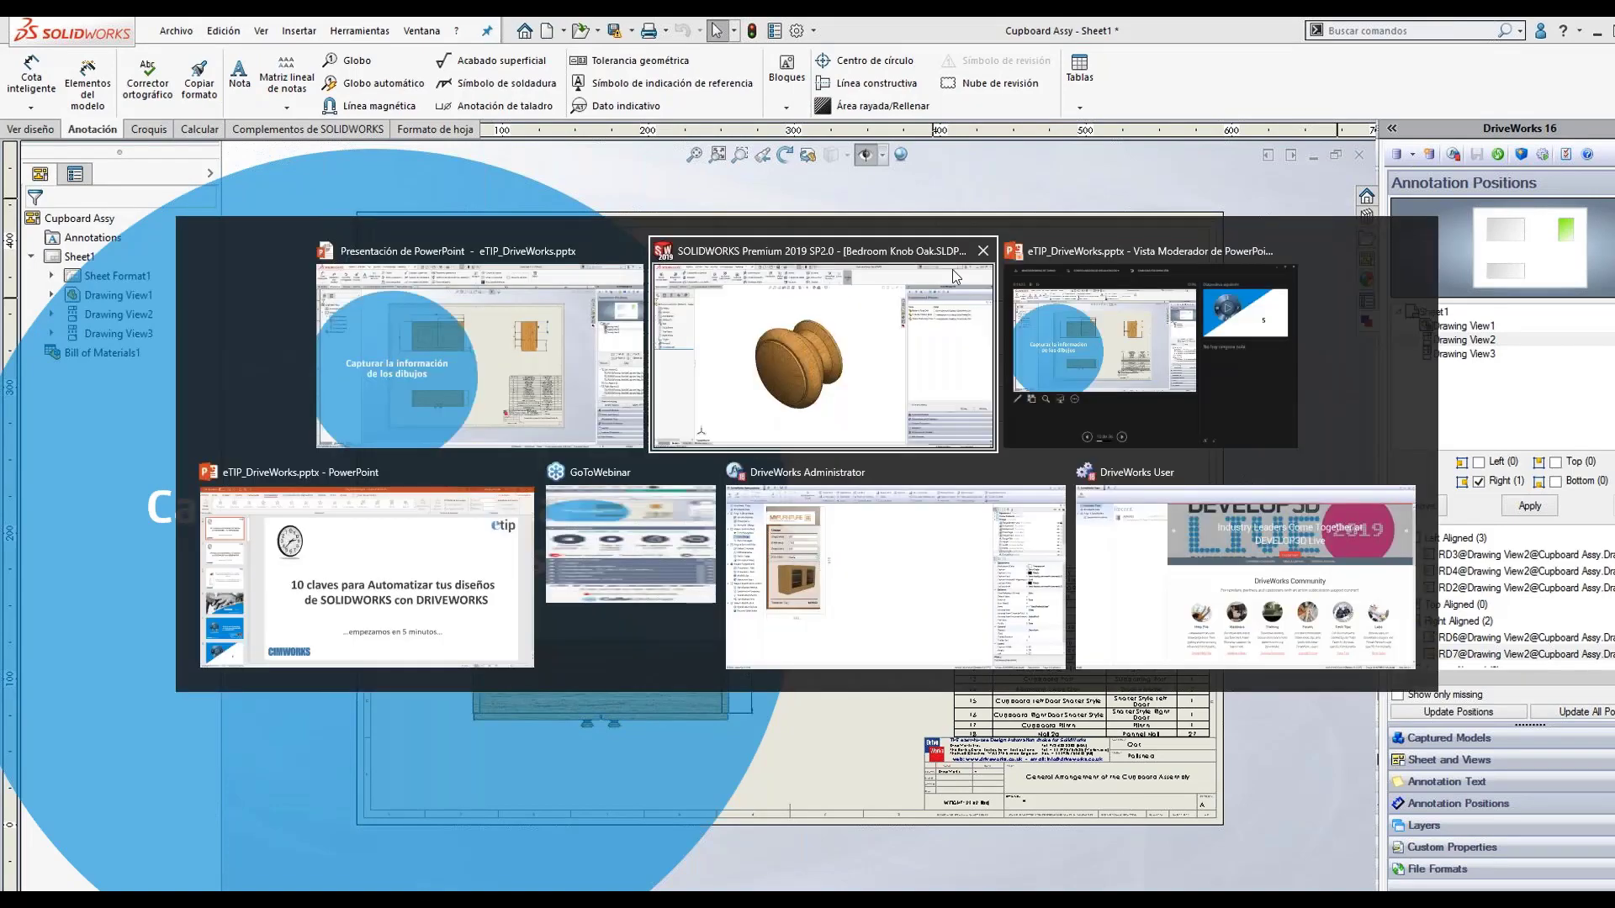
pyautogui.click(956, 277)
pyautogui.click(1179, 128)
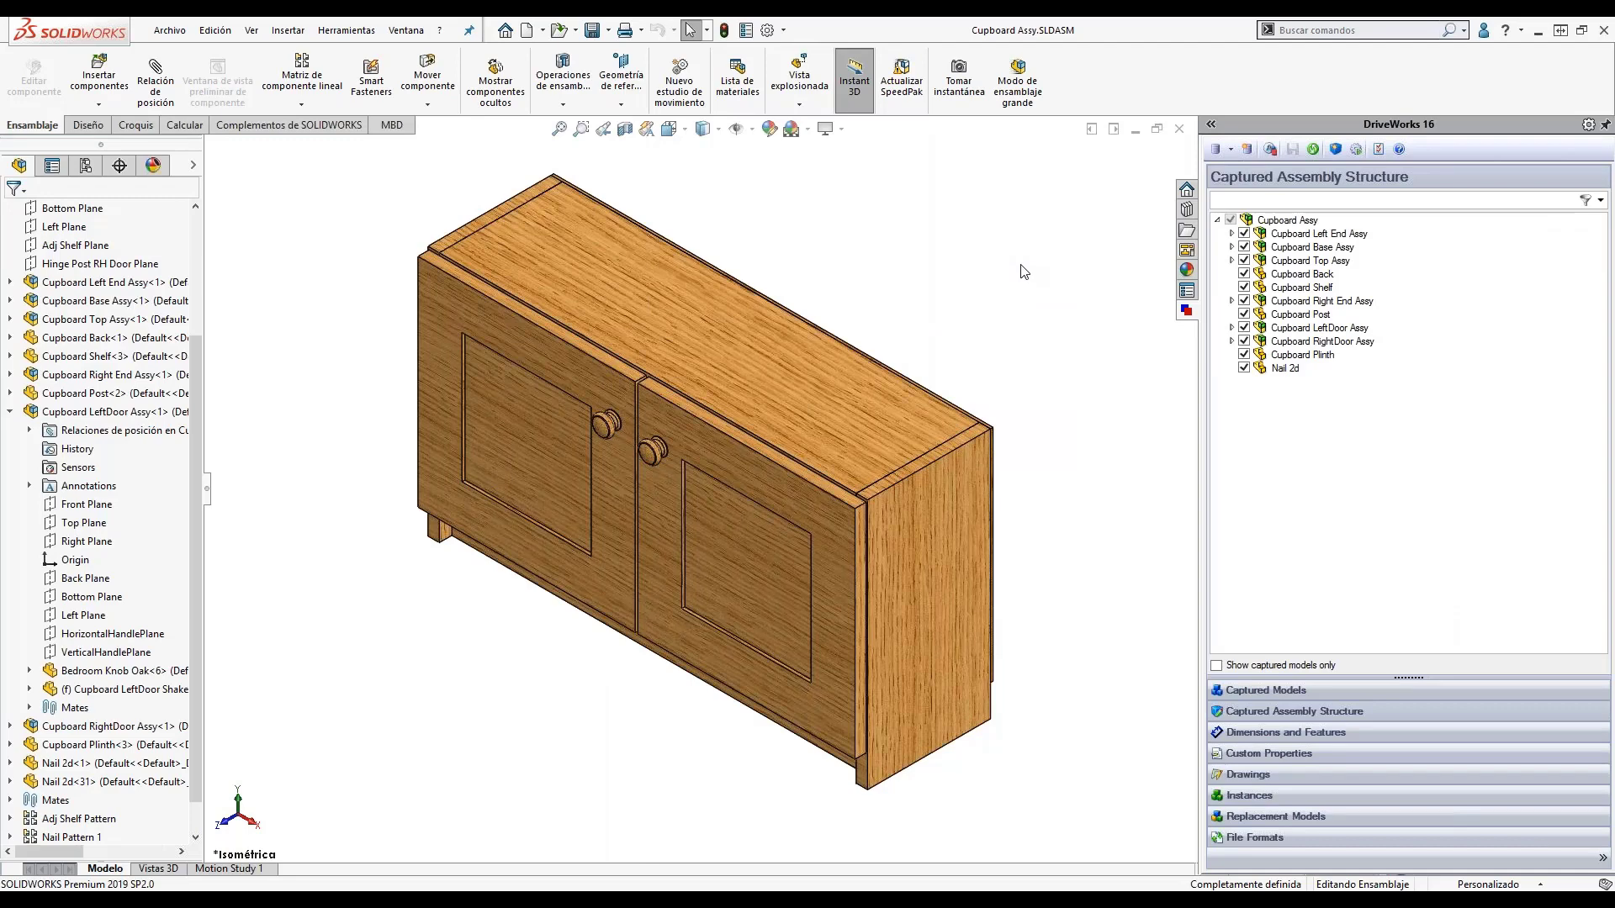
# Open the captured Cupboard Assy drawing from the DriveWorks Drawings page.
pyautogui.click(1272, 777)
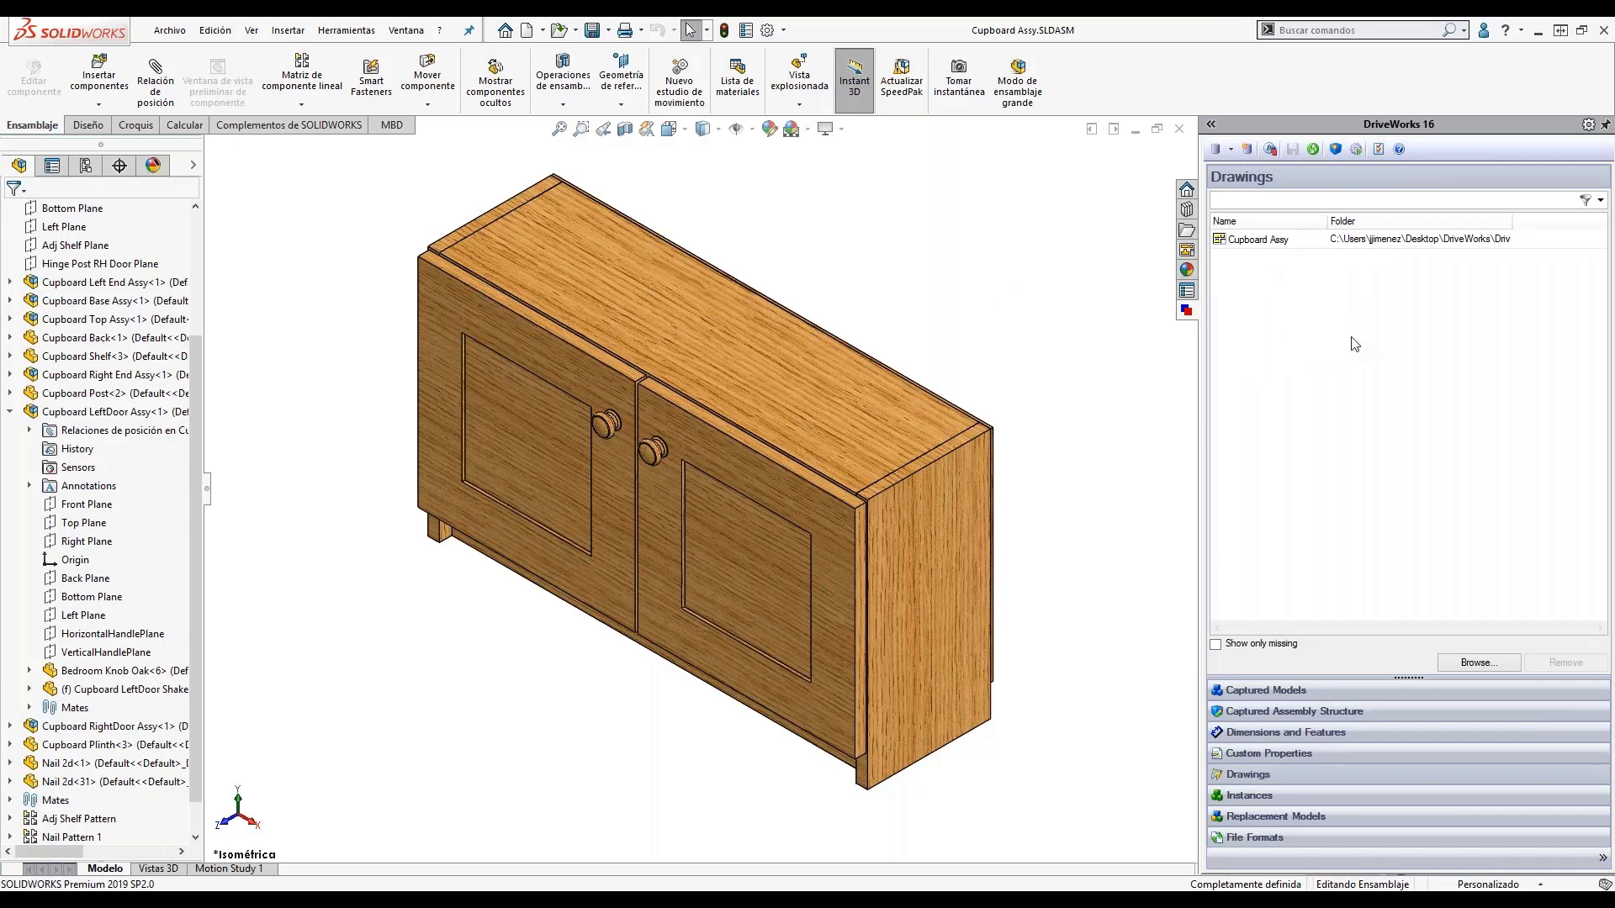
pyautogui.doubleClick(1279, 242)
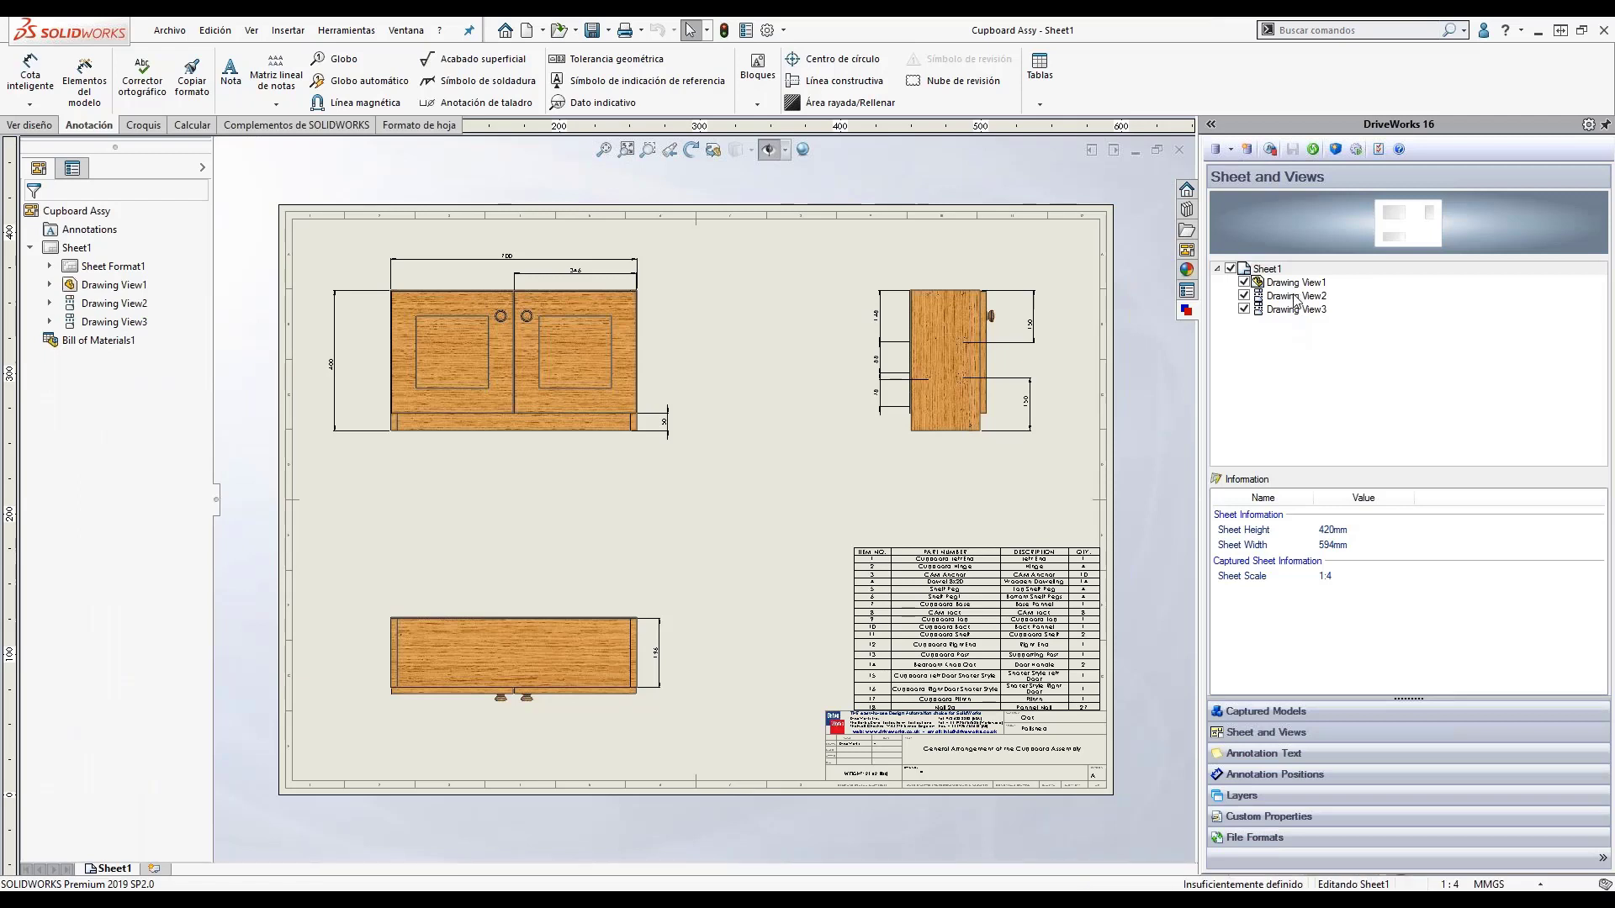
# Inspect the captured information for Sheet1, Drawing View1 and Drawing View3.
pyautogui.click(1266, 268)
pyautogui.click(1295, 283)
pyautogui.click(1295, 309)
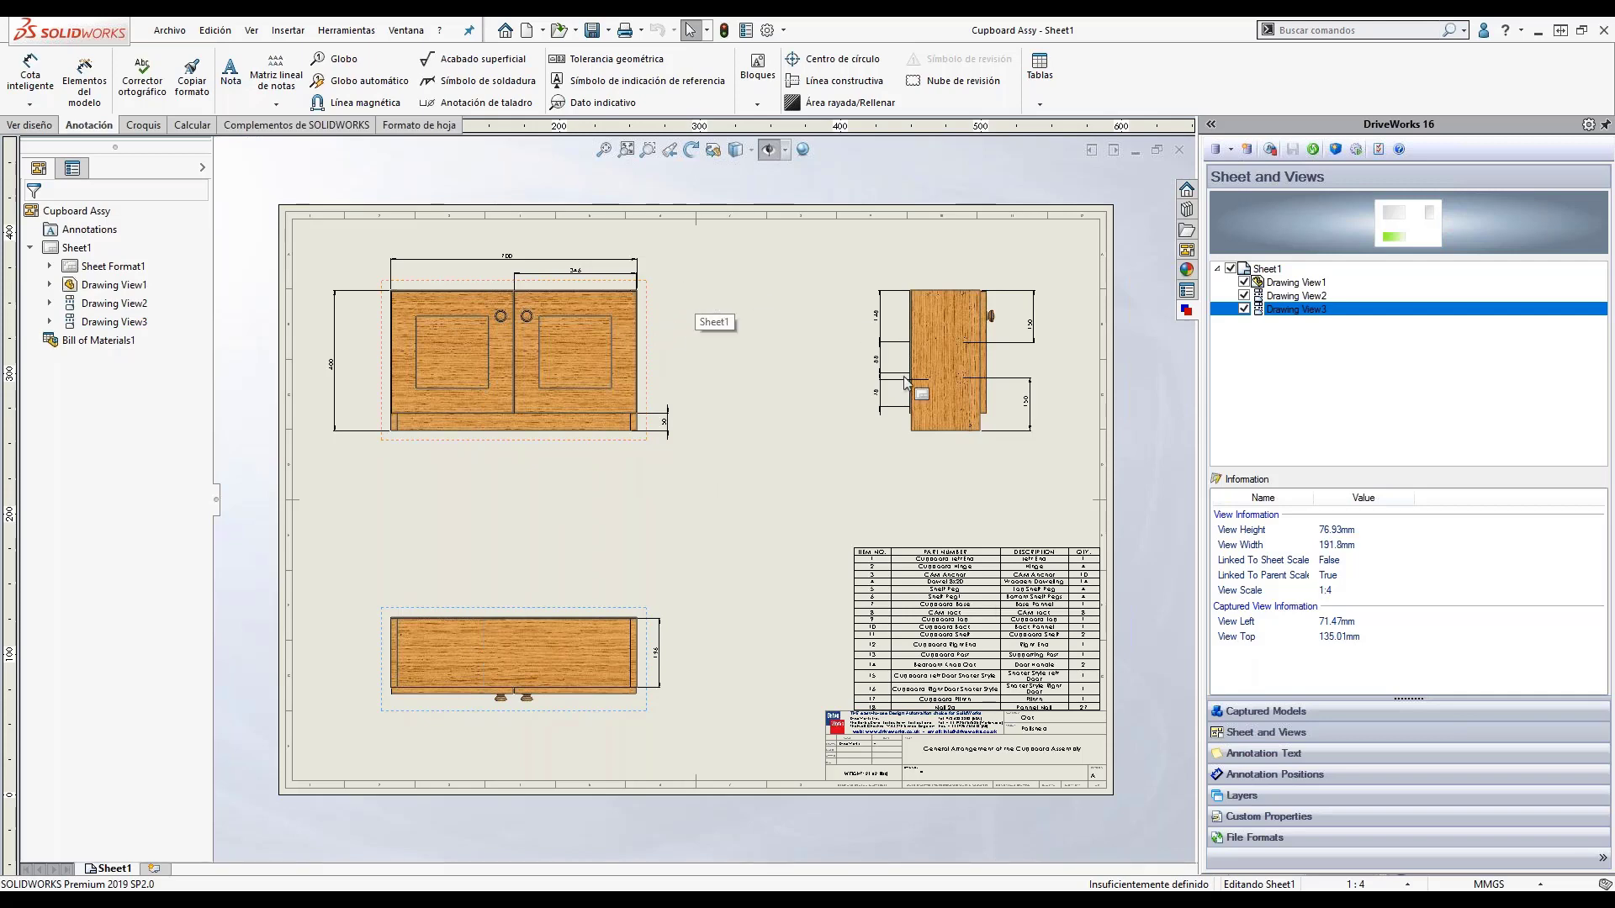
# Show Drawing View2's annotation positions and inspect its left-aligned RD3, RD4 and RD2 dimensions.
pyautogui.click(1297, 757)
pyautogui.click(1307, 779)
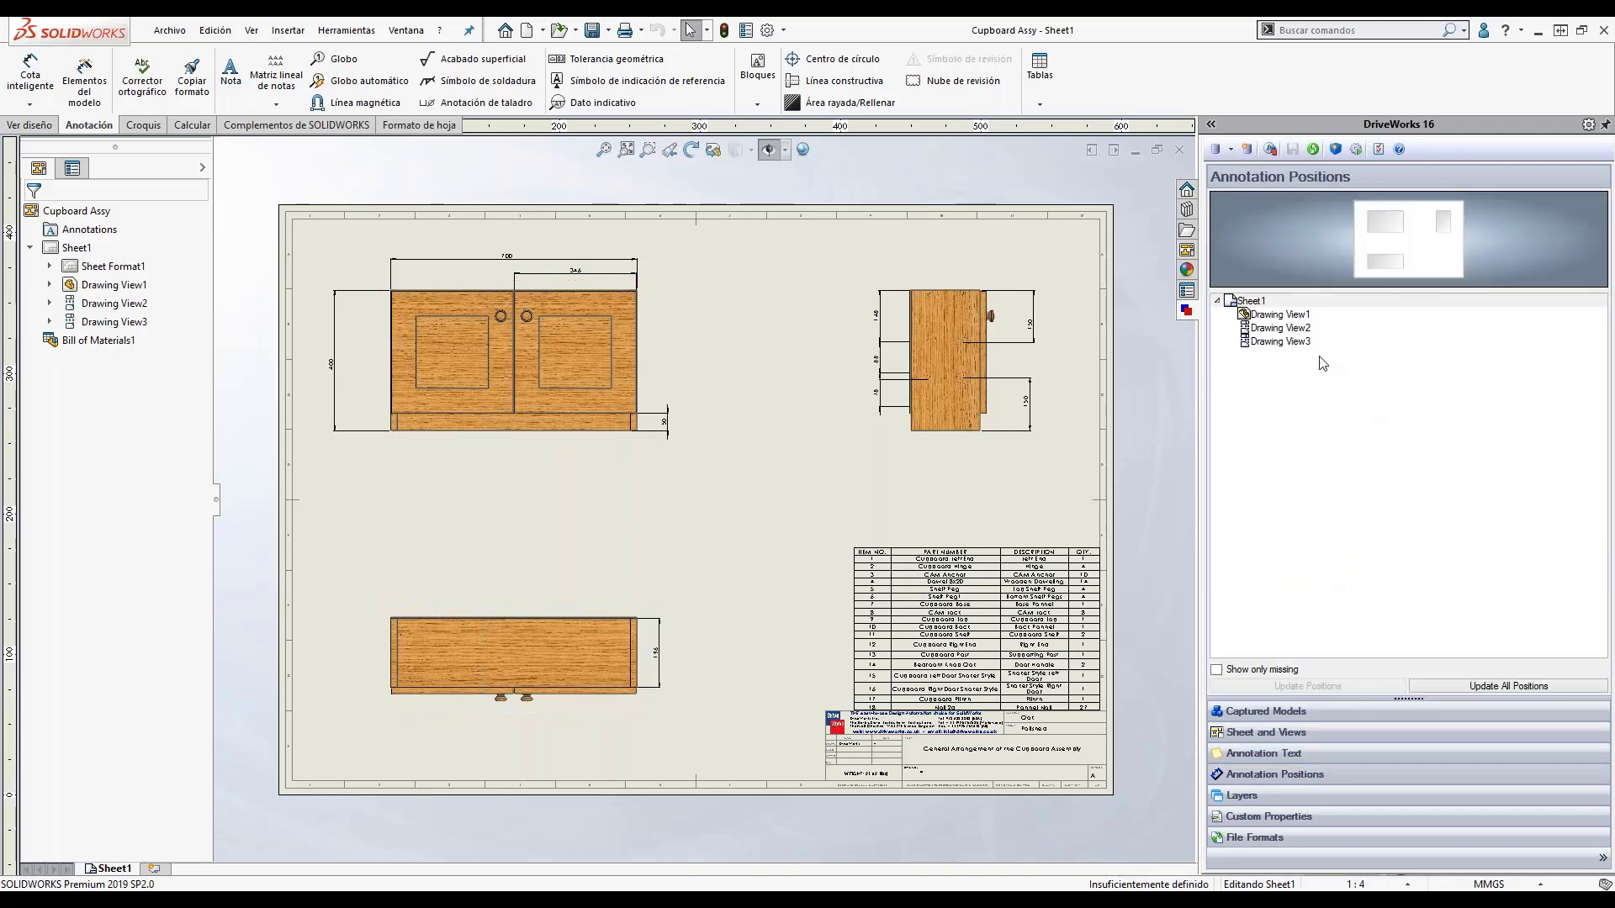
pyautogui.click(1299, 345)
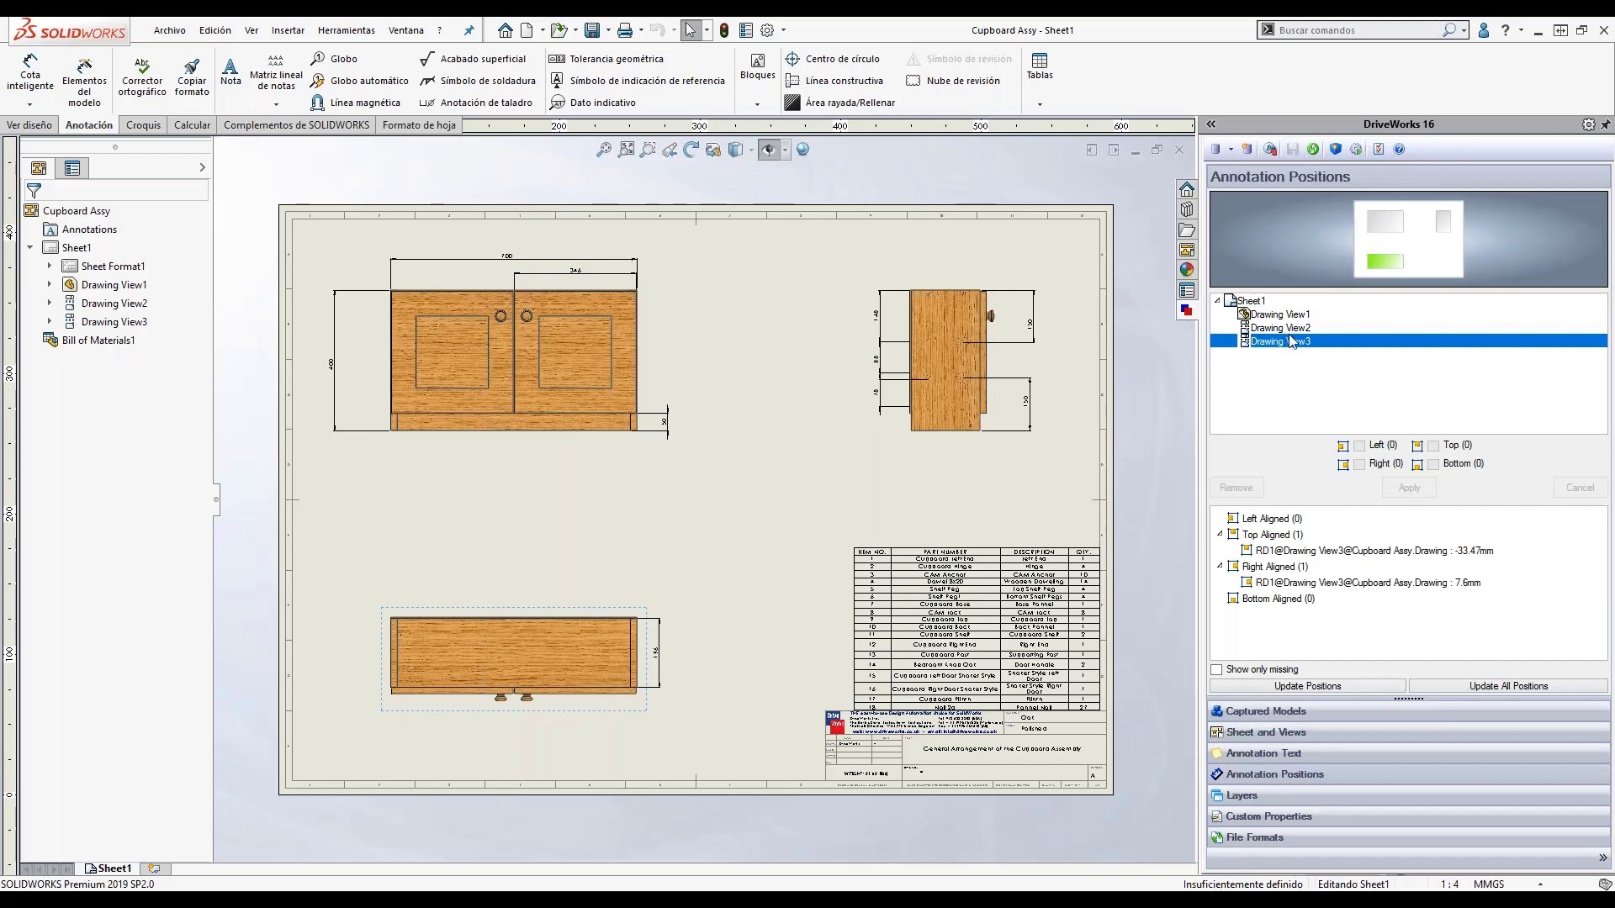
pyautogui.click(1285, 327)
pyautogui.click(1340, 537)
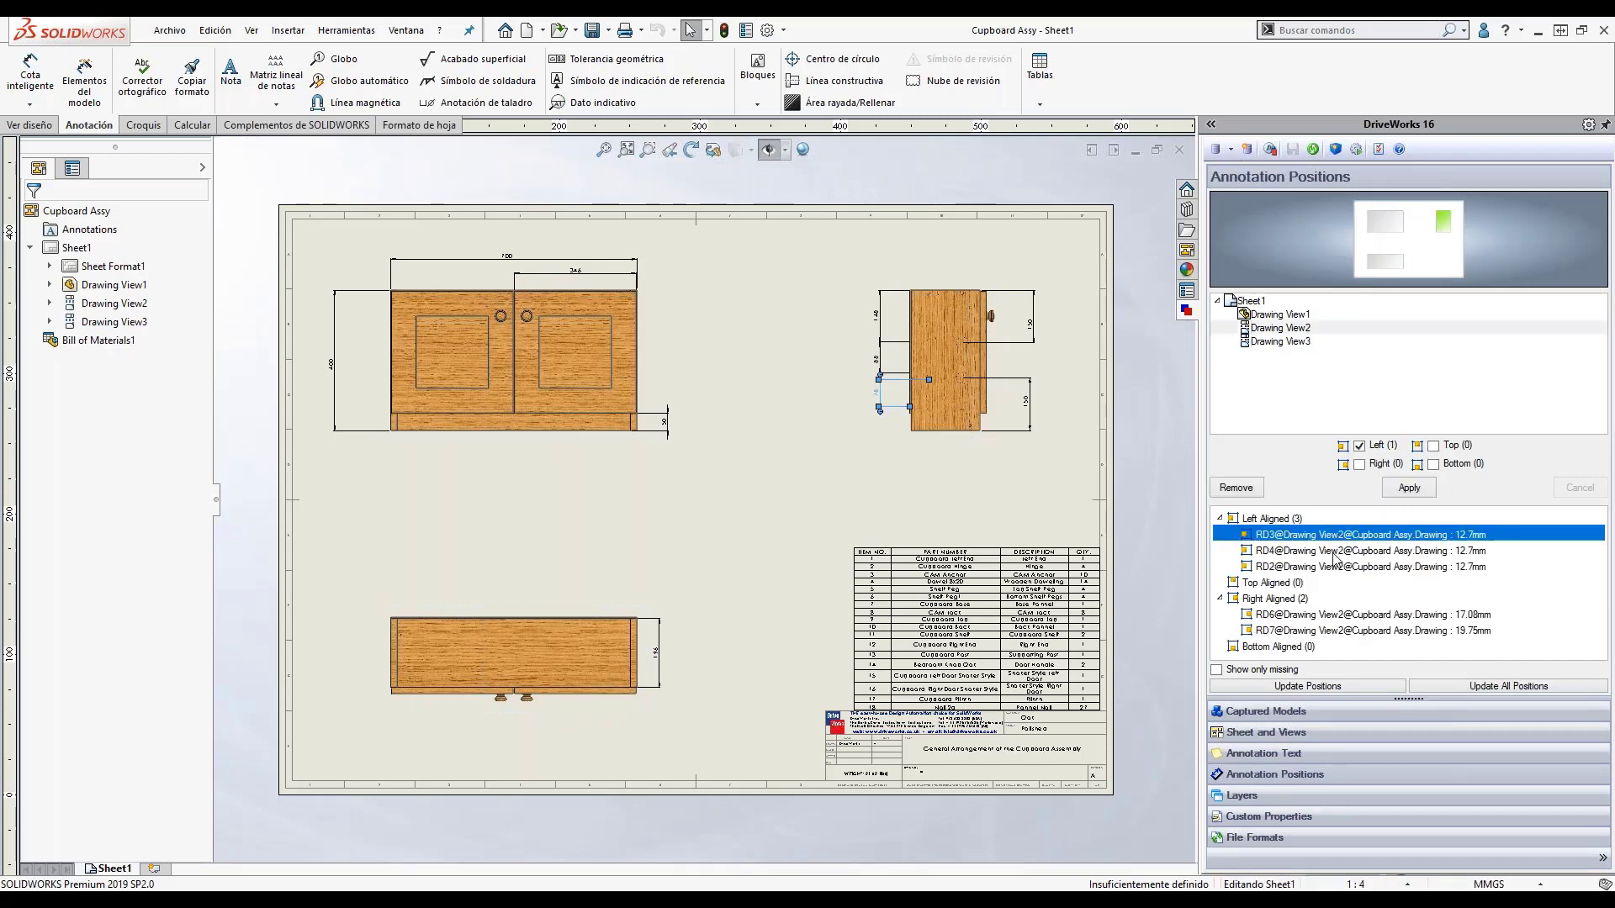
pyautogui.click(1335, 551)
pyautogui.click(1338, 566)
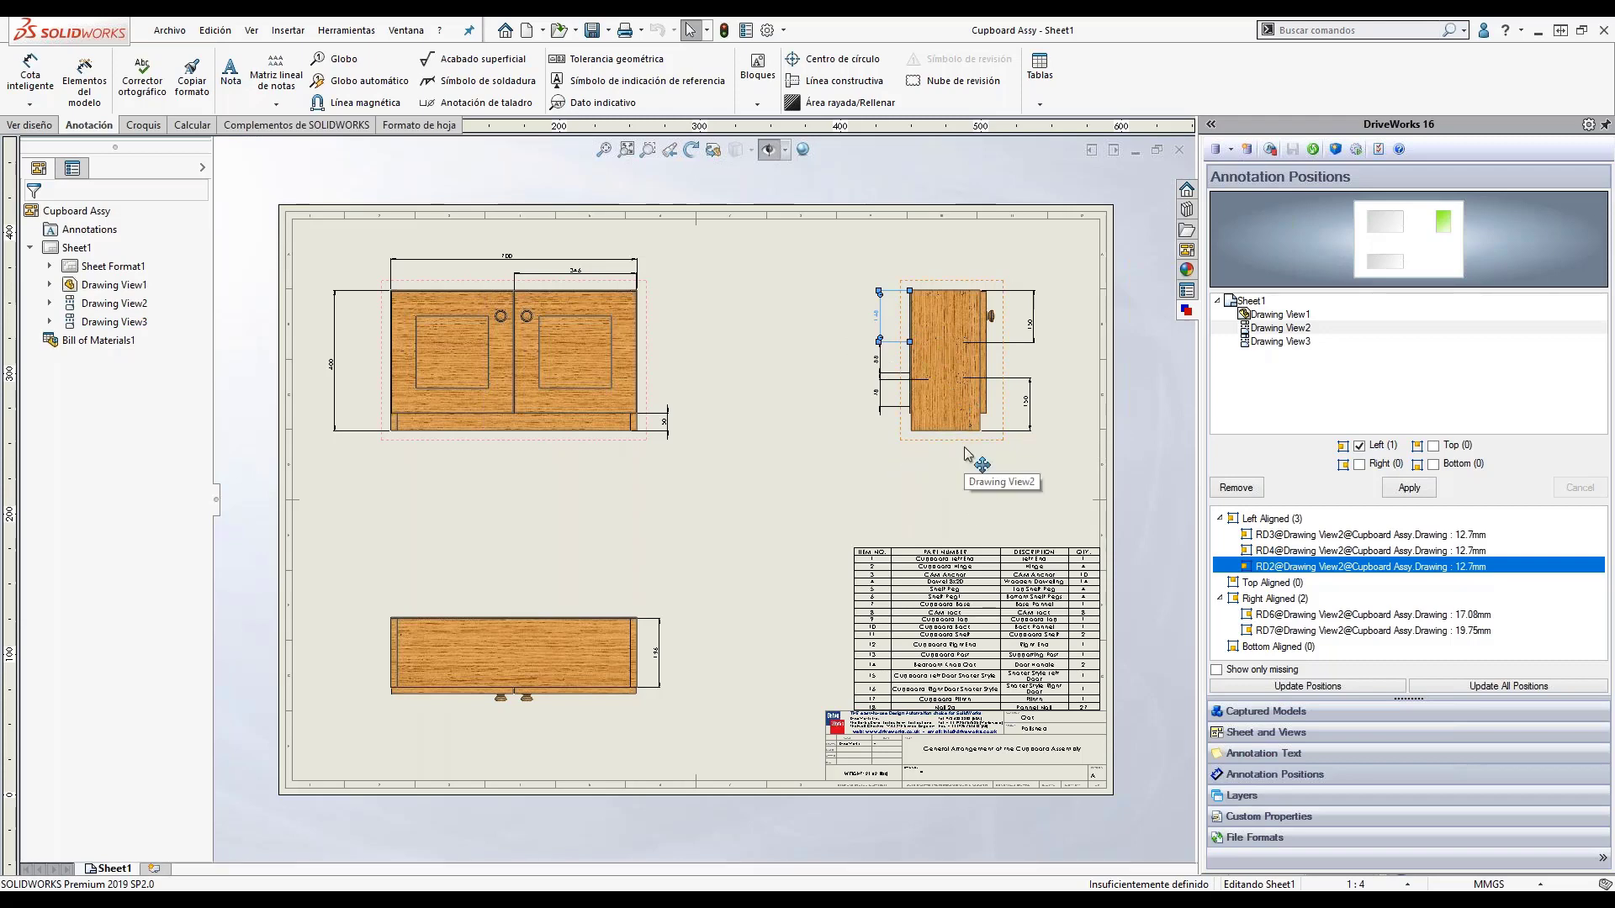
# Close the drawing, open the right door part and show its DriveWorks Drawings list.
pyautogui.click(1179, 151)
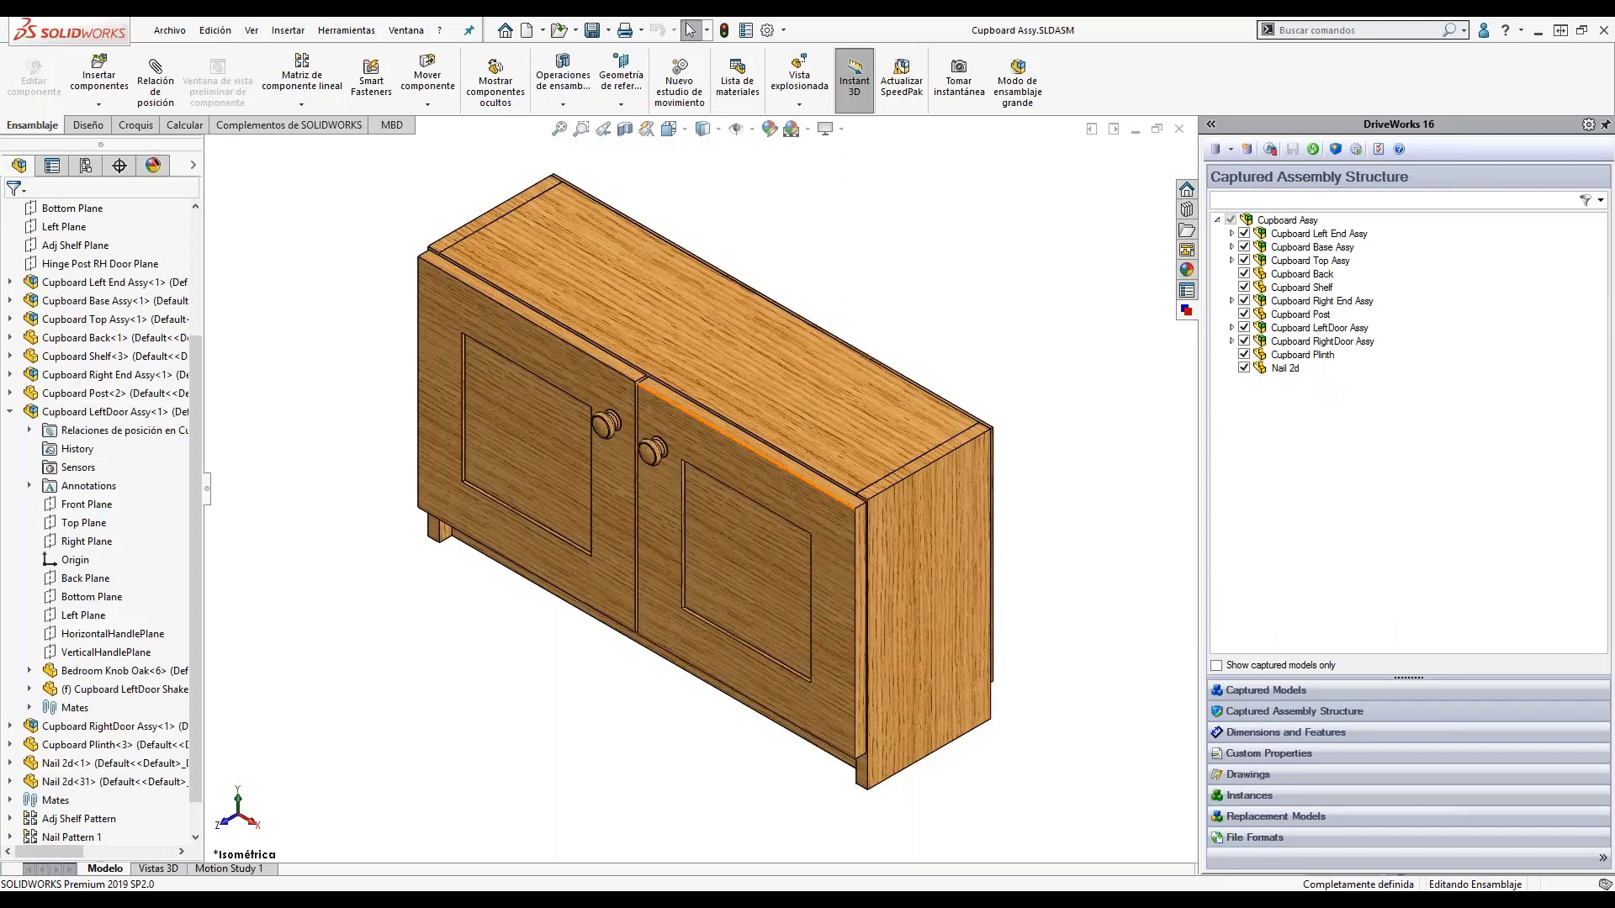
pyautogui.click(819, 501)
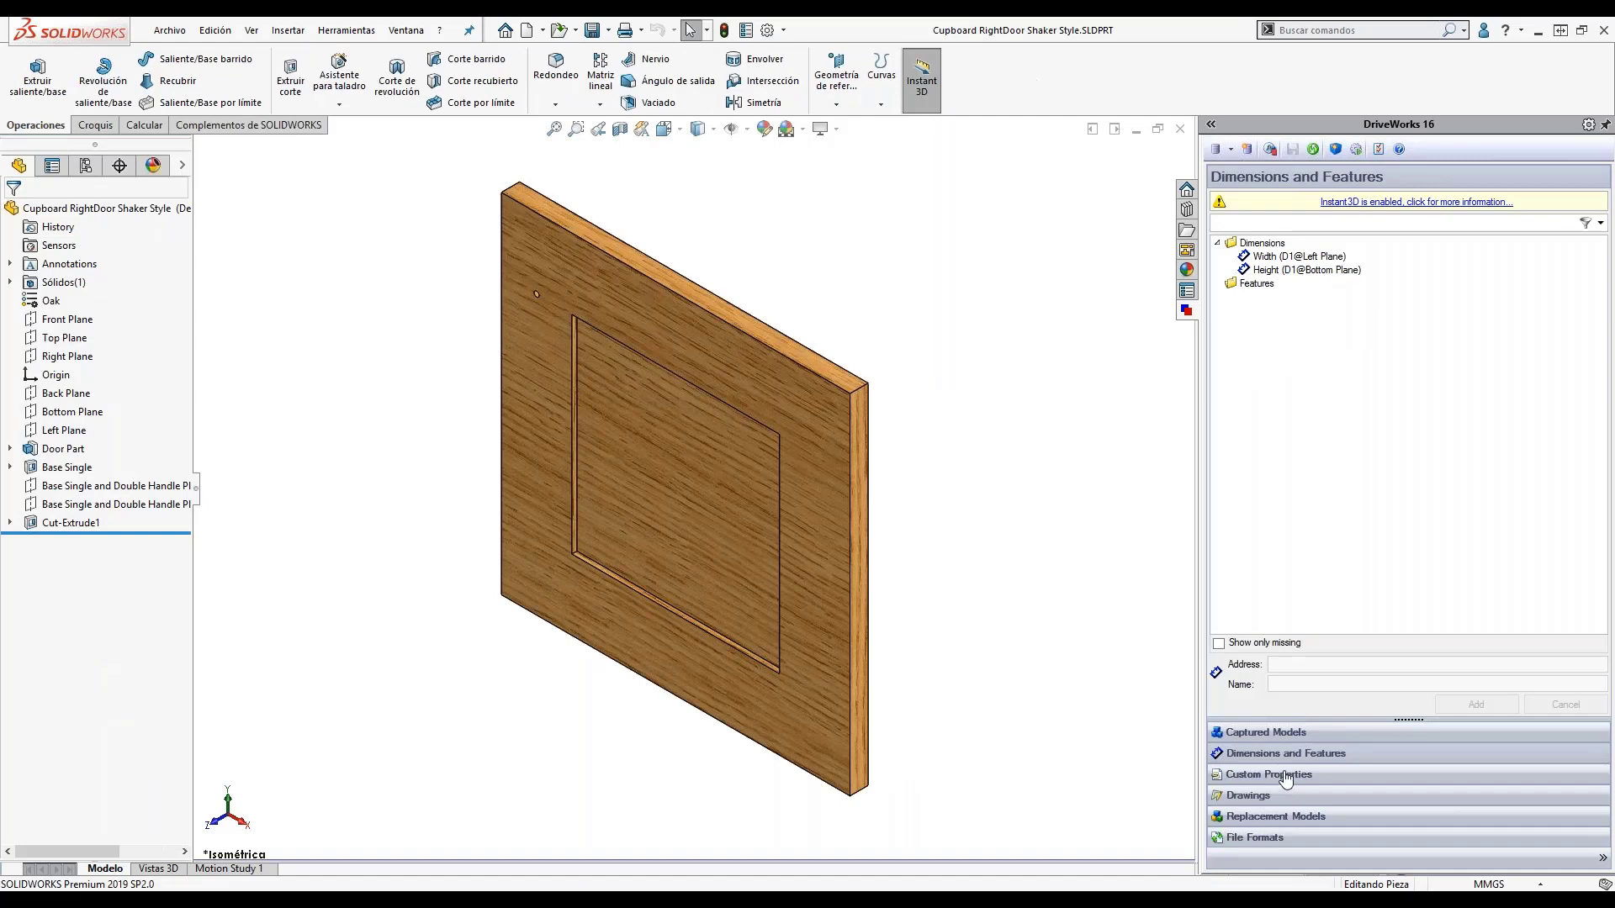
pyautogui.click(1252, 796)
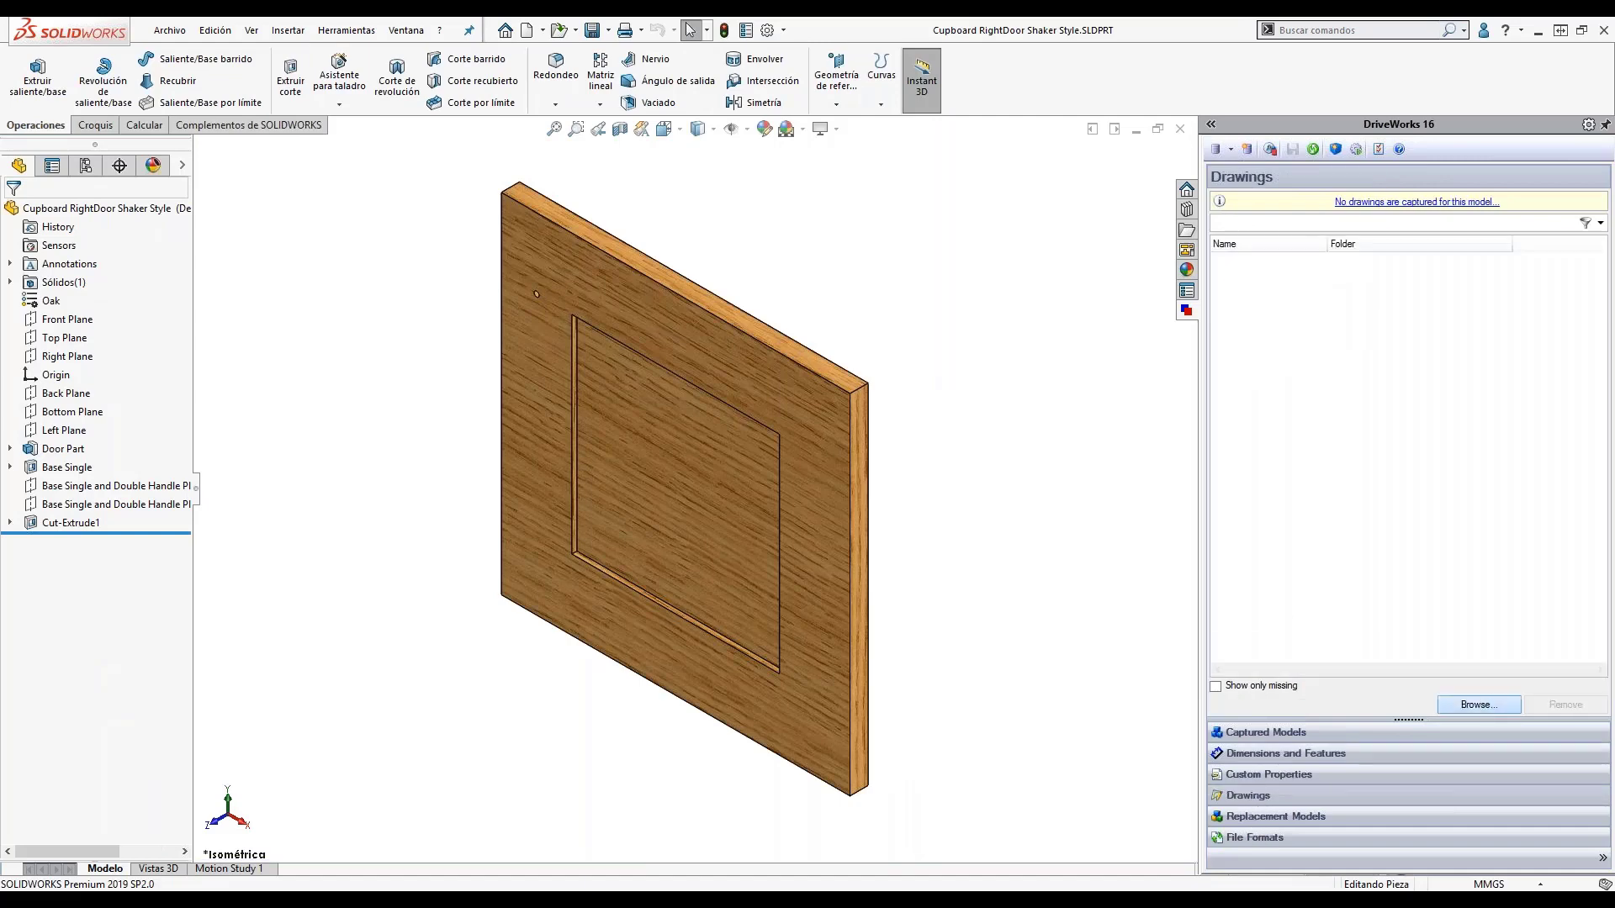
# Preview the Cupboard Base, LeftEnd and Post drawings without capturing any, then close the door part.
pyautogui.click(757, 357)
pyautogui.click(763, 376)
pyautogui.click(764, 391)
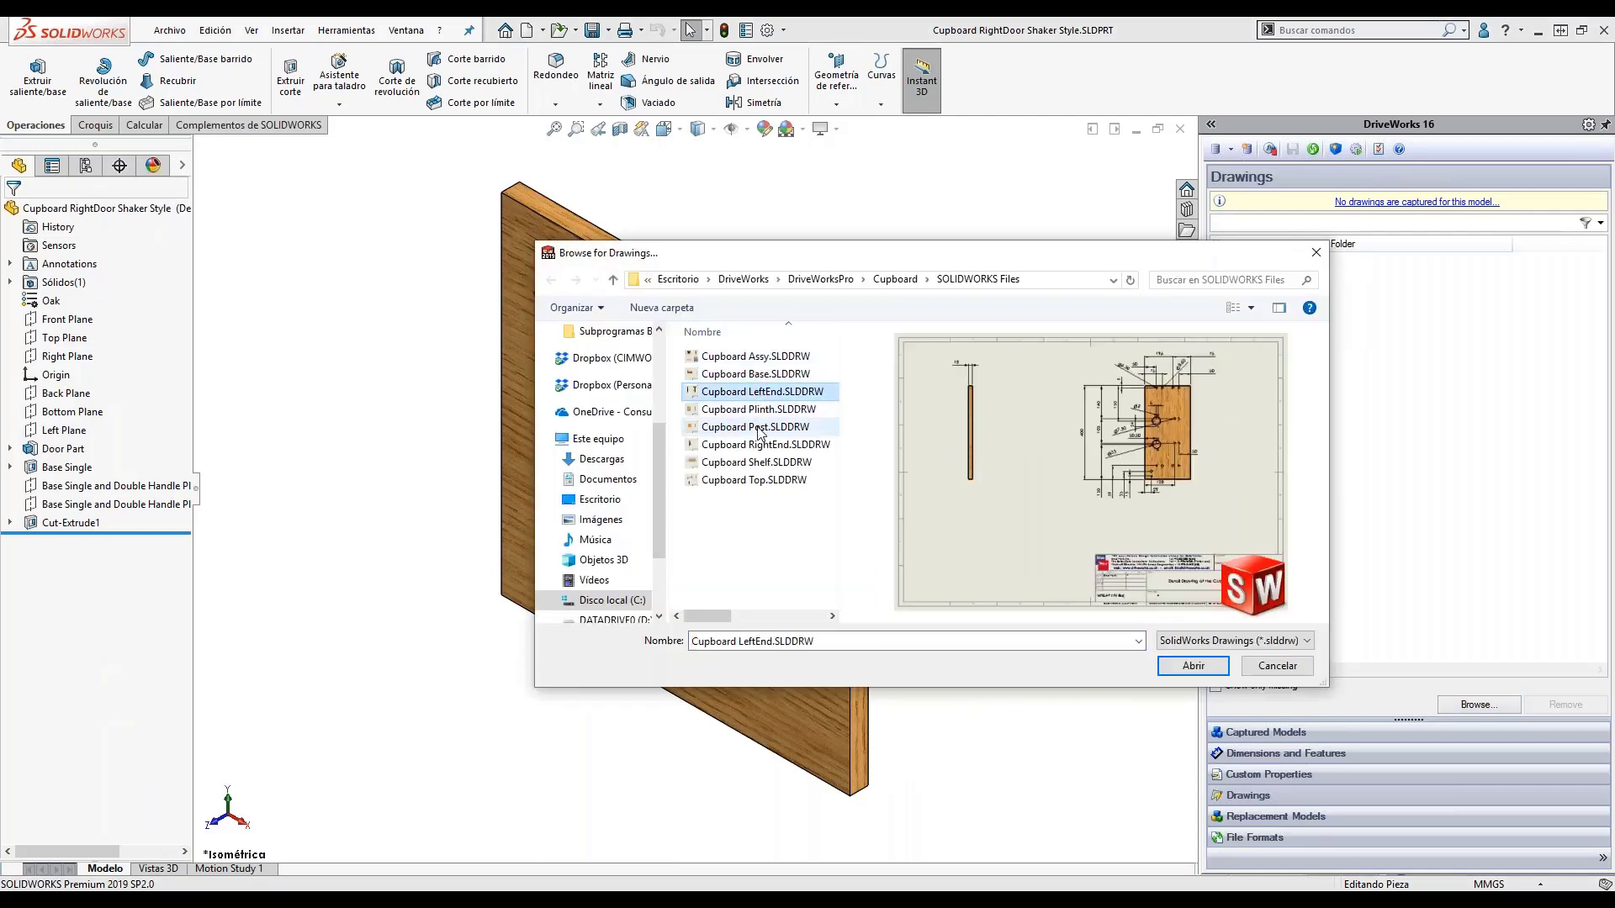
pyautogui.click(762, 427)
pyautogui.click(1277, 672)
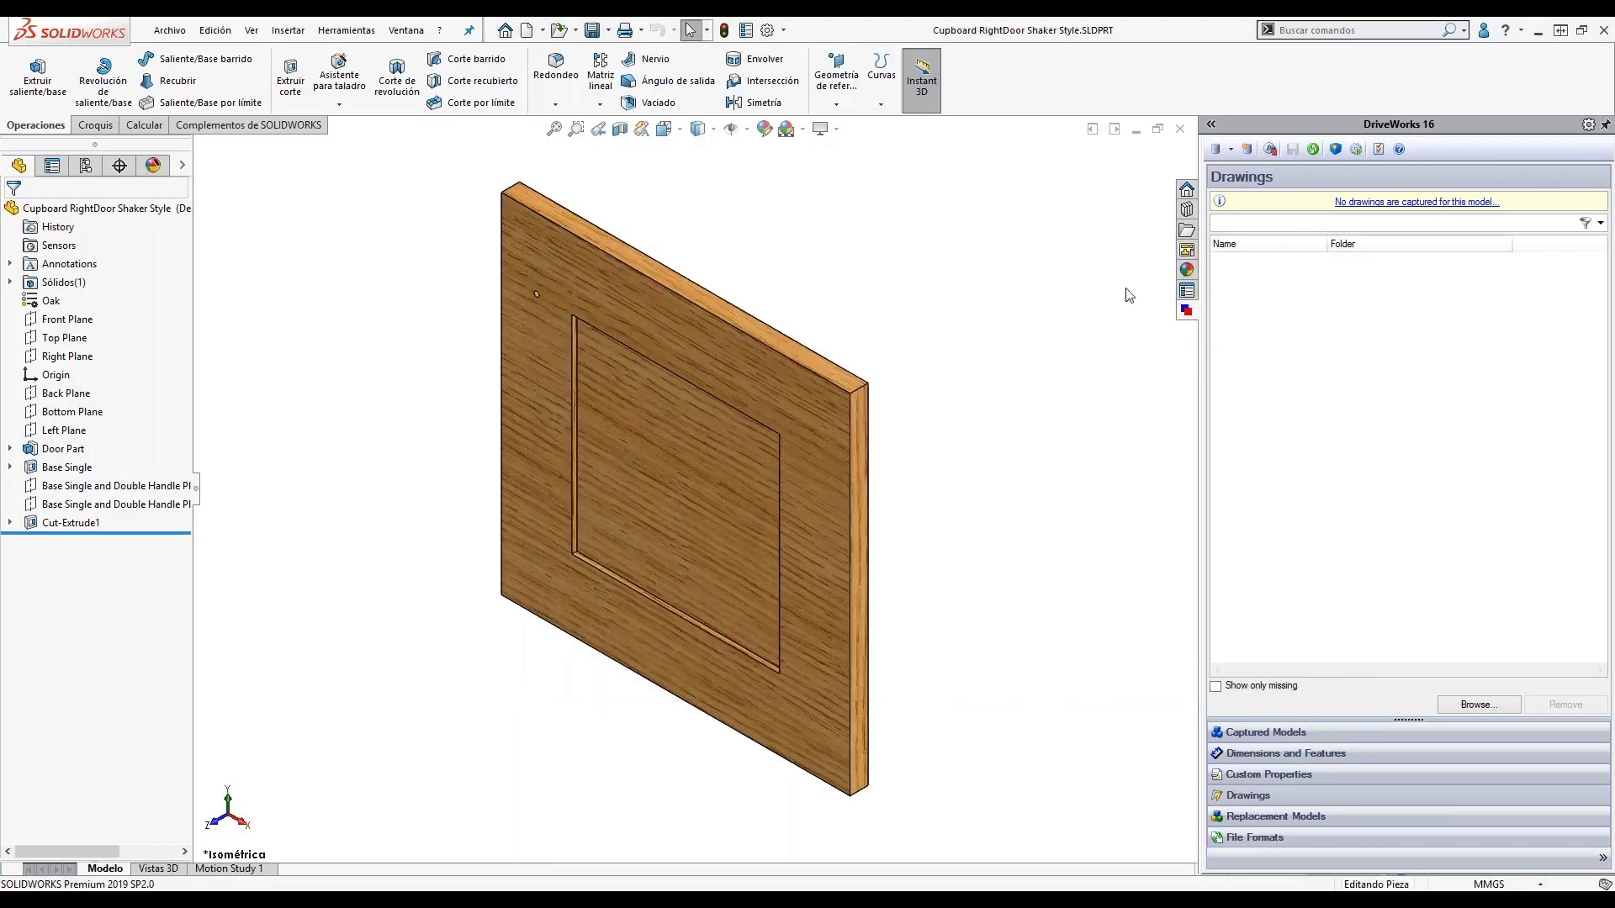
pyautogui.click(1179, 130)
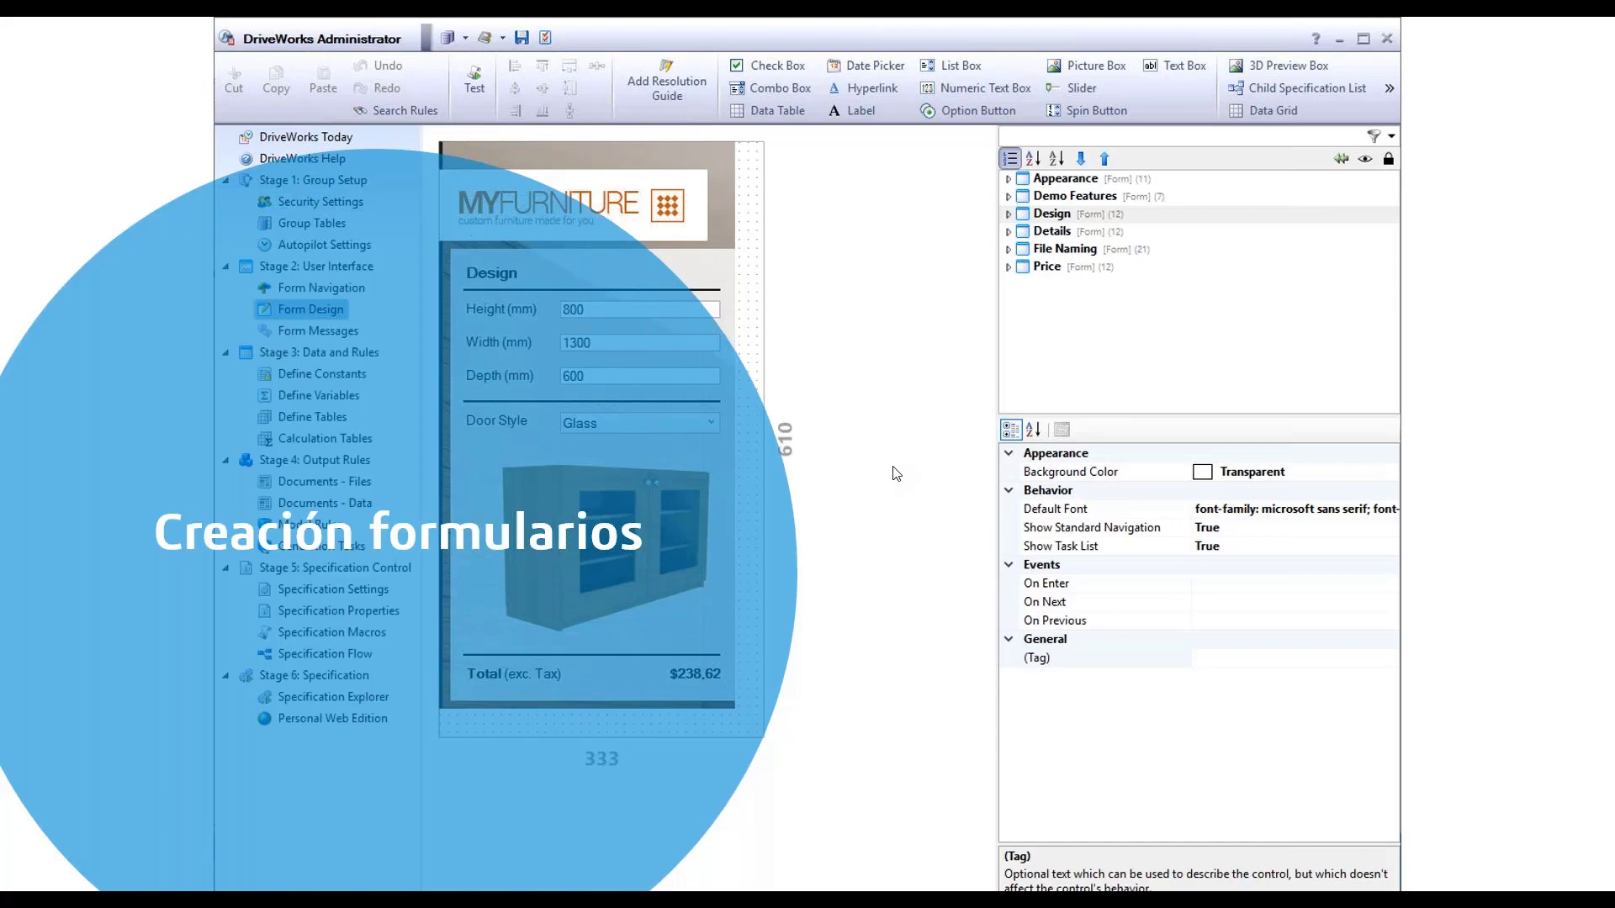
# Switch to DriveWorks Administrator and review the Form Navigation flow before returning to Form Design.
pyautogui.hotkey('alt', 'Tab')
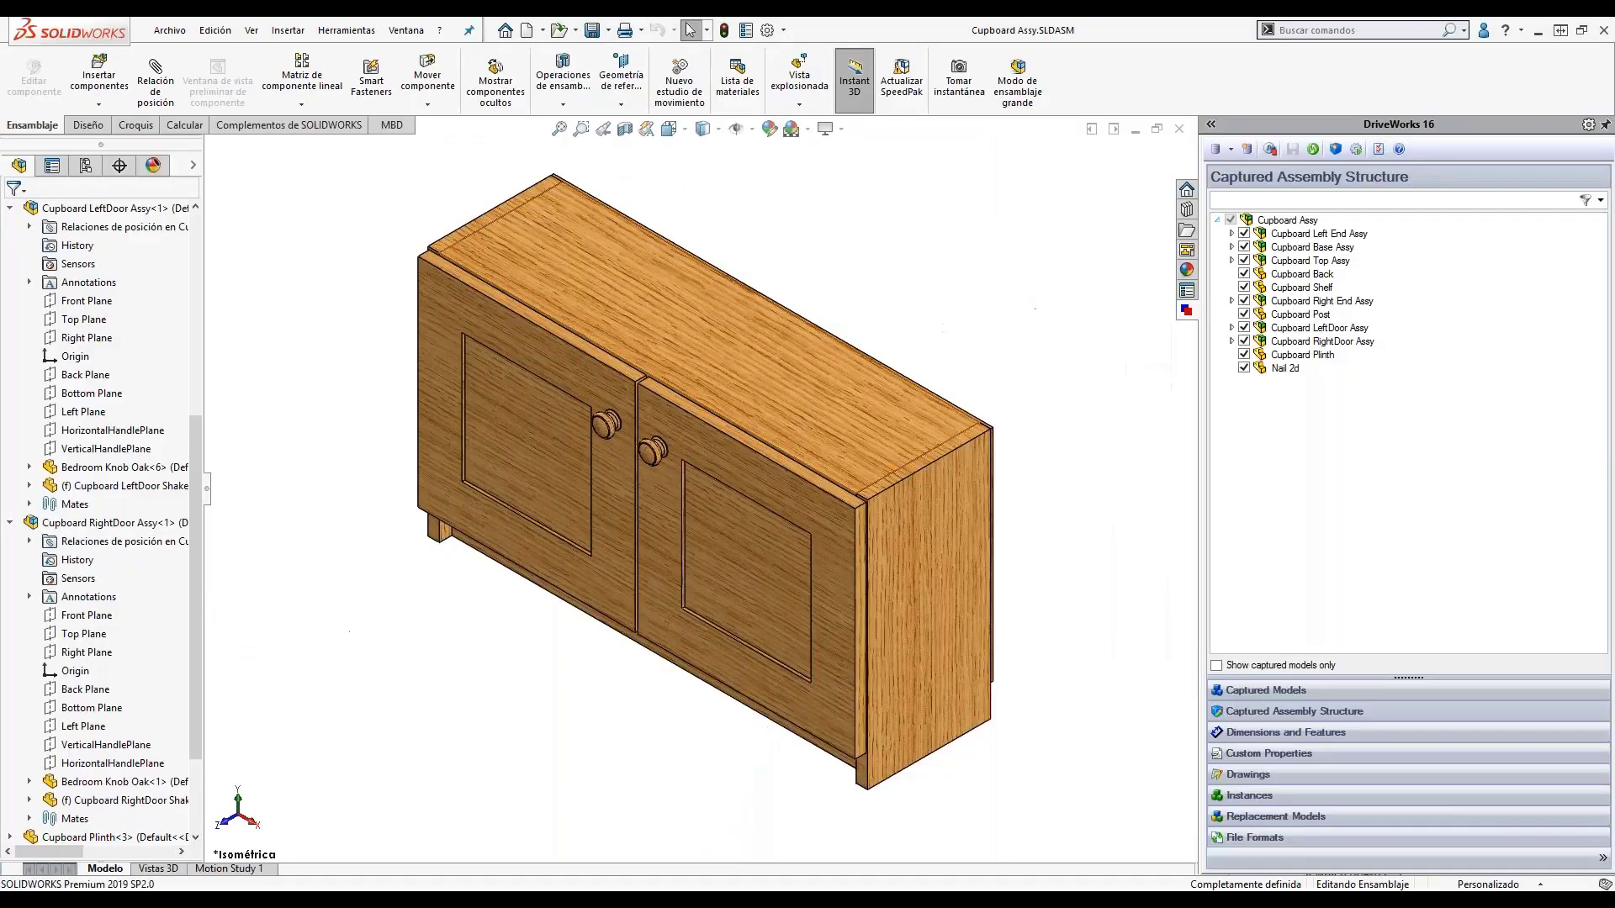
pyautogui.hotkey('alt', 'Tab')
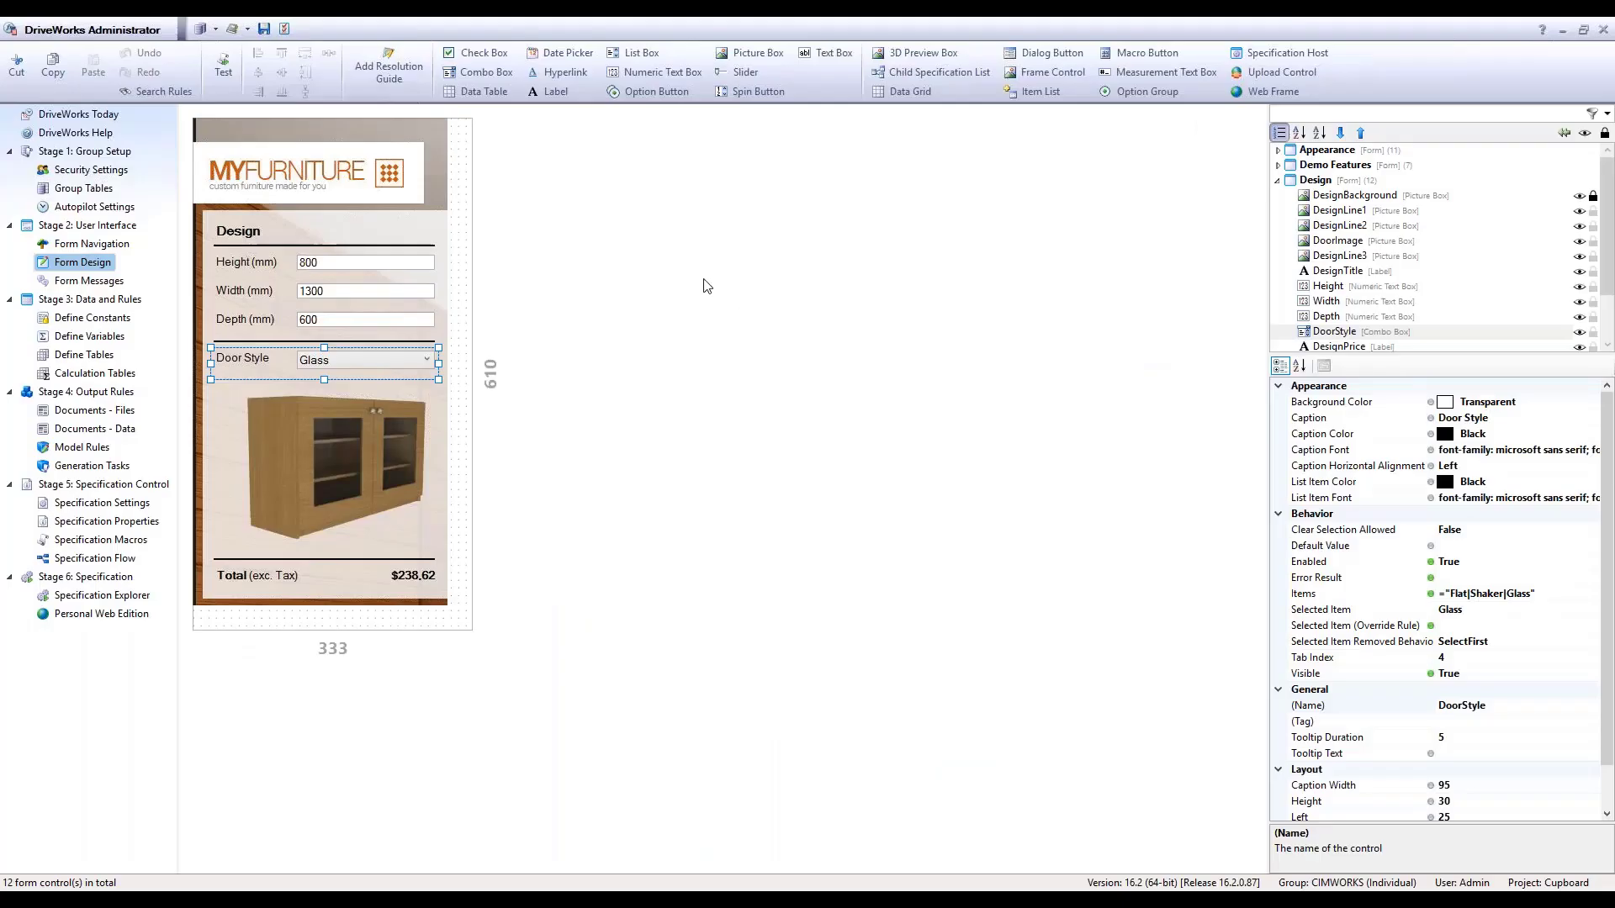
pyautogui.click(109, 245)
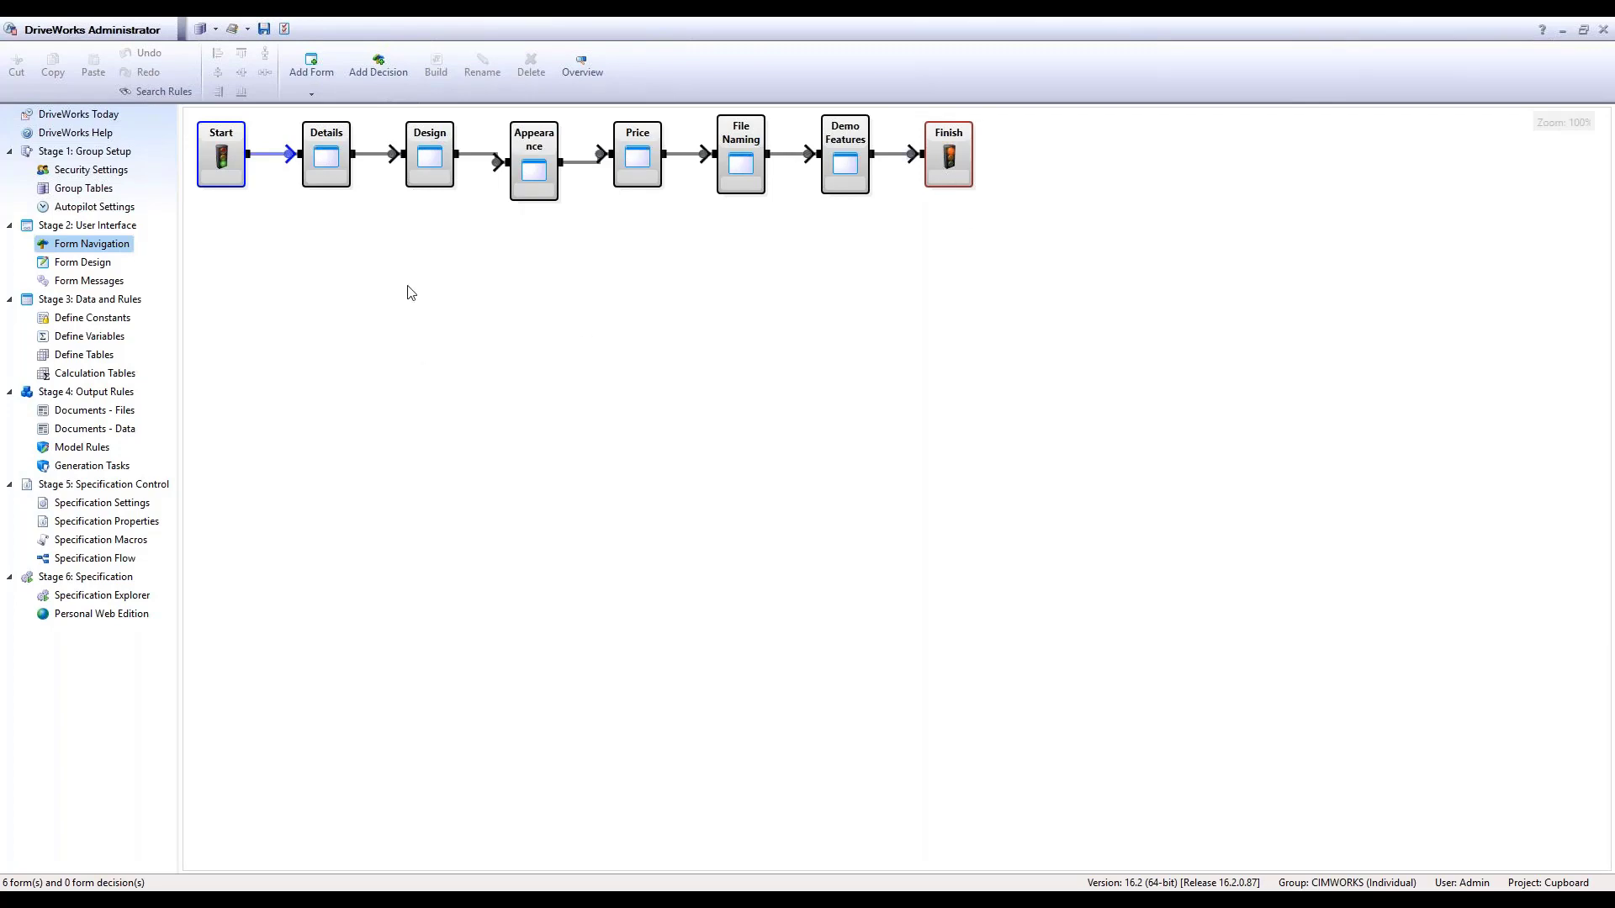
pyautogui.click(101, 262)
# Step through the Details, Design, Appearance, File Naming and Price forms, ending on Design.
pyautogui.click(1278, 182)
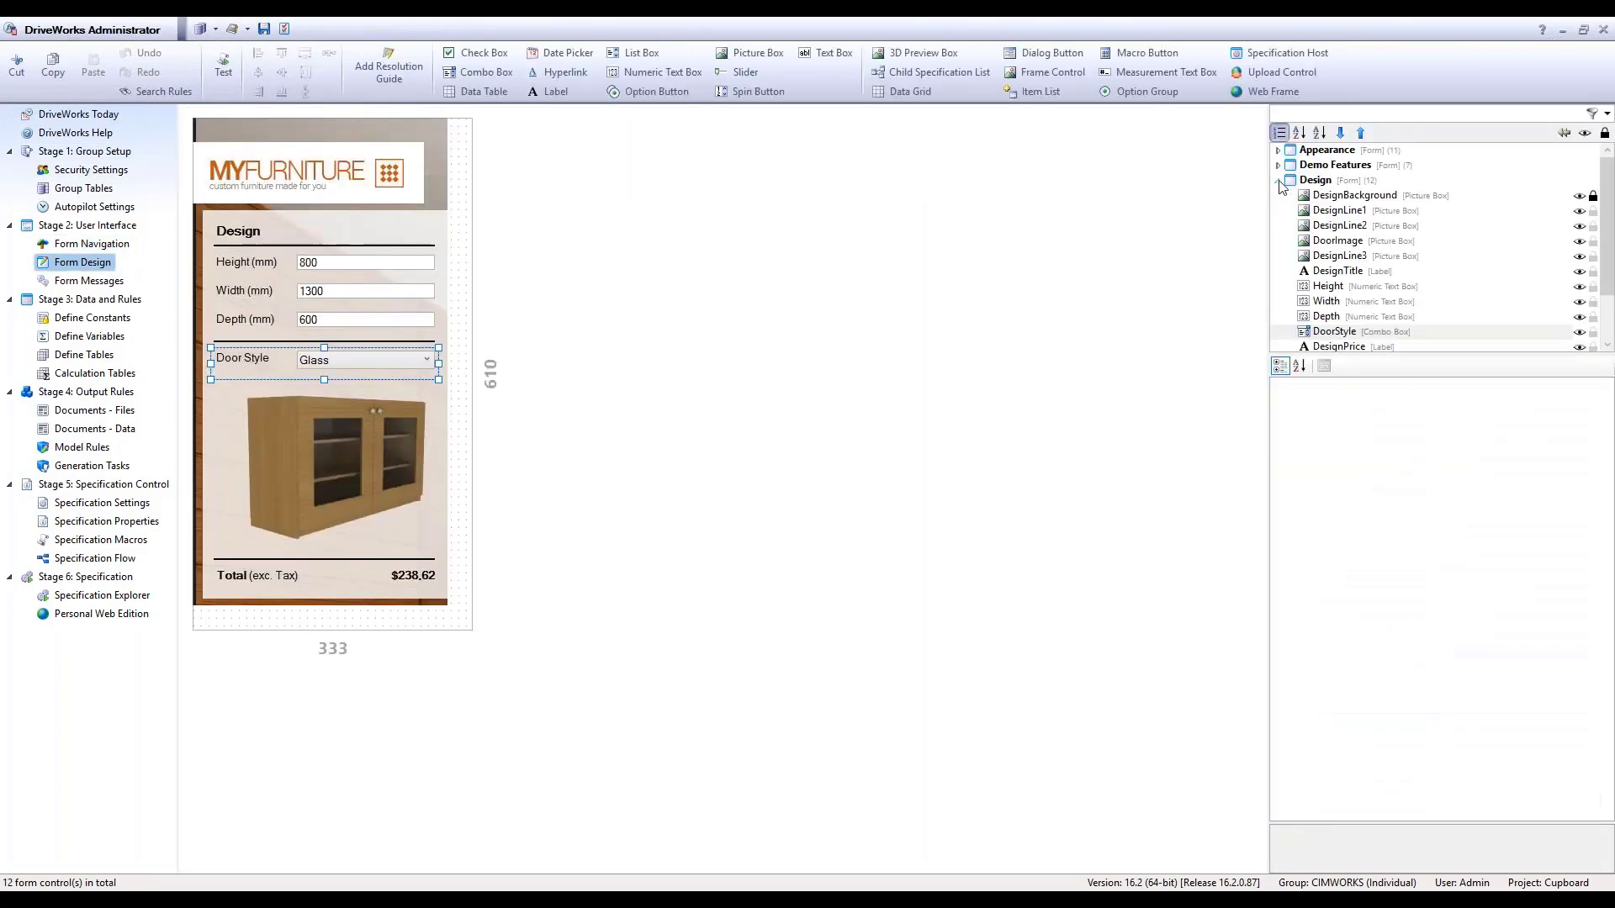
pyautogui.click(1316, 199)
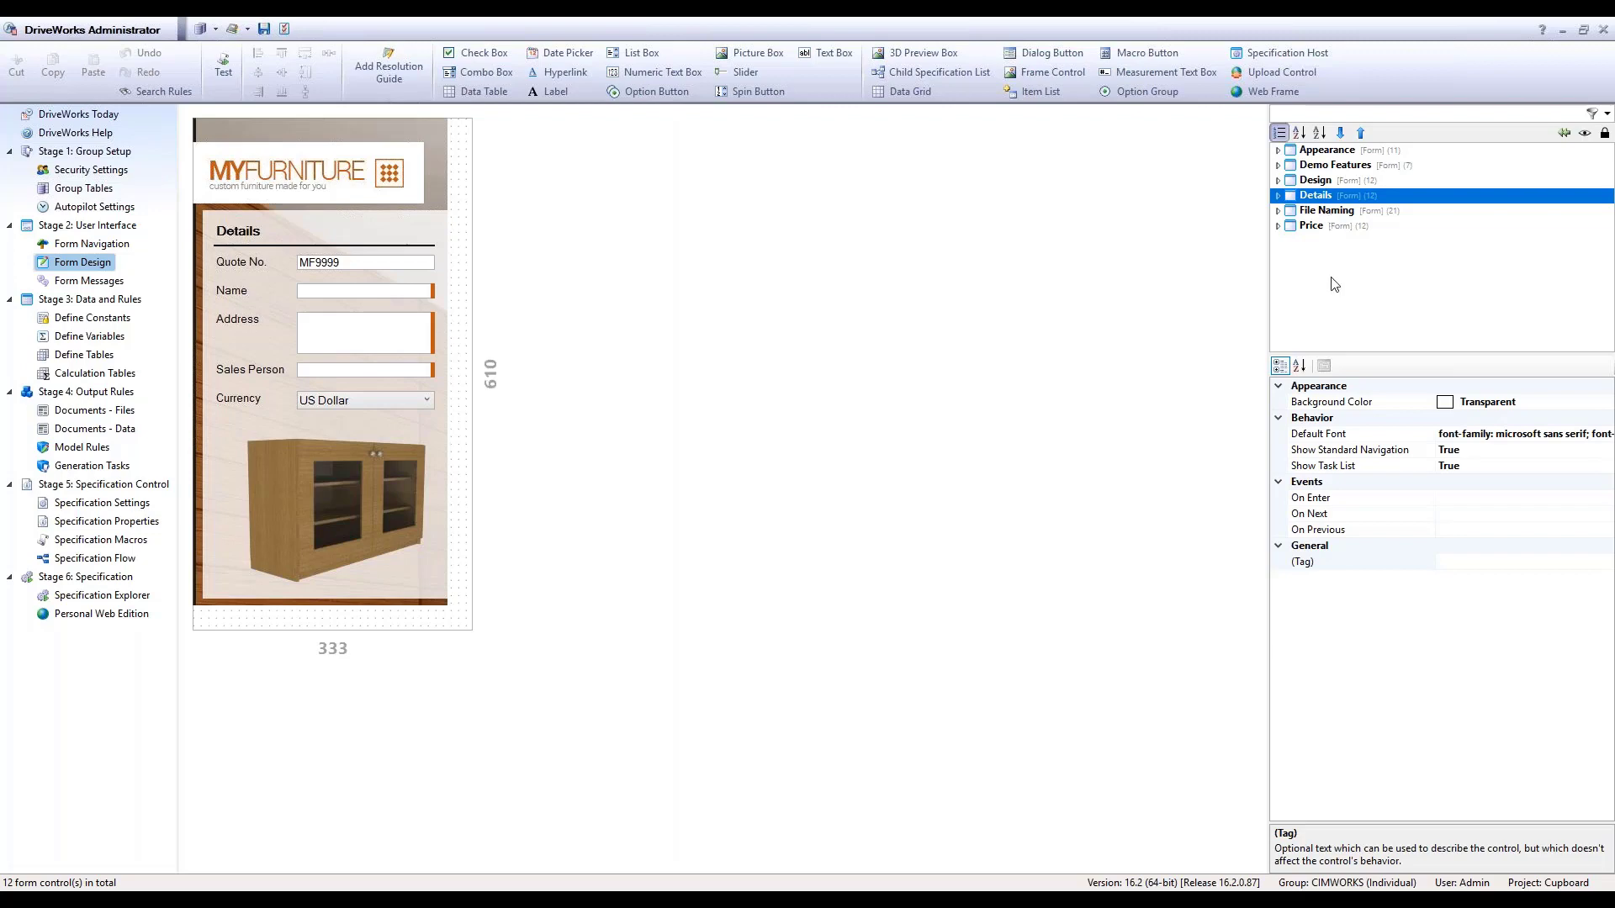
pyautogui.click(1306, 183)
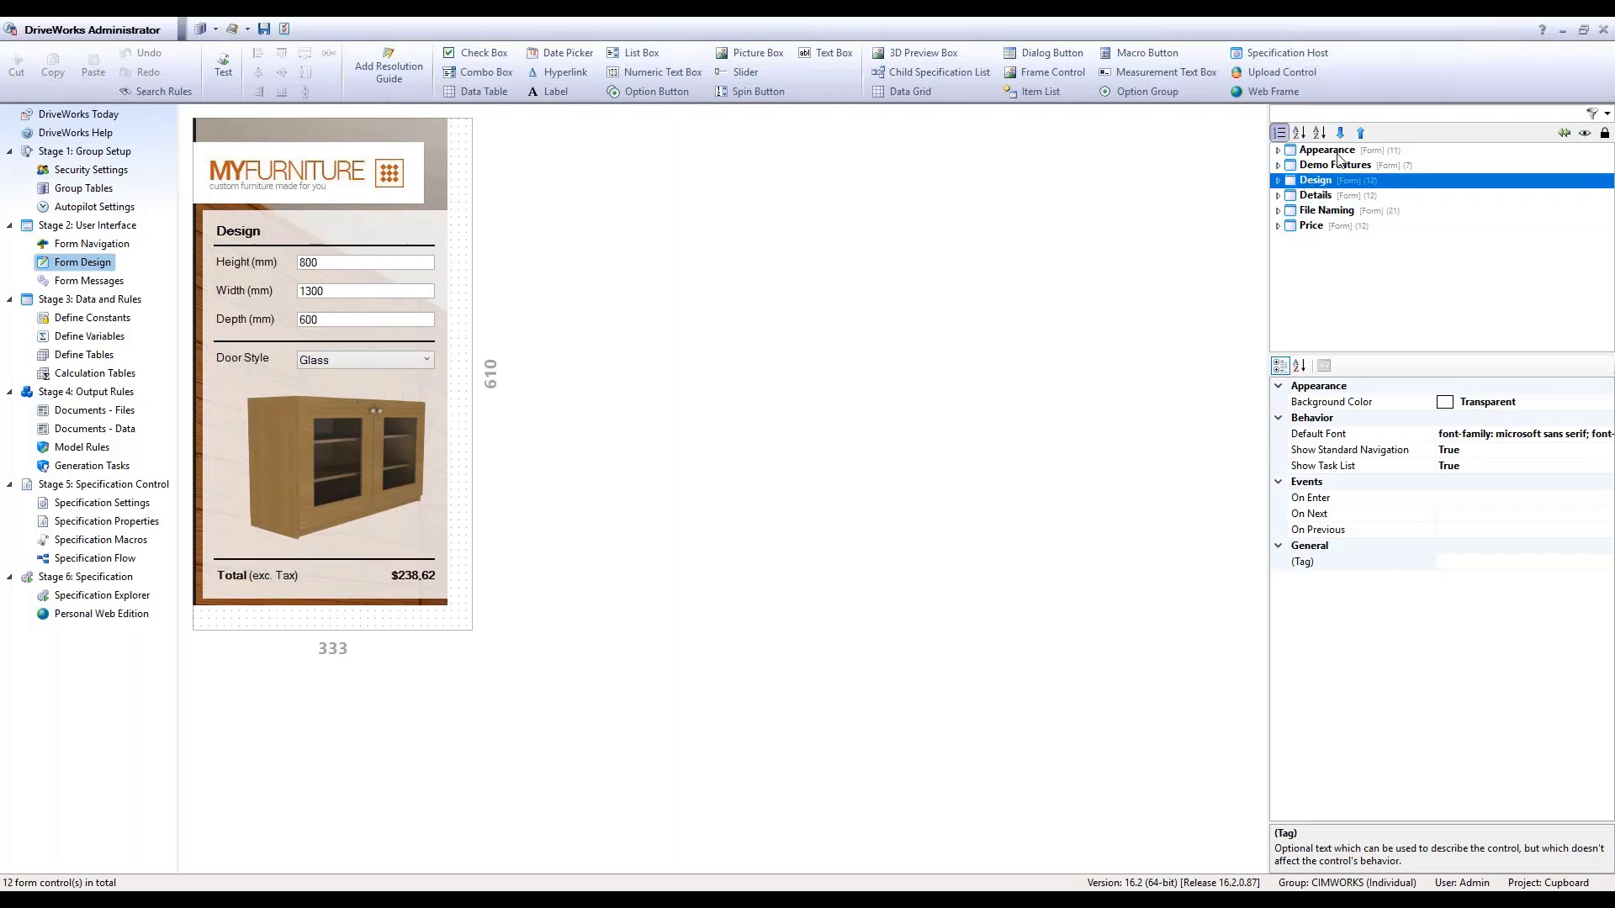
pyautogui.click(1339, 152)
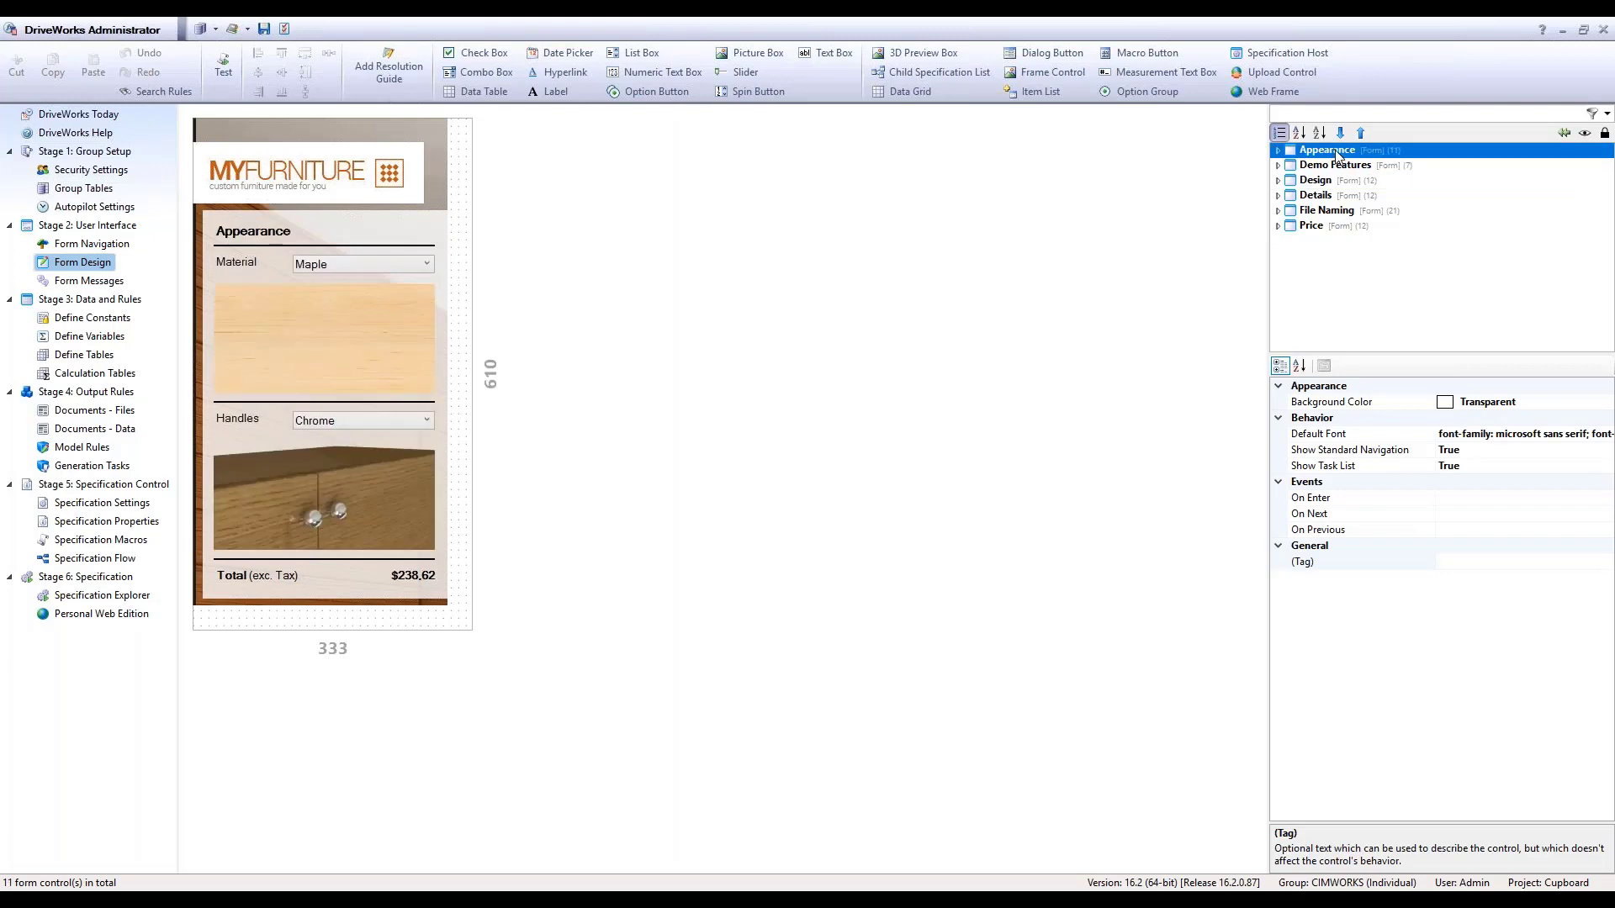
pyautogui.click(1331, 212)
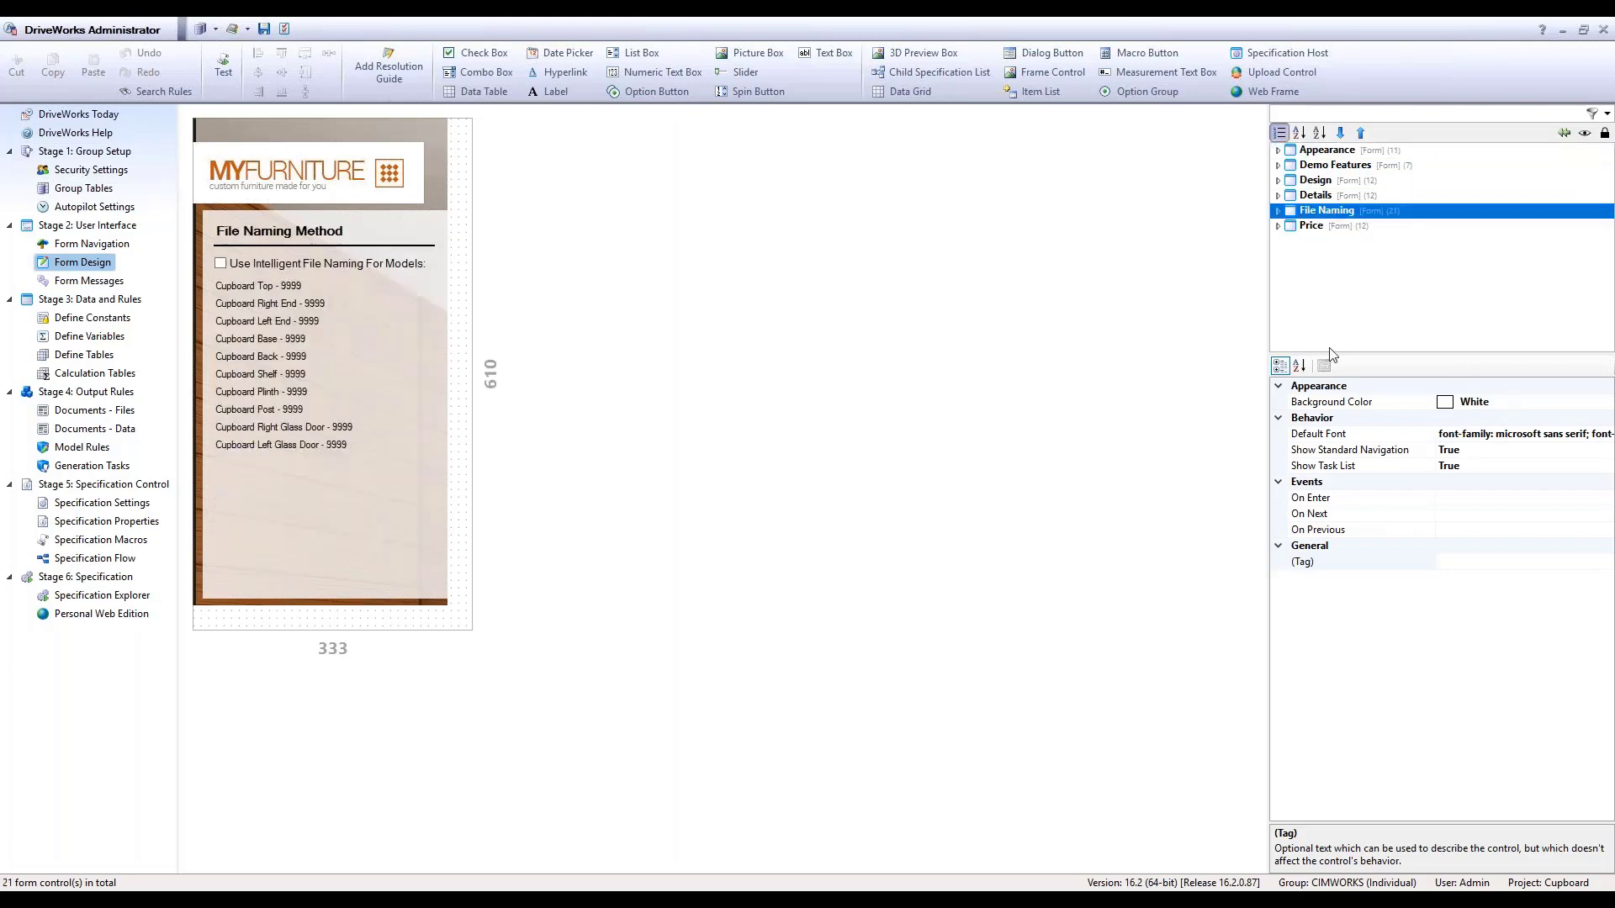
pyautogui.click(1307, 227)
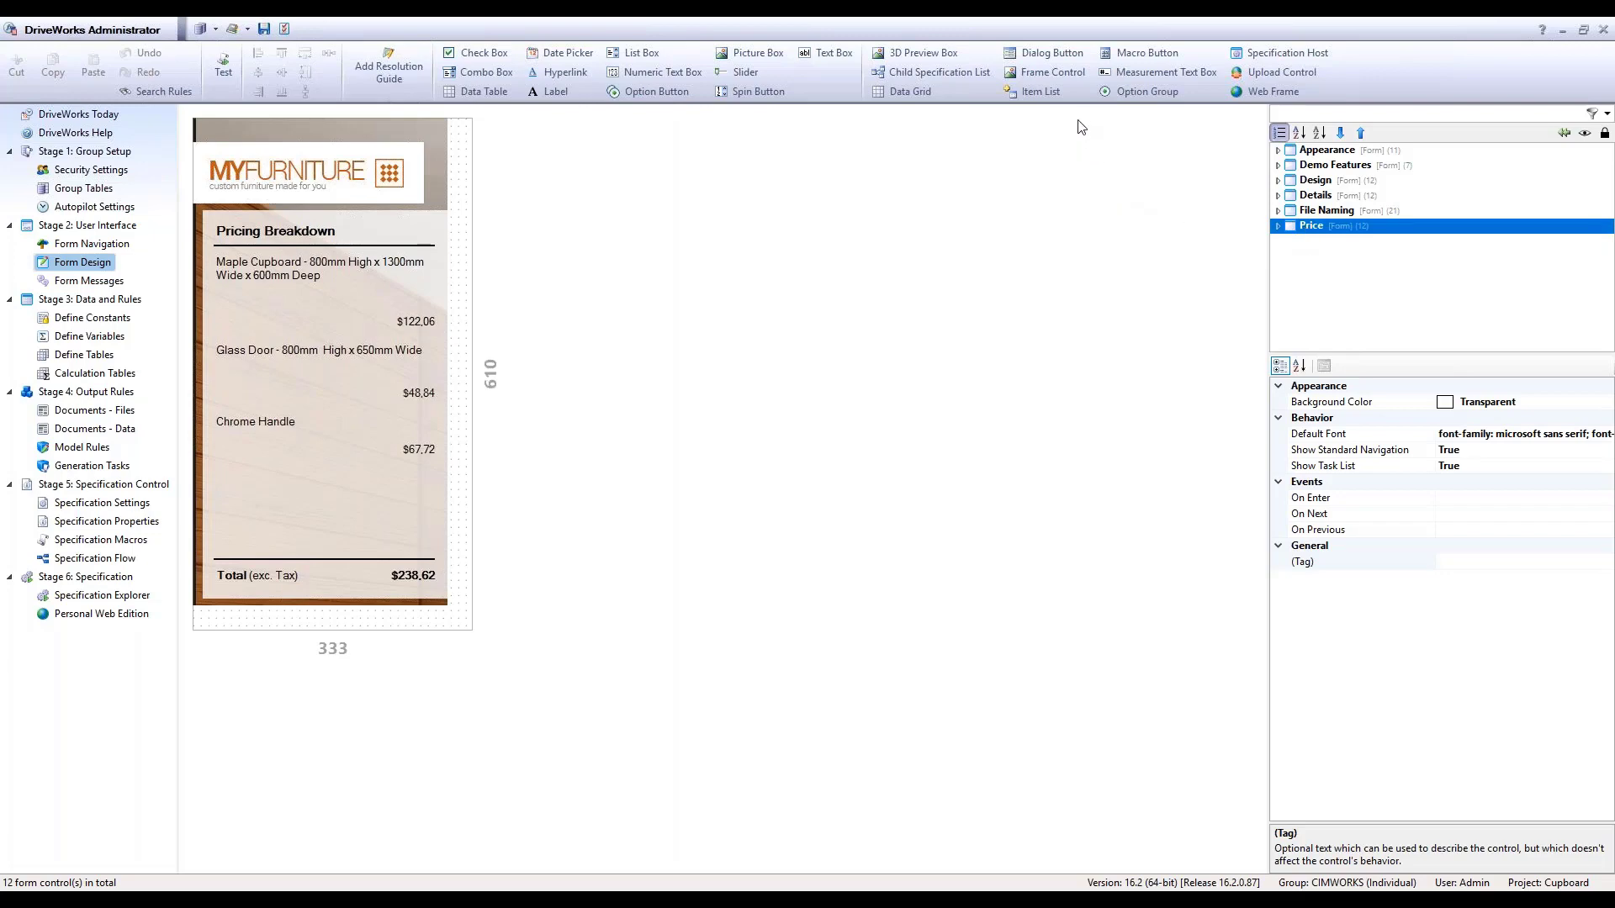
pyautogui.click(1316, 181)
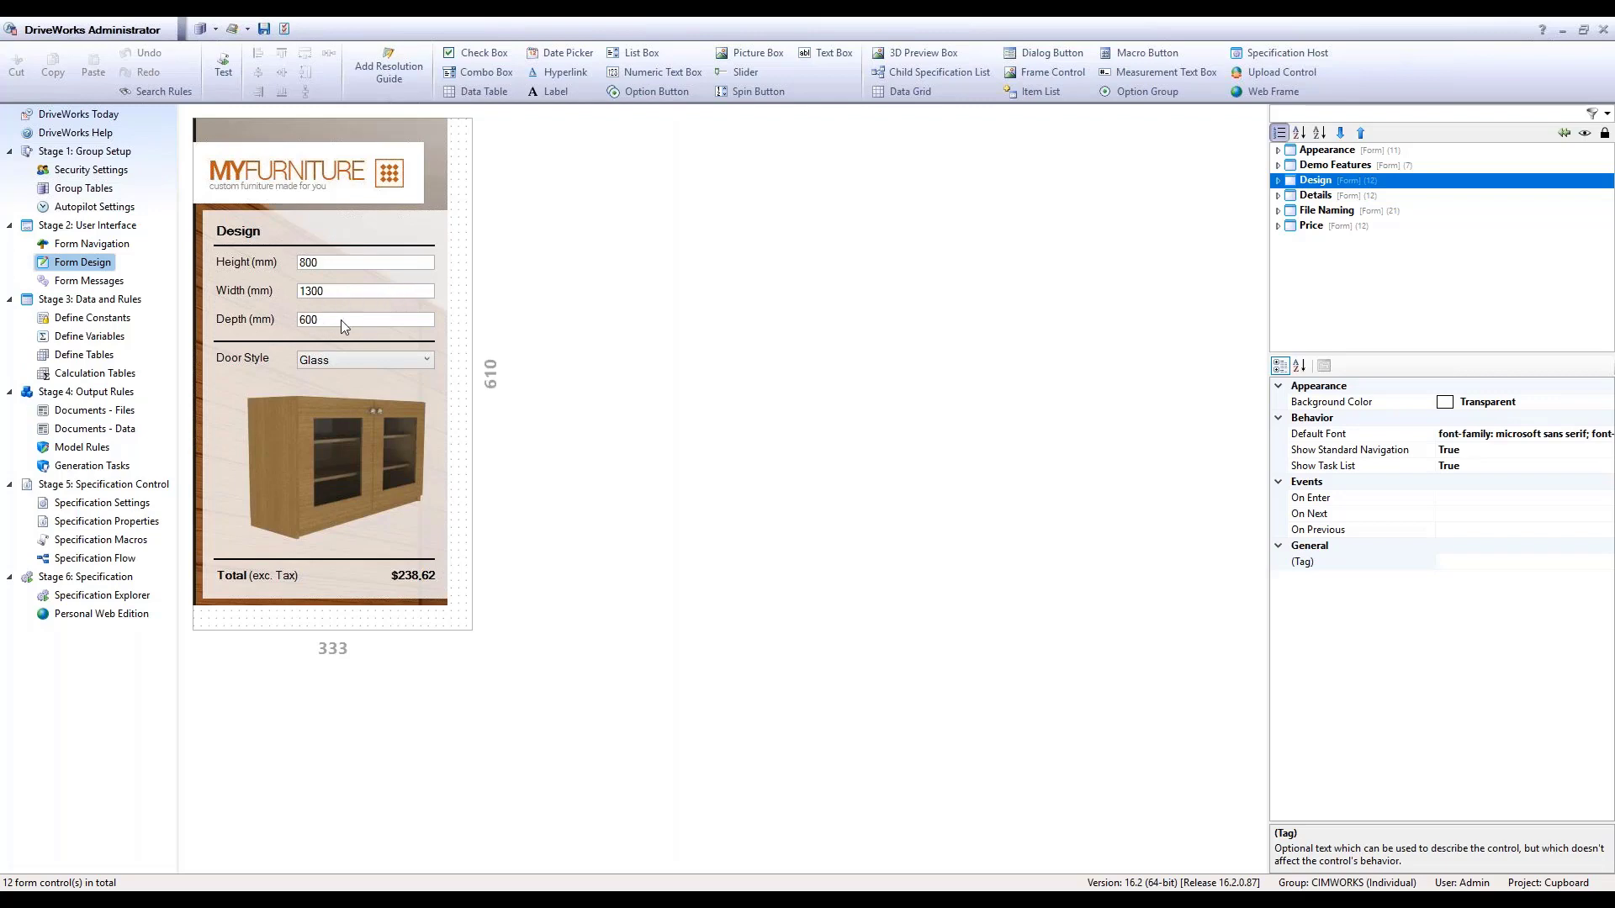
# Inspect the properties of the Height box, Door Style combo box and door picture box.
pyautogui.click(345, 264)
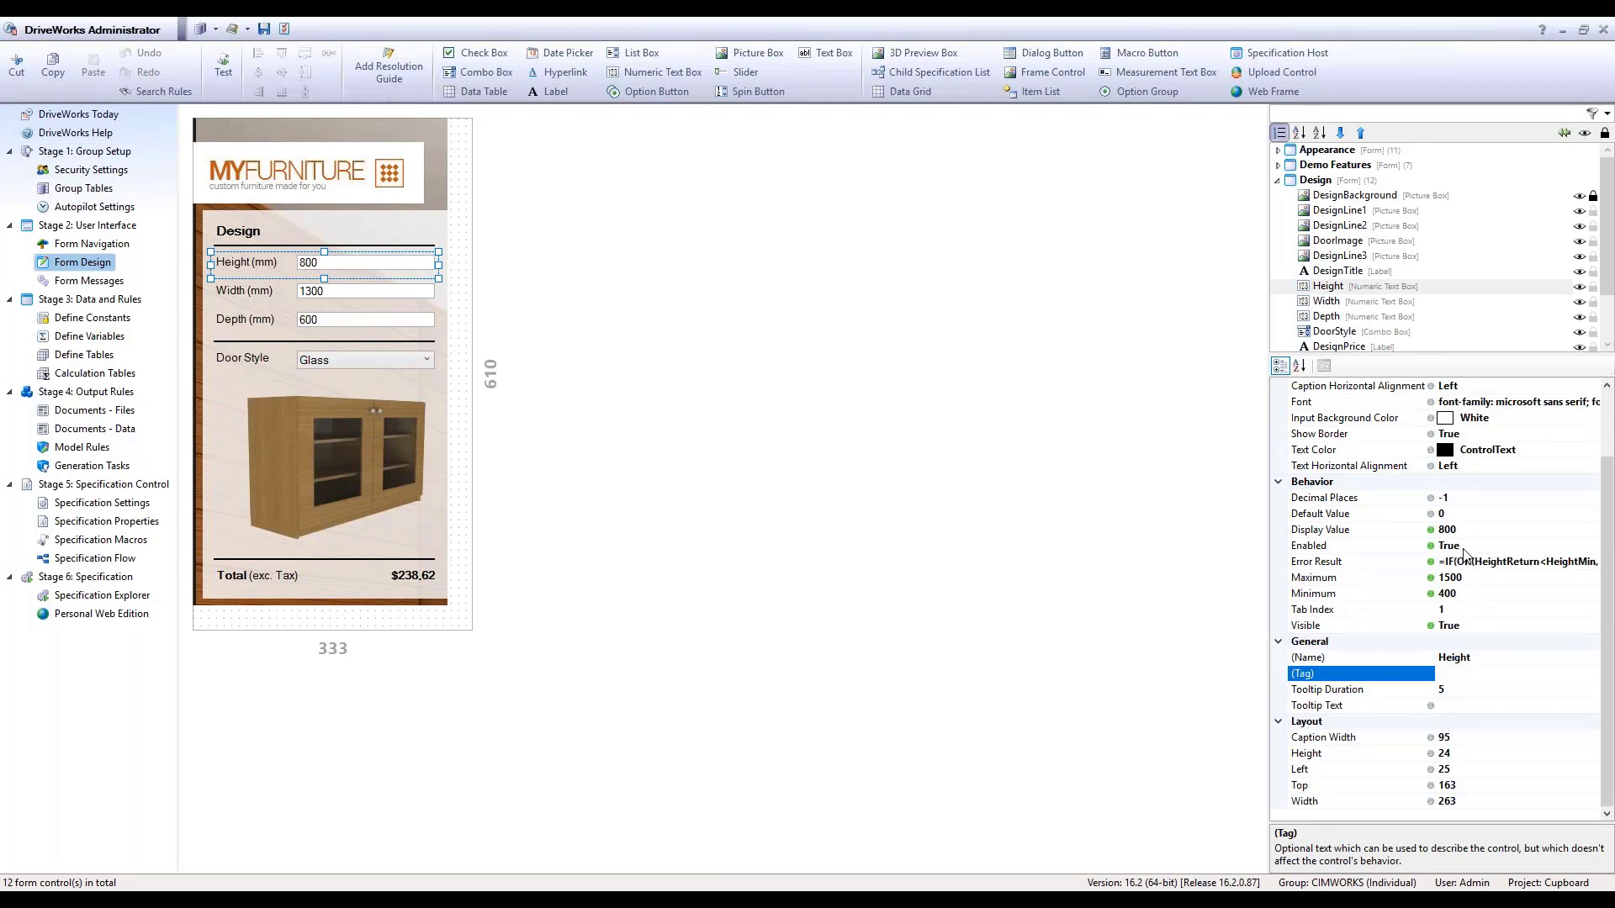
pyautogui.click(421, 363)
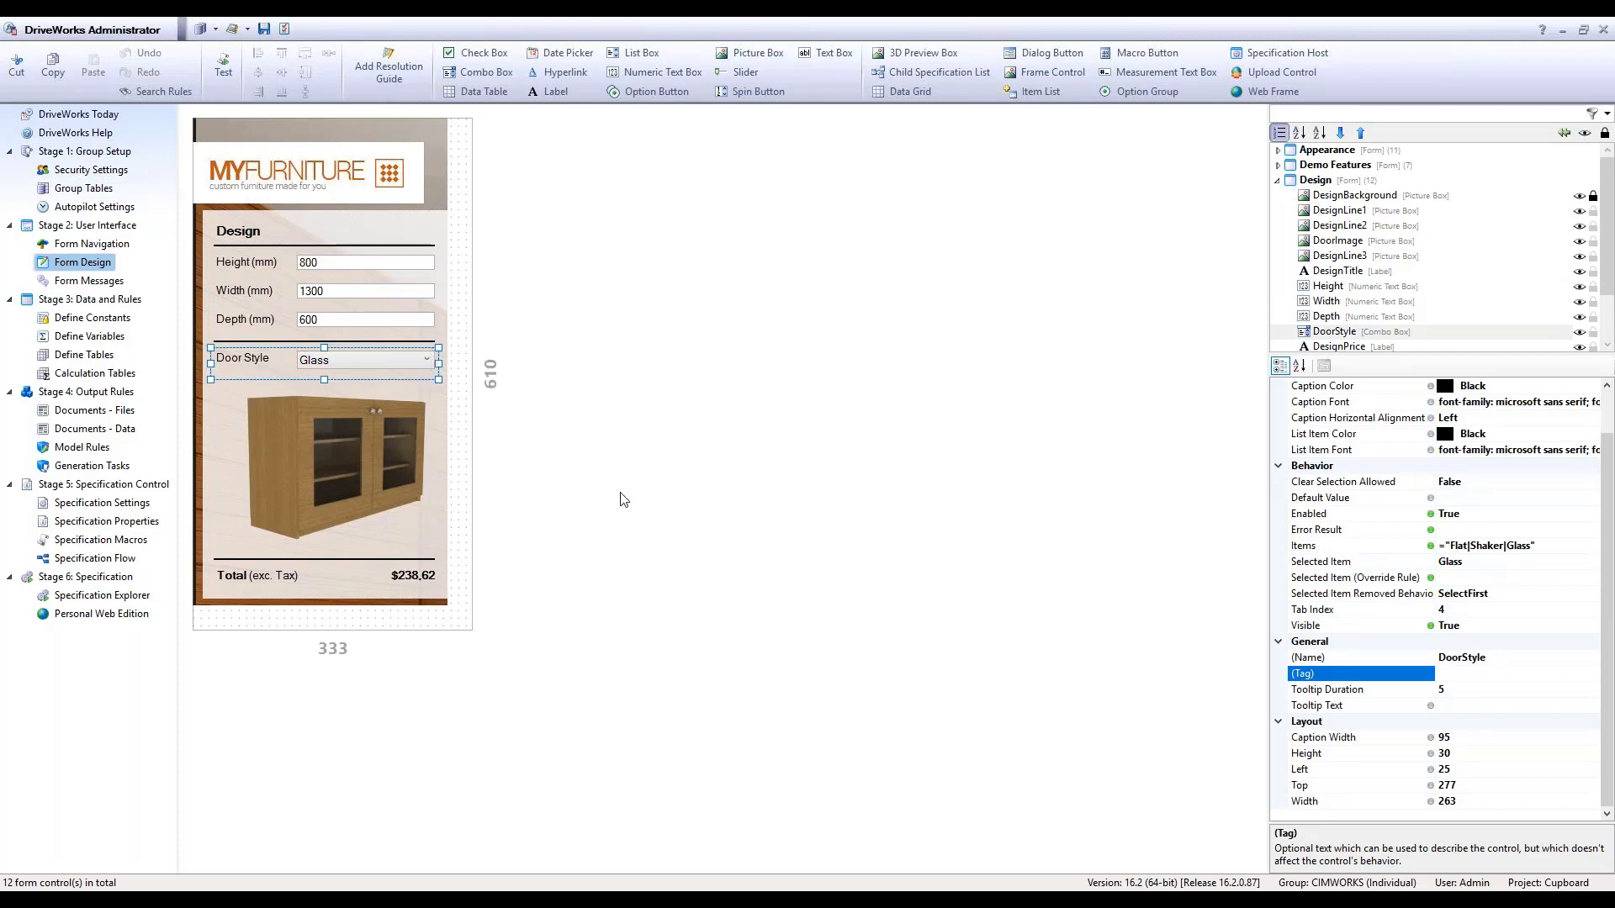
pyautogui.click(352, 471)
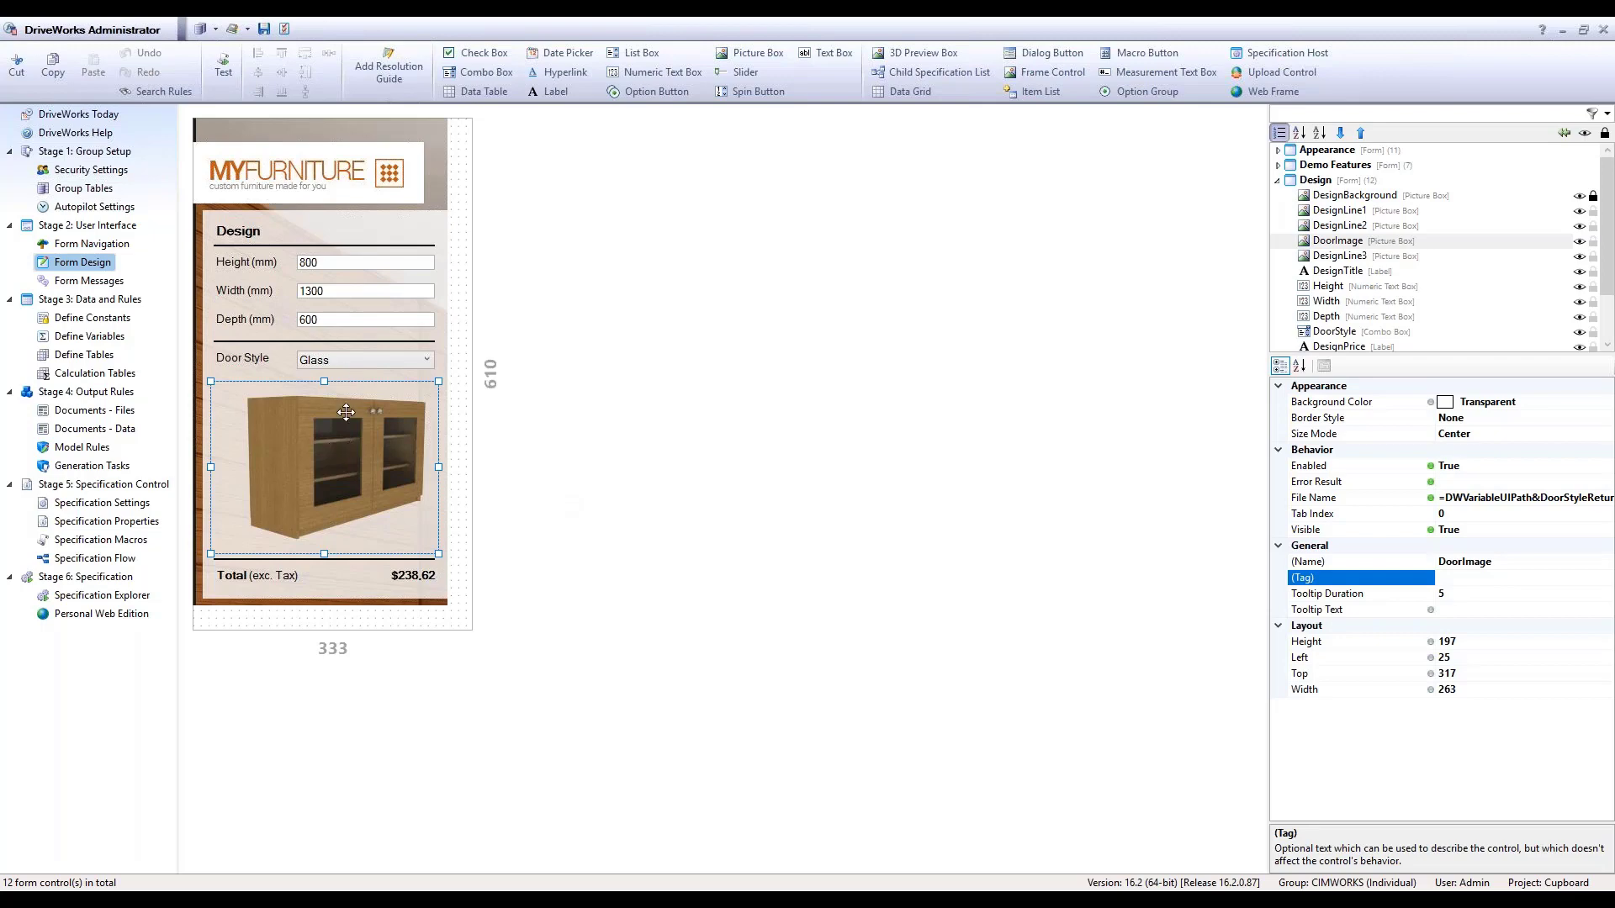
pyautogui.click(223, 80)
pyautogui.click(426, 360)
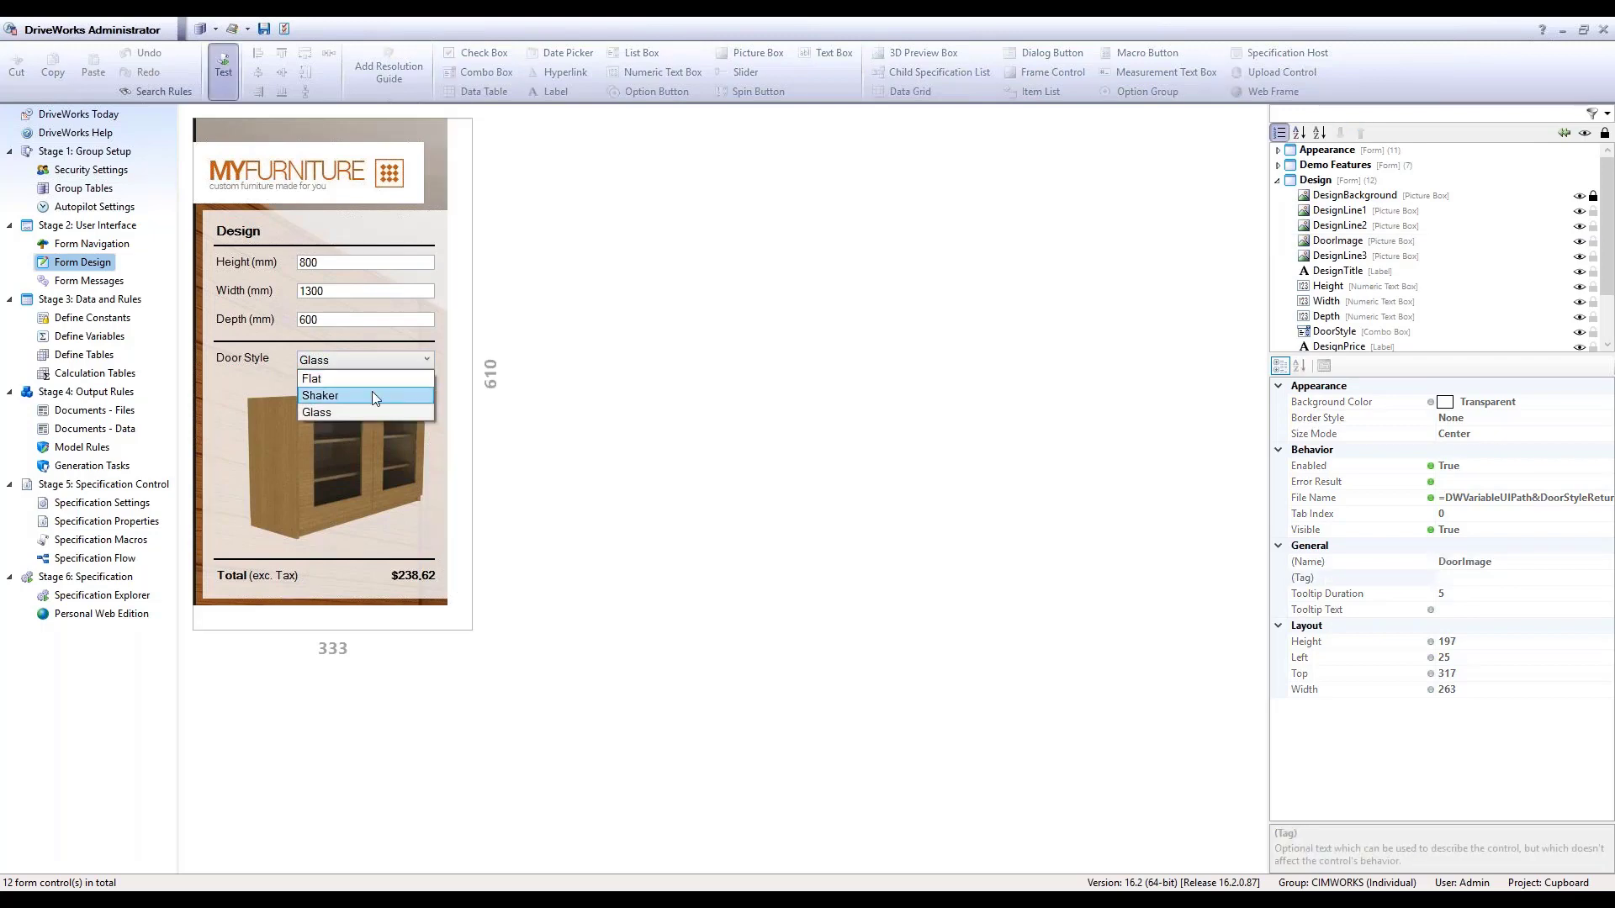
pyautogui.click(366, 393)
pyautogui.click(426, 360)
pyautogui.click(376, 414)
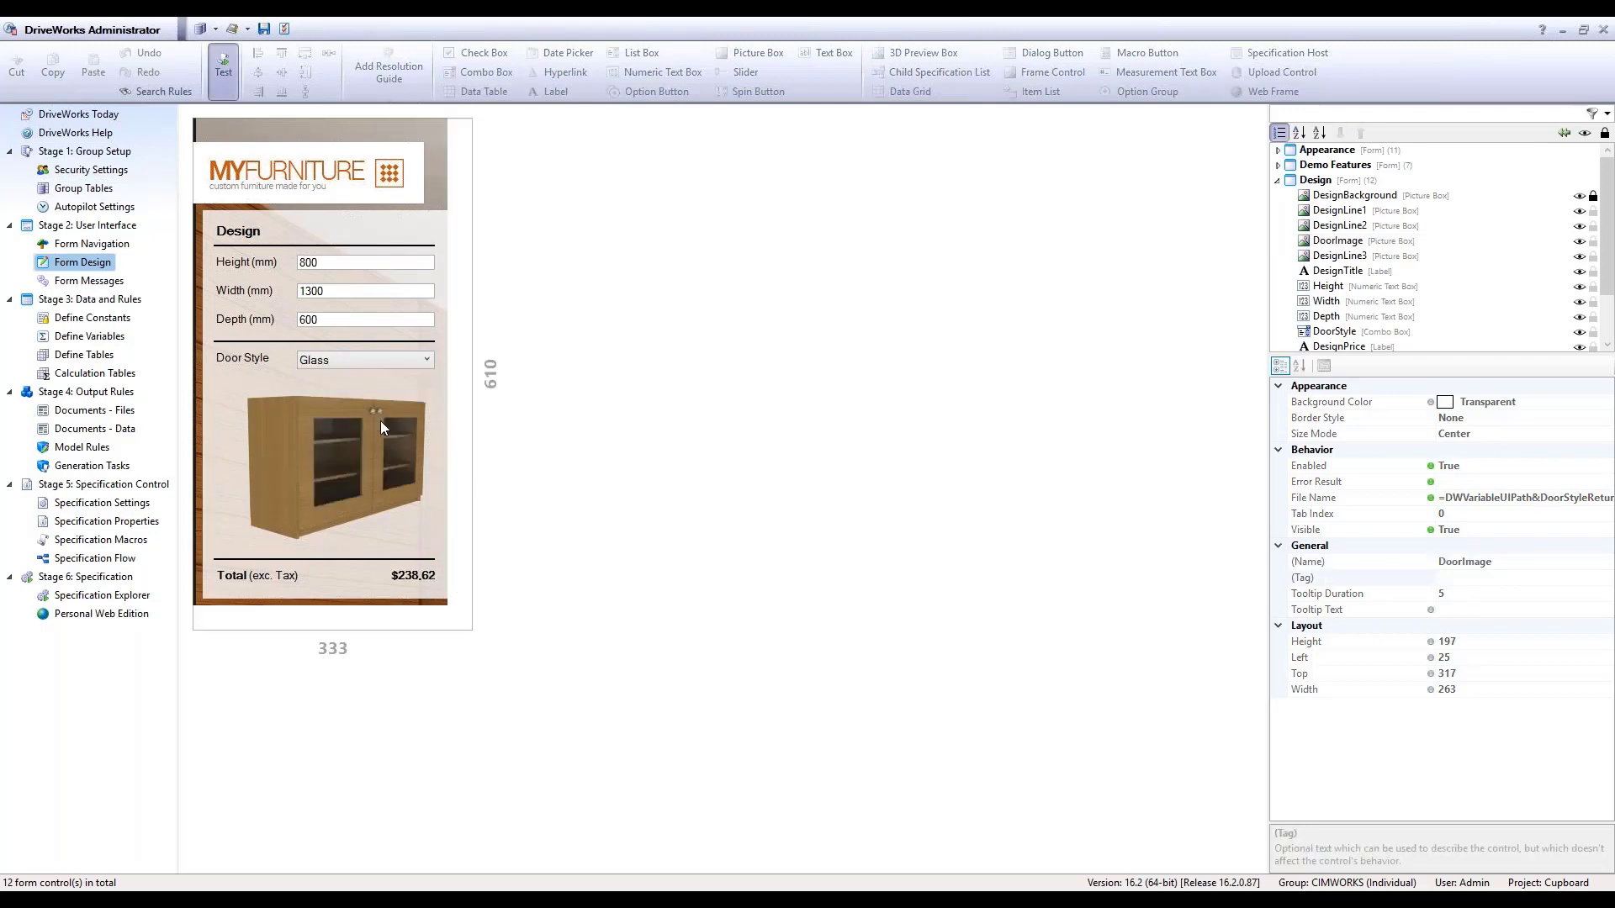
pyautogui.click(425, 363)
pyautogui.click(402, 376)
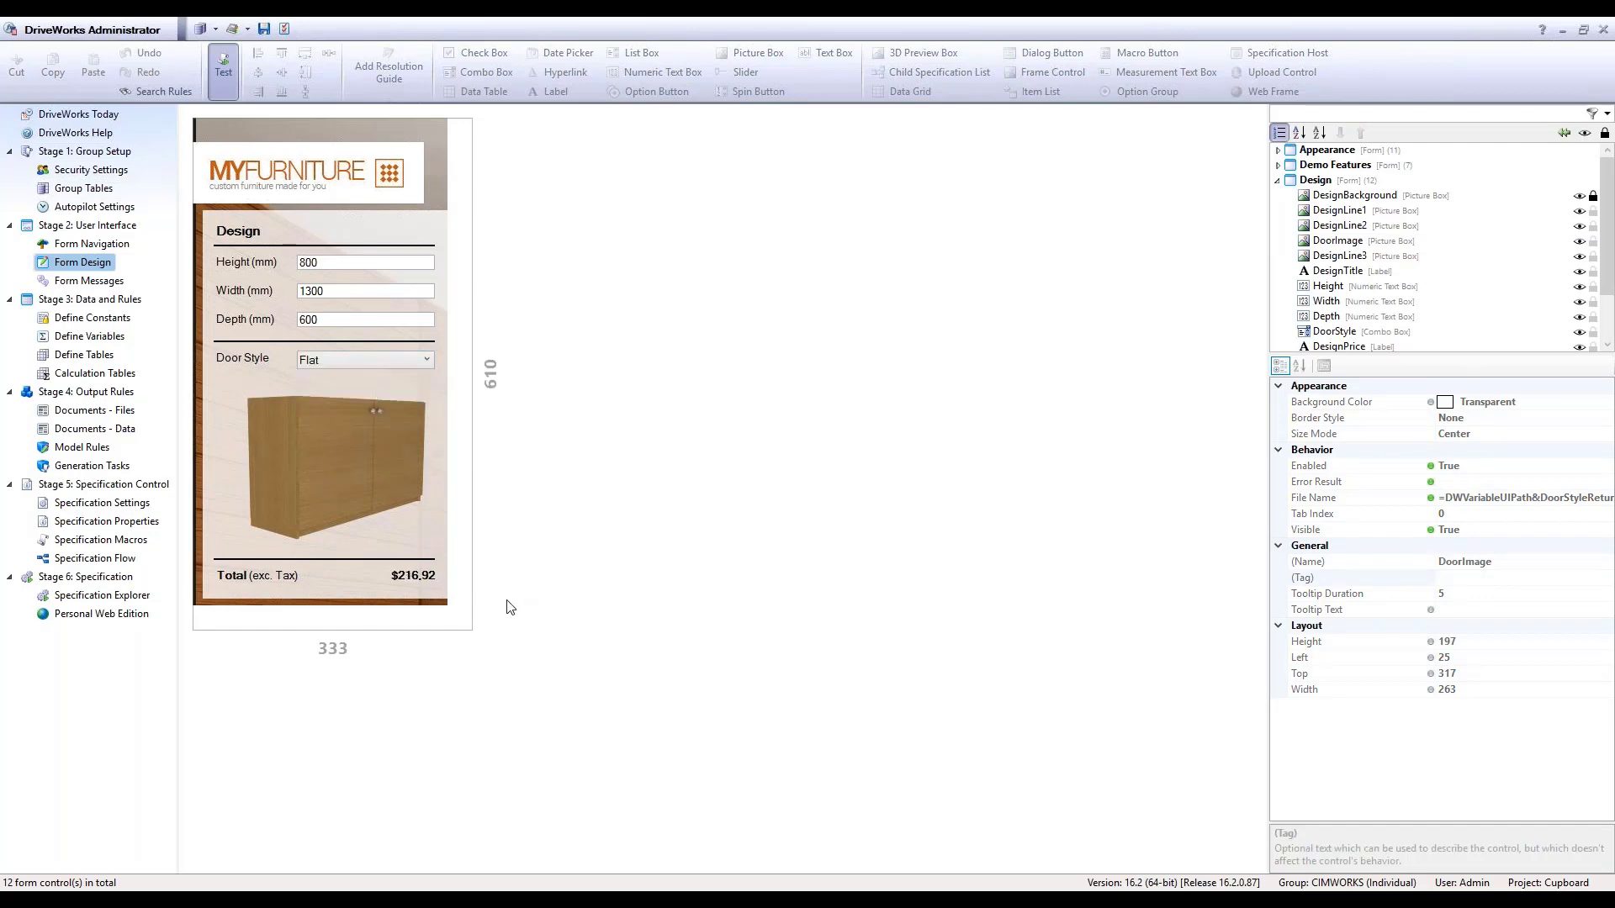
pyautogui.click(427, 362)
pyautogui.click(352, 406)
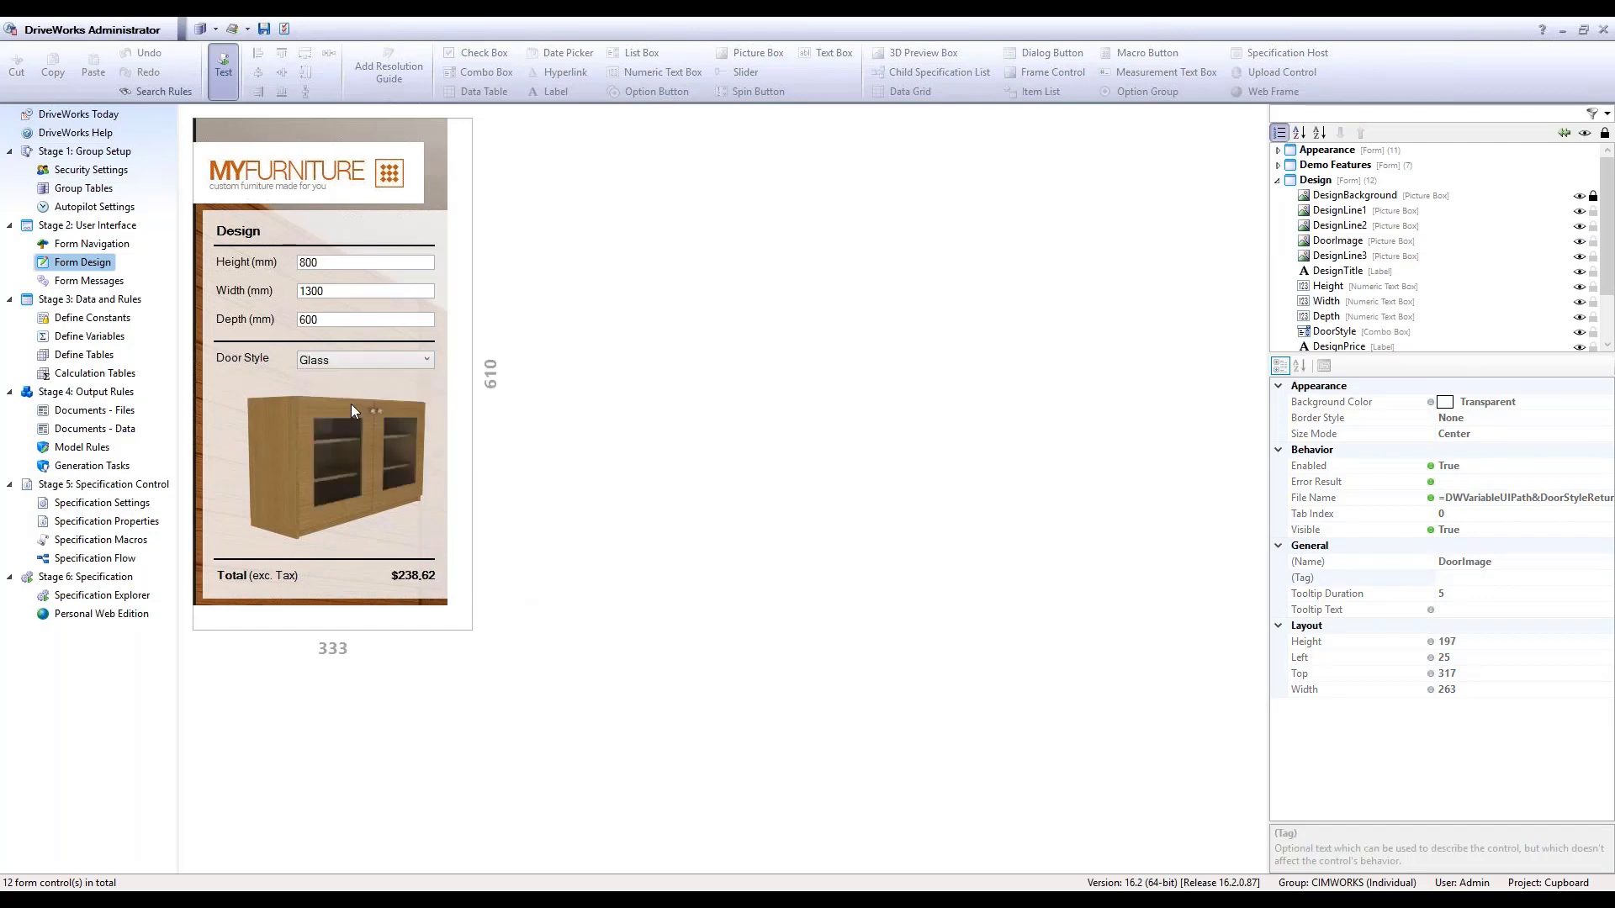
pyautogui.click(215, 62)
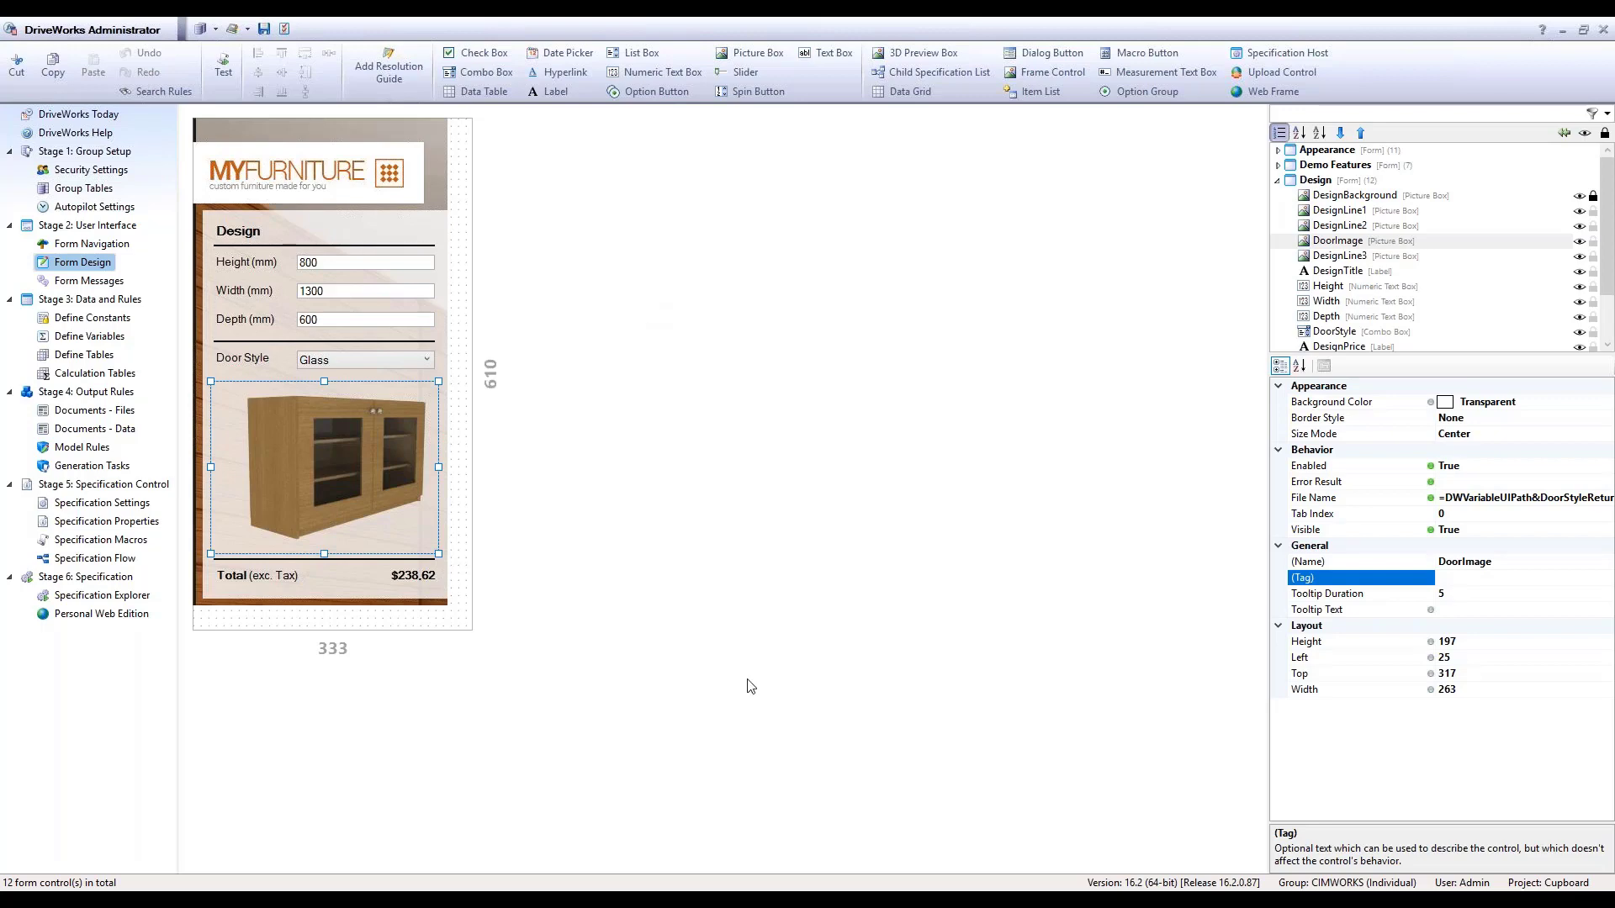
pyautogui.moveTo(730, 898)
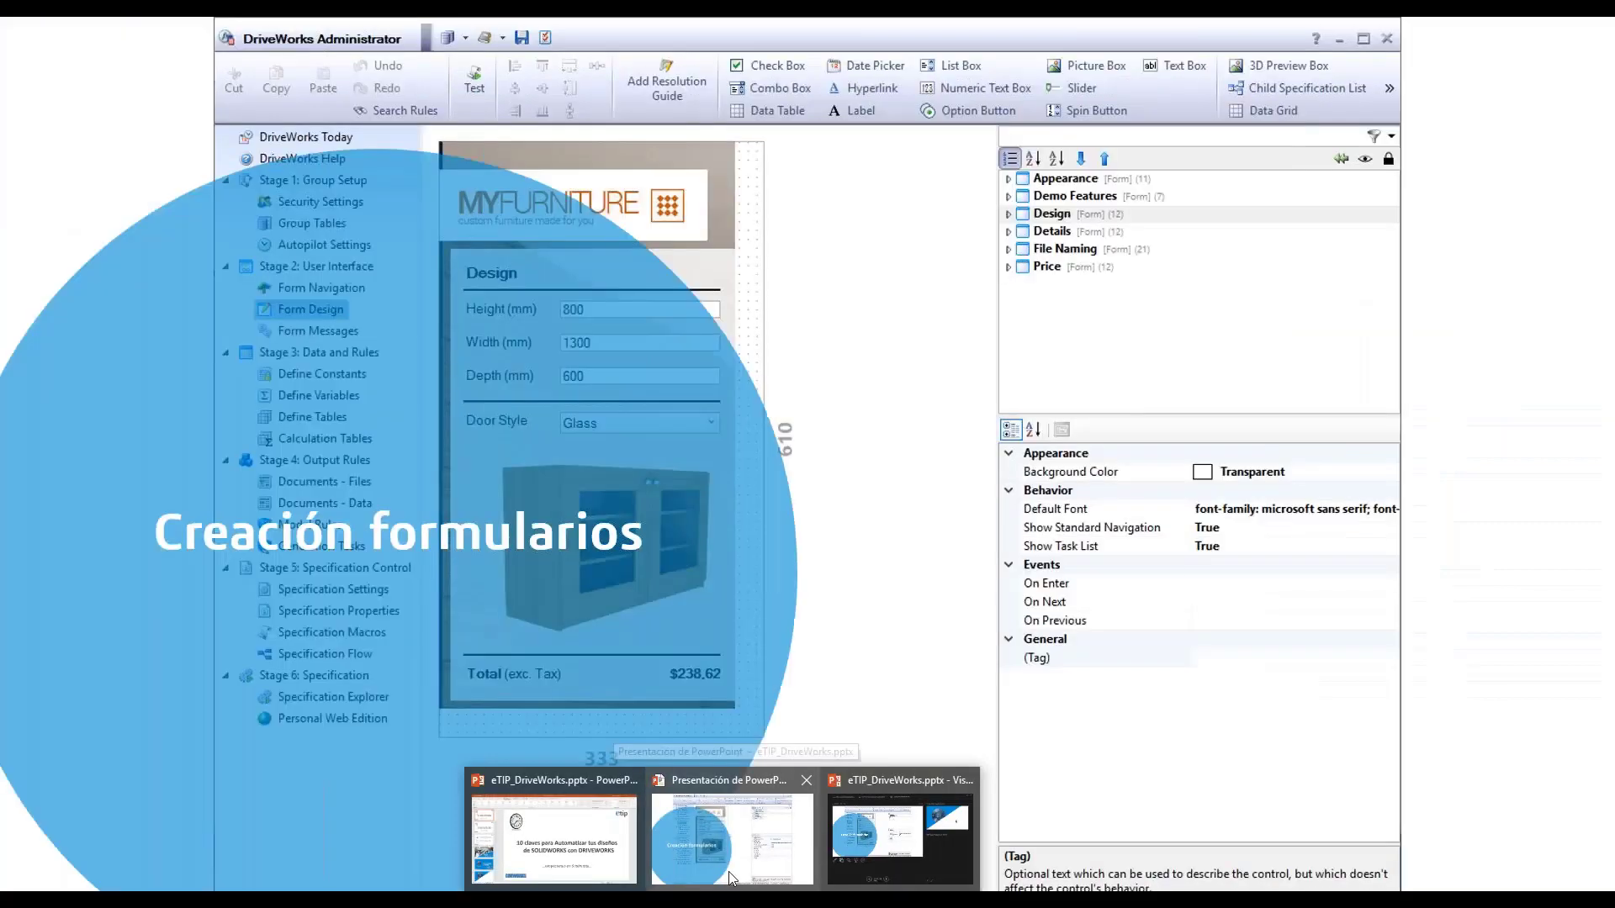
# Present the 'Constantes y Variables' PowerPoint slide, then switch back to DriveWorks Administrator.
pyautogui.click(729, 878)
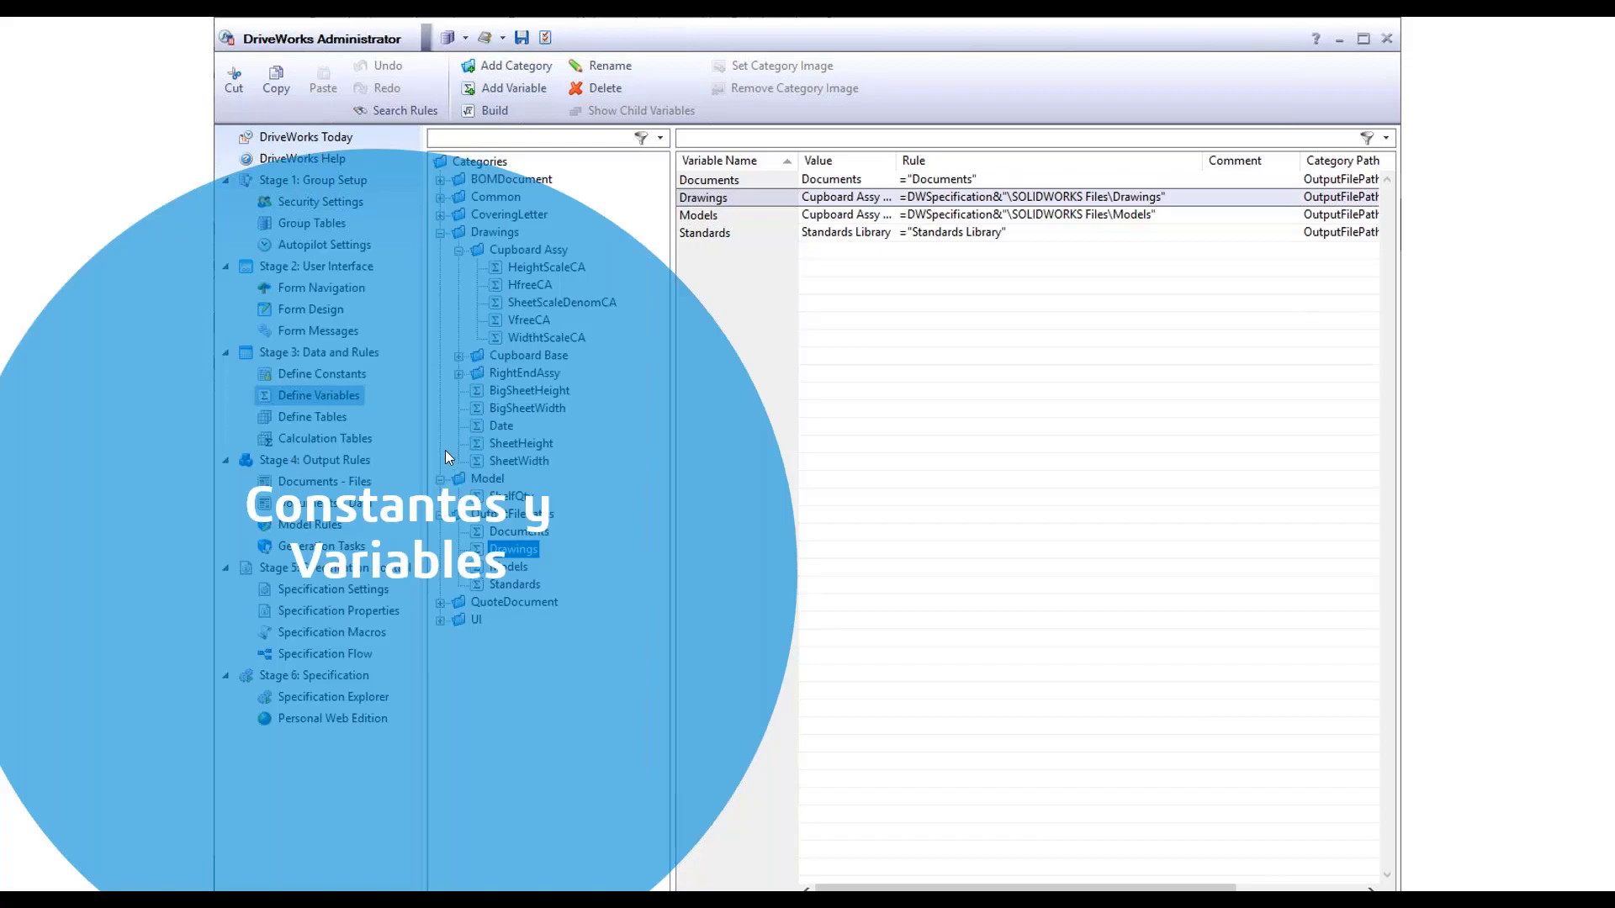
pyautogui.hotkey('alt', 'Tab')
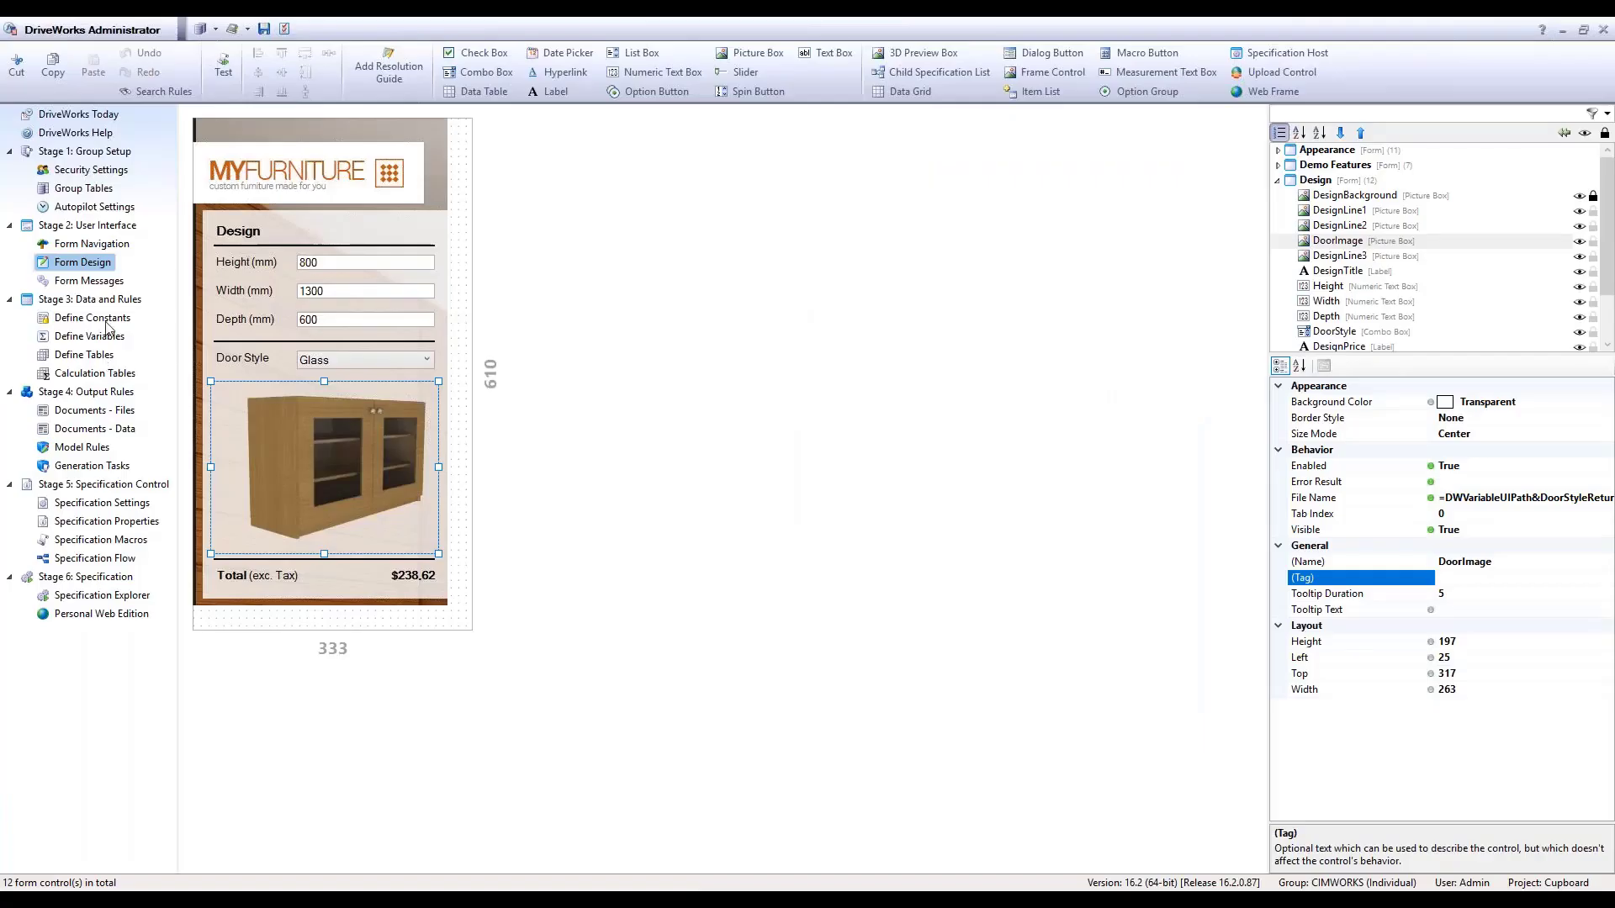
# Look over the constants, then the Drawings variables Date, SheetHeight and SheetWidth.
pyautogui.click(107, 322)
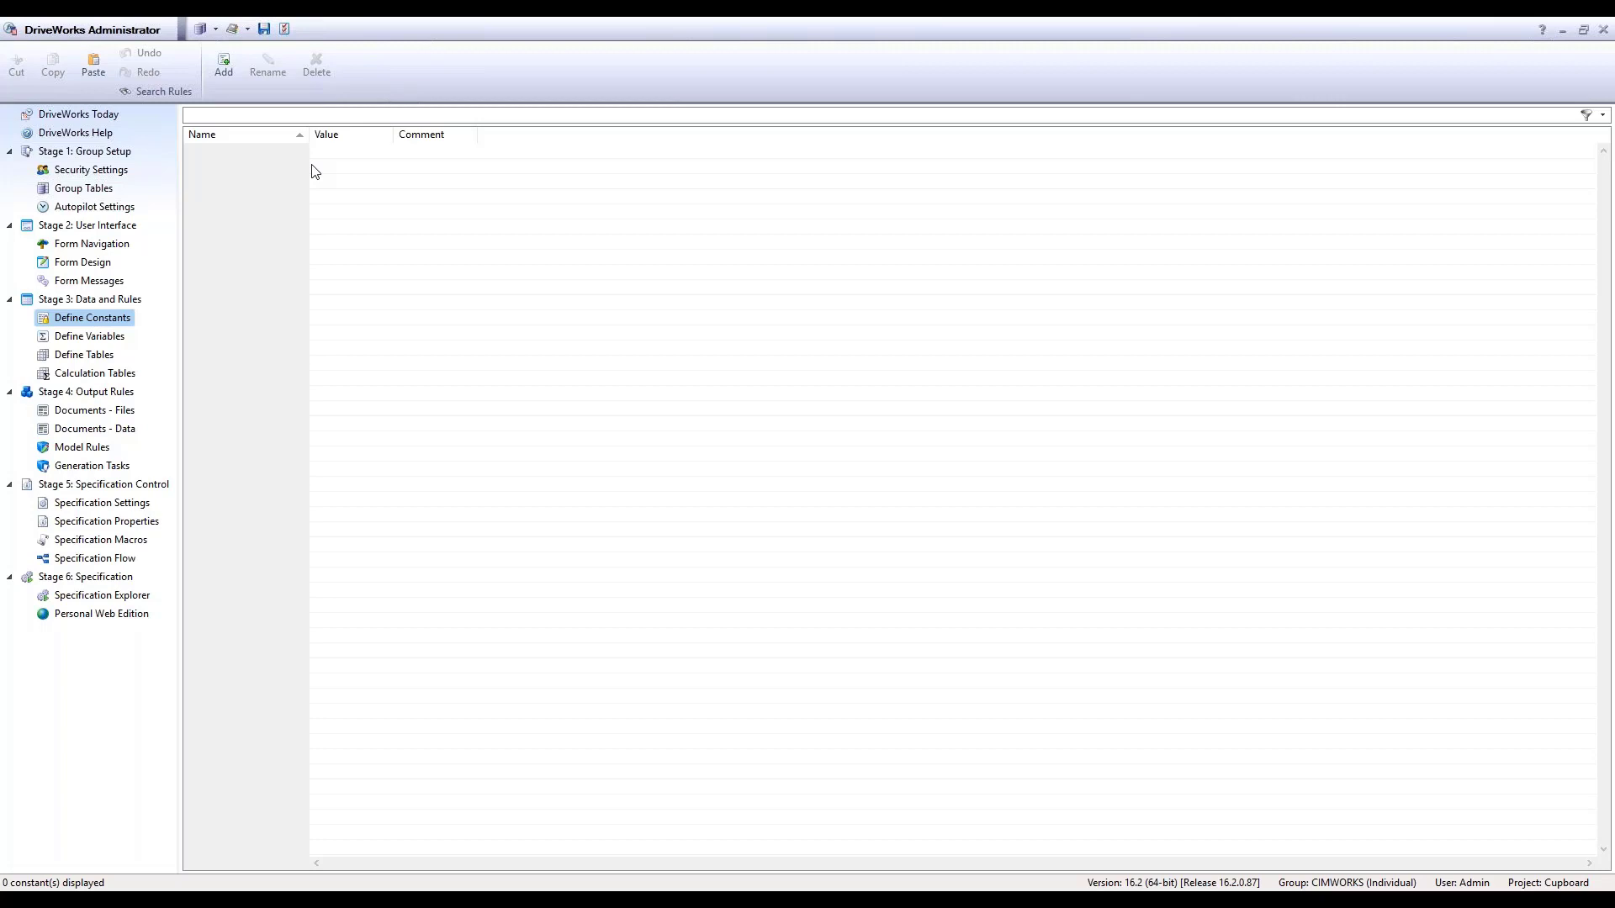
pyautogui.click(107, 339)
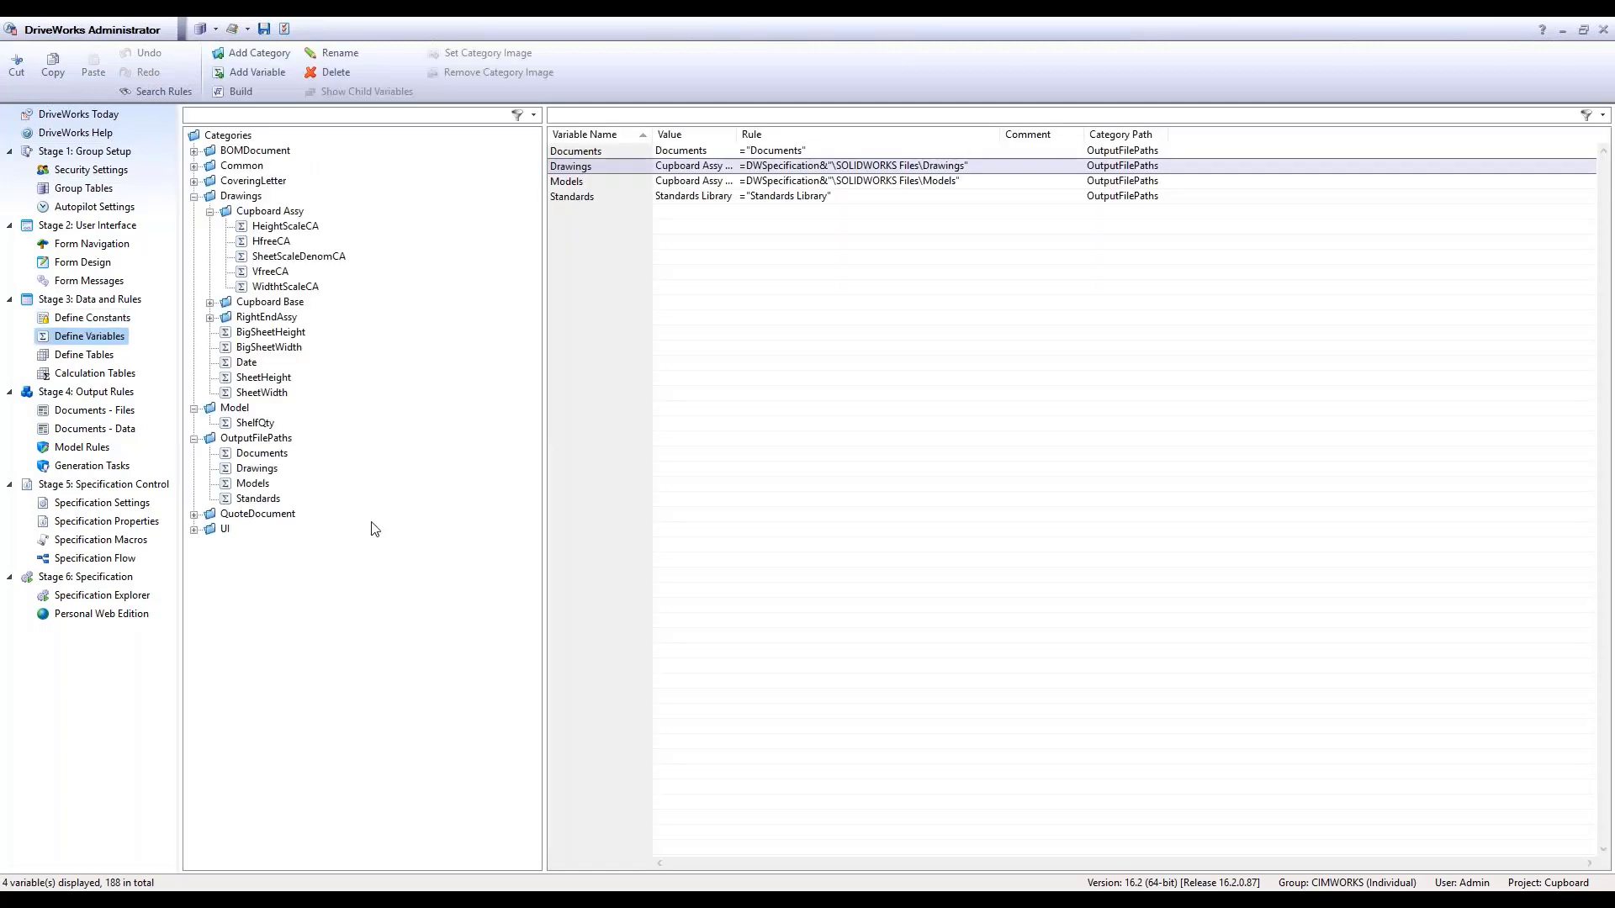
pyautogui.click(262, 347)
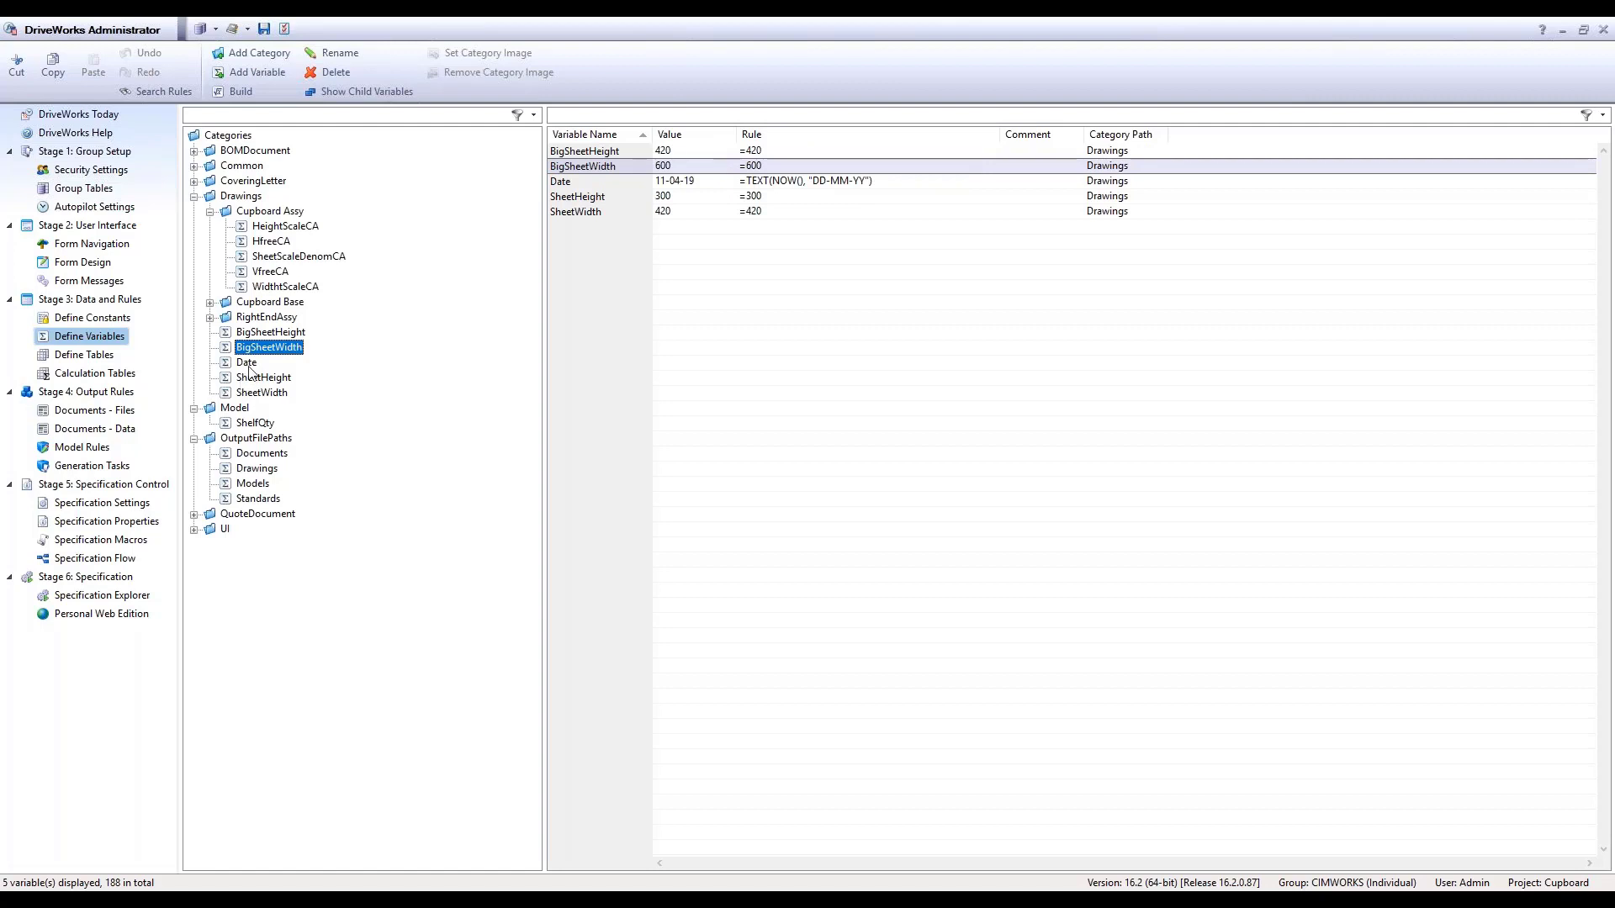
pyautogui.click(246, 363)
pyautogui.click(250, 380)
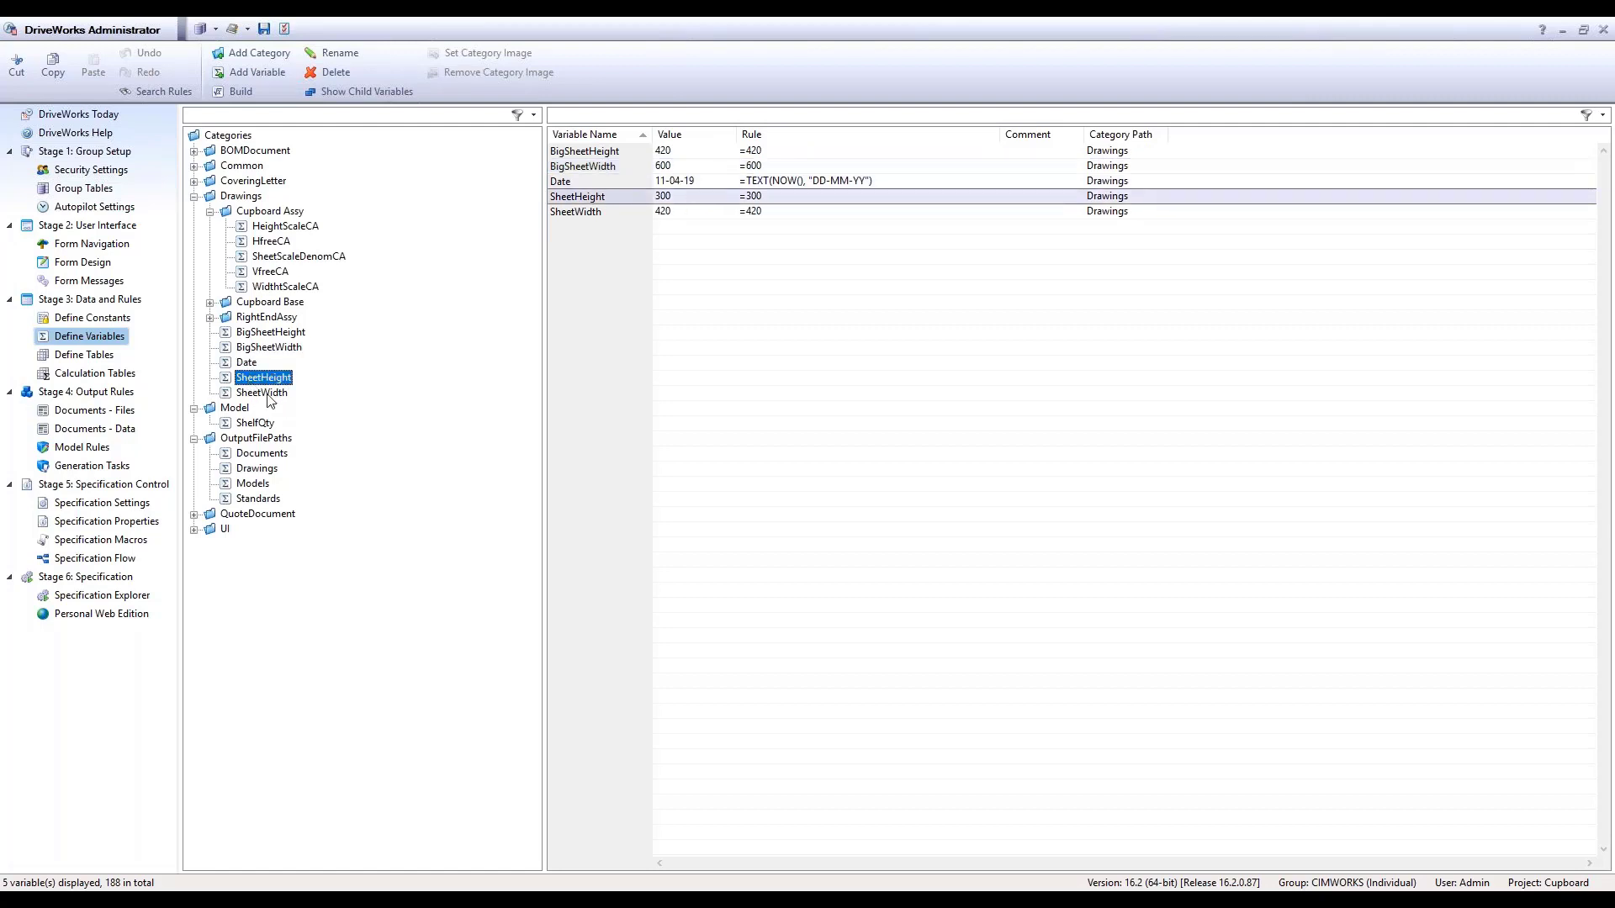
pyautogui.click(267, 395)
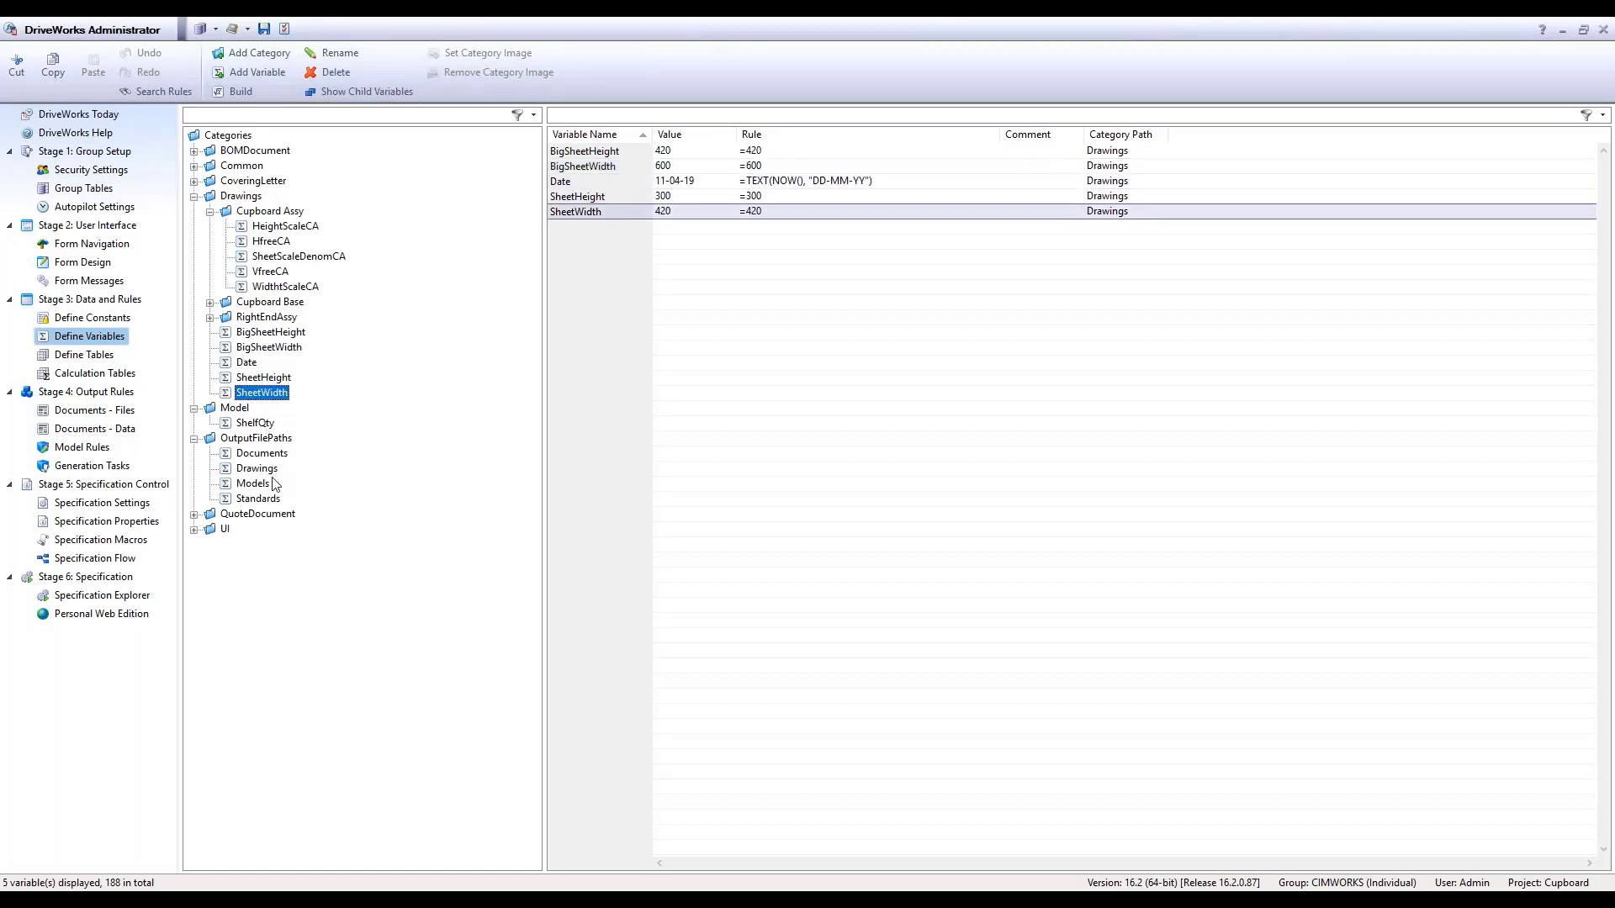
# Check the ShelfQty model variable, expand Cupboard Base, and briefly expand the Common category.
pyautogui.click(250, 425)
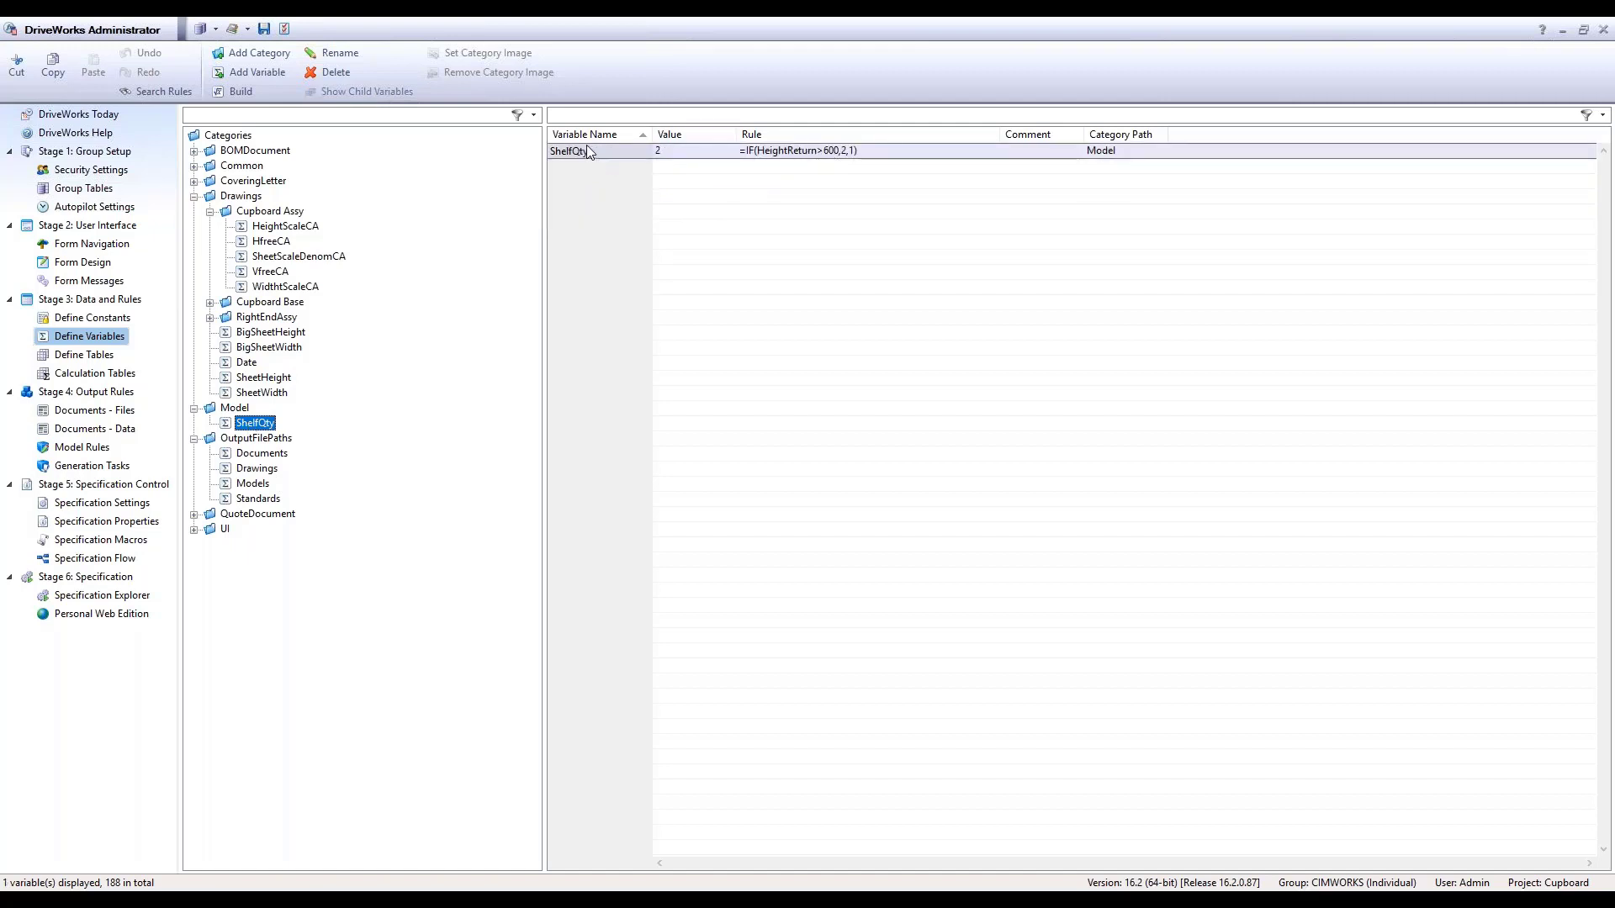
pyautogui.click(211, 302)
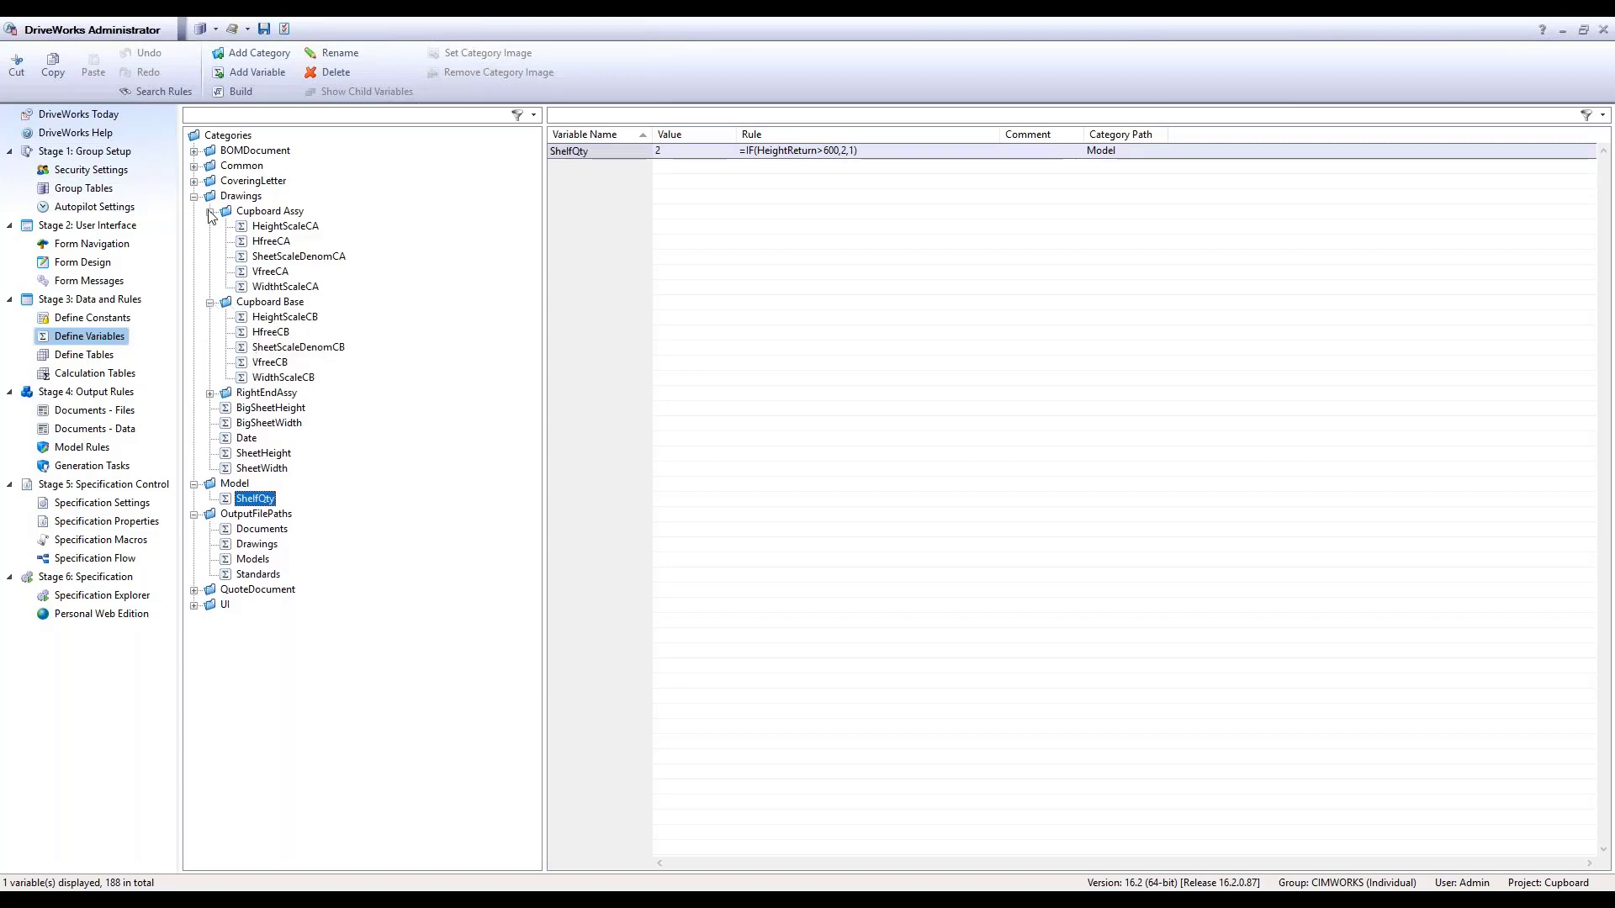
pyautogui.click(195, 167)
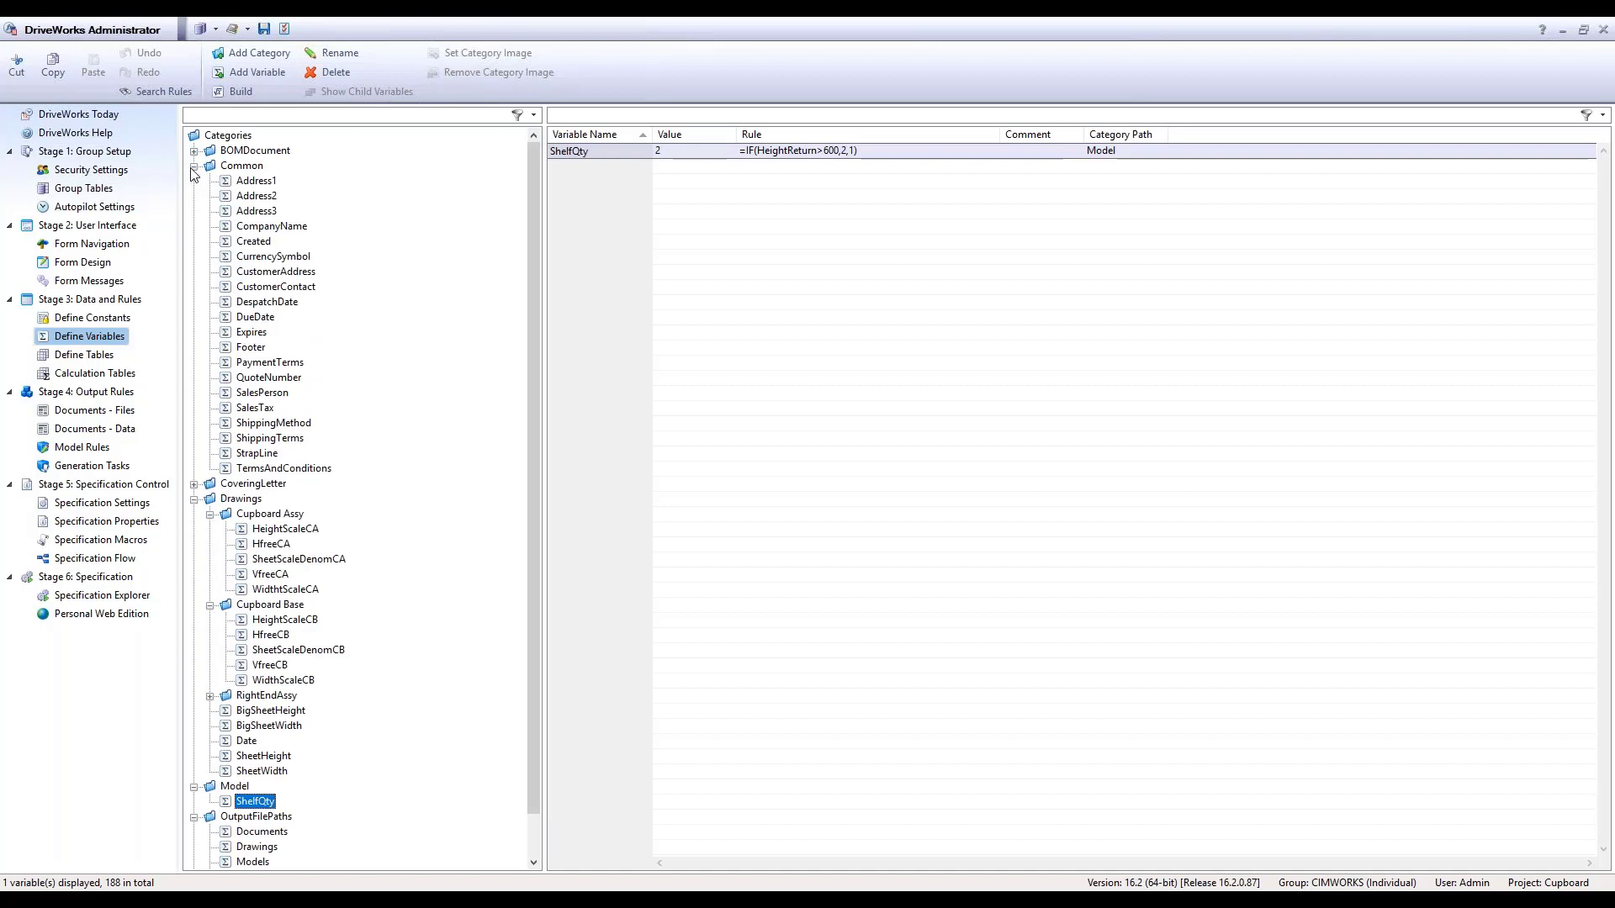
pyautogui.click(194, 167)
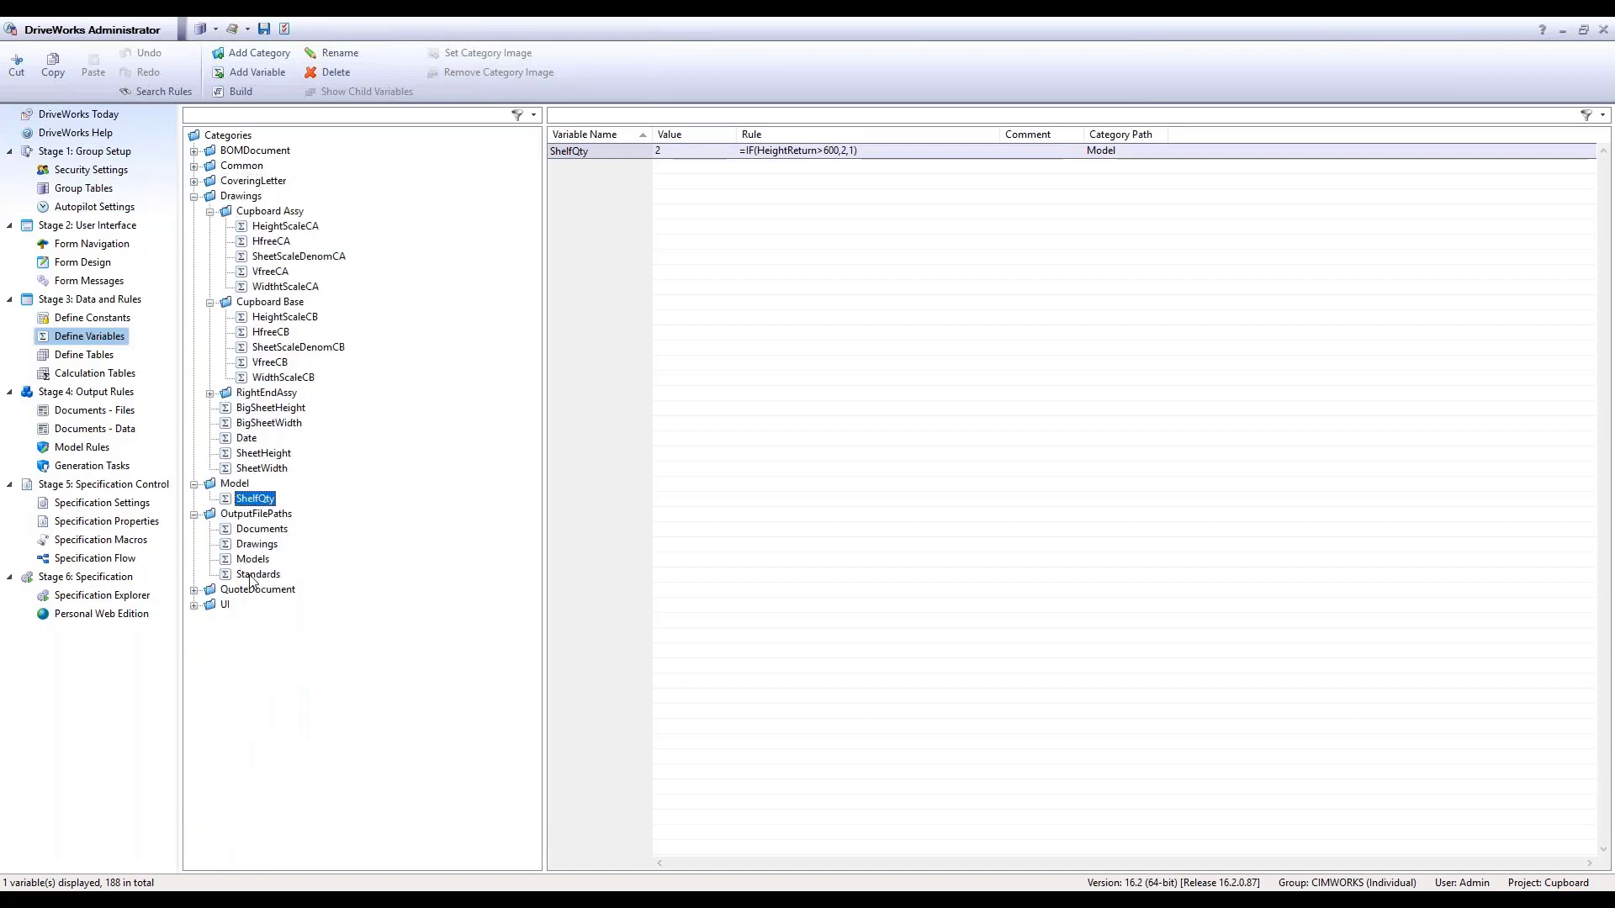
# Expand the UI variables and review the TotalPrice rule in the Build dialog, then close it.
pyautogui.click(194, 606)
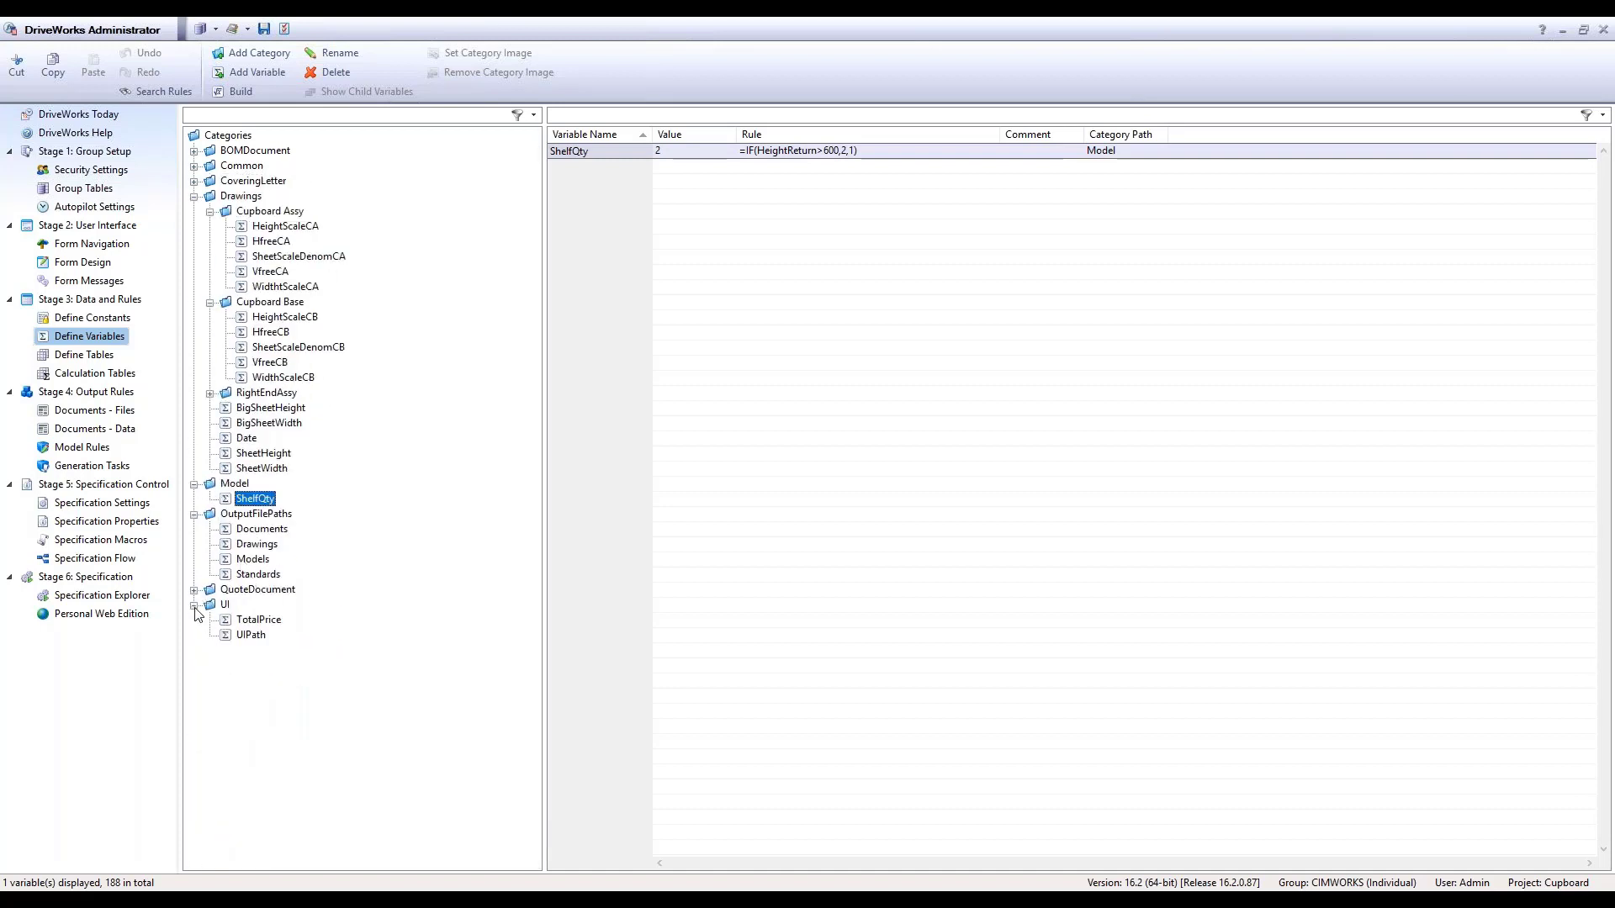
pyautogui.click(243, 621)
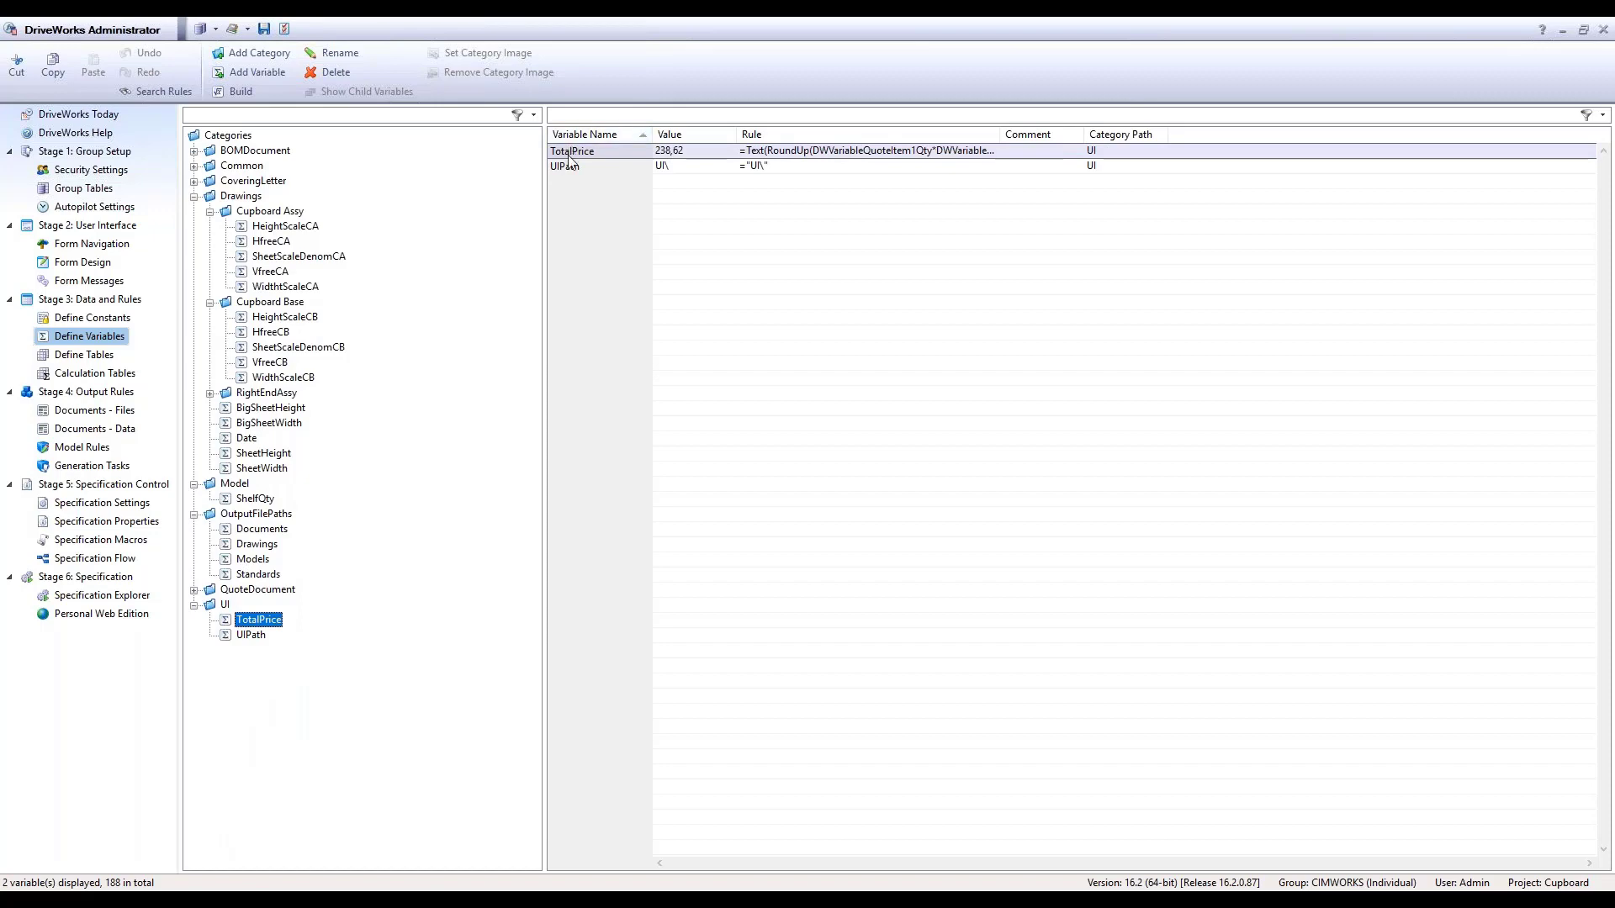
pyautogui.click(569, 154)
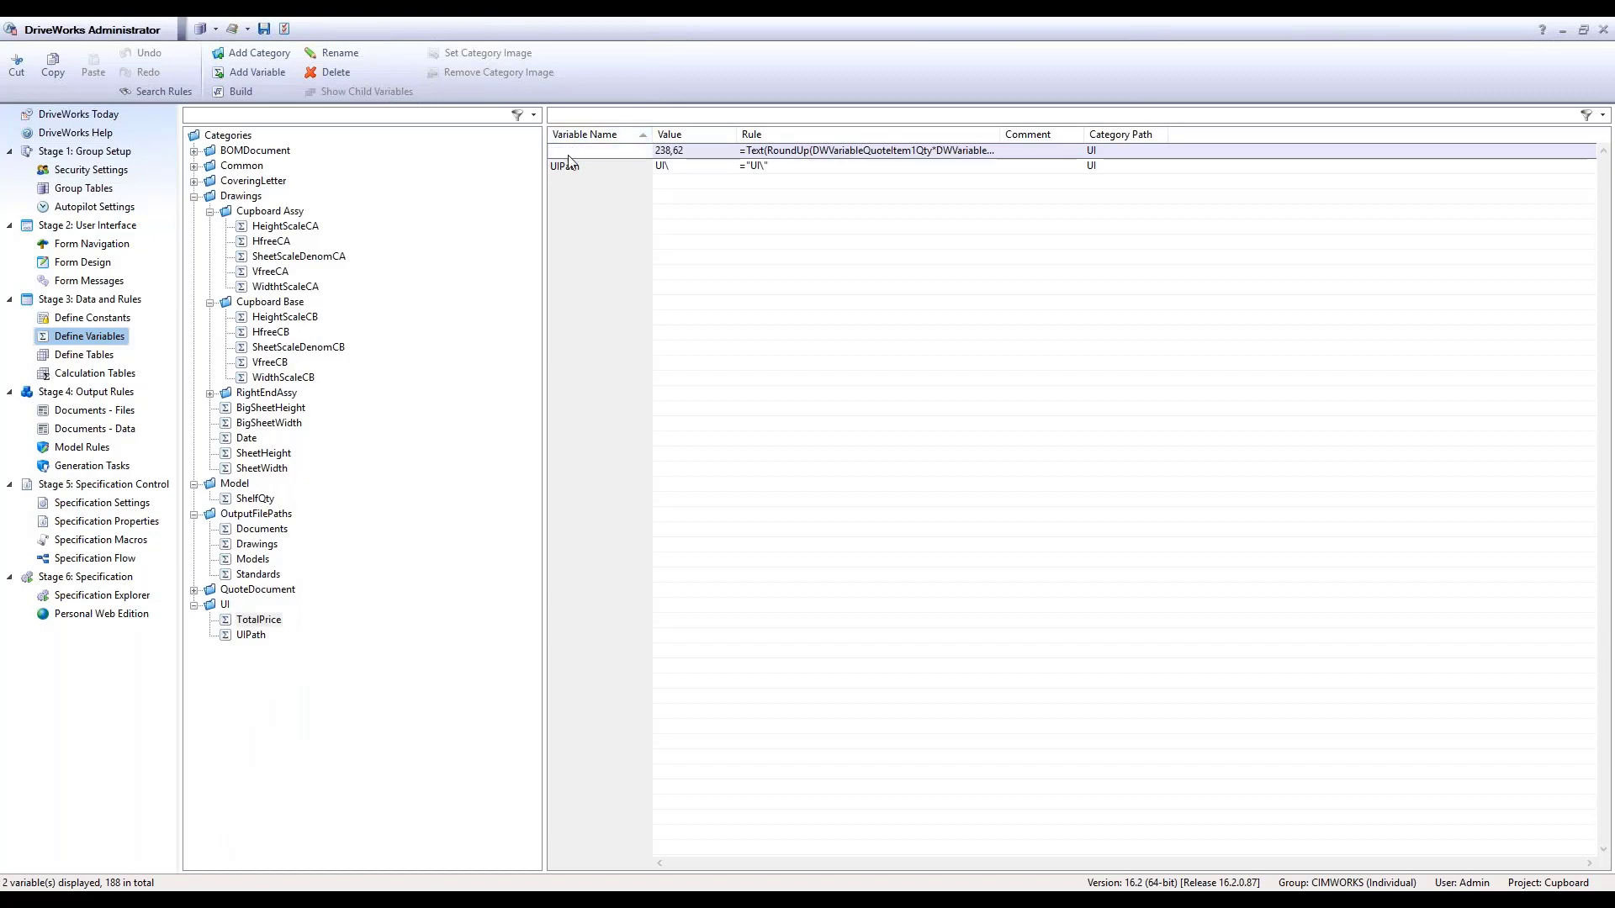
pyautogui.click(247, 91)
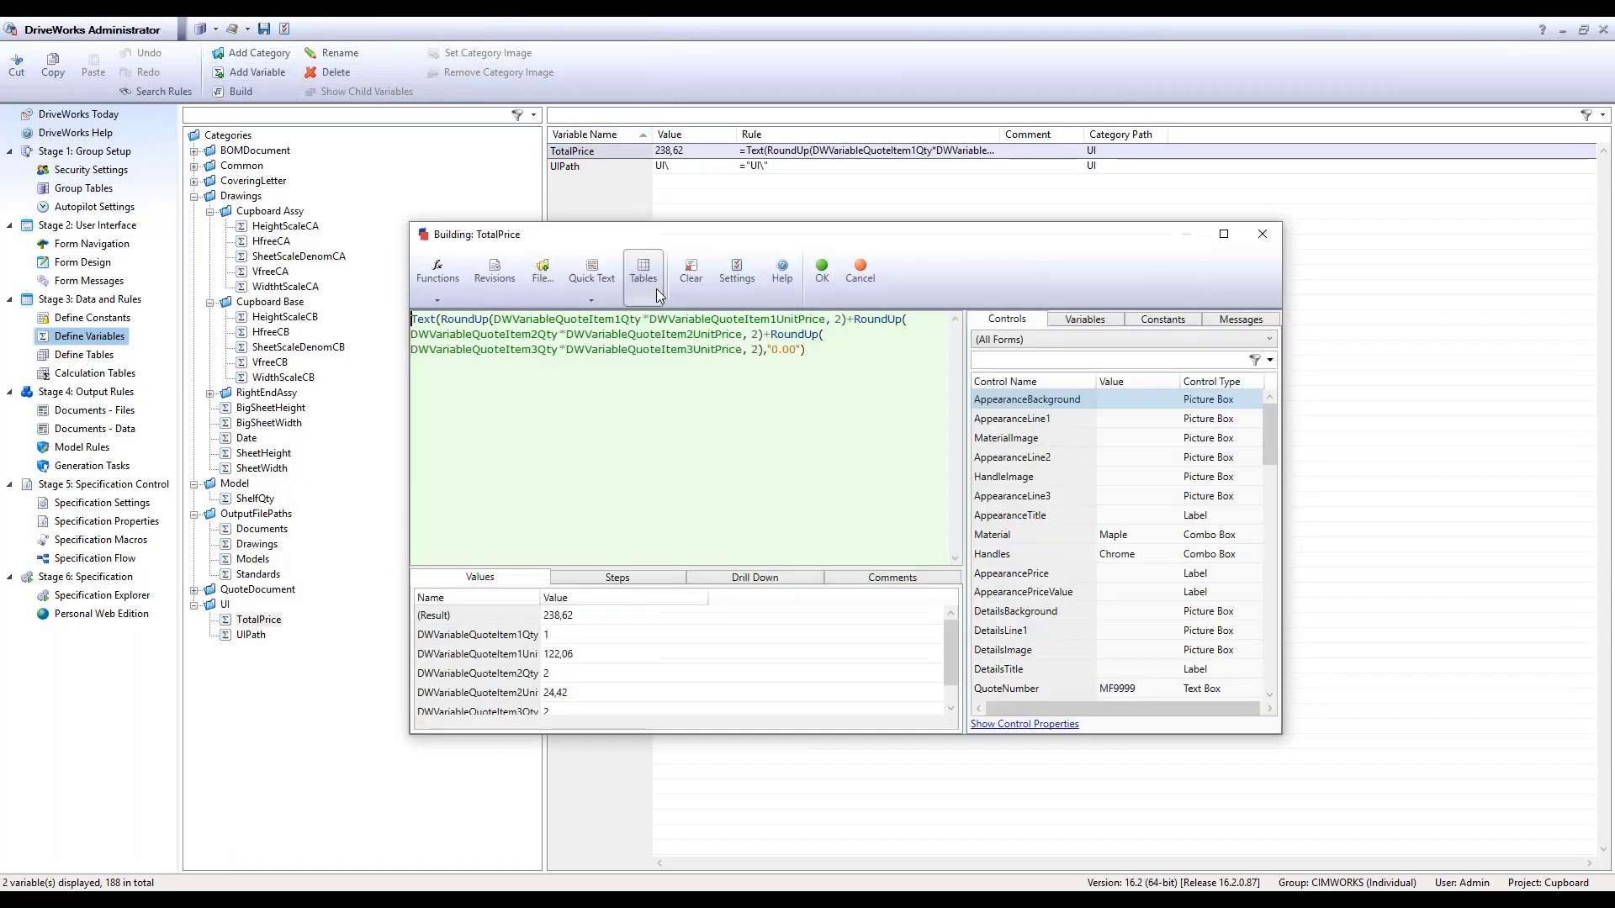
pyautogui.moveTo(785, 350)
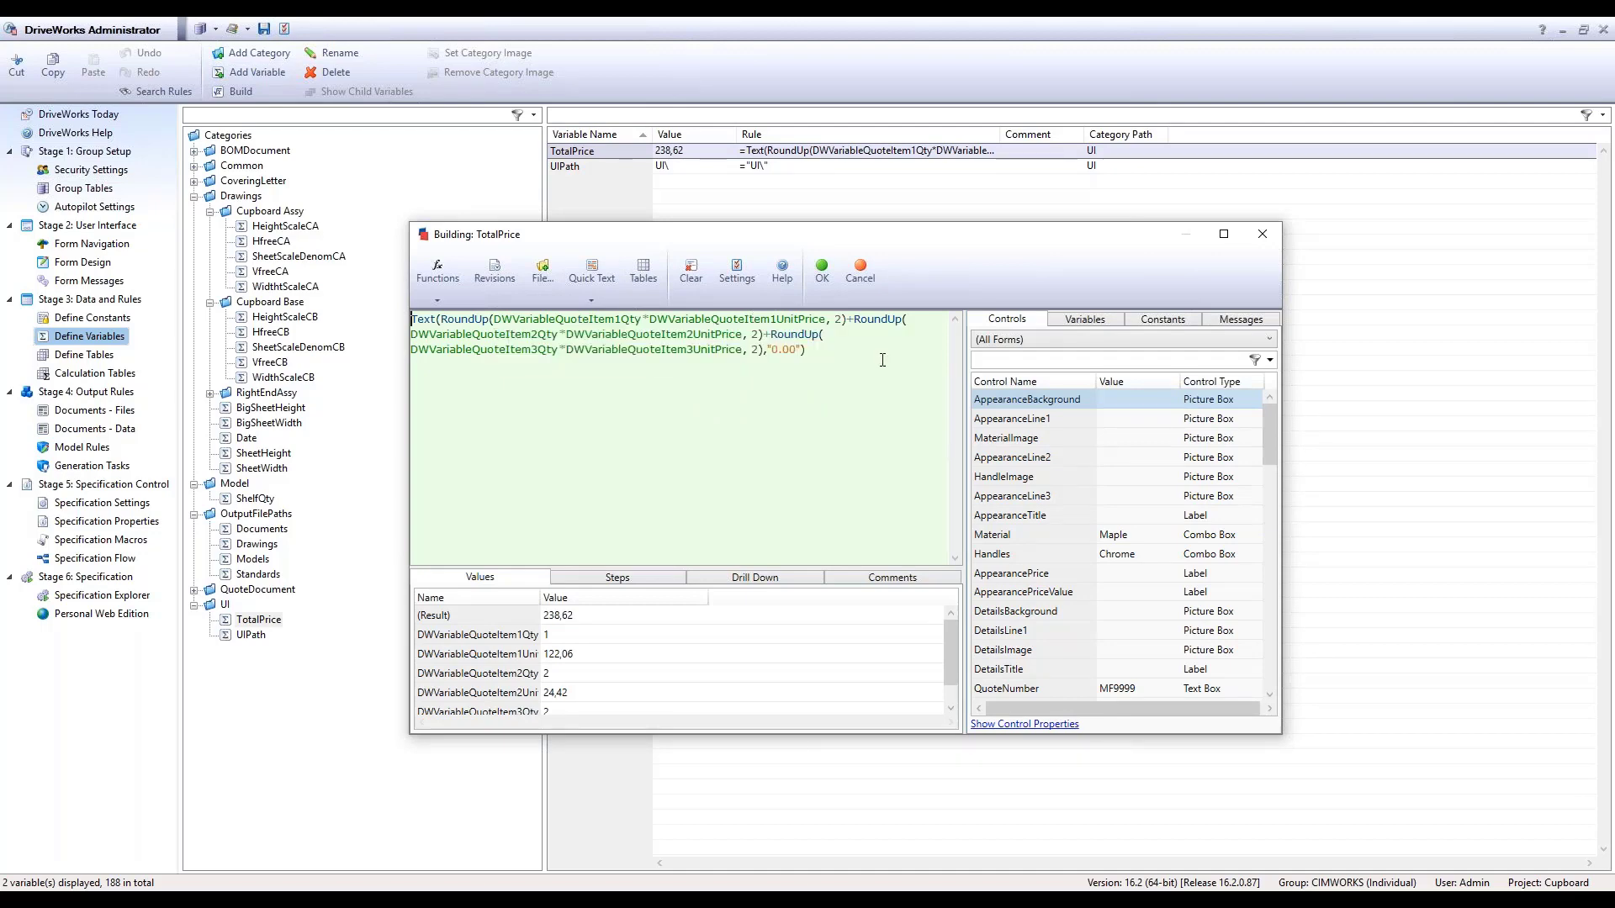
pyautogui.click(1264, 236)
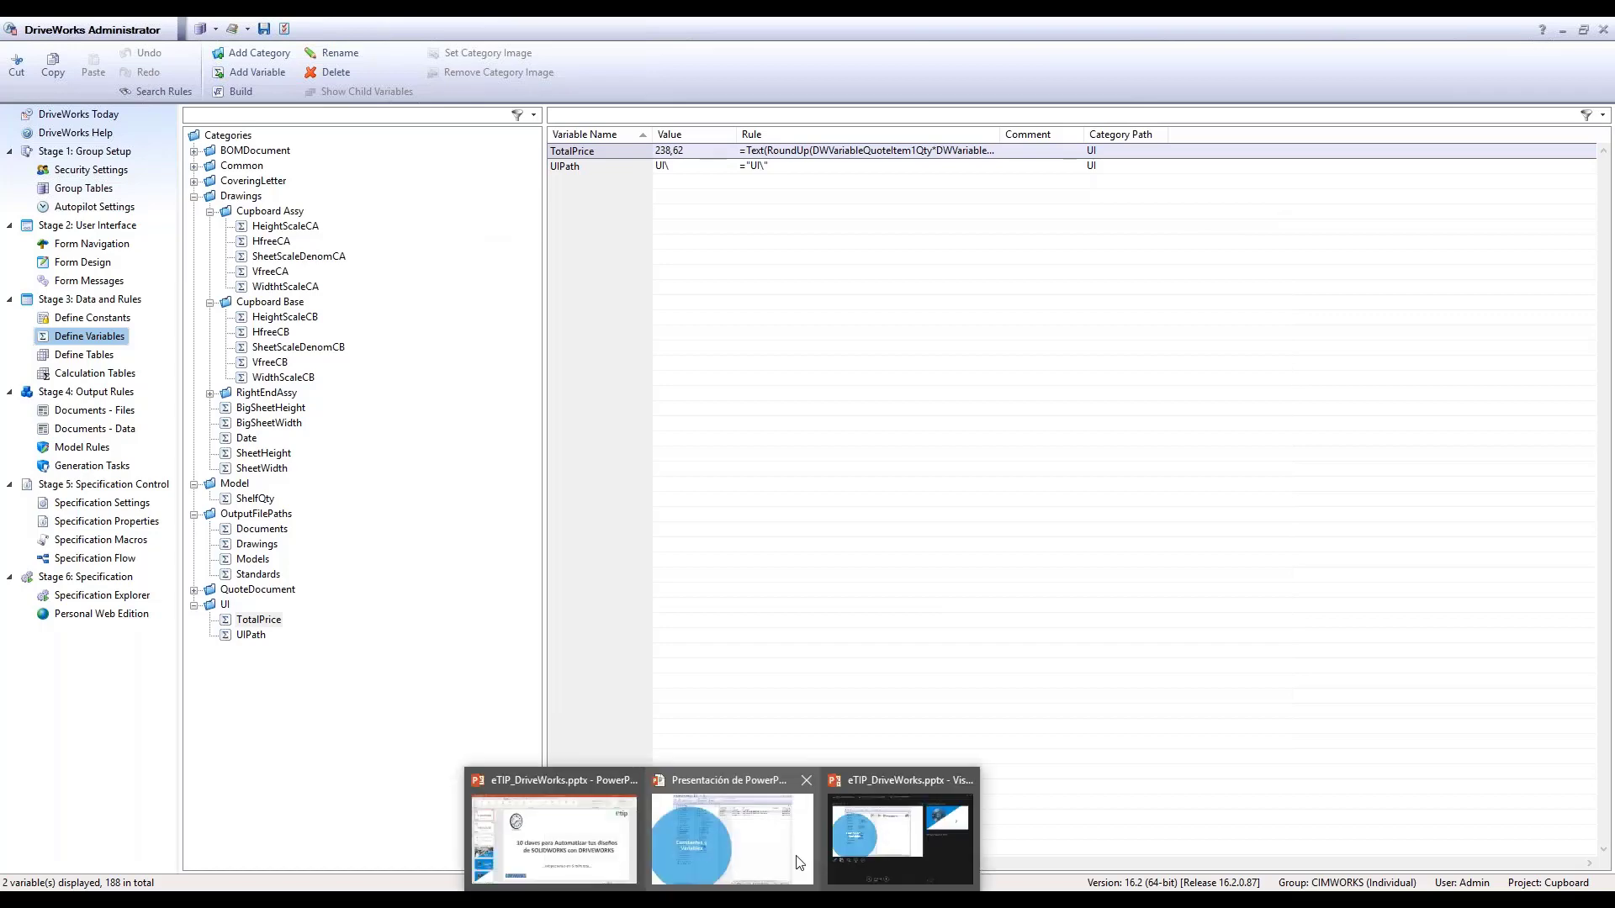
# Present the 'Datos vinculados a Tablas' slide, then switch back to DriveWorks Administrator.
pyautogui.click(800, 862)
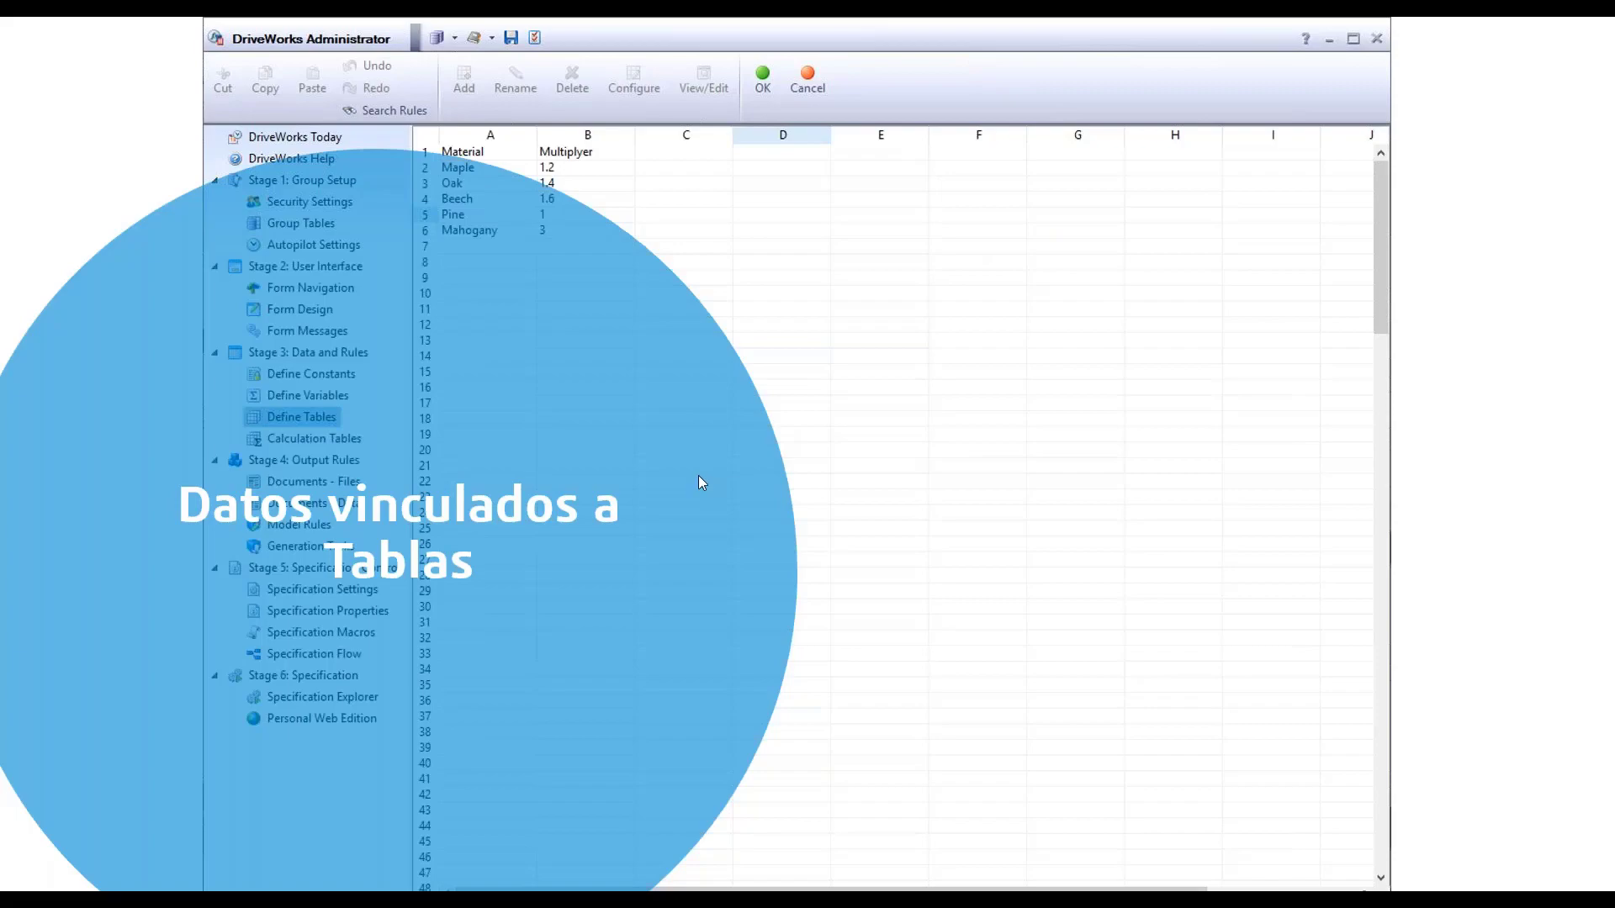
pyautogui.hotkey('alt', 'Tab')
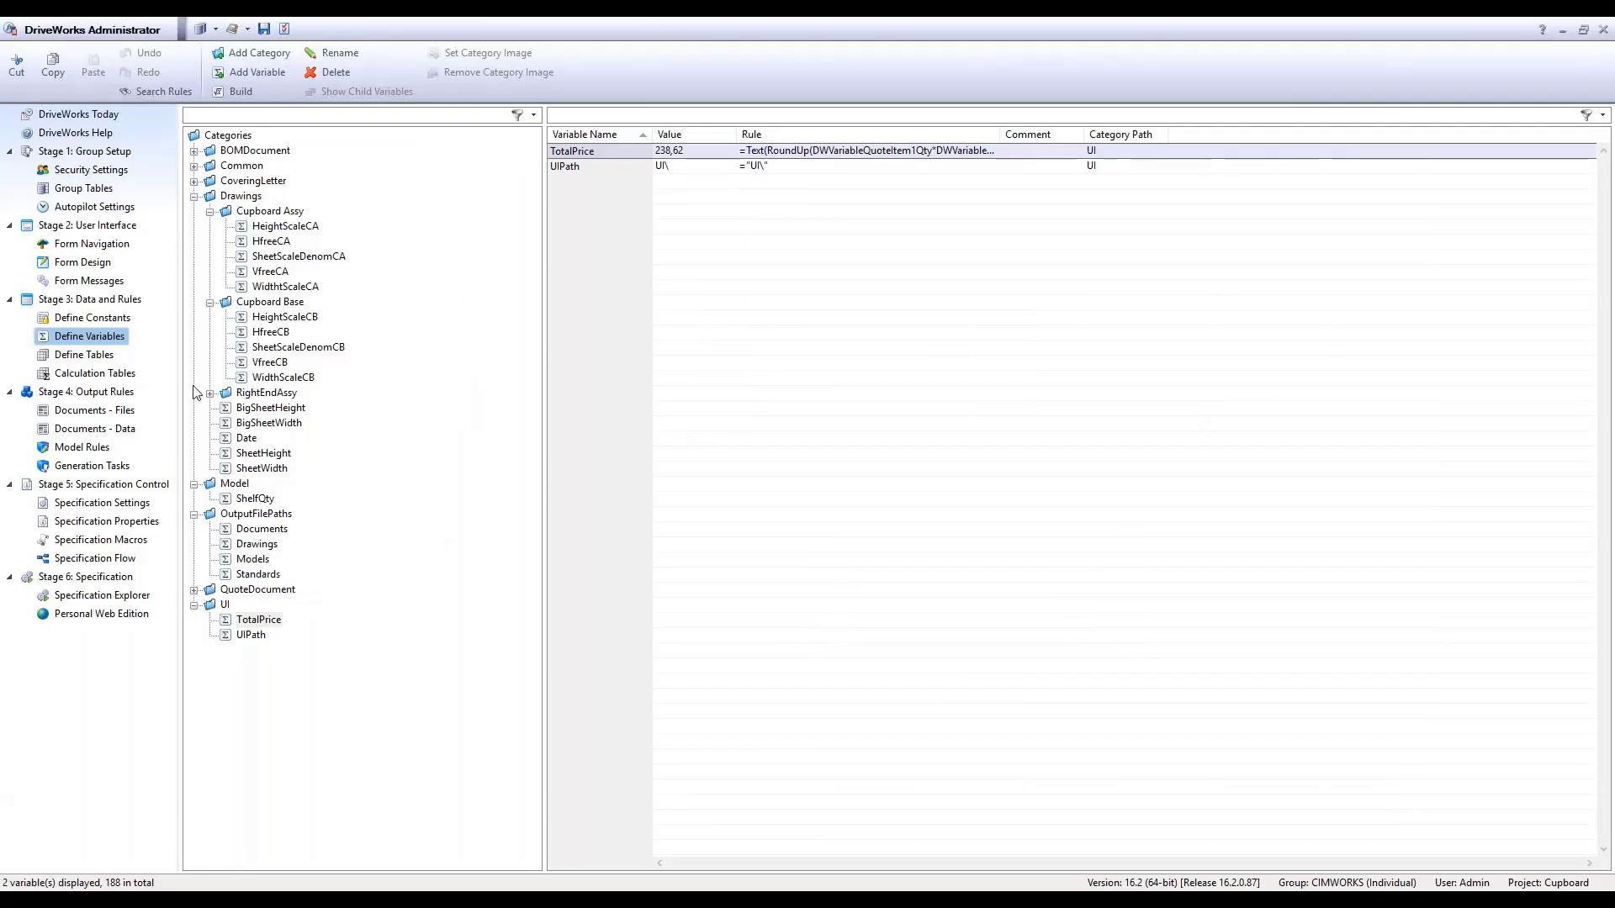
# Open Define Tables, cancel a new-table dialog, and view Material Pricing without saving changes.
pyautogui.click(102, 358)
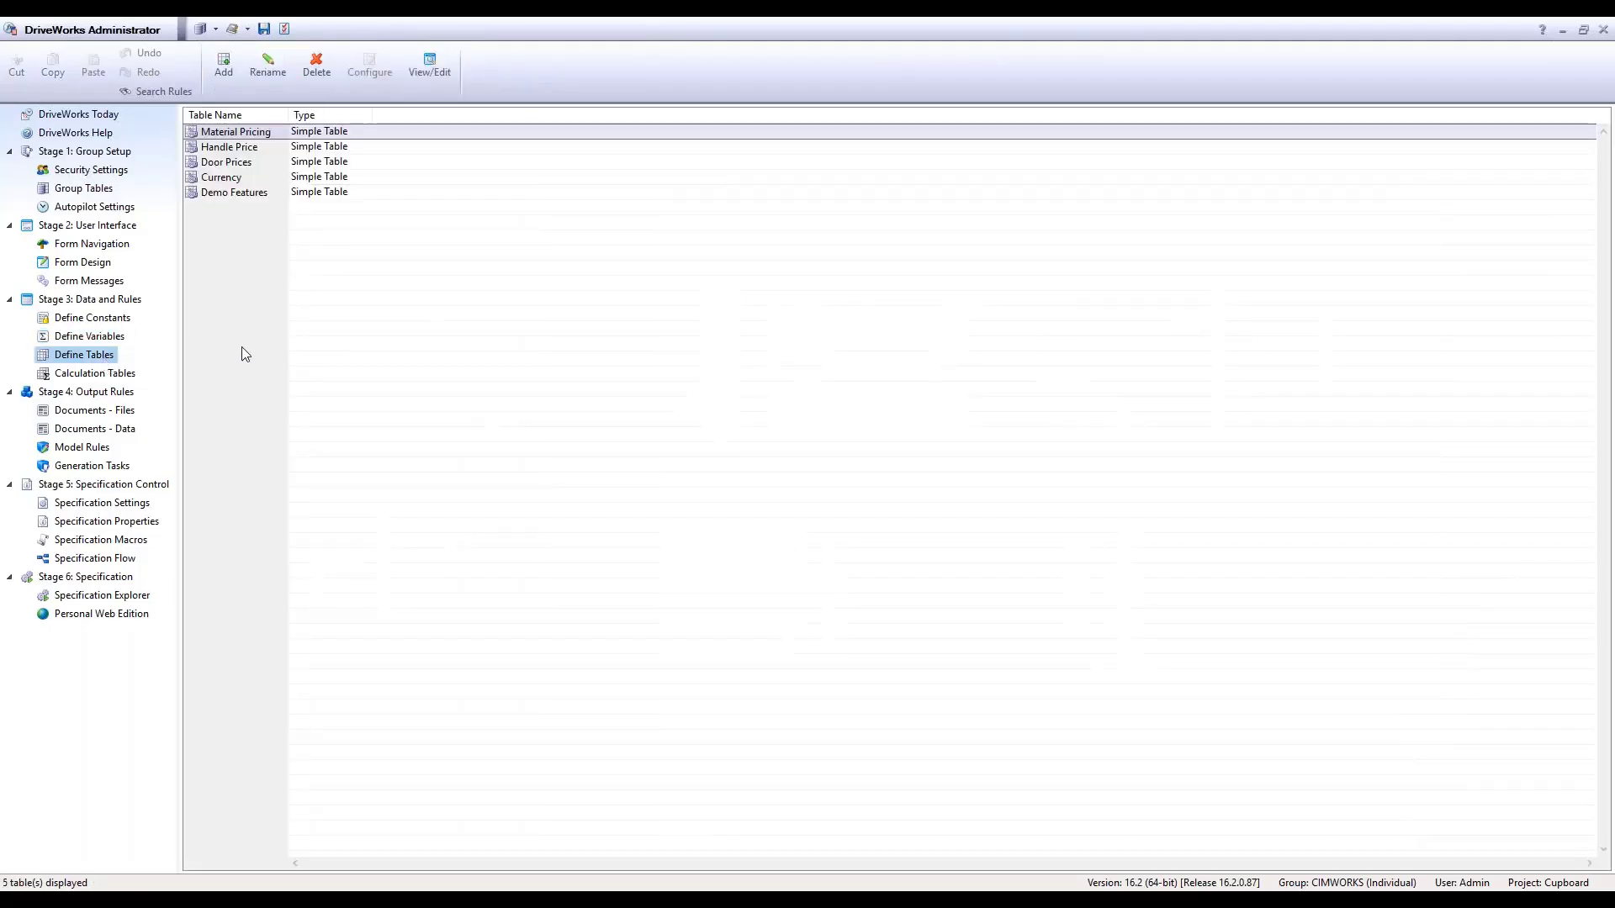
pyautogui.click(221, 75)
pyautogui.moveTo(730, 285); pyautogui.dragTo(626, 206)
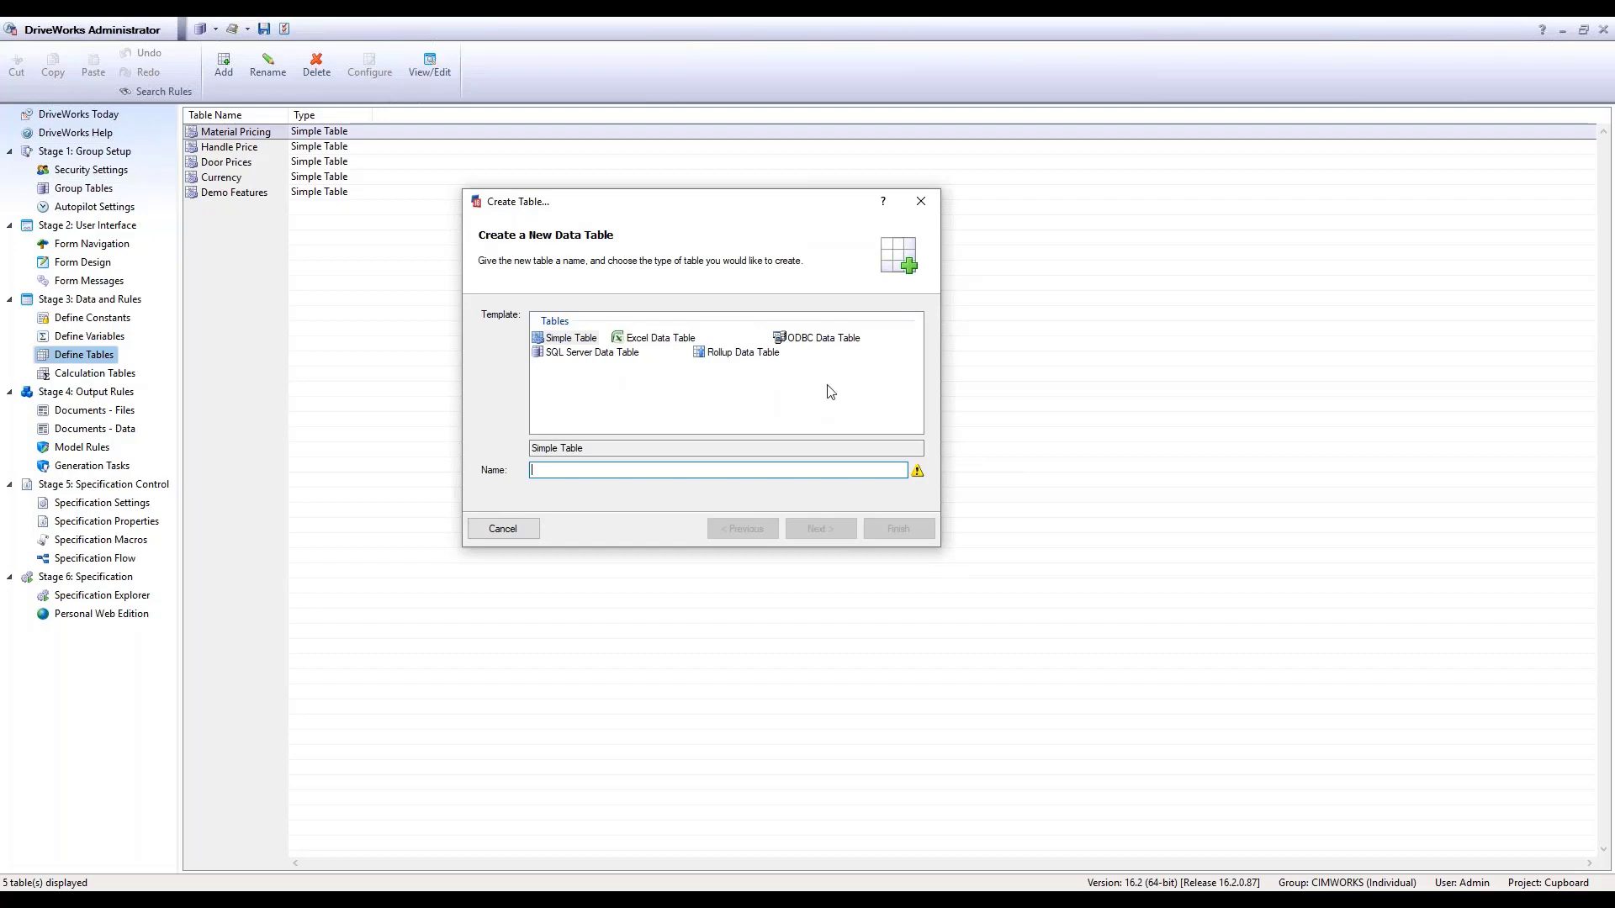
pyautogui.click(503, 529)
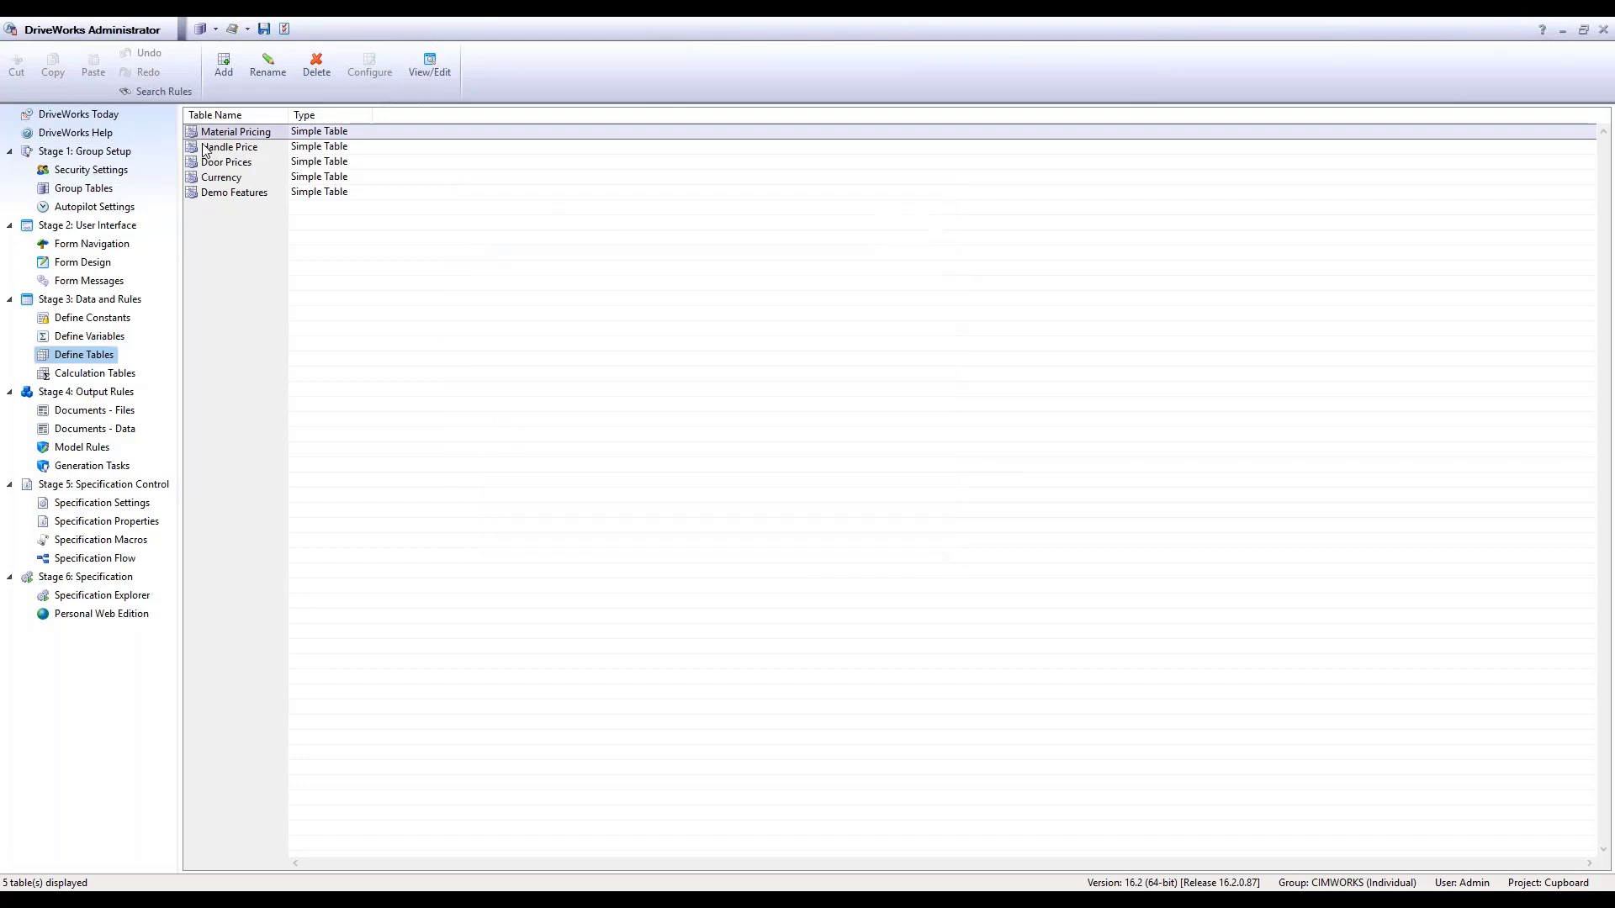
pyautogui.click(433, 74)
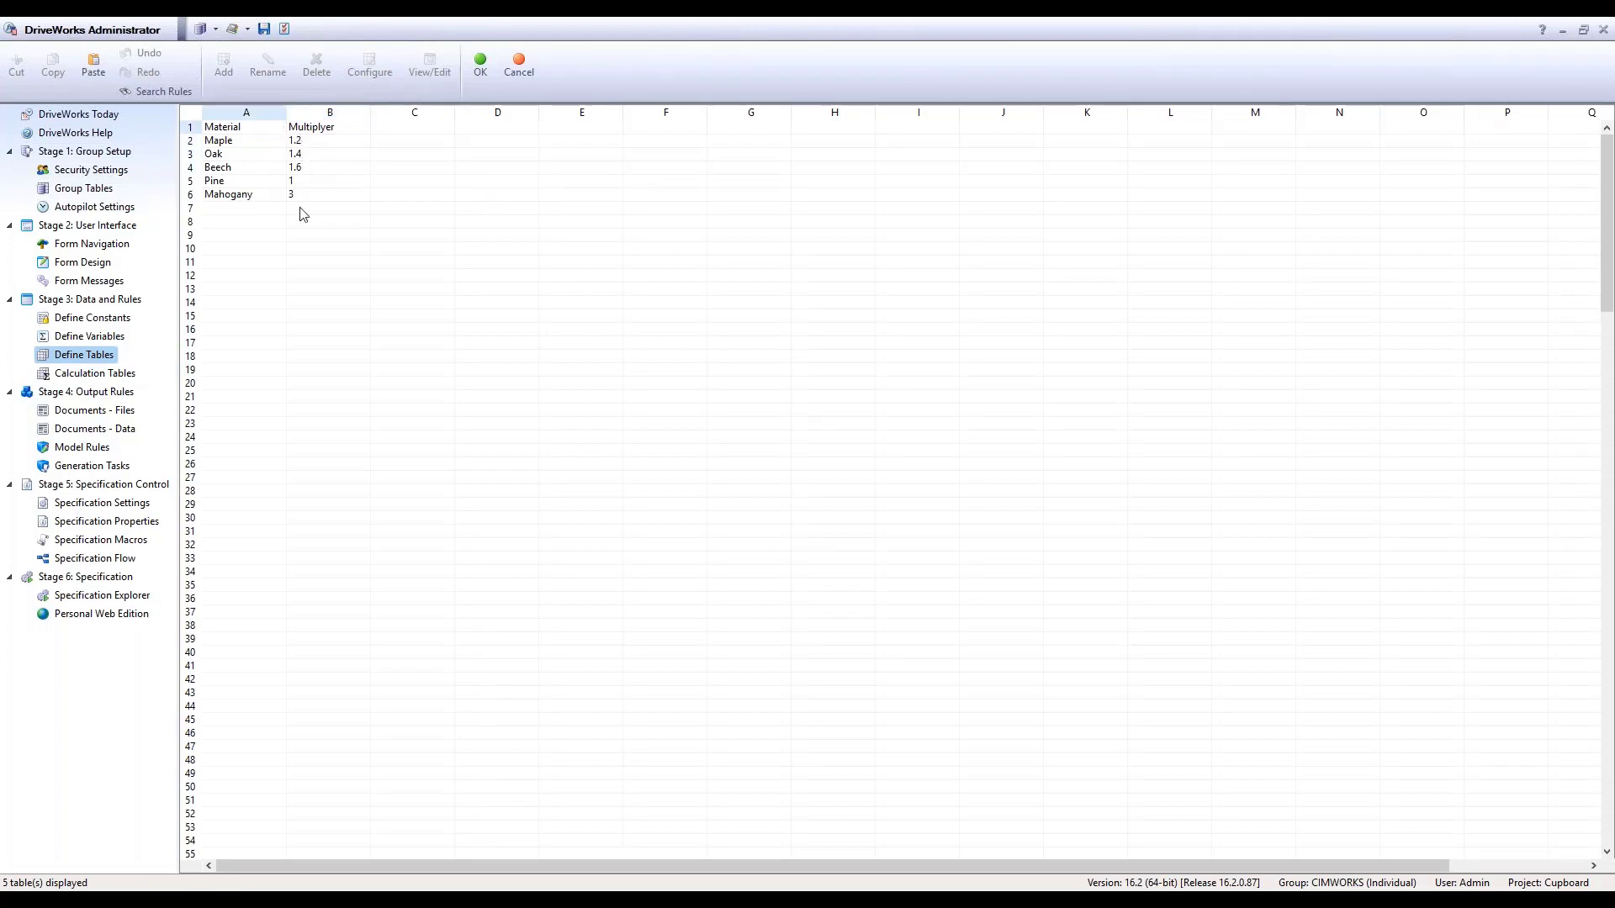
pyautogui.click(523, 73)
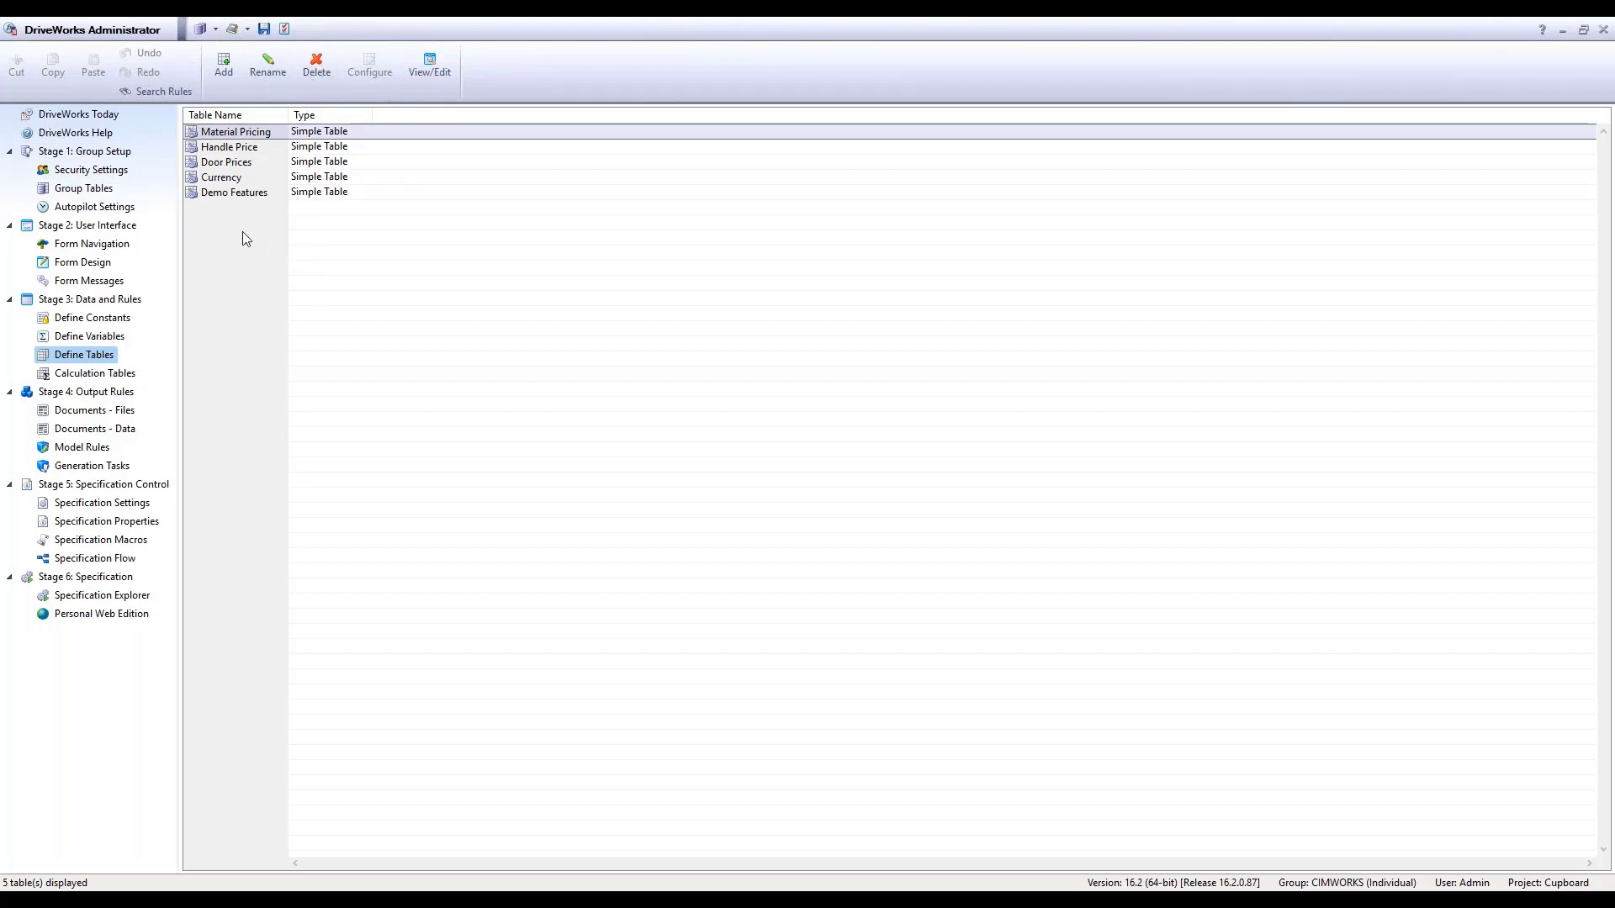
pyautogui.click(228, 161)
pyautogui.click(228, 149)
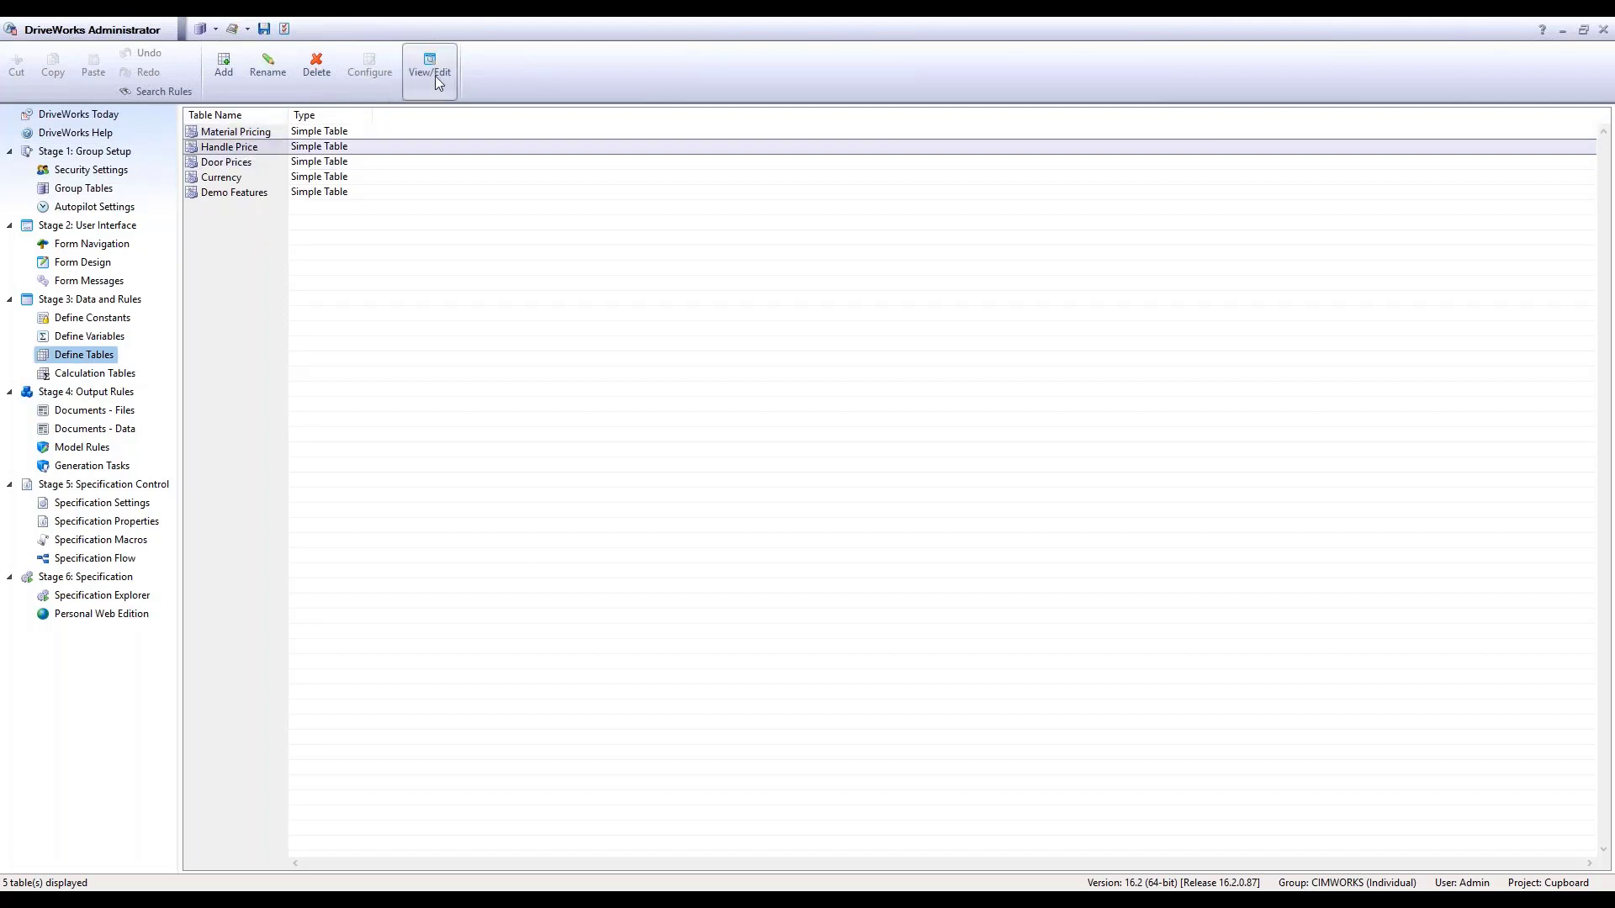
pyautogui.click(434, 74)
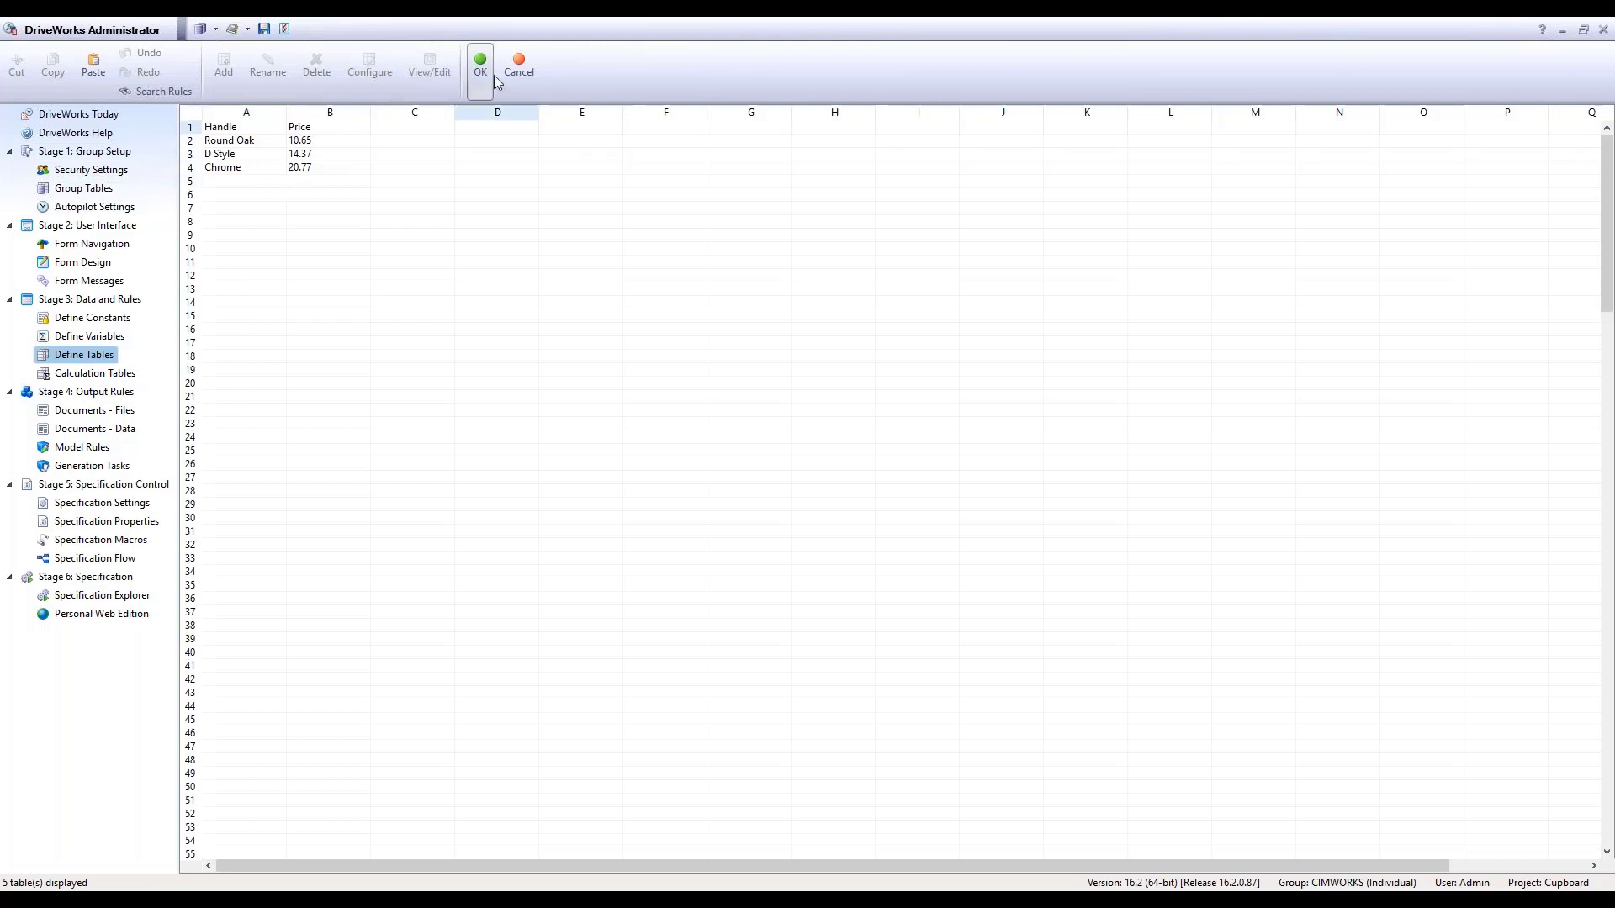
pyautogui.click(519, 70)
pyautogui.click(269, 132)
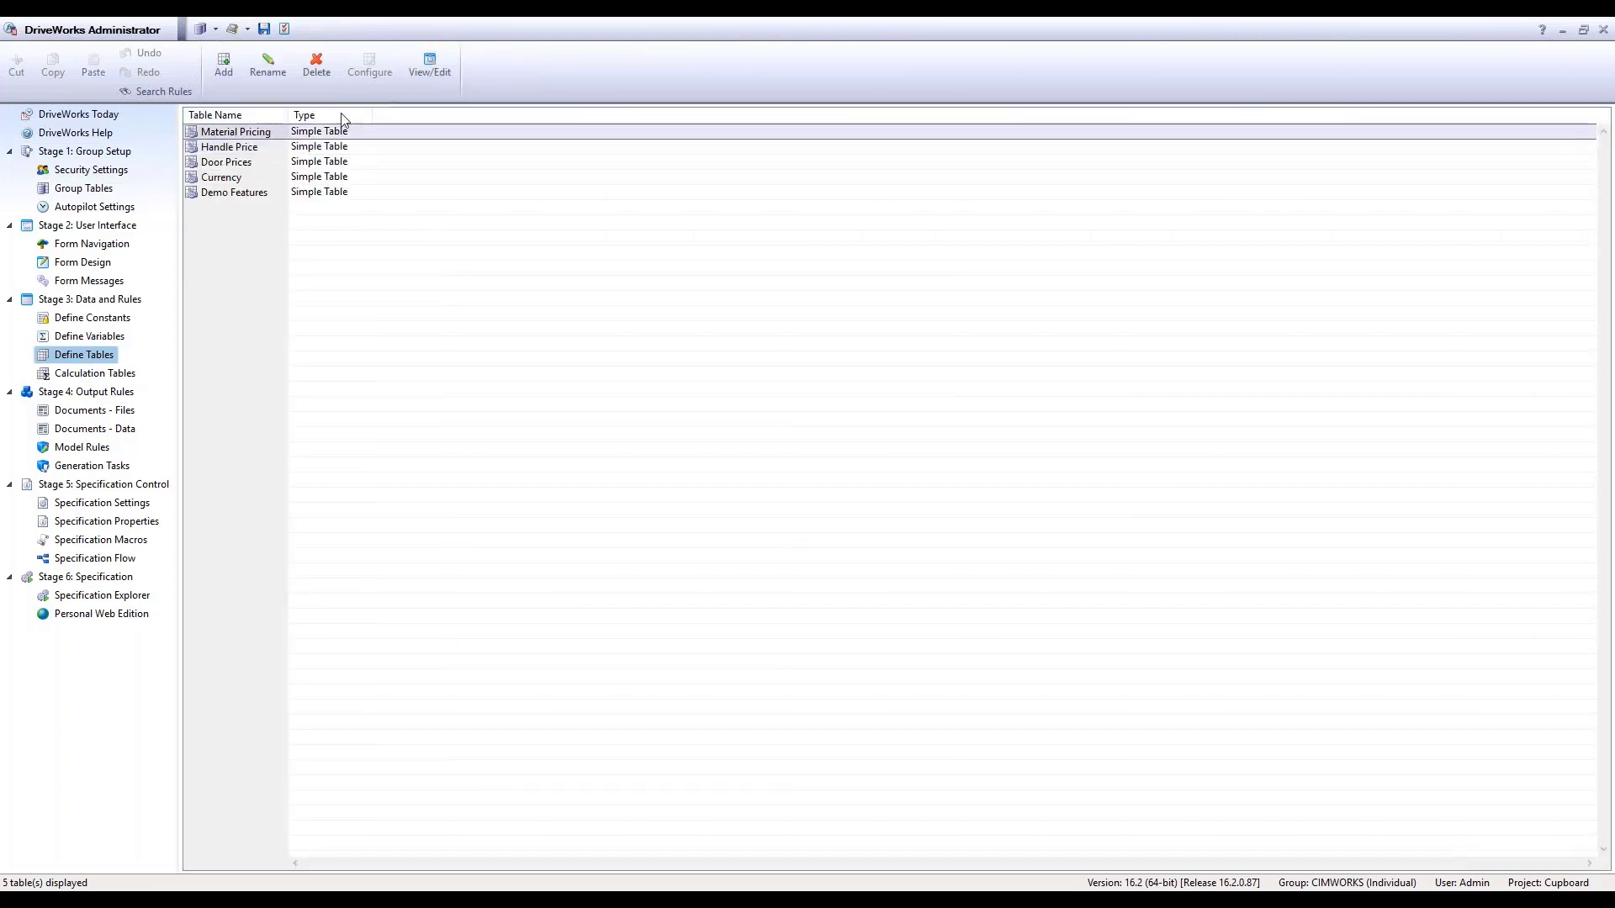
pyautogui.click(449, 78)
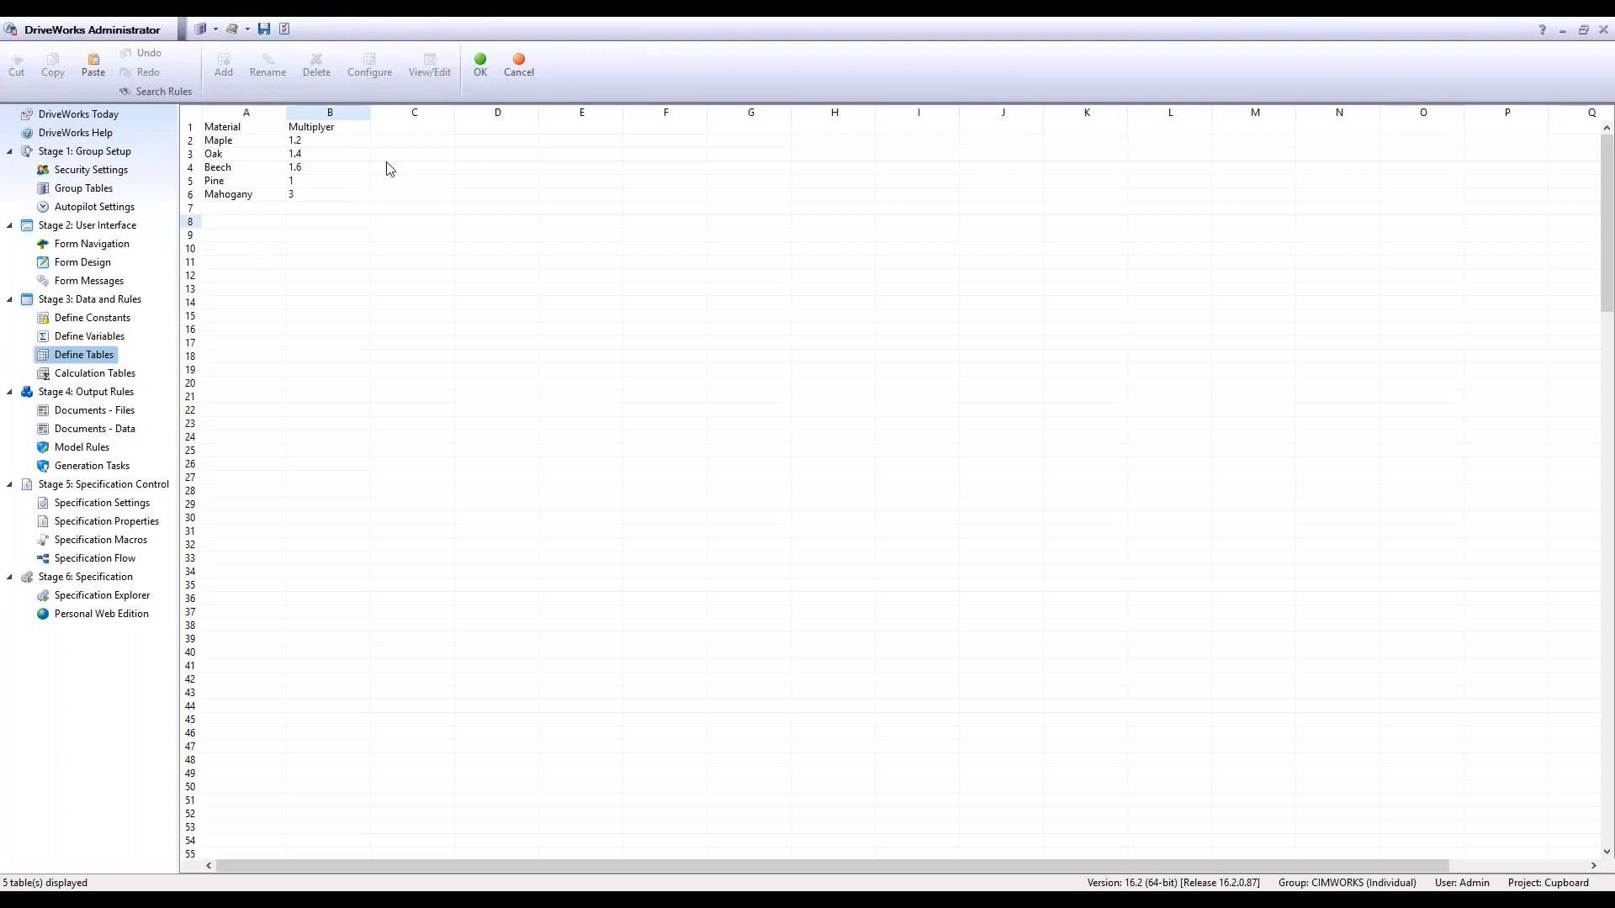
pyautogui.click(515, 67)
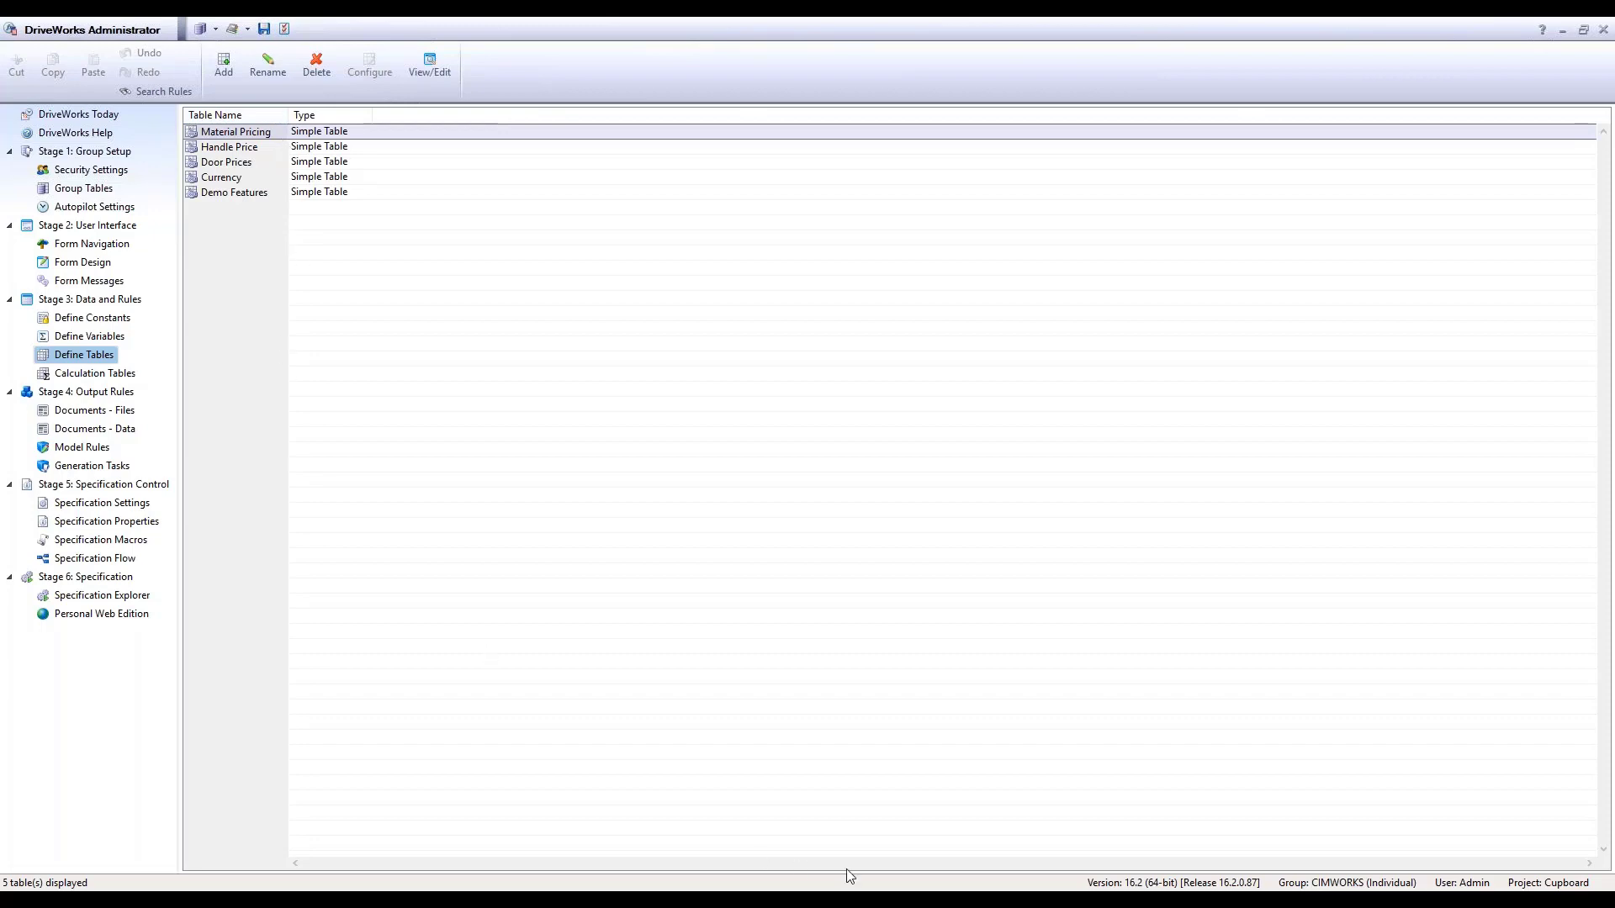
pyautogui.moveTo(850, 883)
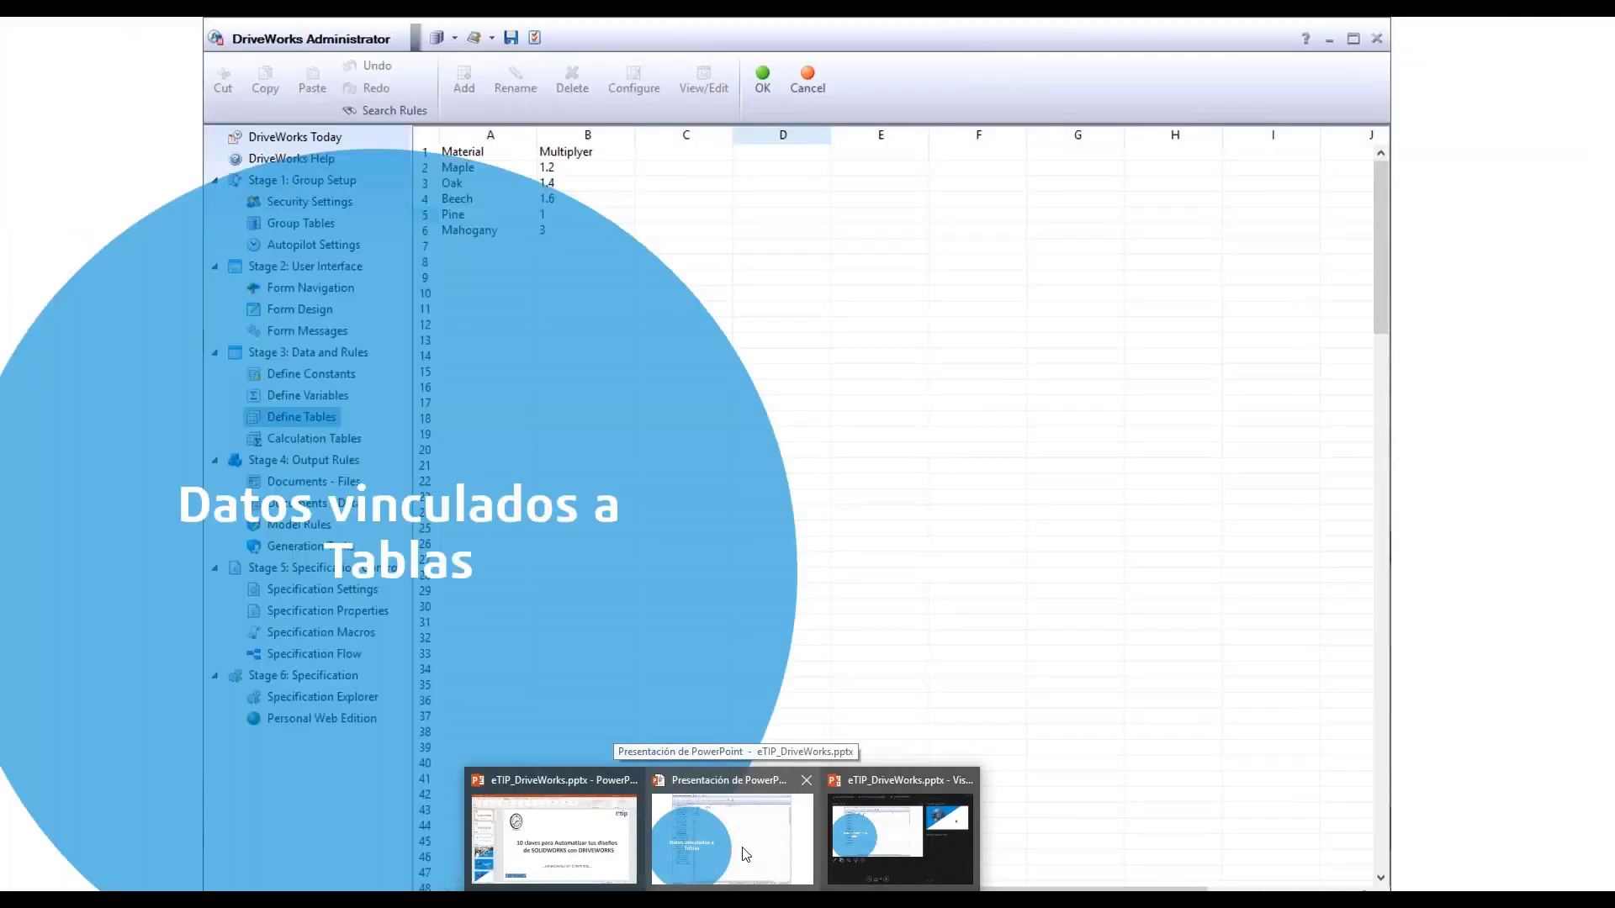
# Advance to the 'Automatización de documentos' slide, then show Documents - Files in DriveWorks Administrator.
pyautogui.click(745, 854)
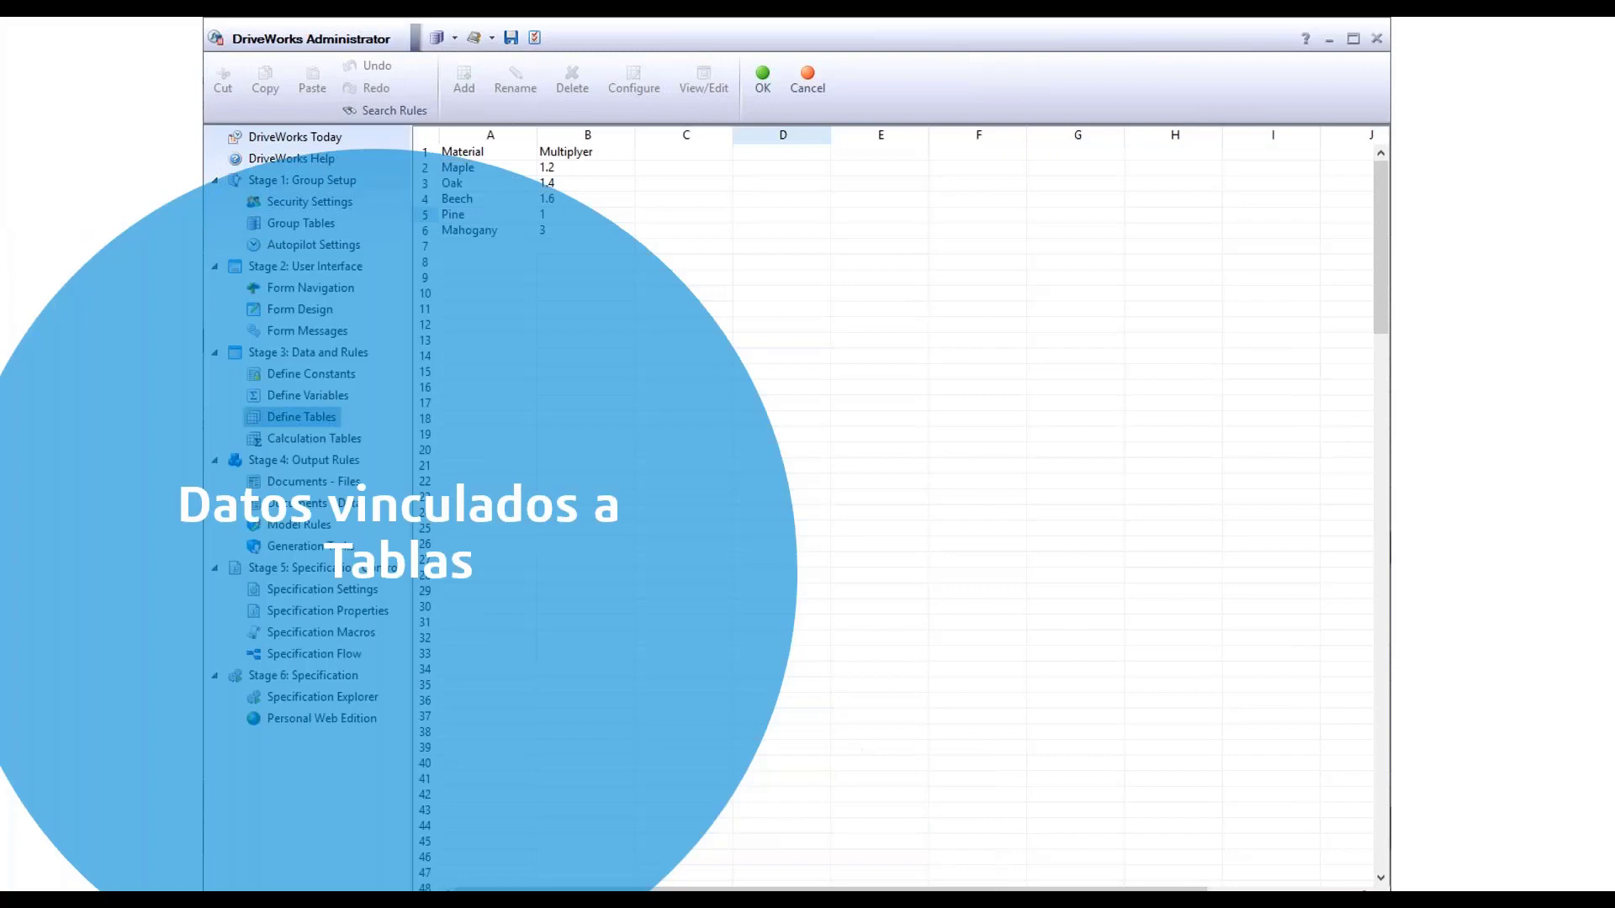
pyautogui.click(314, 430)
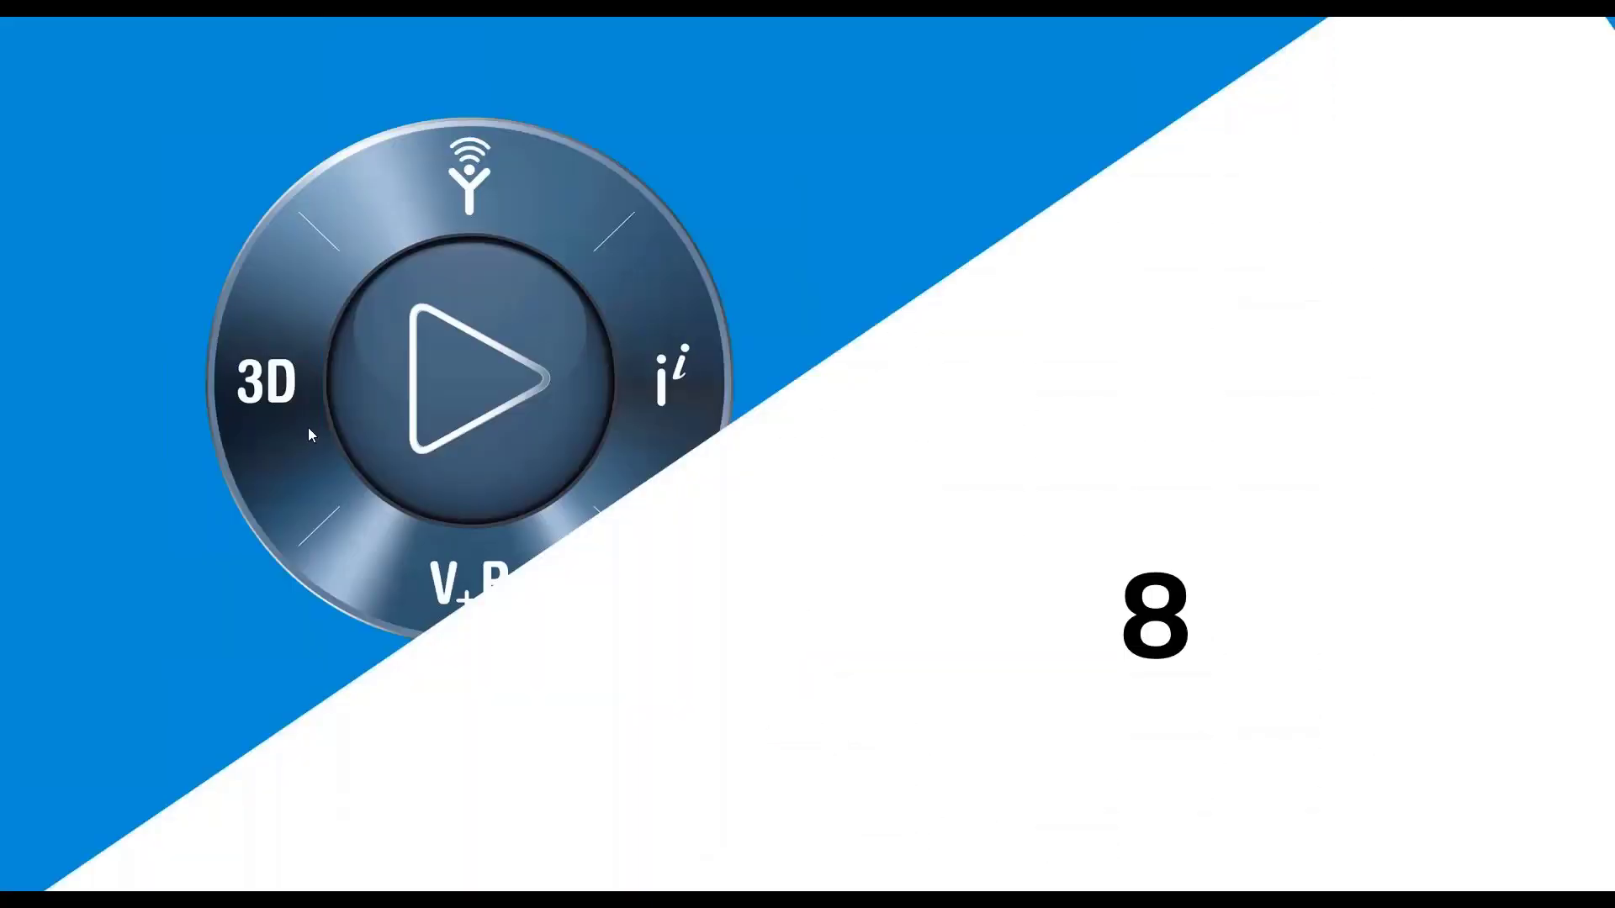
pyautogui.click(308, 429)
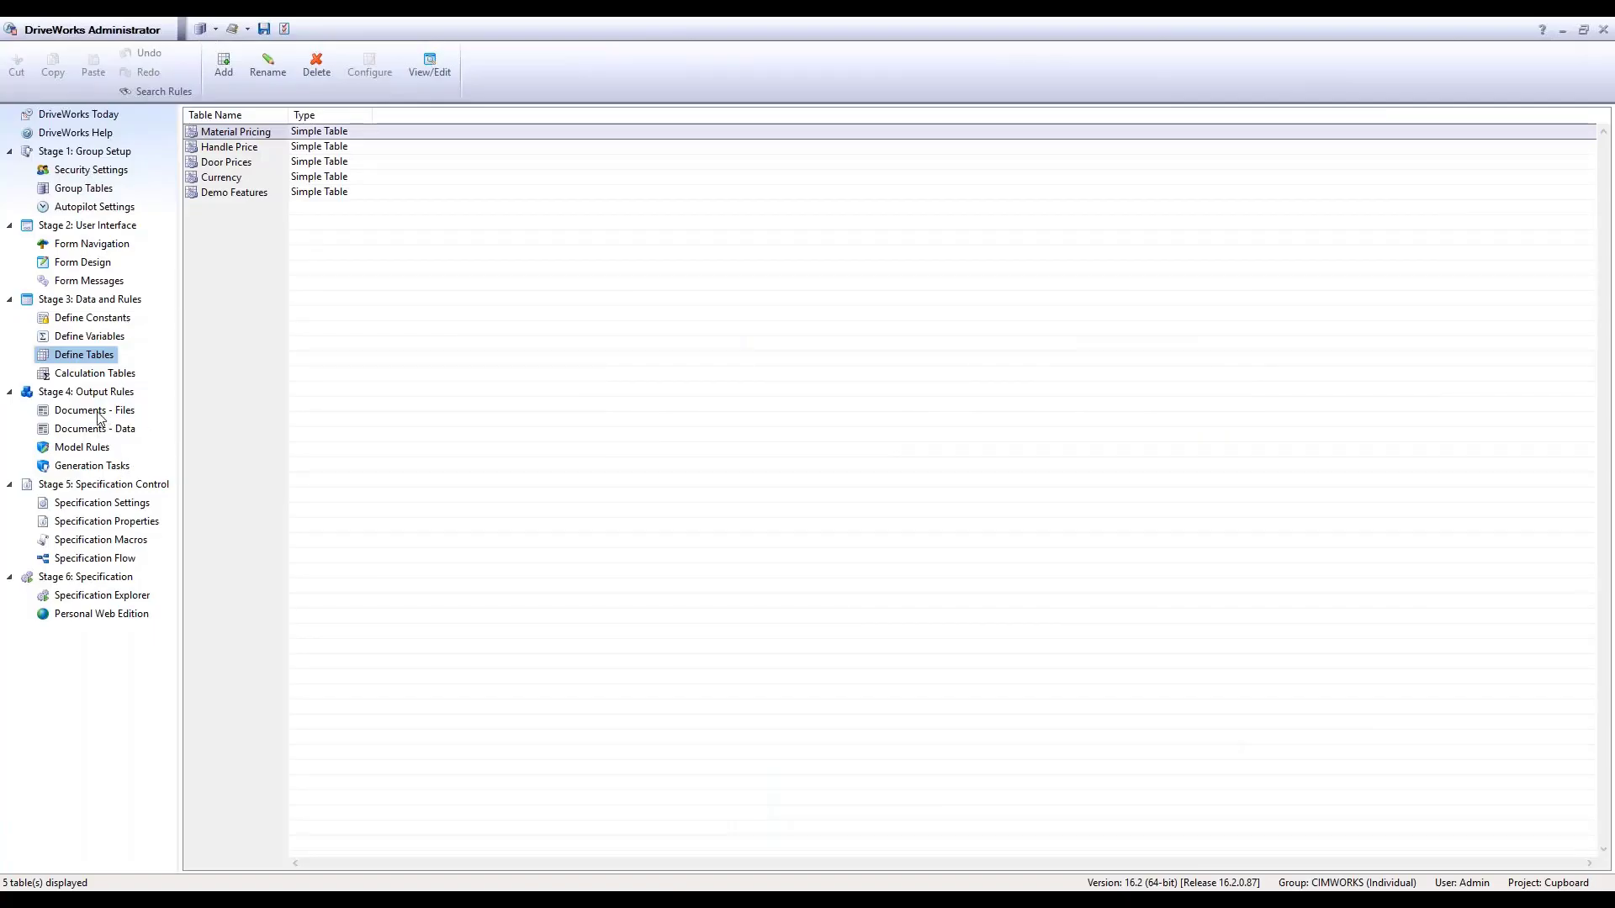
pyautogui.click(99, 412)
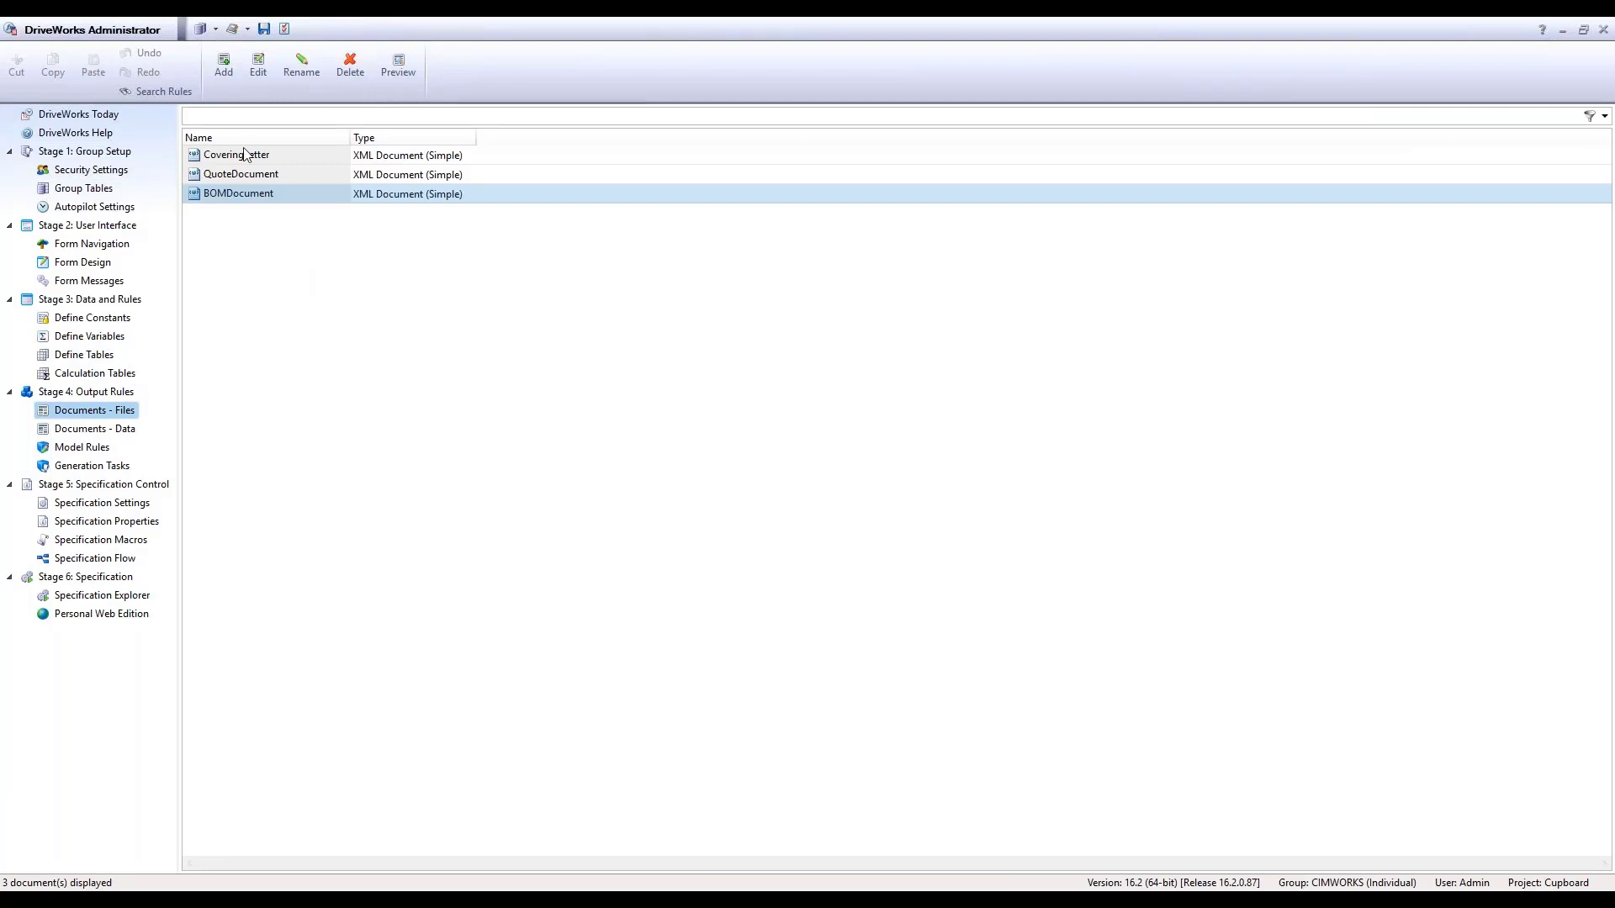
pyautogui.click(224, 67)
pyautogui.moveTo(746, 288); pyautogui.dragTo(704, 234)
pyautogui.scroll(-1, 679, 386)
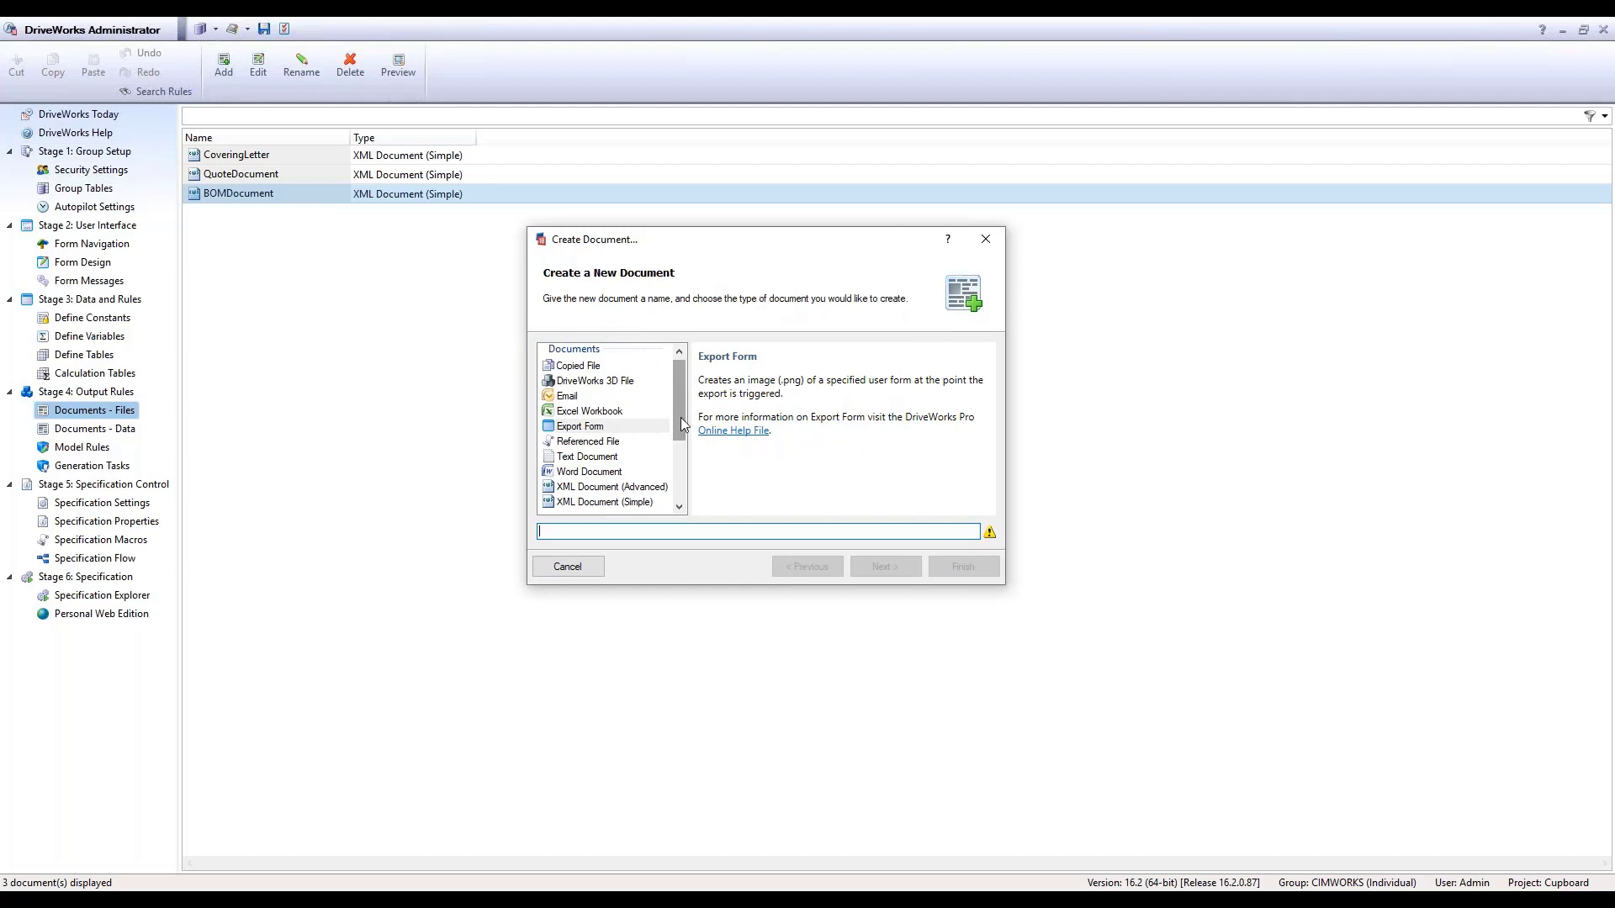
pyautogui.moveTo(681, 425); pyautogui.dragTo(684, 467)
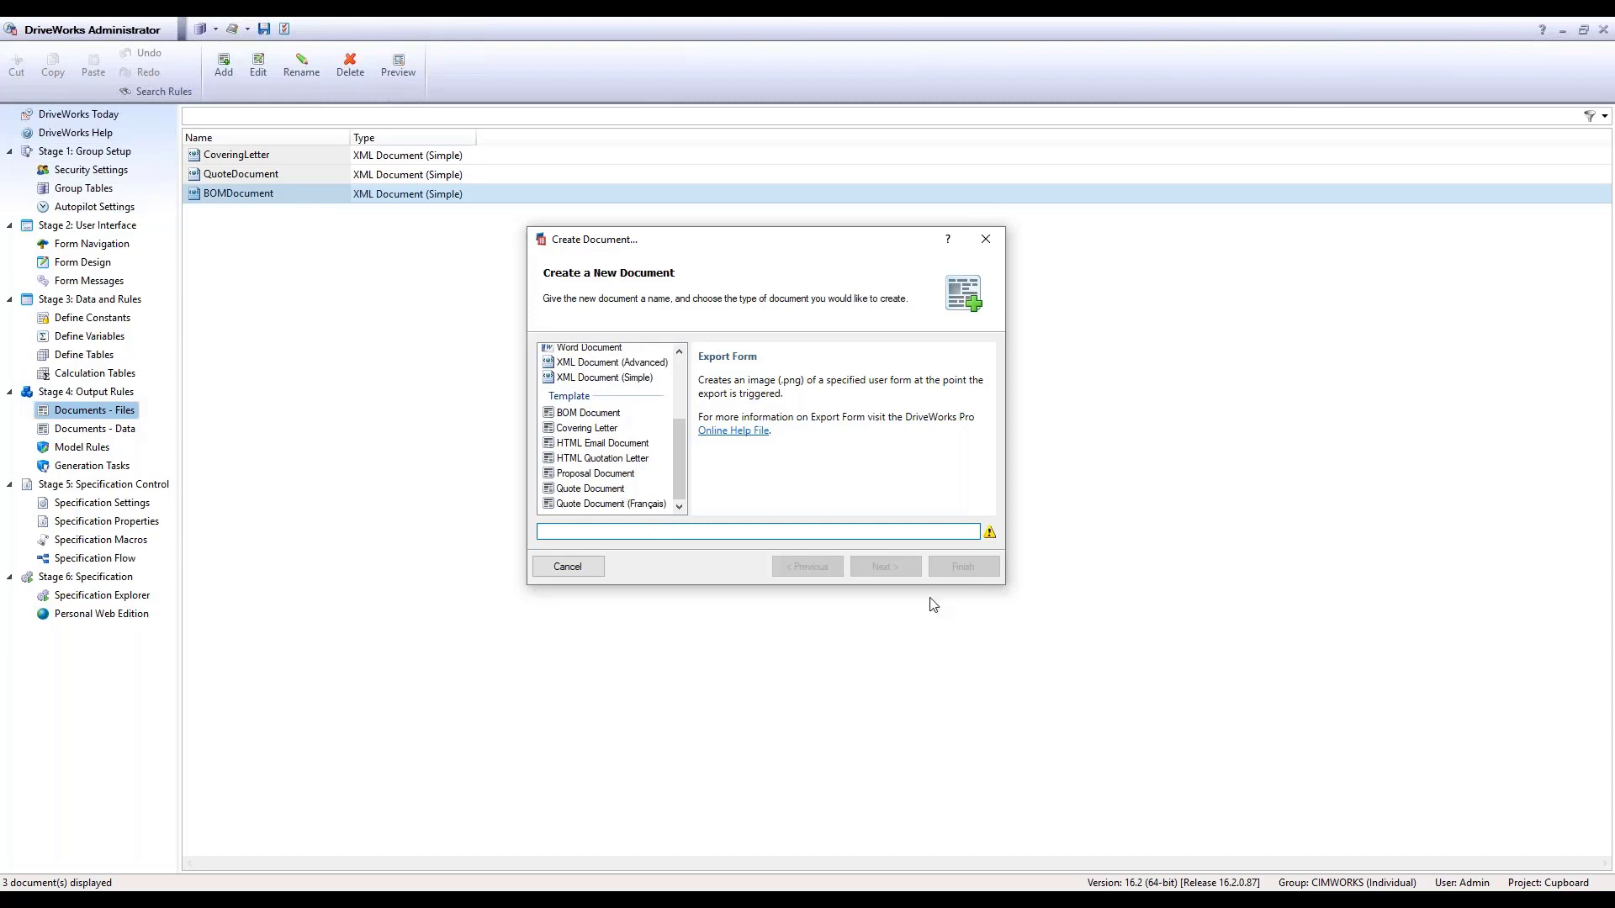
pyautogui.click(569, 568)
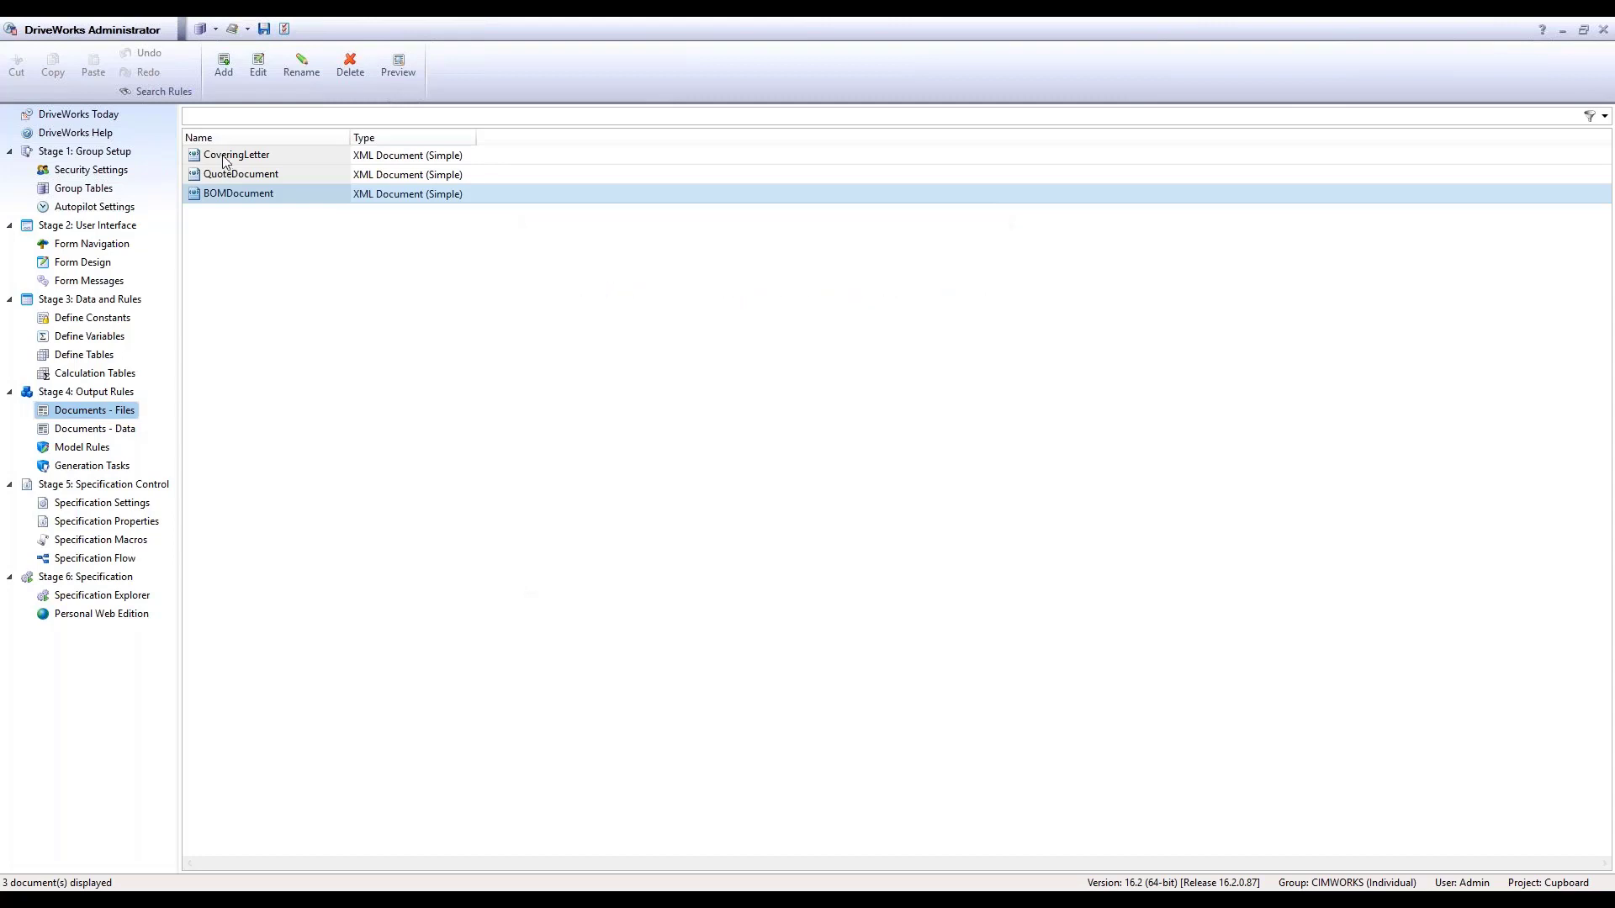
# Preview the CoveringLetter, QuoteDocument and BOMDocument in Chrome, closing each preview afterwards.
pyautogui.click(225, 162)
pyautogui.click(395, 67)
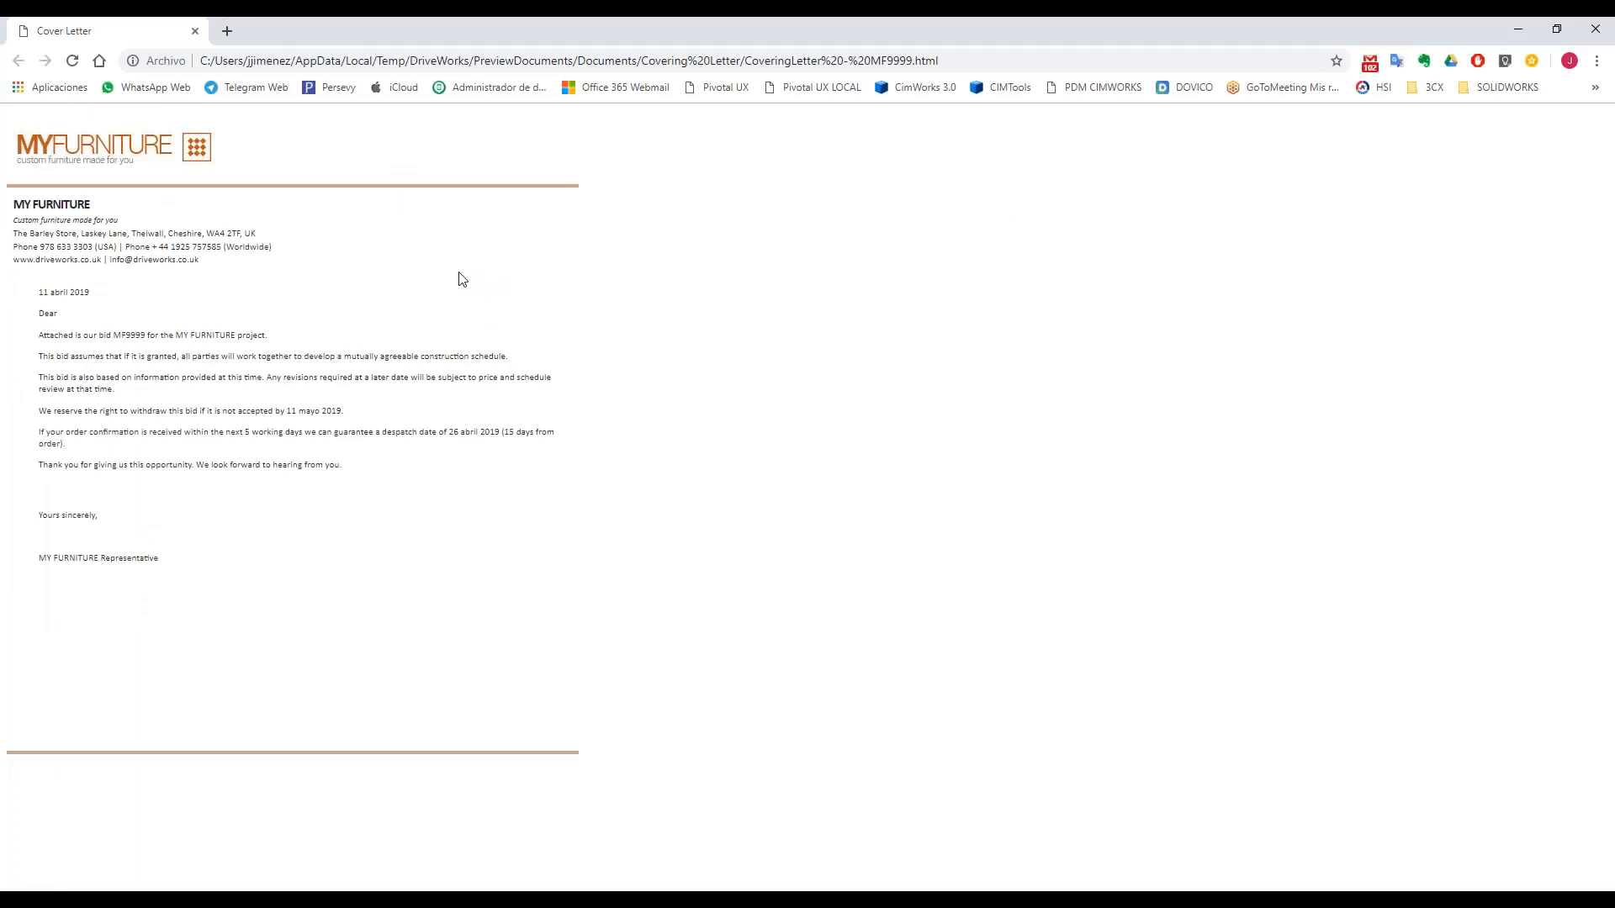
pyautogui.click(1611, 30)
pyautogui.click(395, 68)
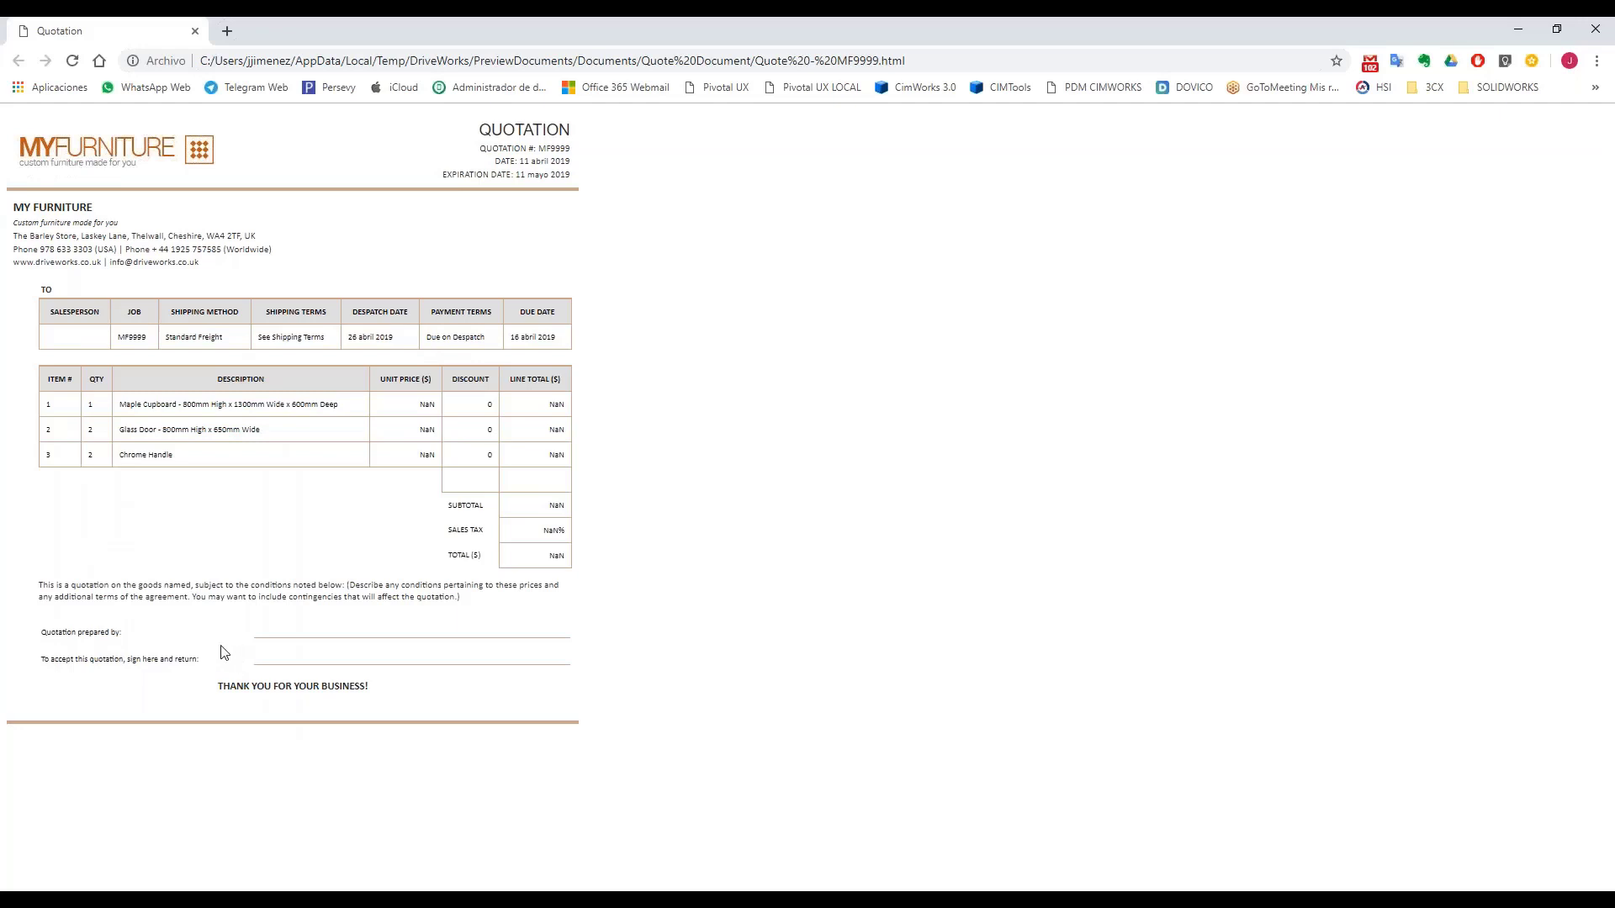
pyautogui.click(1592, 32)
pyautogui.click(293, 192)
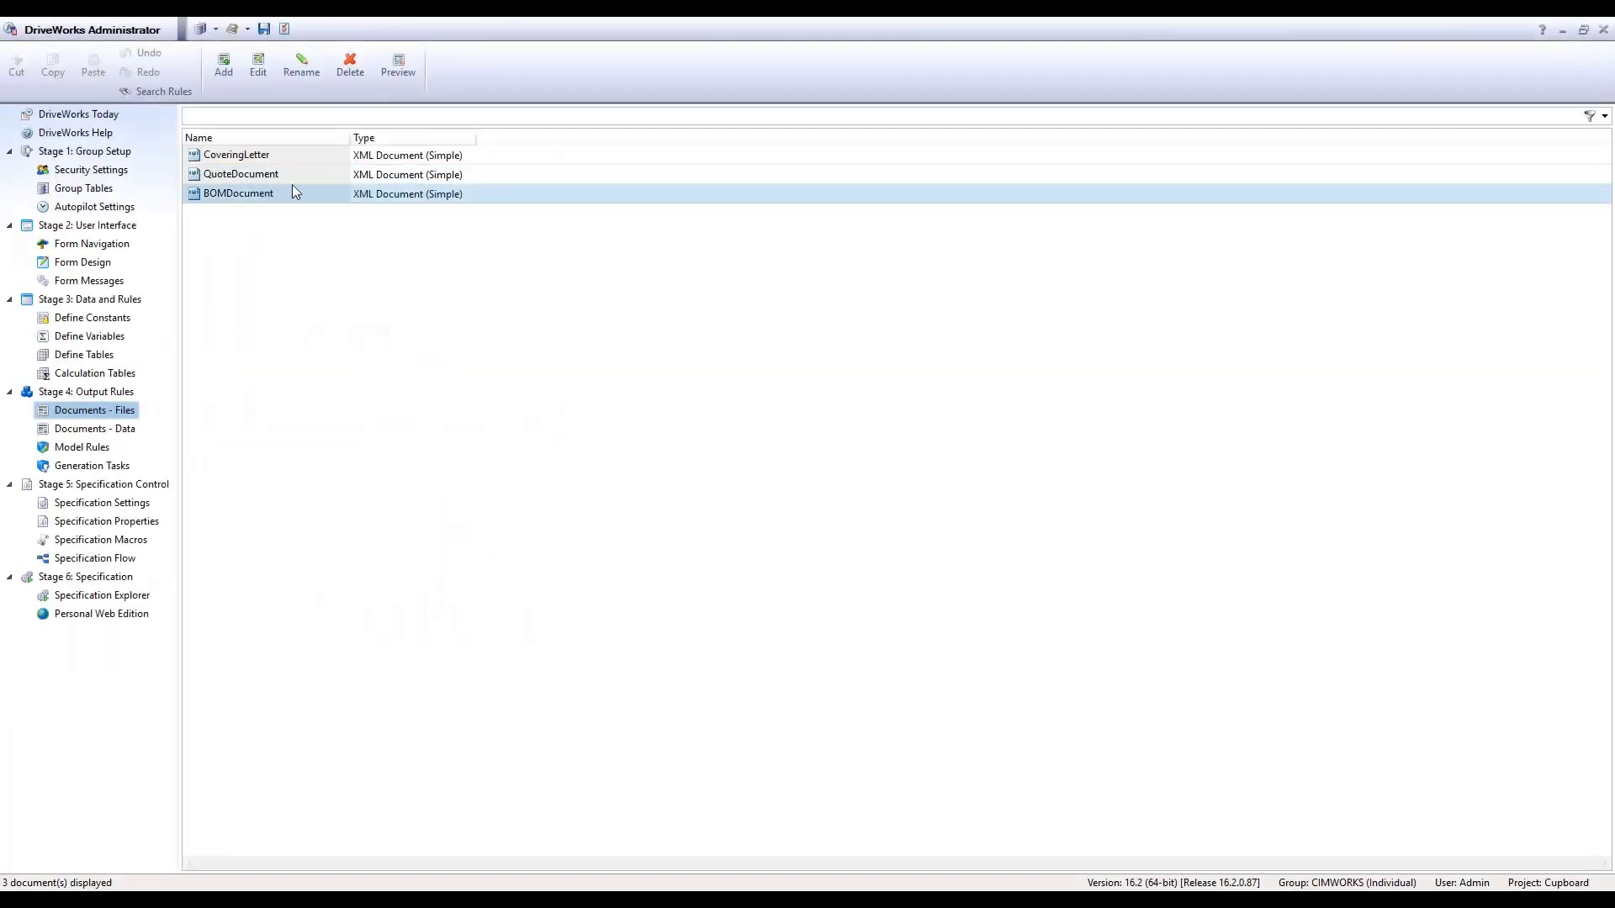
pyautogui.click(401, 63)
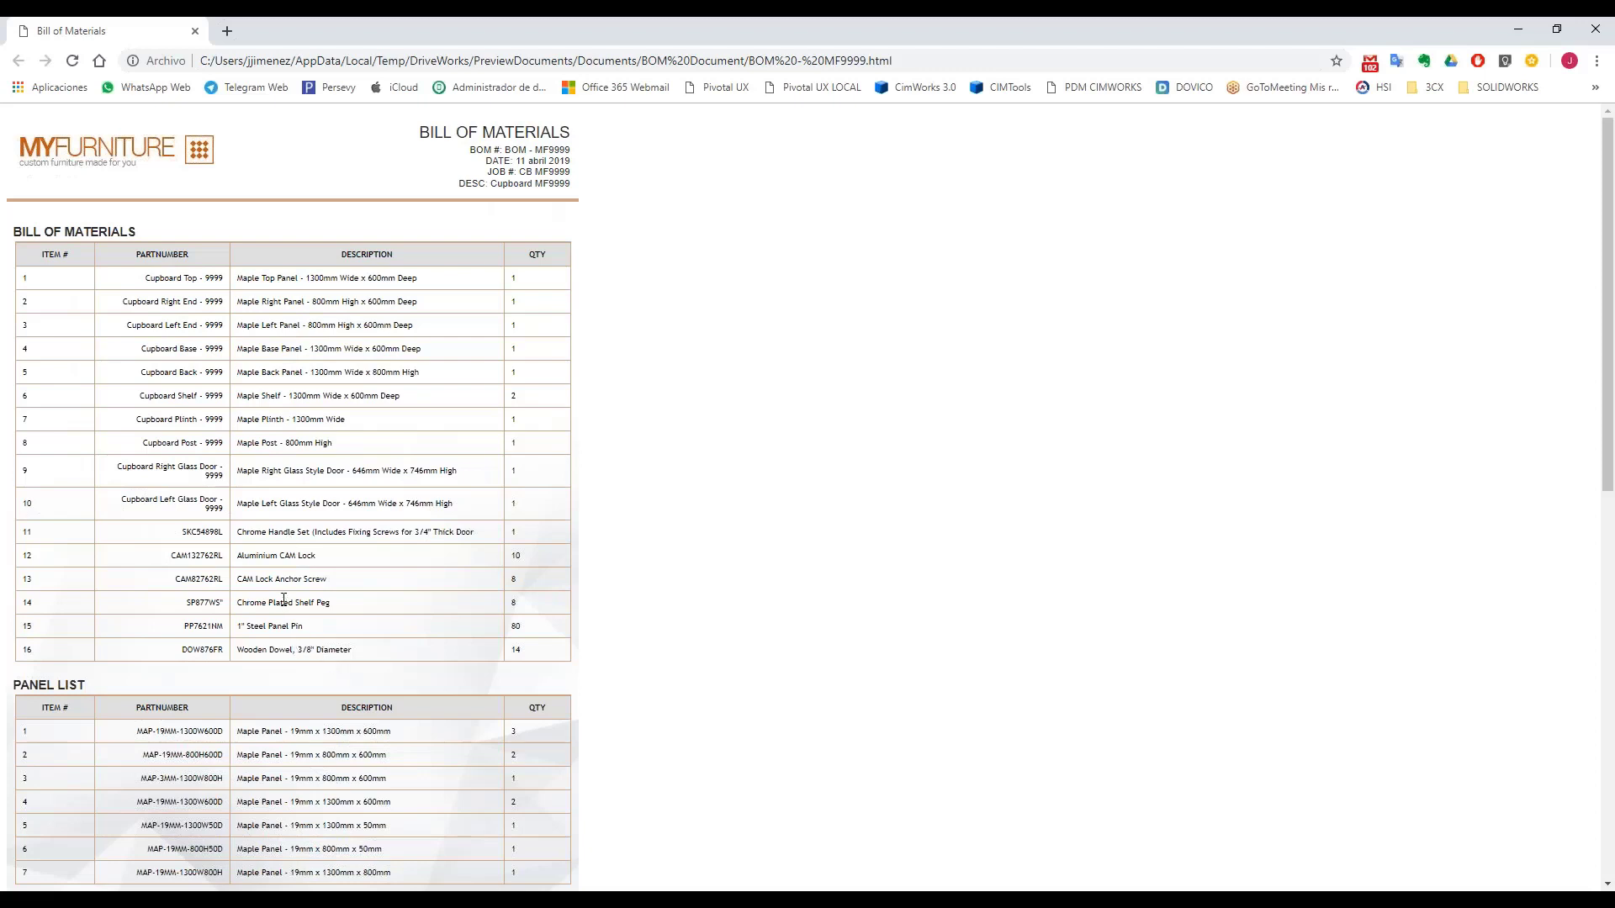
pyautogui.click(1595, 30)
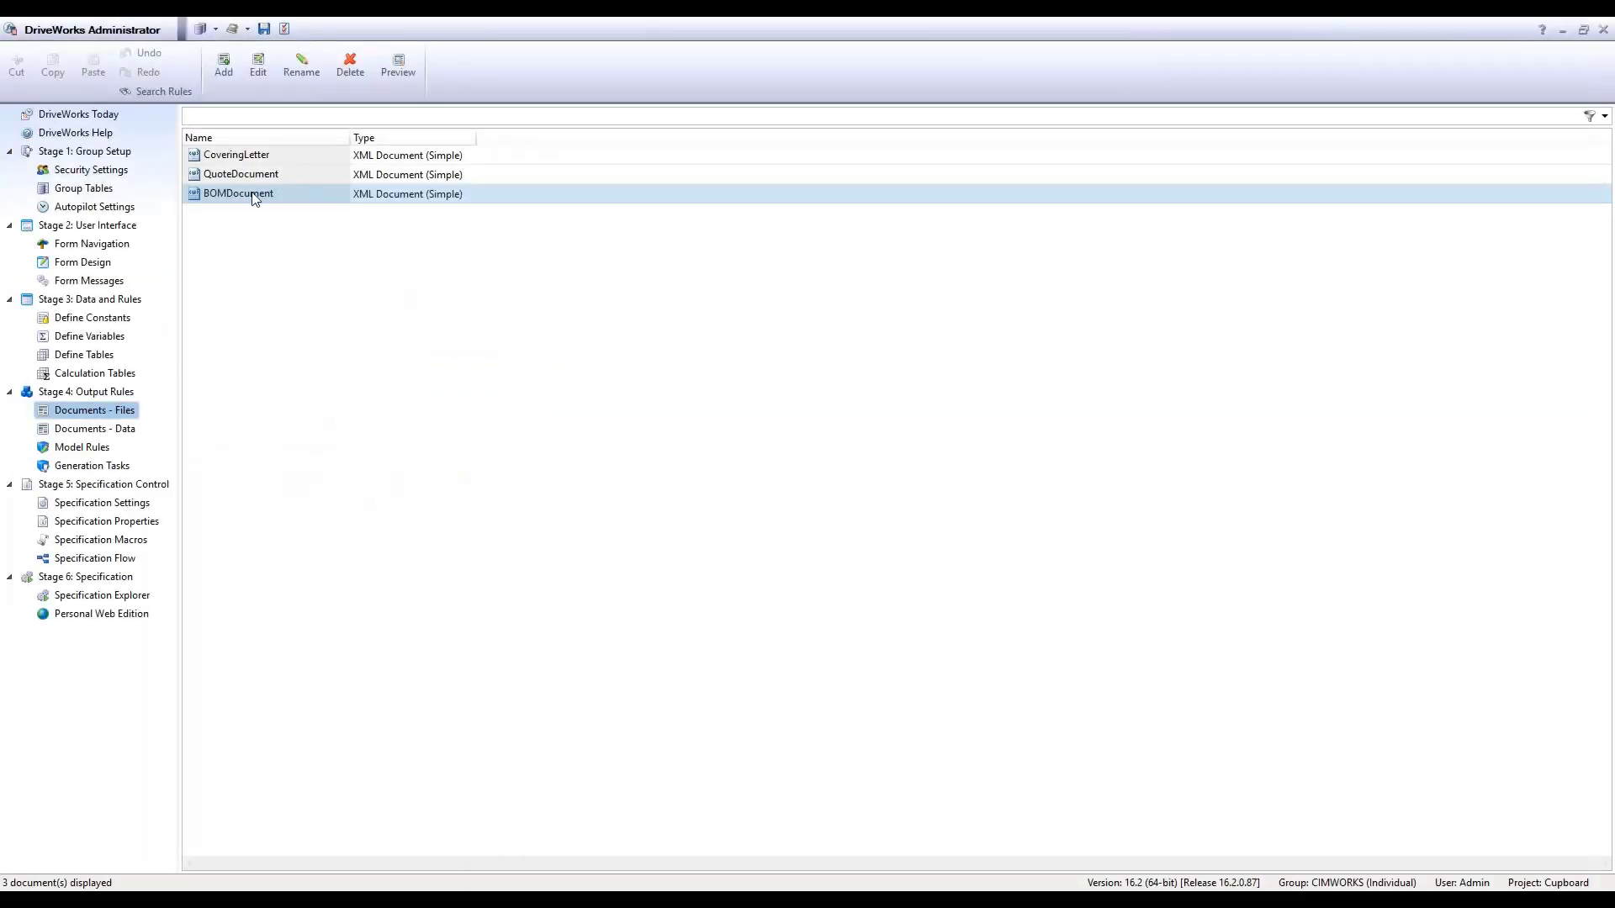
pyautogui.click(259, 78)
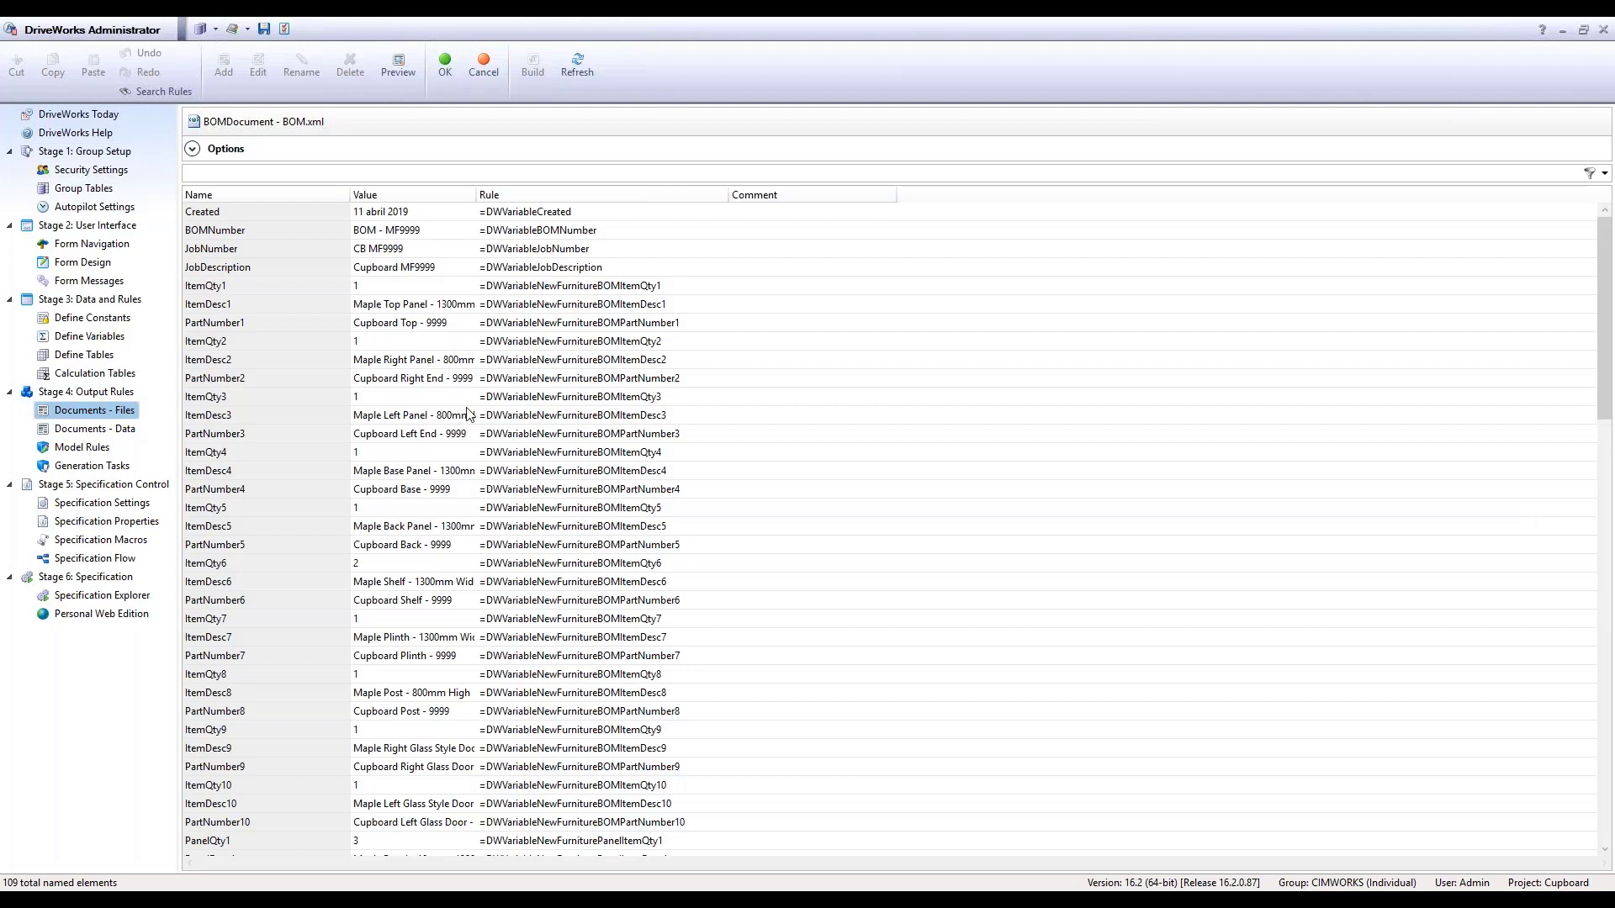
pyautogui.click(483, 74)
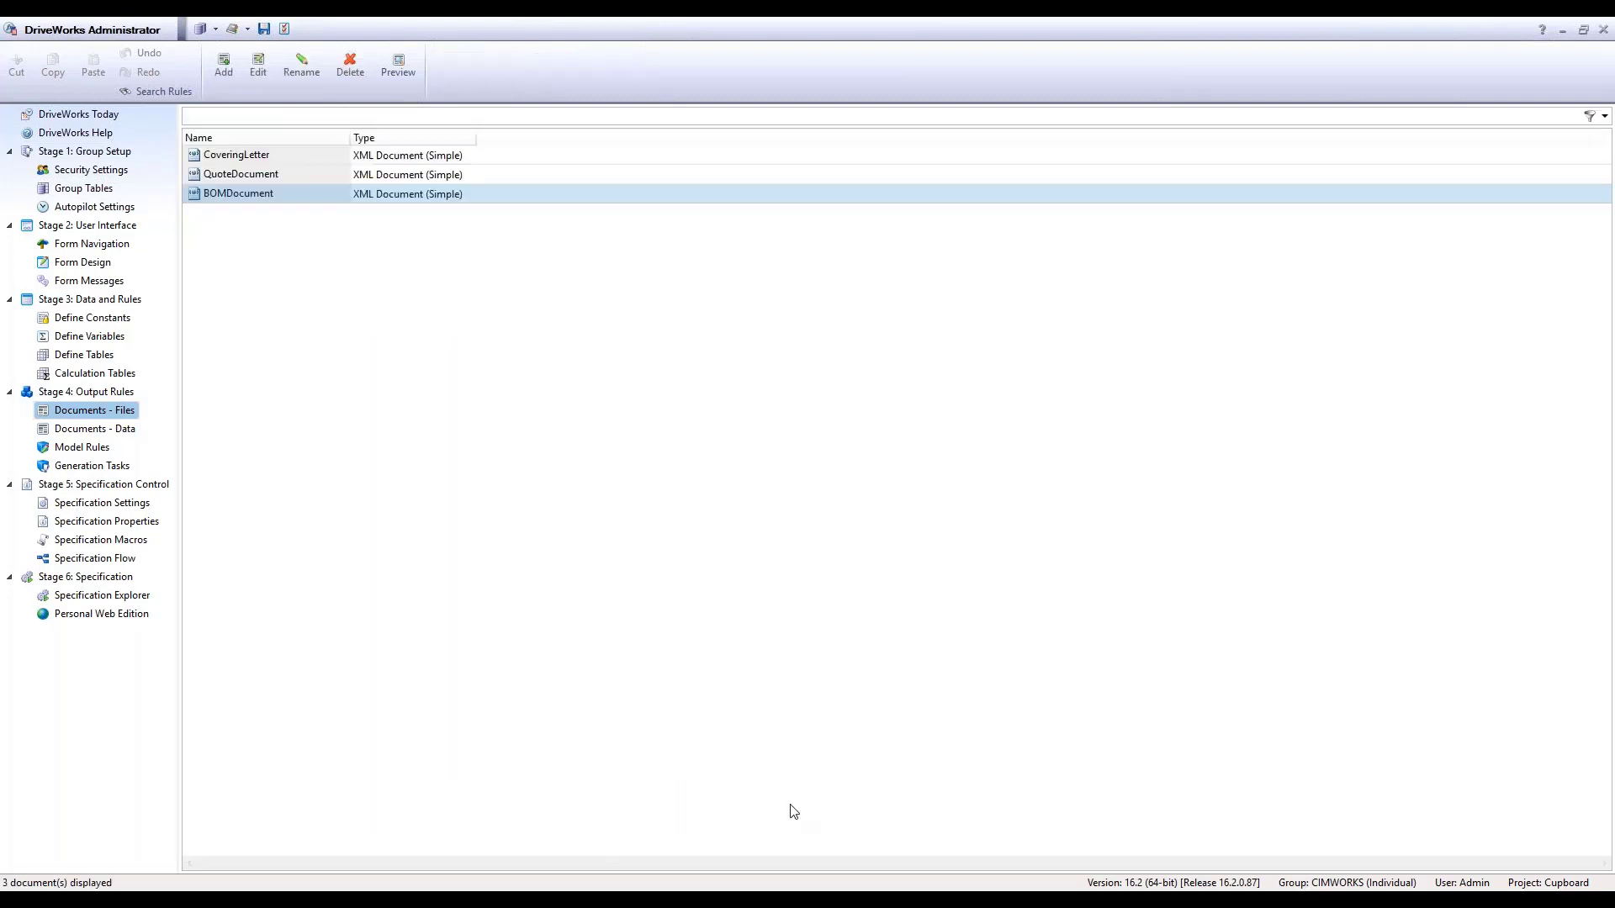
# Advance the PowerPoint slideshow two slides to 'Reglas de control', then return to DriveWorks Administrator.
pyautogui.moveTo(722, 900)
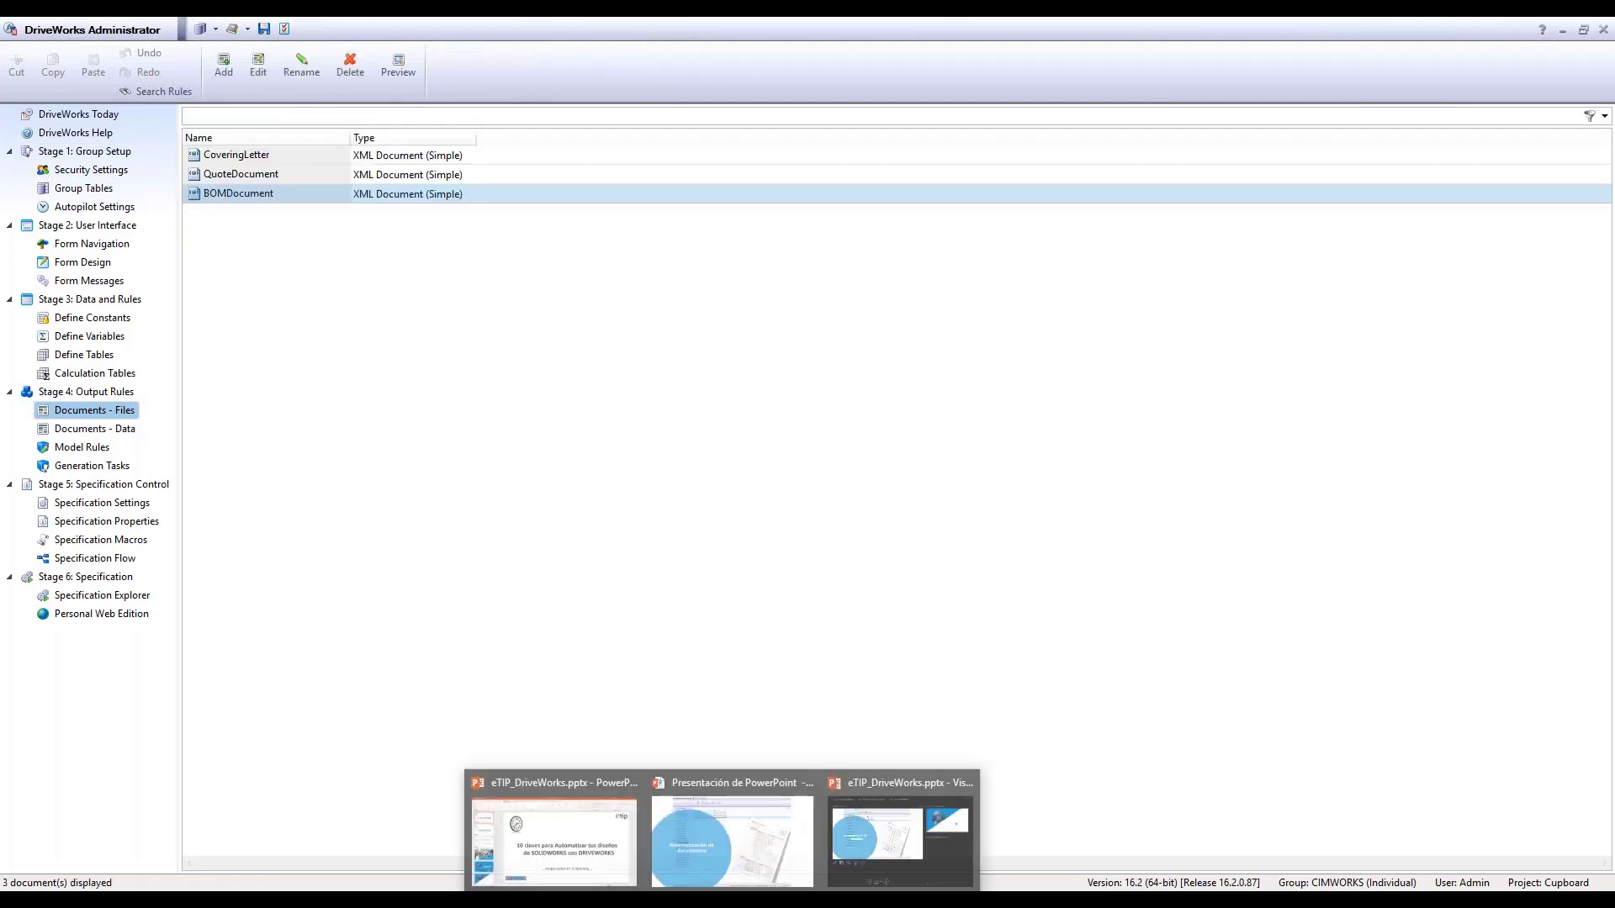
pyautogui.click(708, 837)
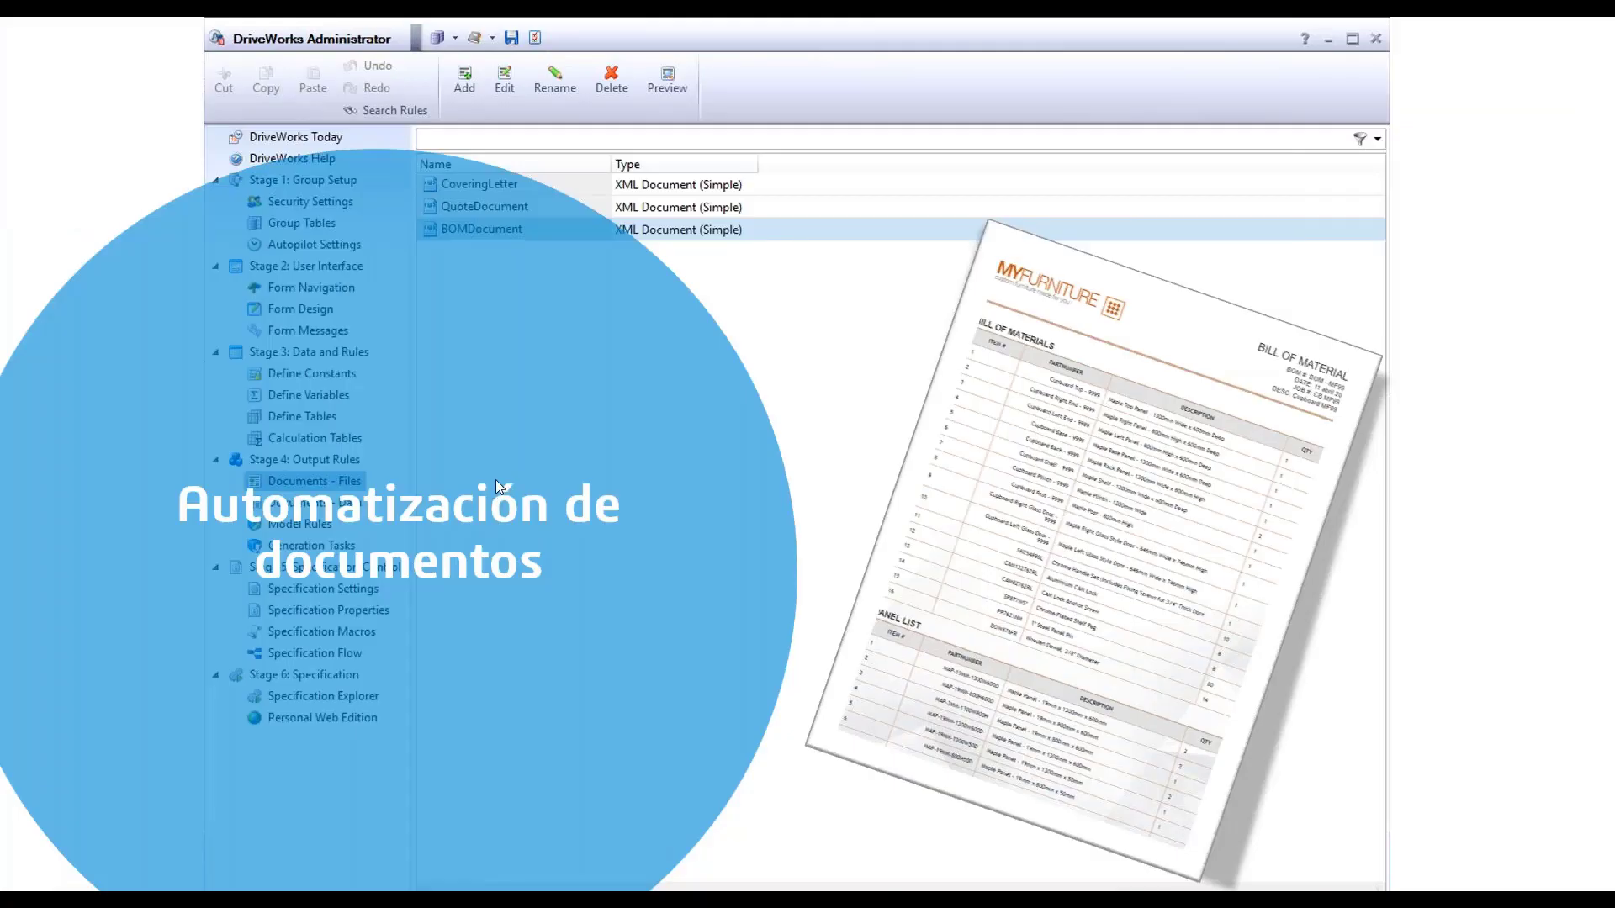
pyautogui.click(496, 479)
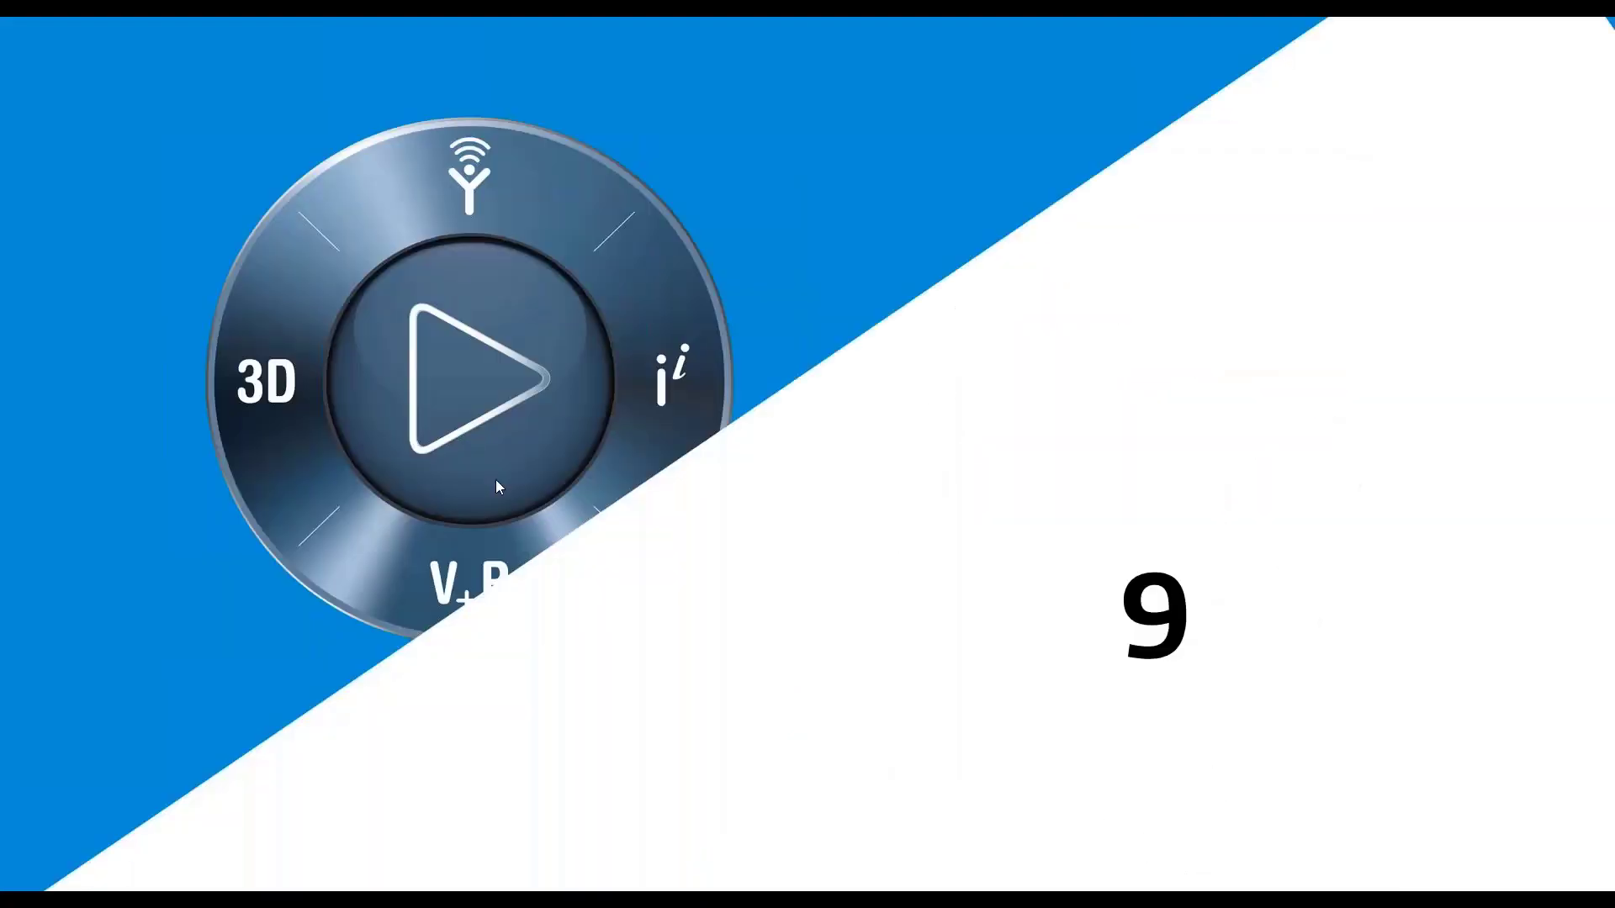
pyautogui.click(496, 480)
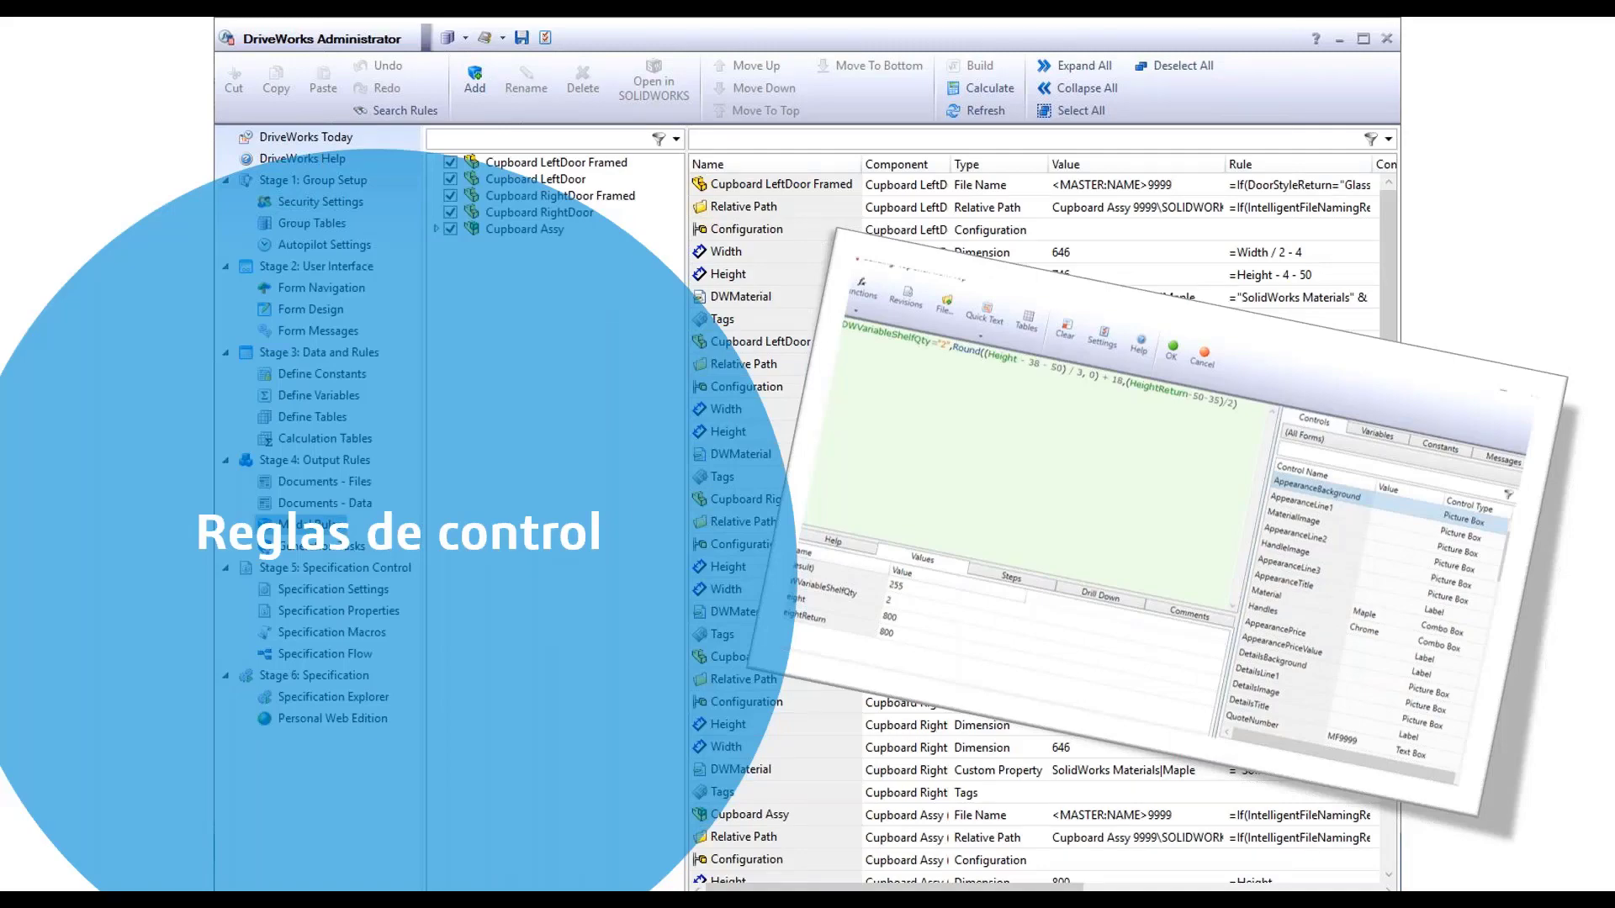
pyautogui.hotkey('alt', 'Tab')
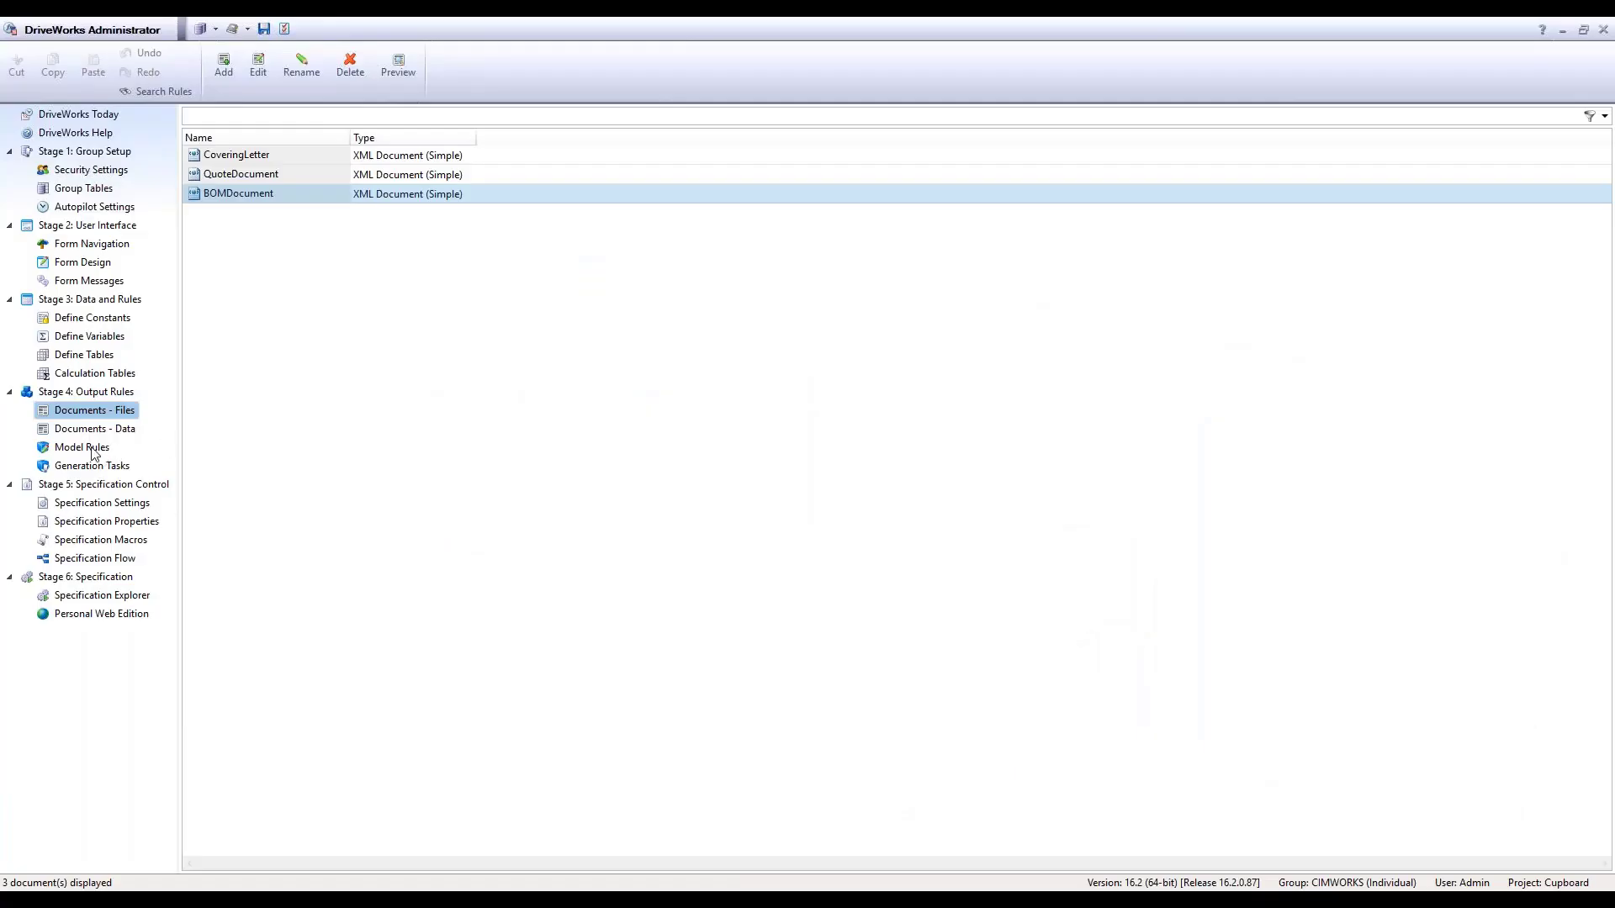
# Show the cupboard's Model Rules and inspect the ShelfQty rule's formula.
pyautogui.click(92, 450)
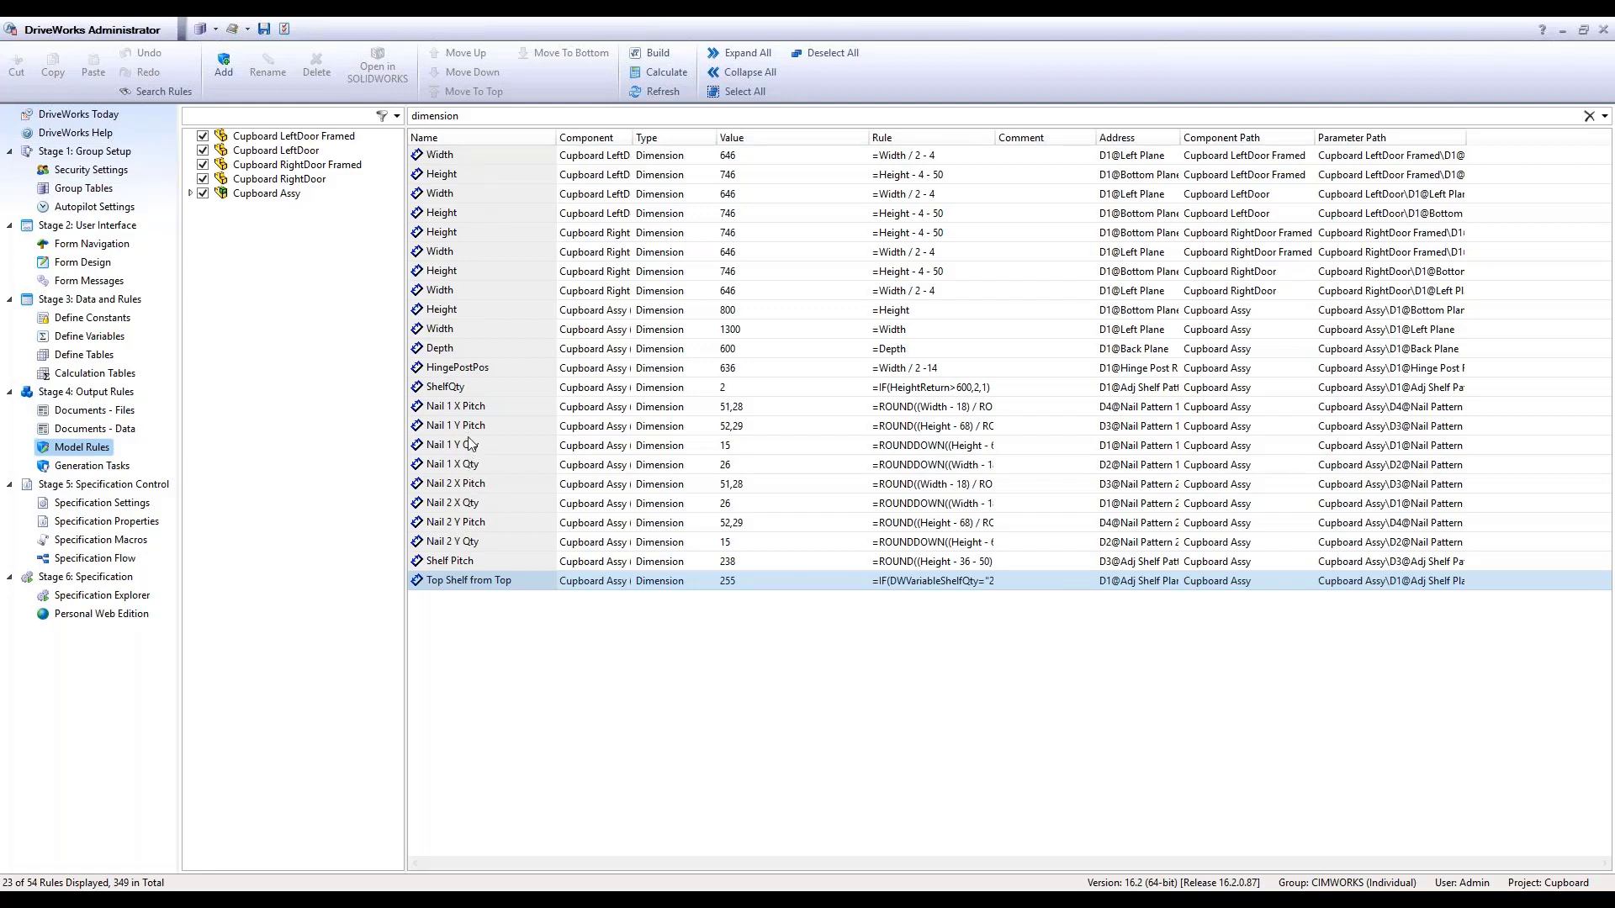
pyautogui.click(448, 391)
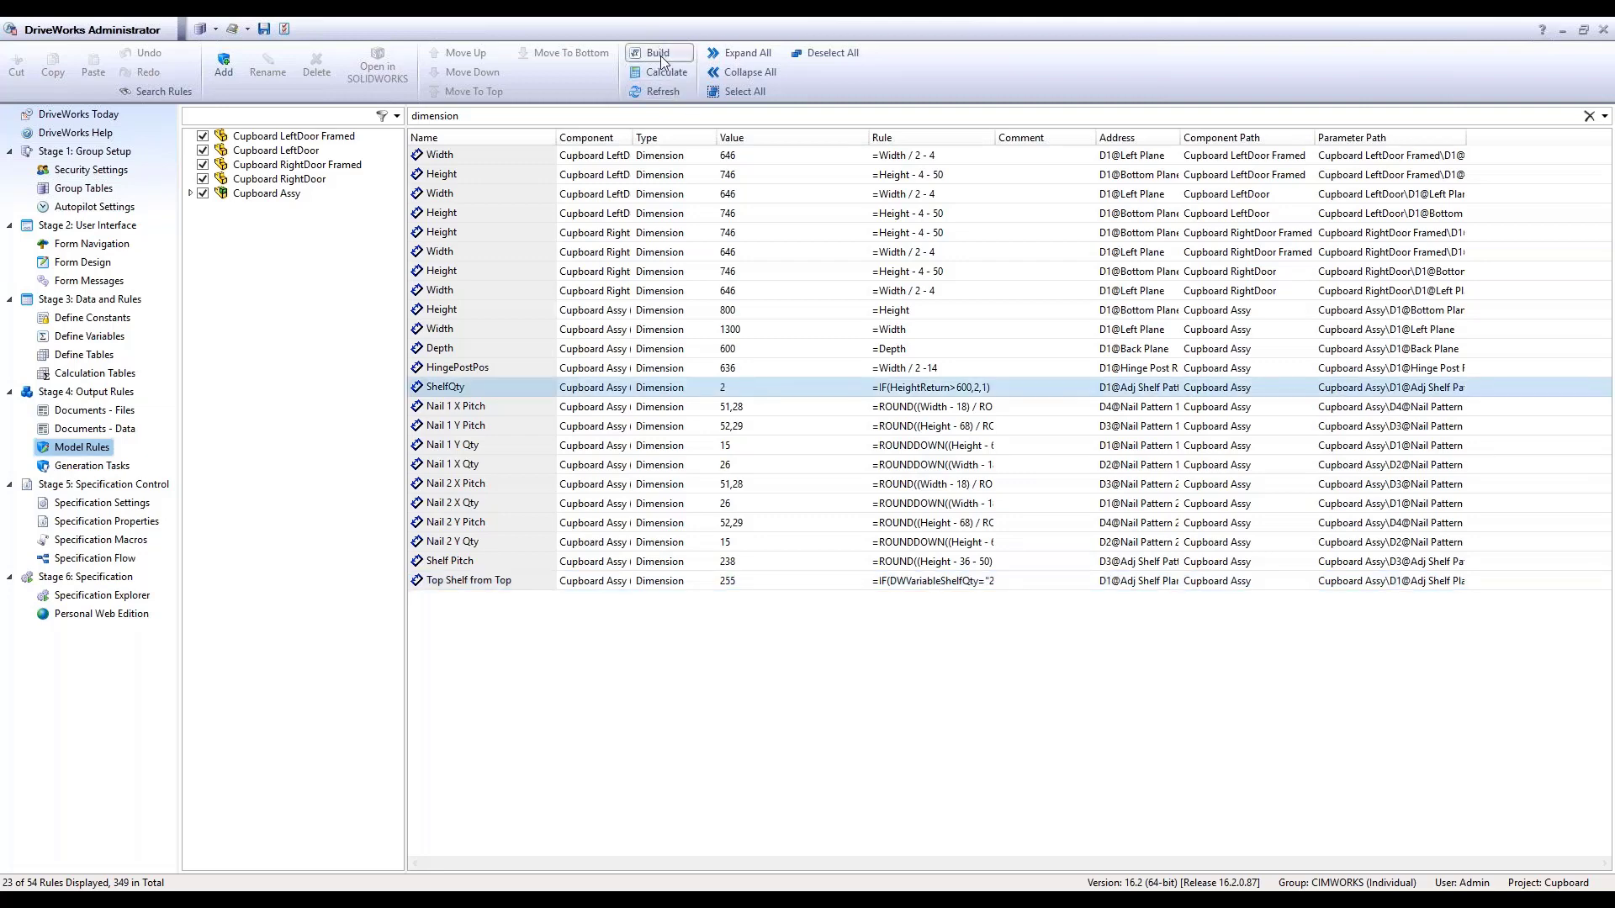
pyautogui.click(660, 56)
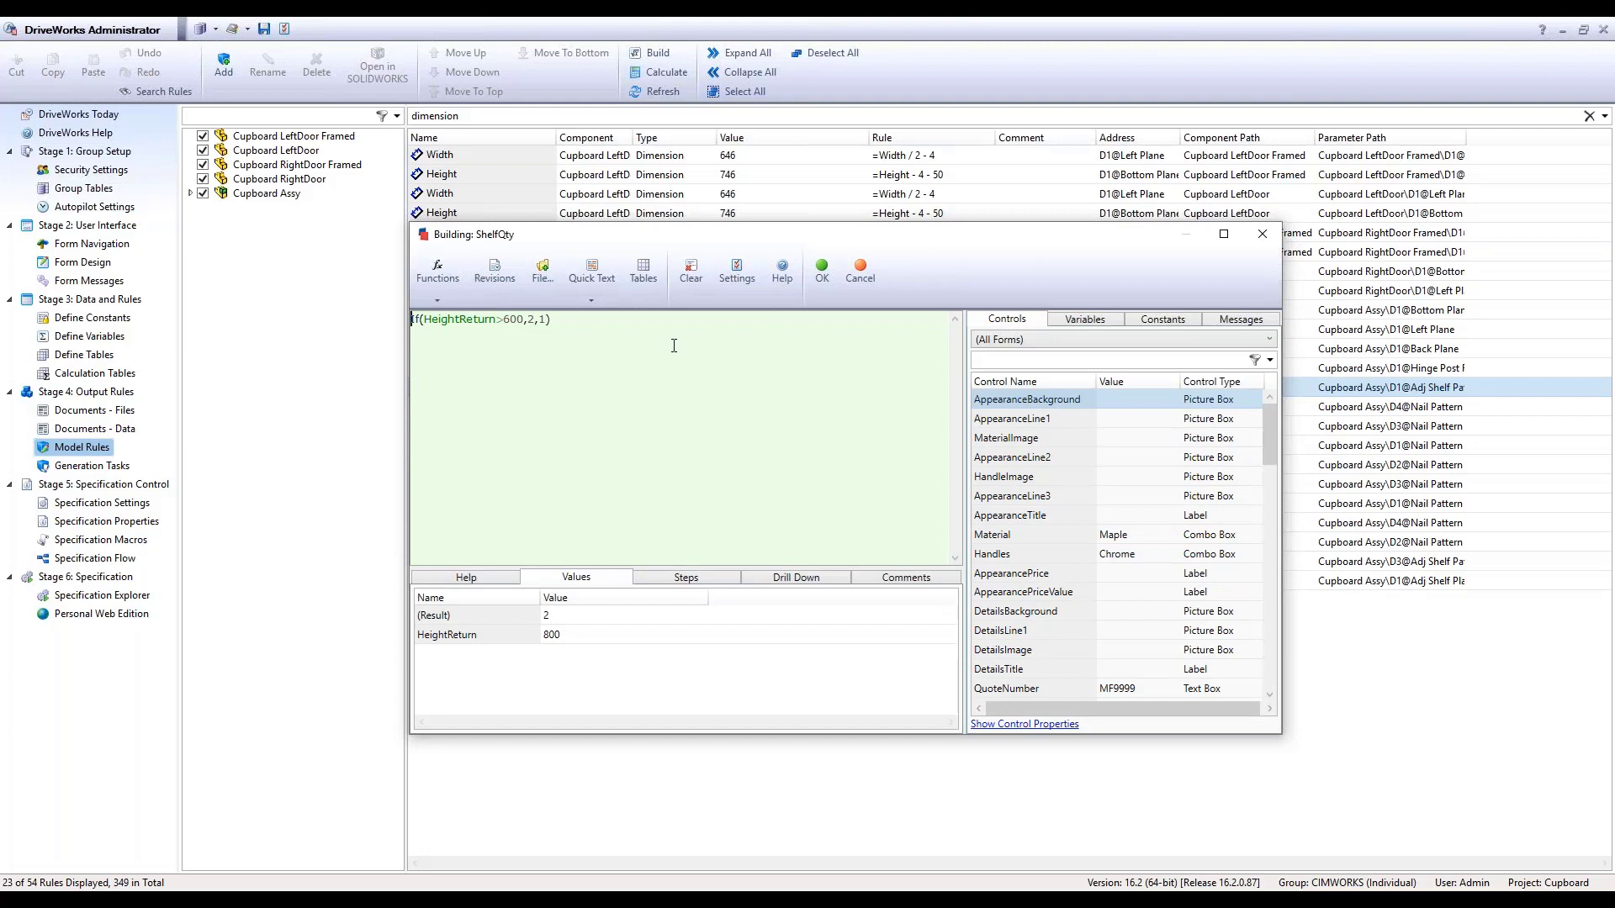
pyautogui.click(1264, 235)
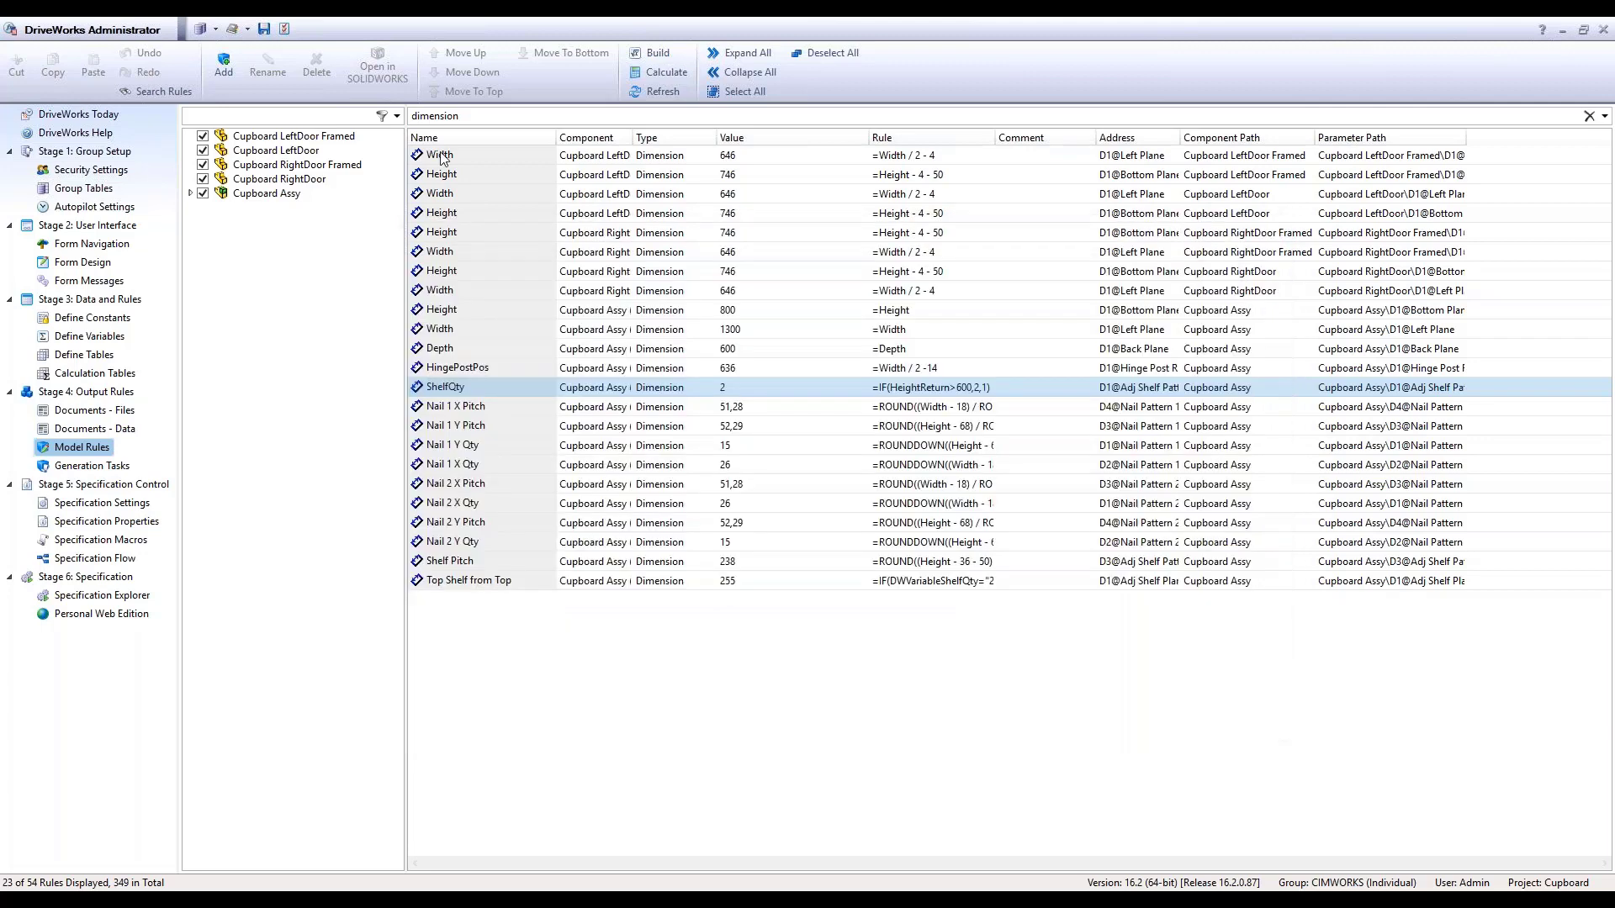
# Inspect the left framed door's Height formula (=Height - 4 - 50), then clear the dimension filter.
pyautogui.click(443, 158)
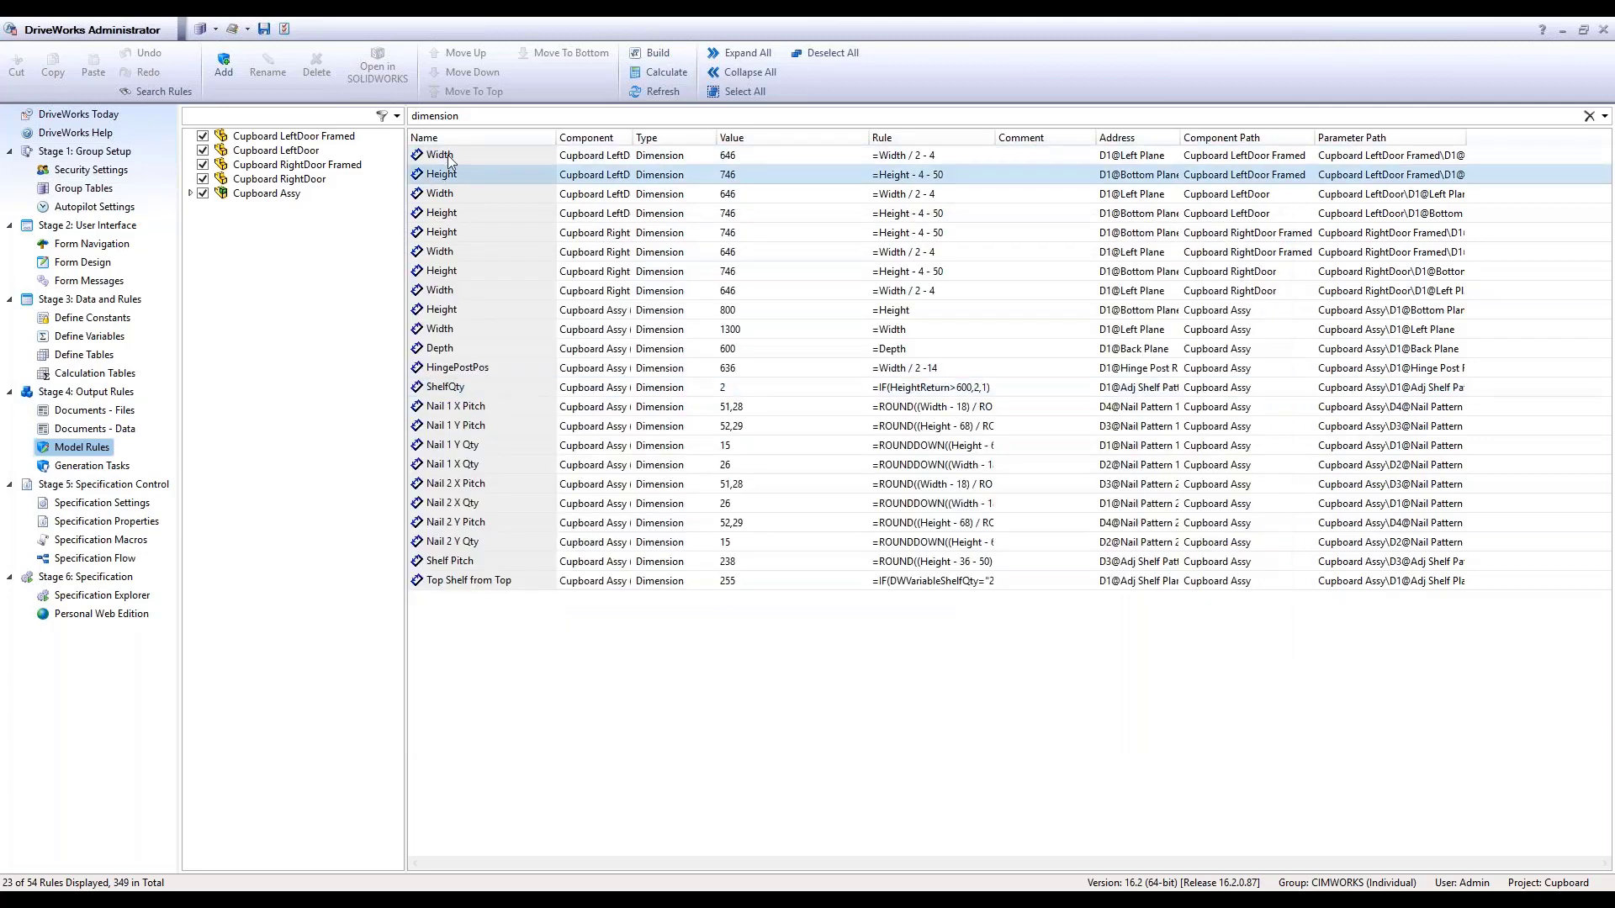
pyautogui.click(444, 175)
pyautogui.click(659, 54)
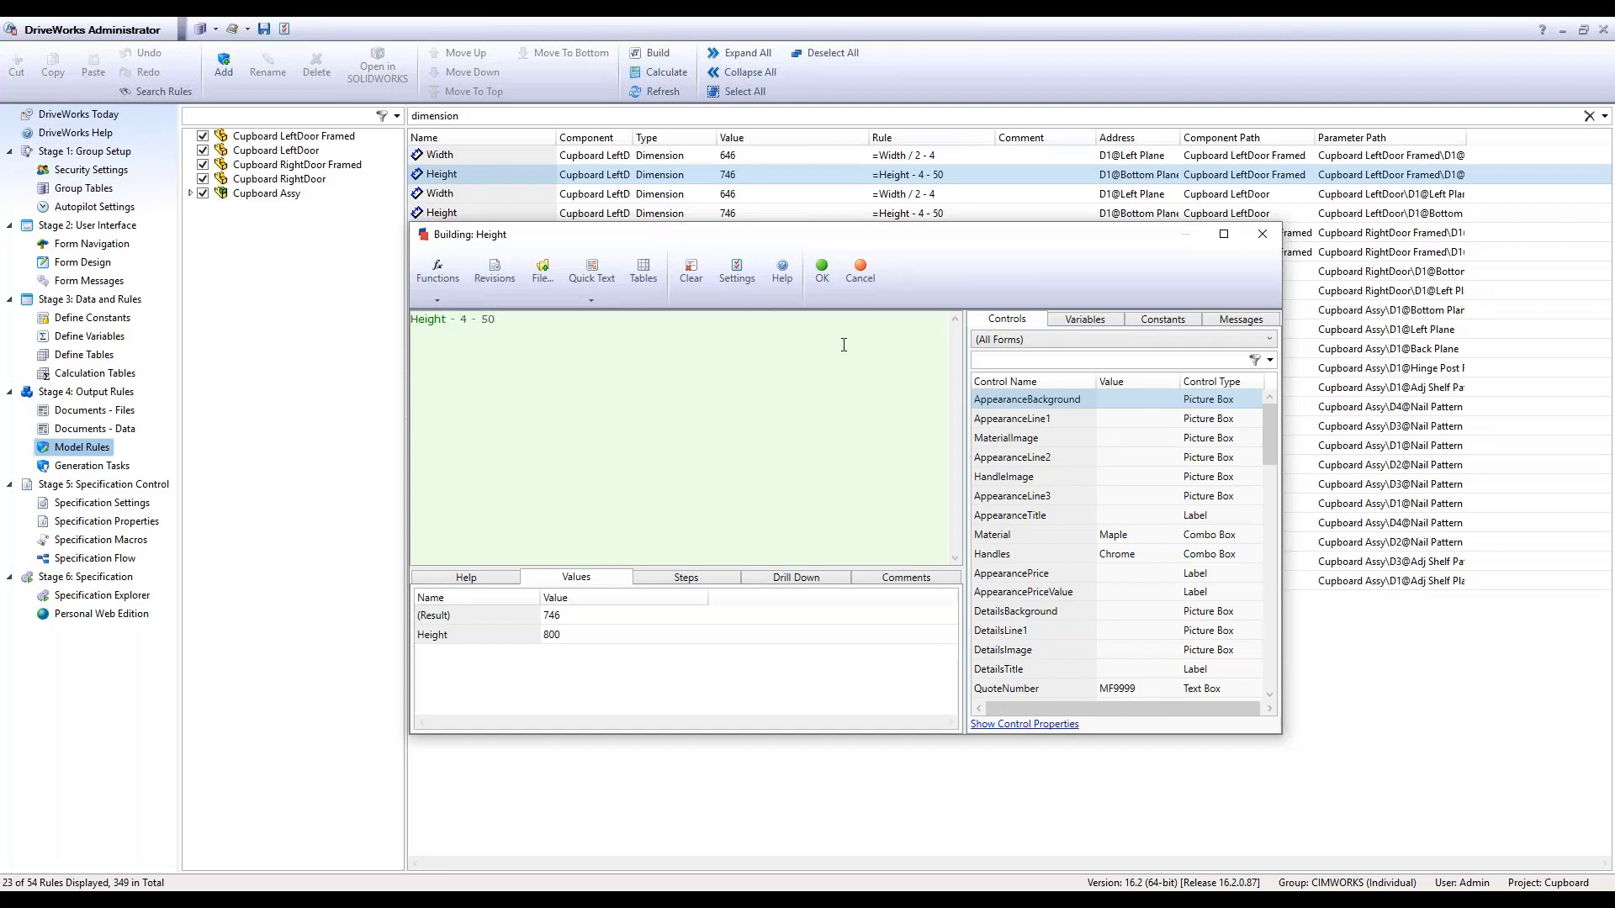
pyautogui.click(1265, 240)
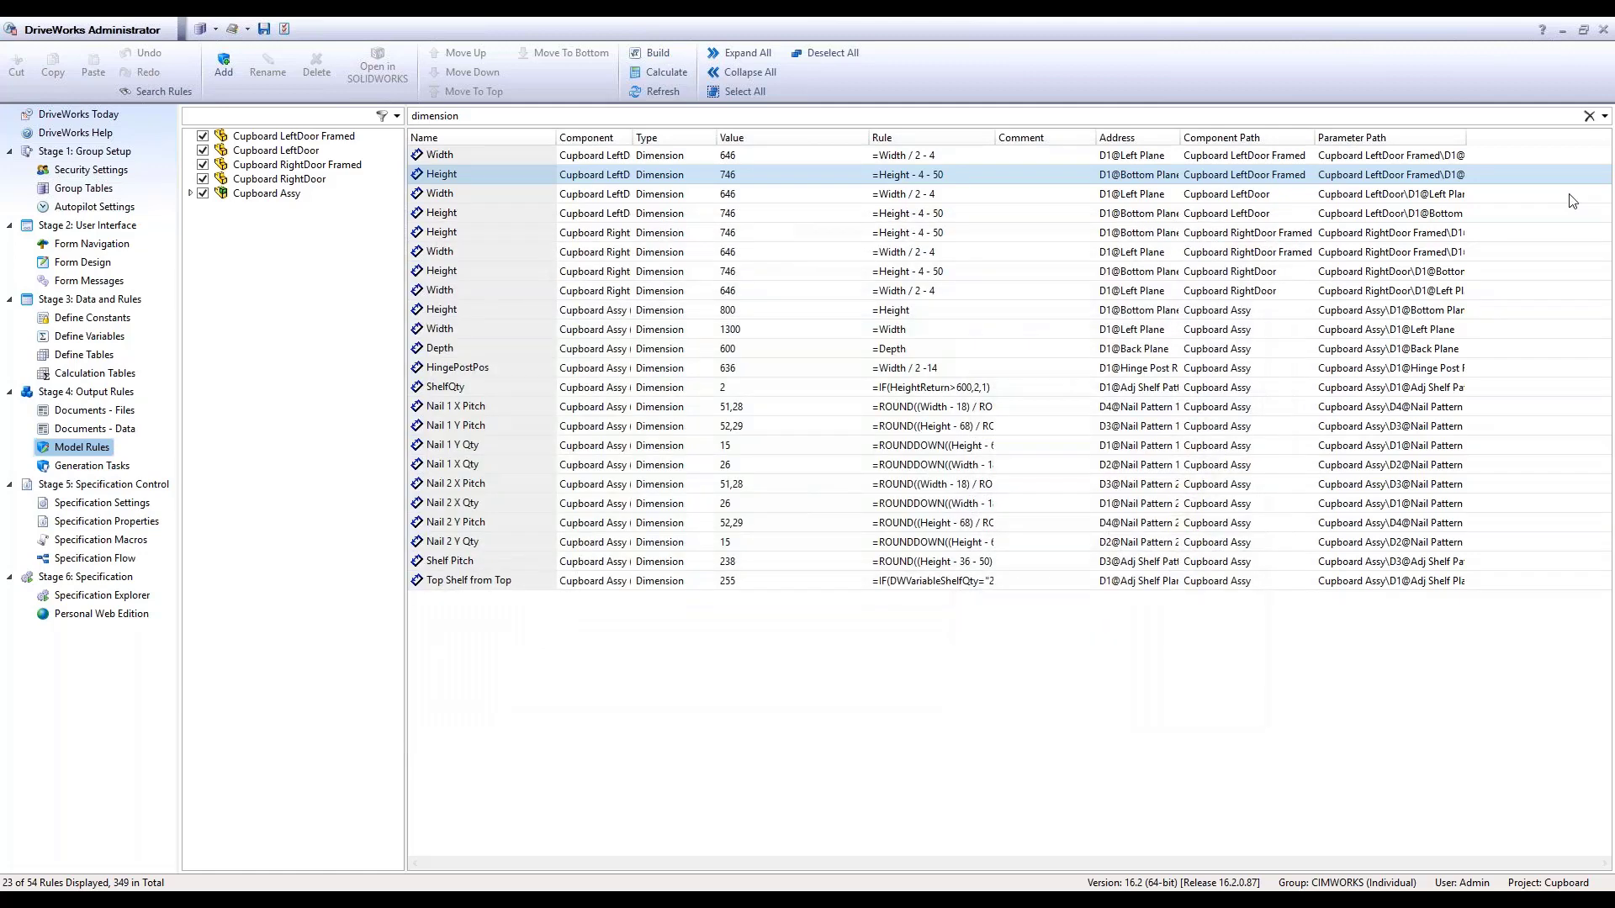
pyautogui.click(1589, 116)
pyautogui.write('filen')
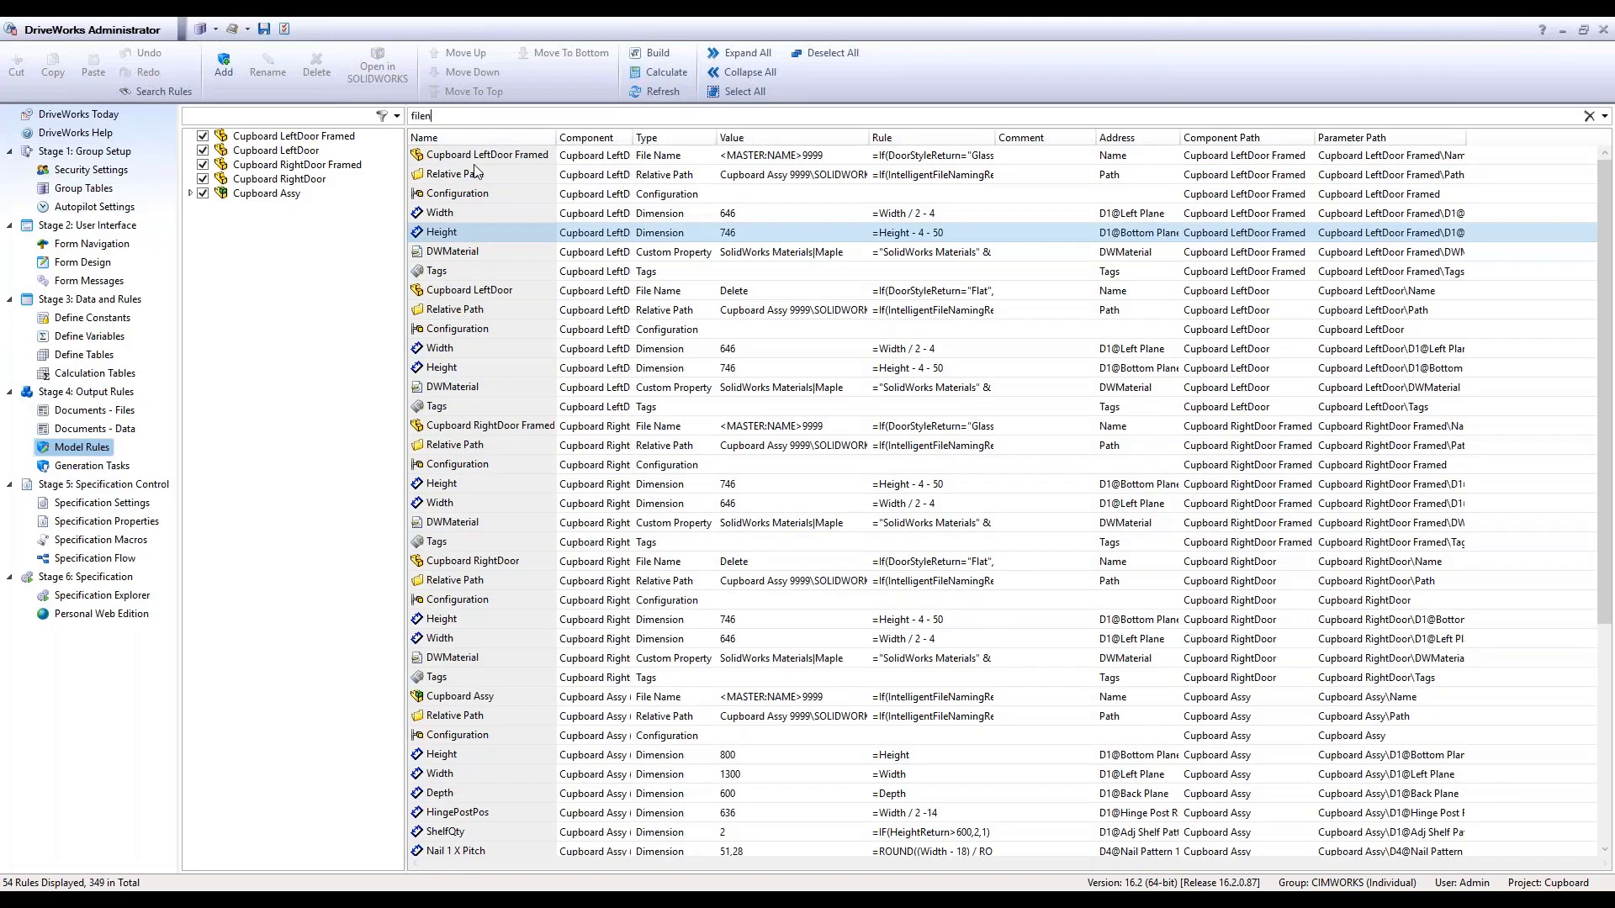
pyautogui.write('ame')
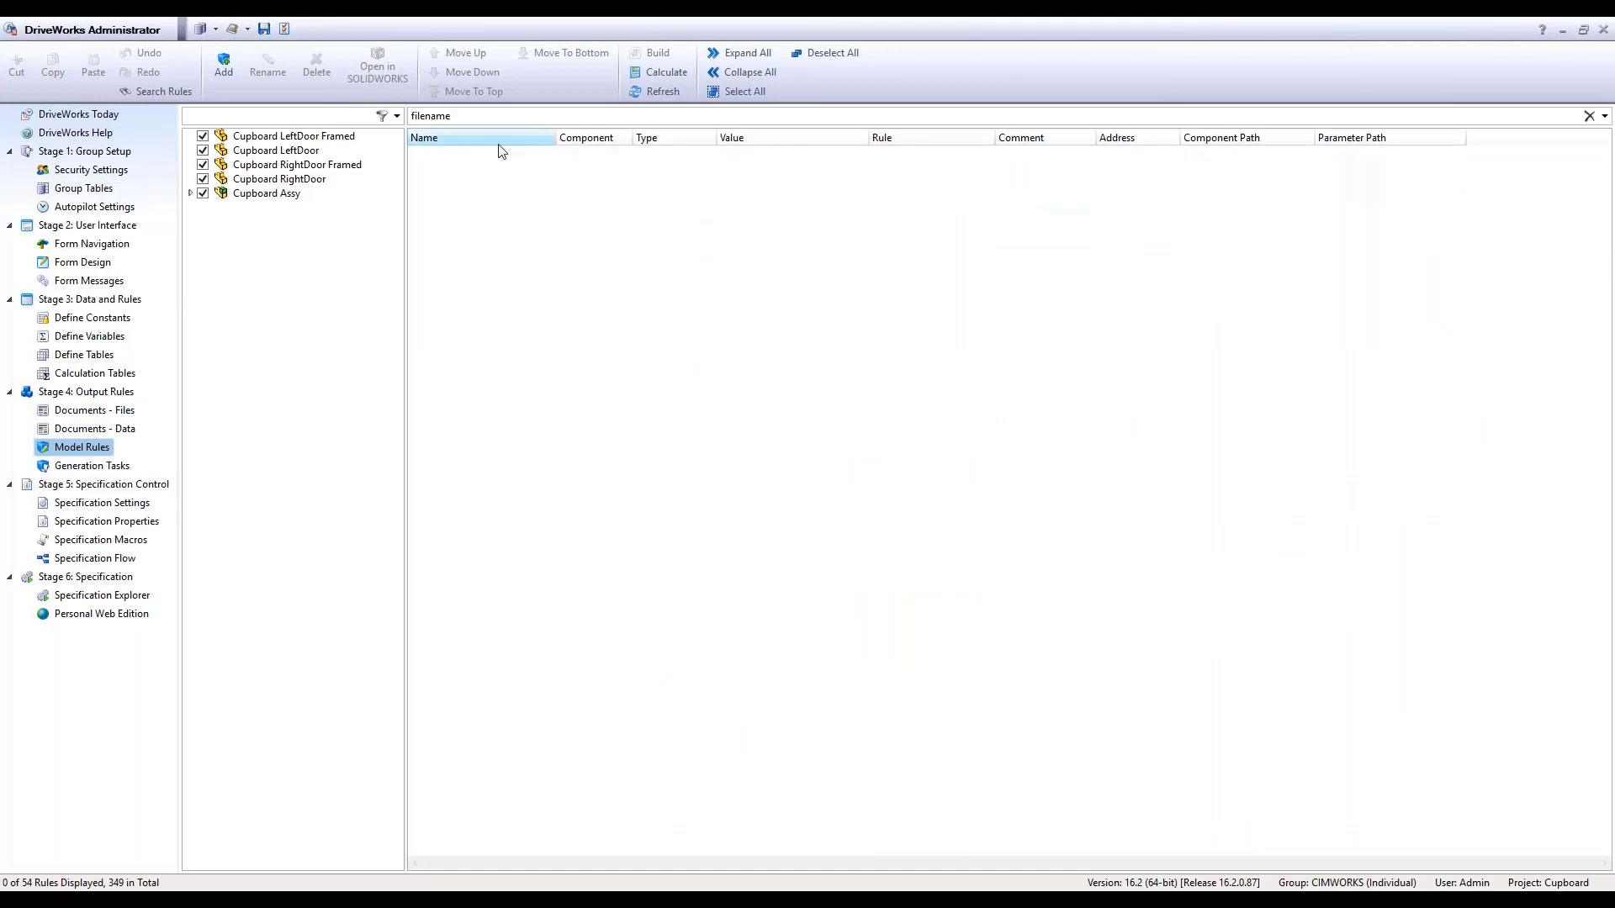
pyautogui.hotkey('shift', 'Left')
pyautogui.hotkey('shift', 'Left')
pyautogui.hotkey('shift', 'Left')
pyautogui.hotkey('shift', 'Left')
pyautogui.press('BackSpace')
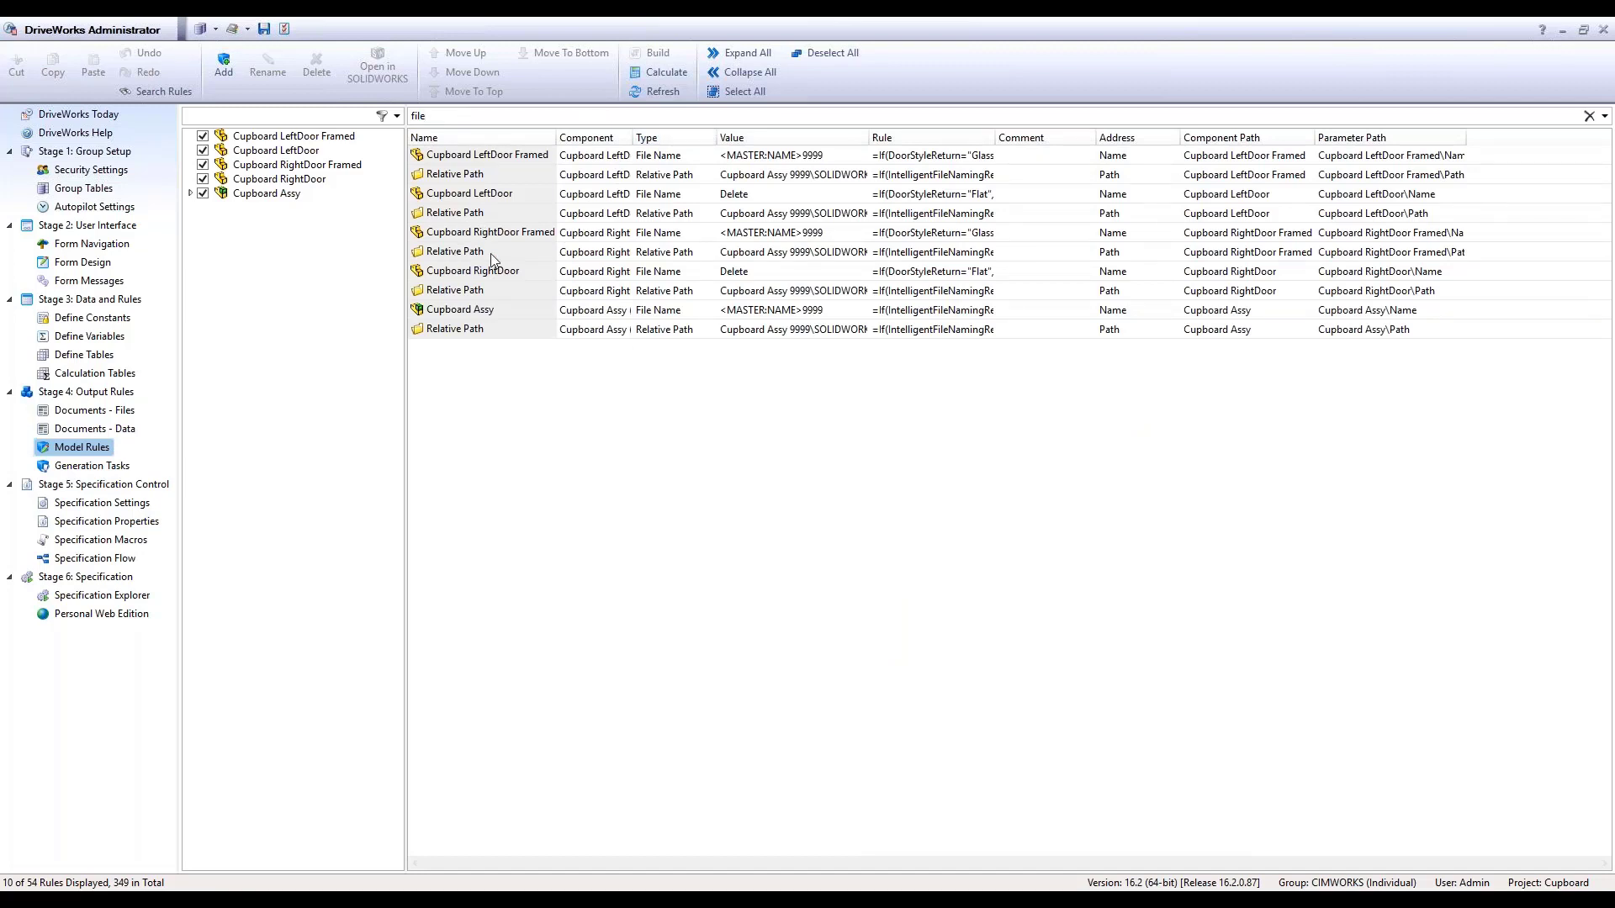
pyautogui.click(1589, 115)
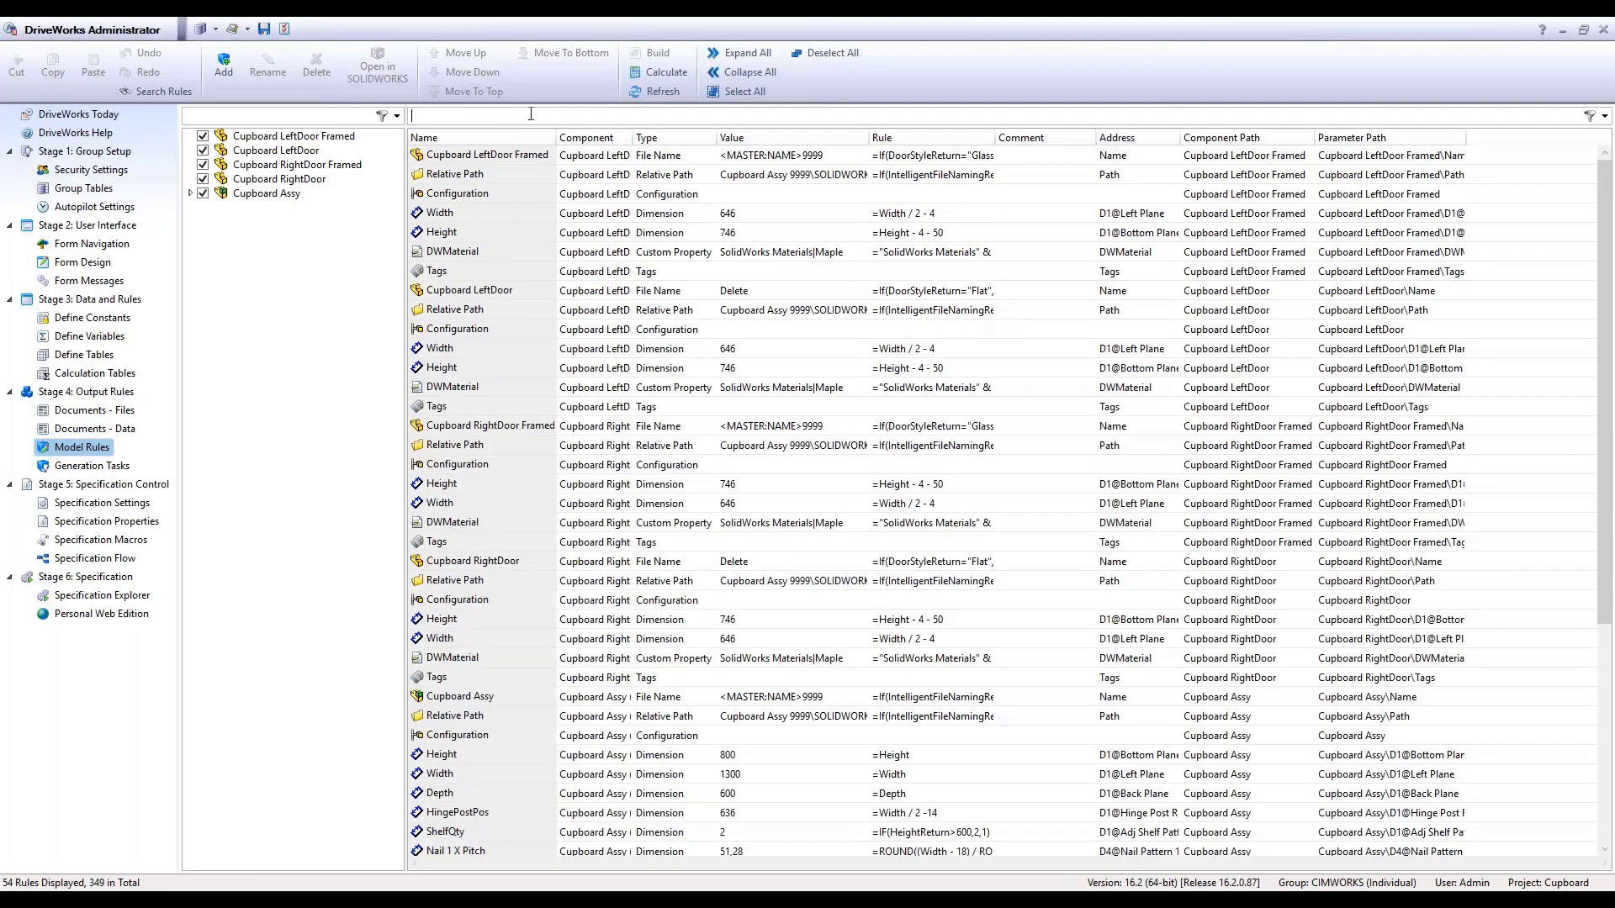
pyautogui.write('propie')
pyautogui.press('BackSpace')
pyautogui.press('BackSpace')
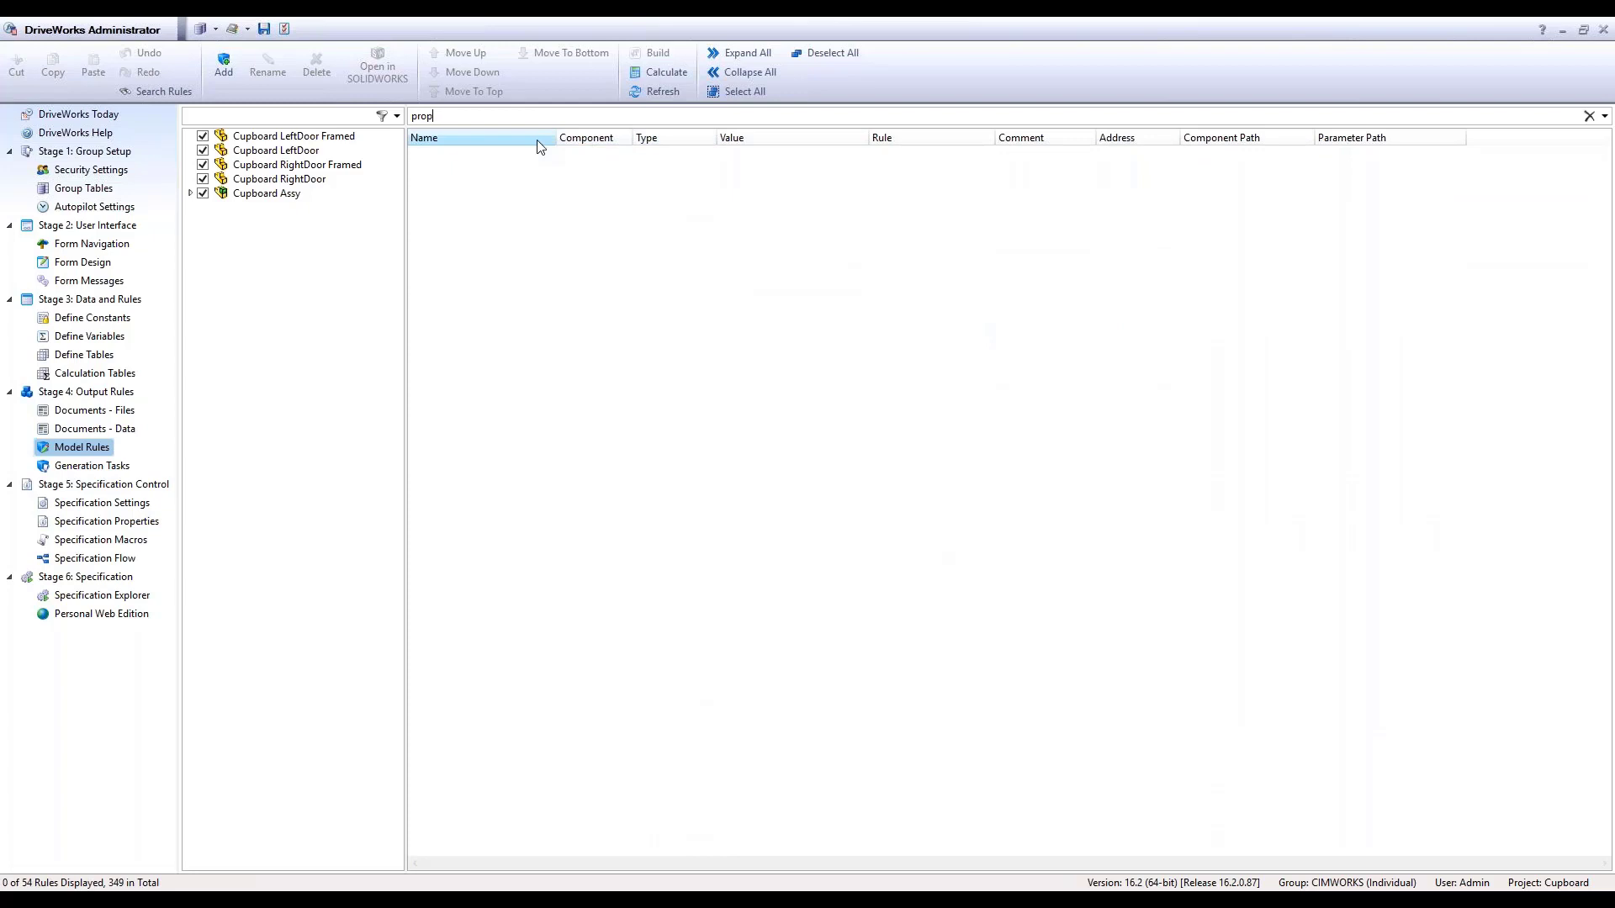
pyautogui.write('er')
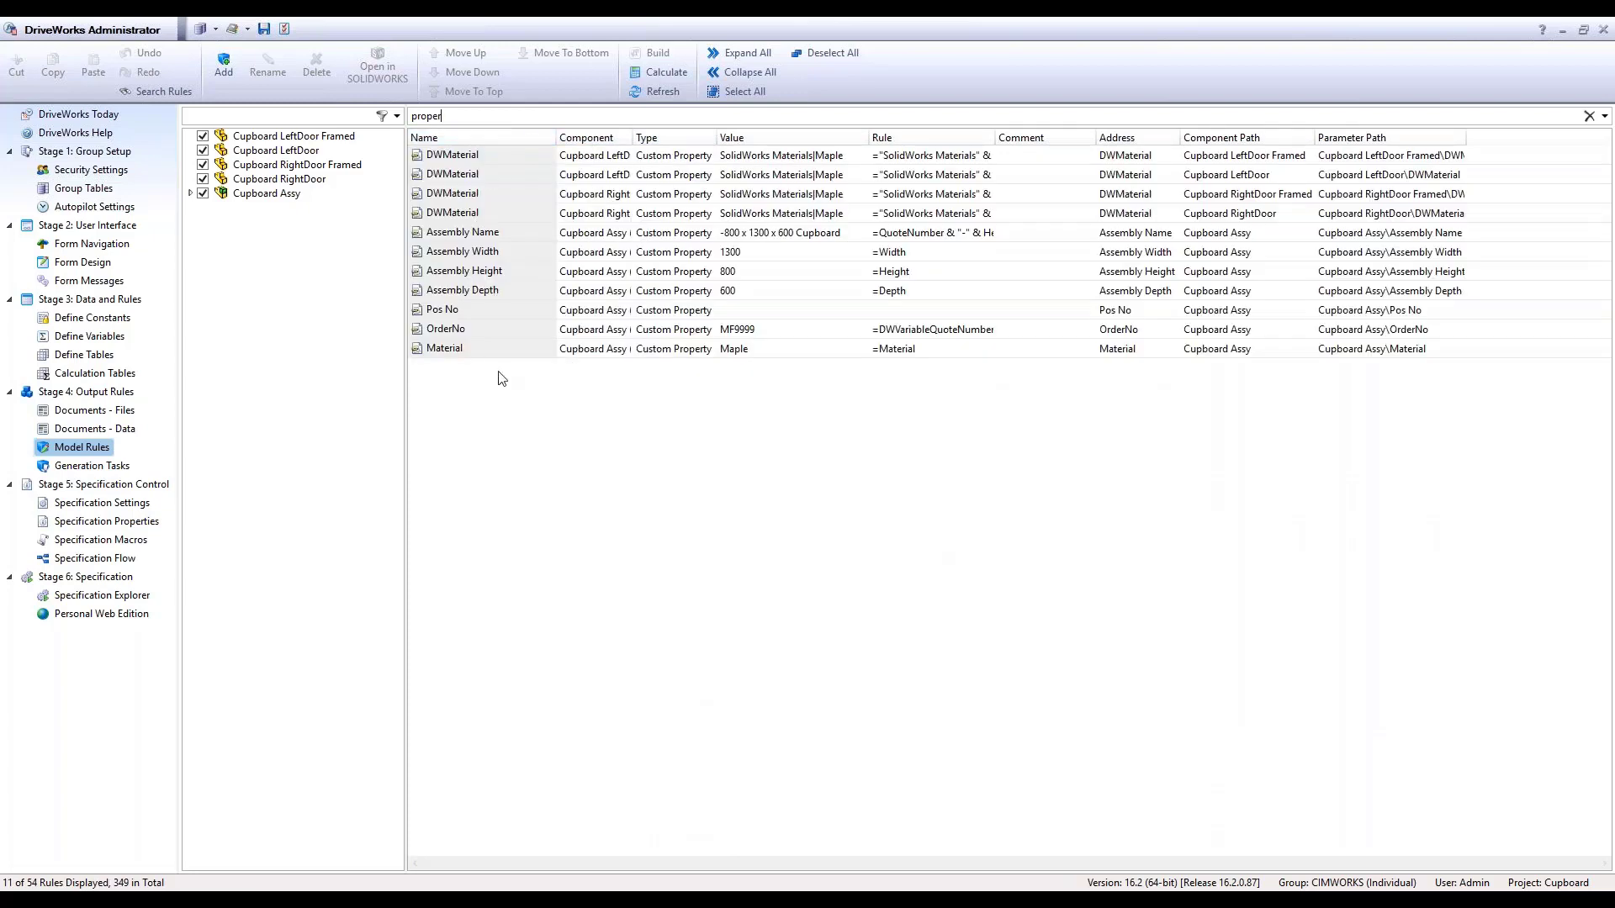
pyautogui.click(1589, 117)
pyautogui.scroll(-10, 521, 505)
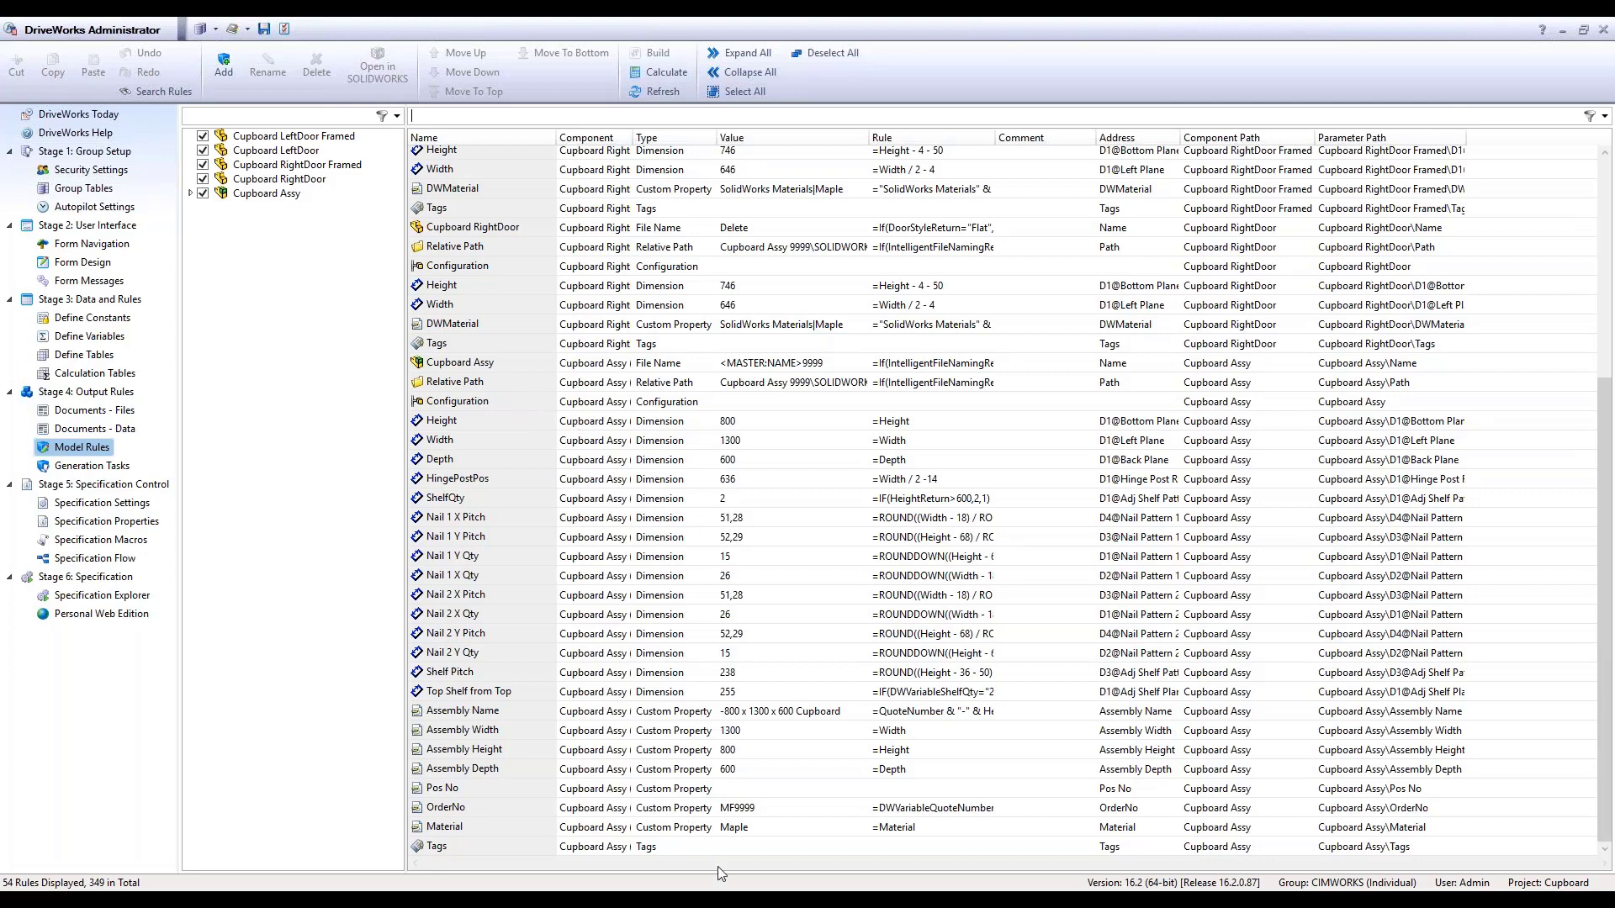
pyautogui.moveTo(724, 900)
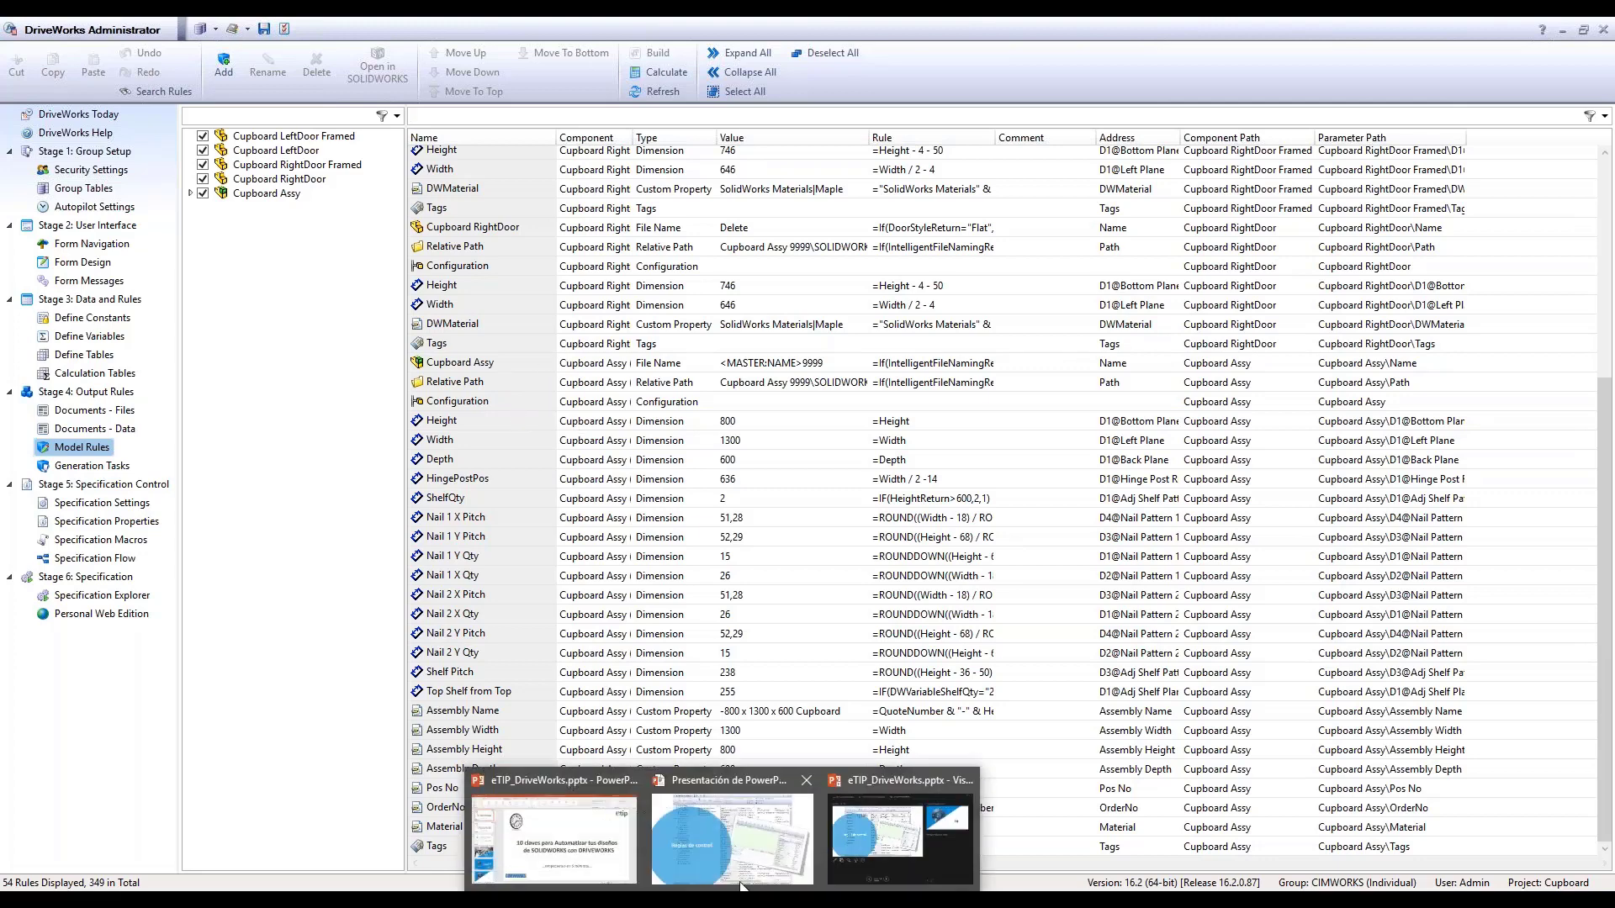
# Advance the slideshow to 'Ejecución de especificaciones' and bring the SOLIDWORKS Cupboard Assy to the front.
pyautogui.click(757, 831)
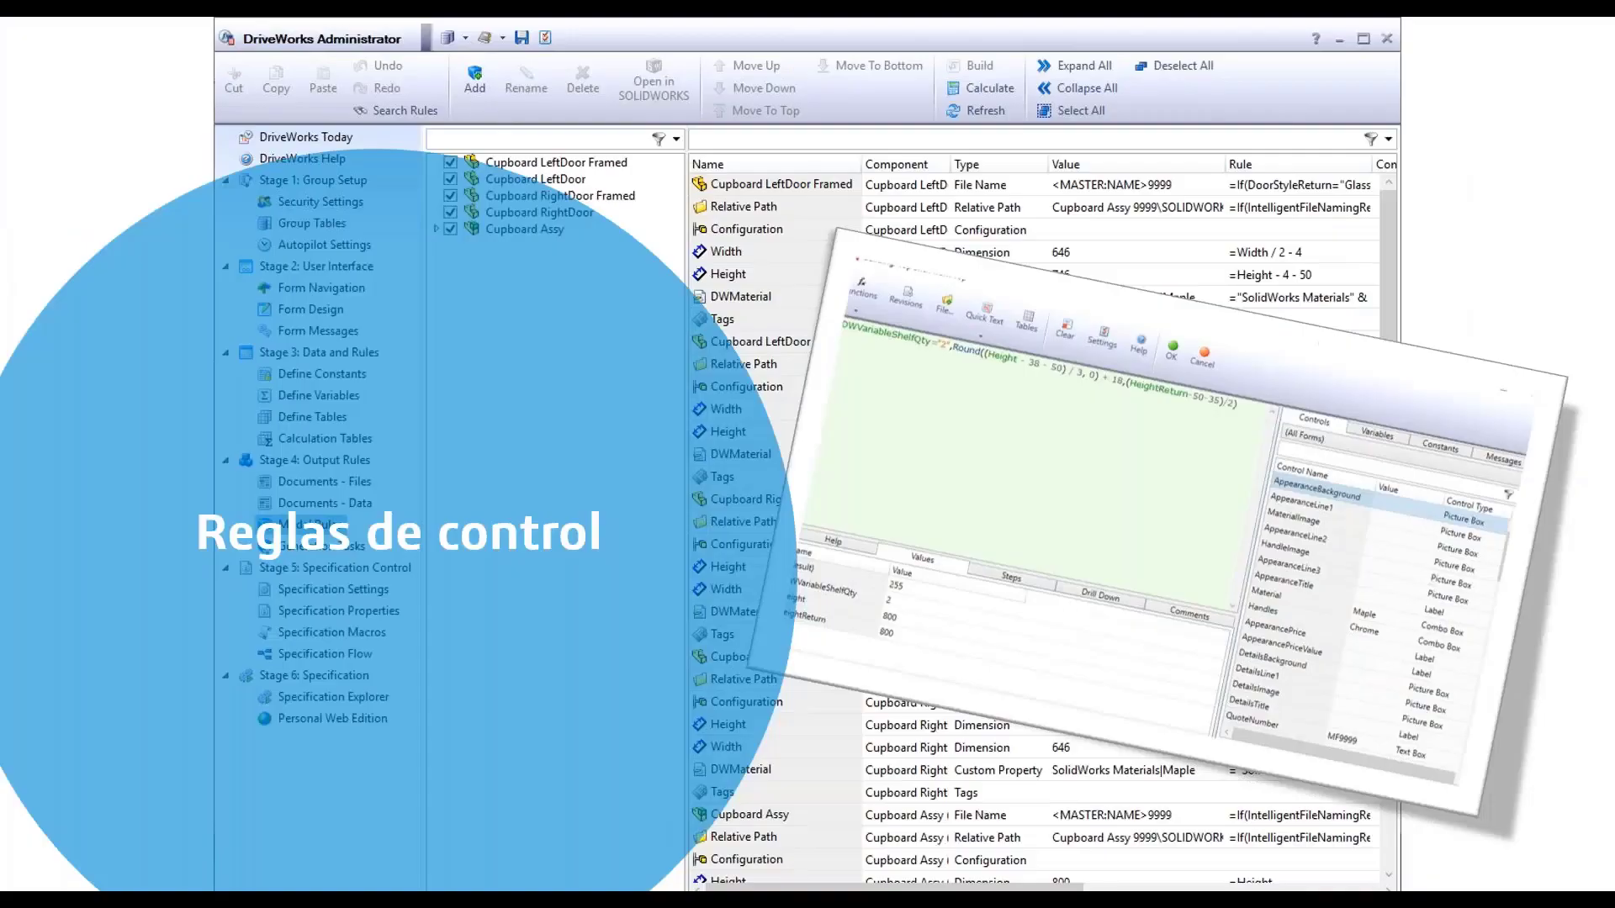
pyautogui.click(637, 428)
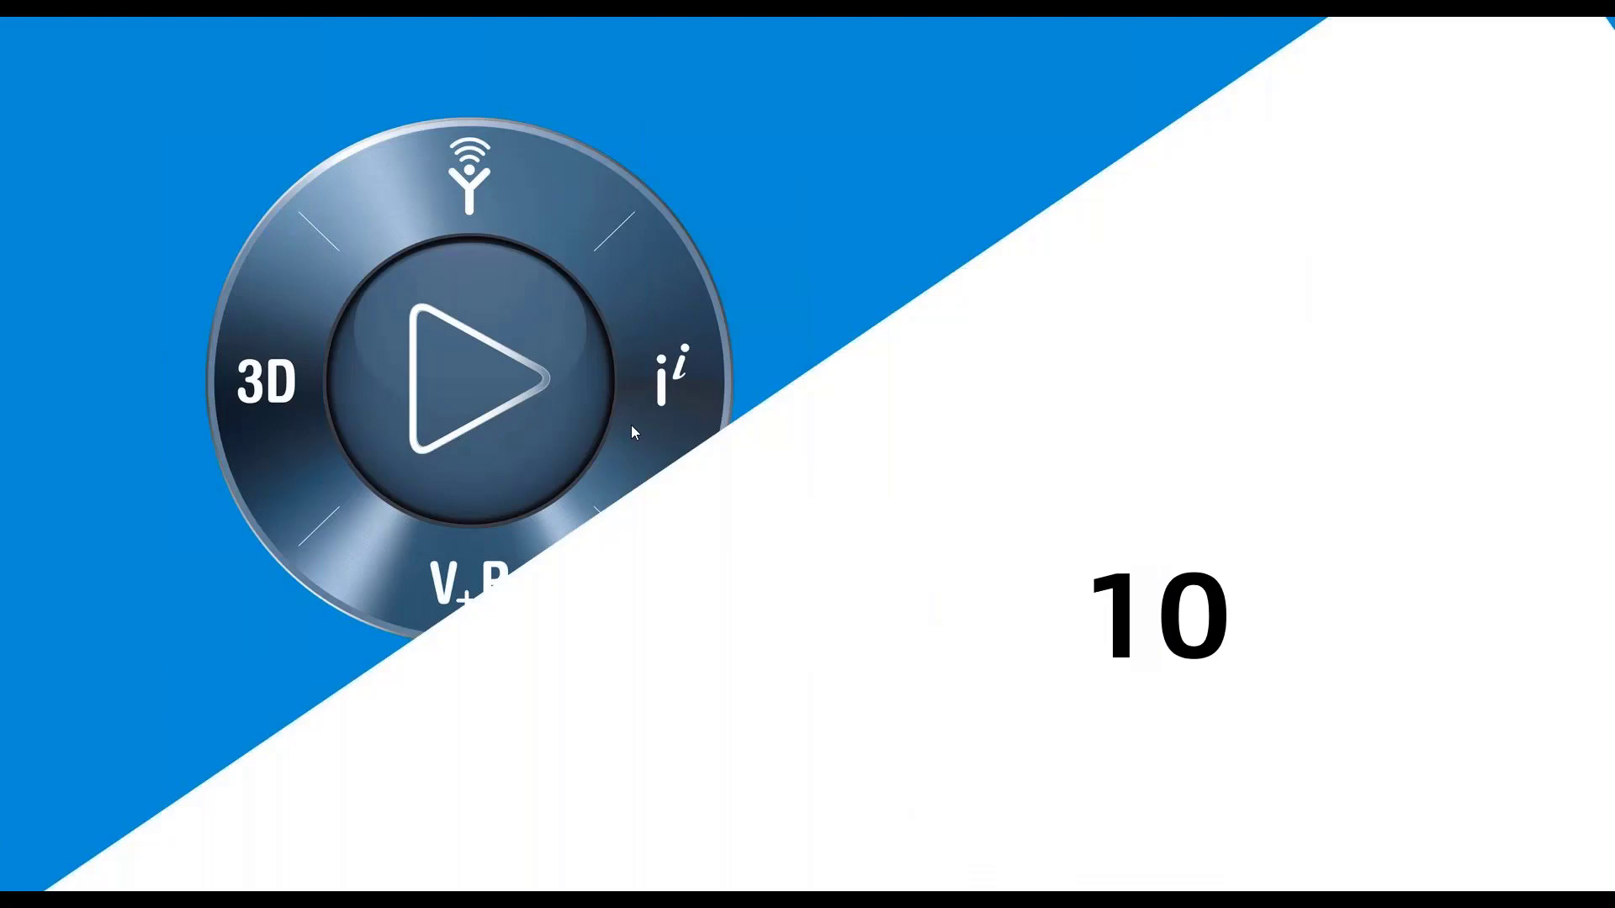
pyautogui.click(631, 426)
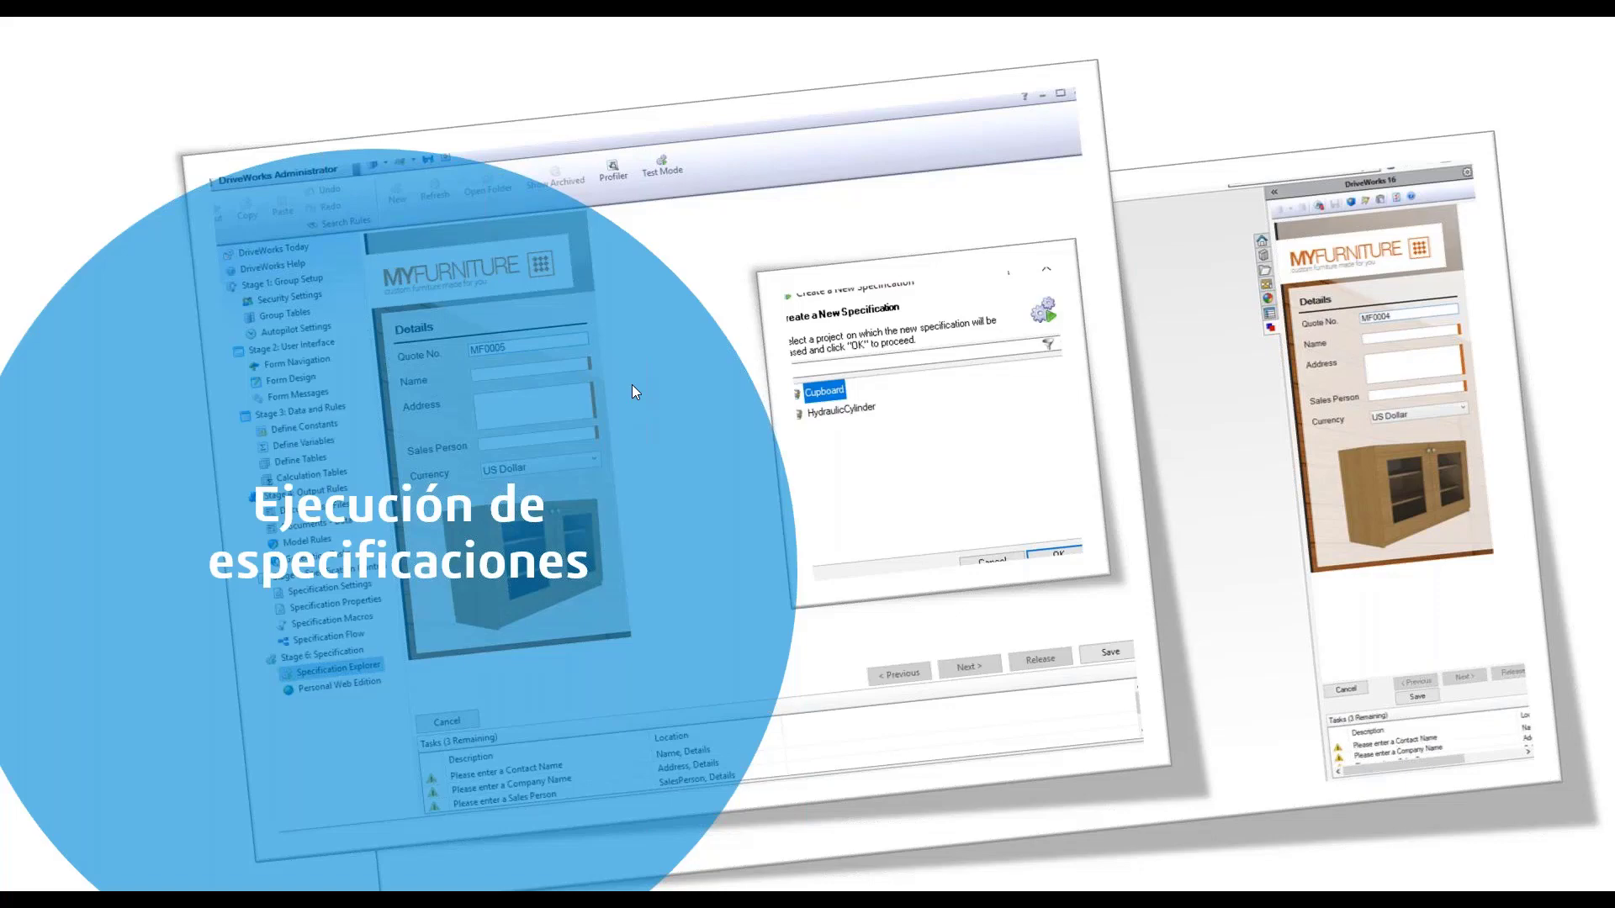
pyautogui.hotkey('alt', 'Tab')
pyautogui.press('Tab')
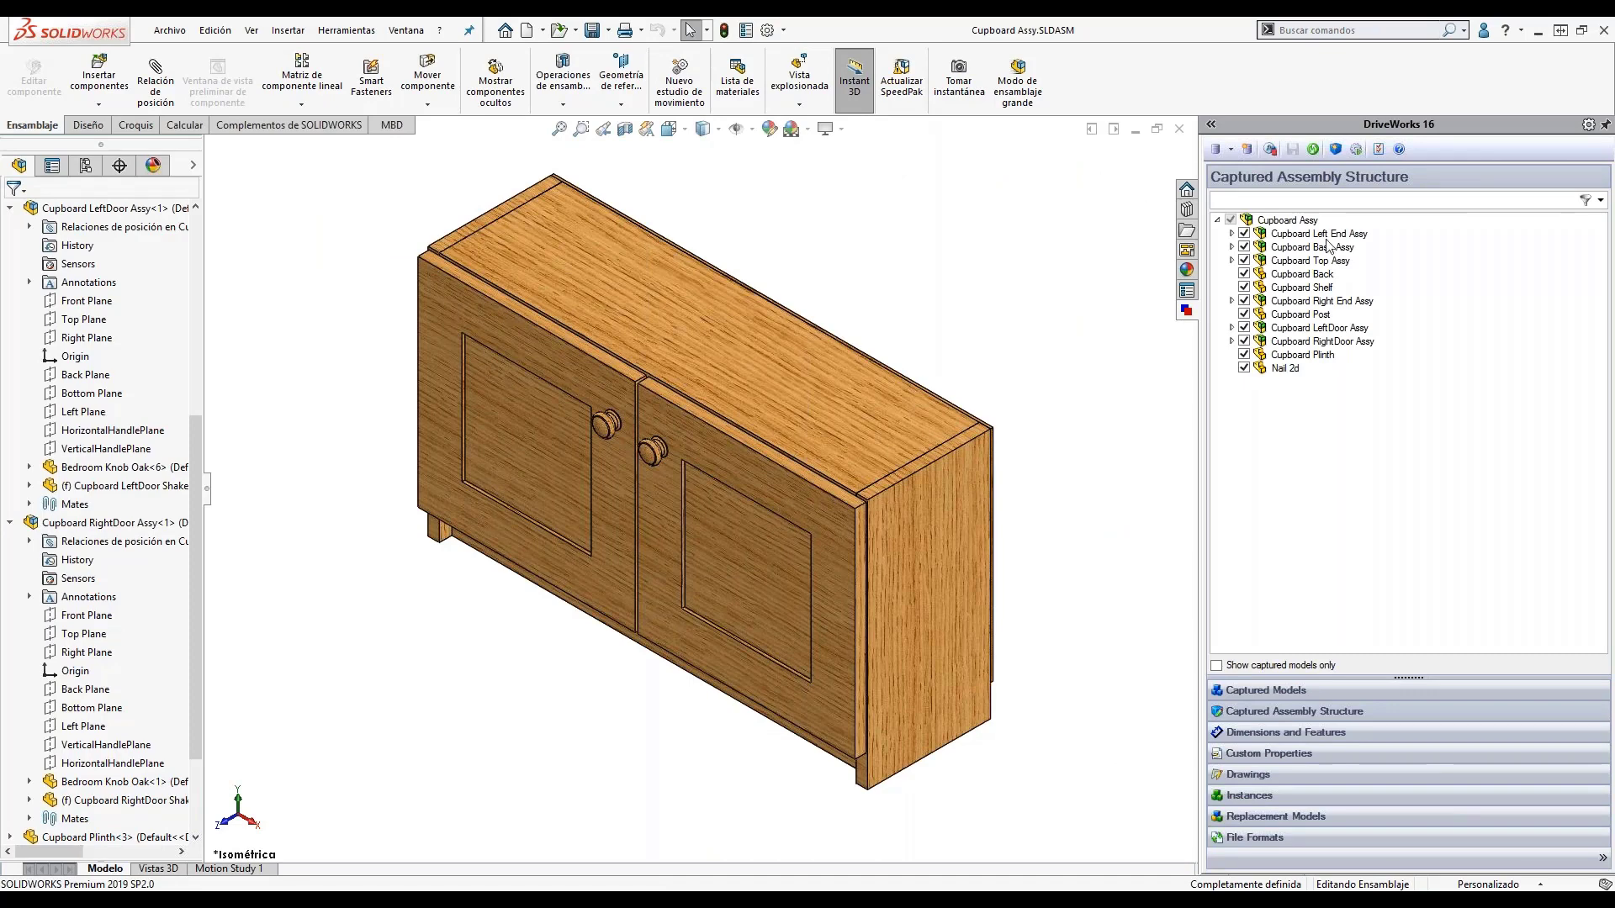
# Start a new Cupboard specification, entering the contact name, address and sales person with Euro currency.
pyautogui.click(1355, 149)
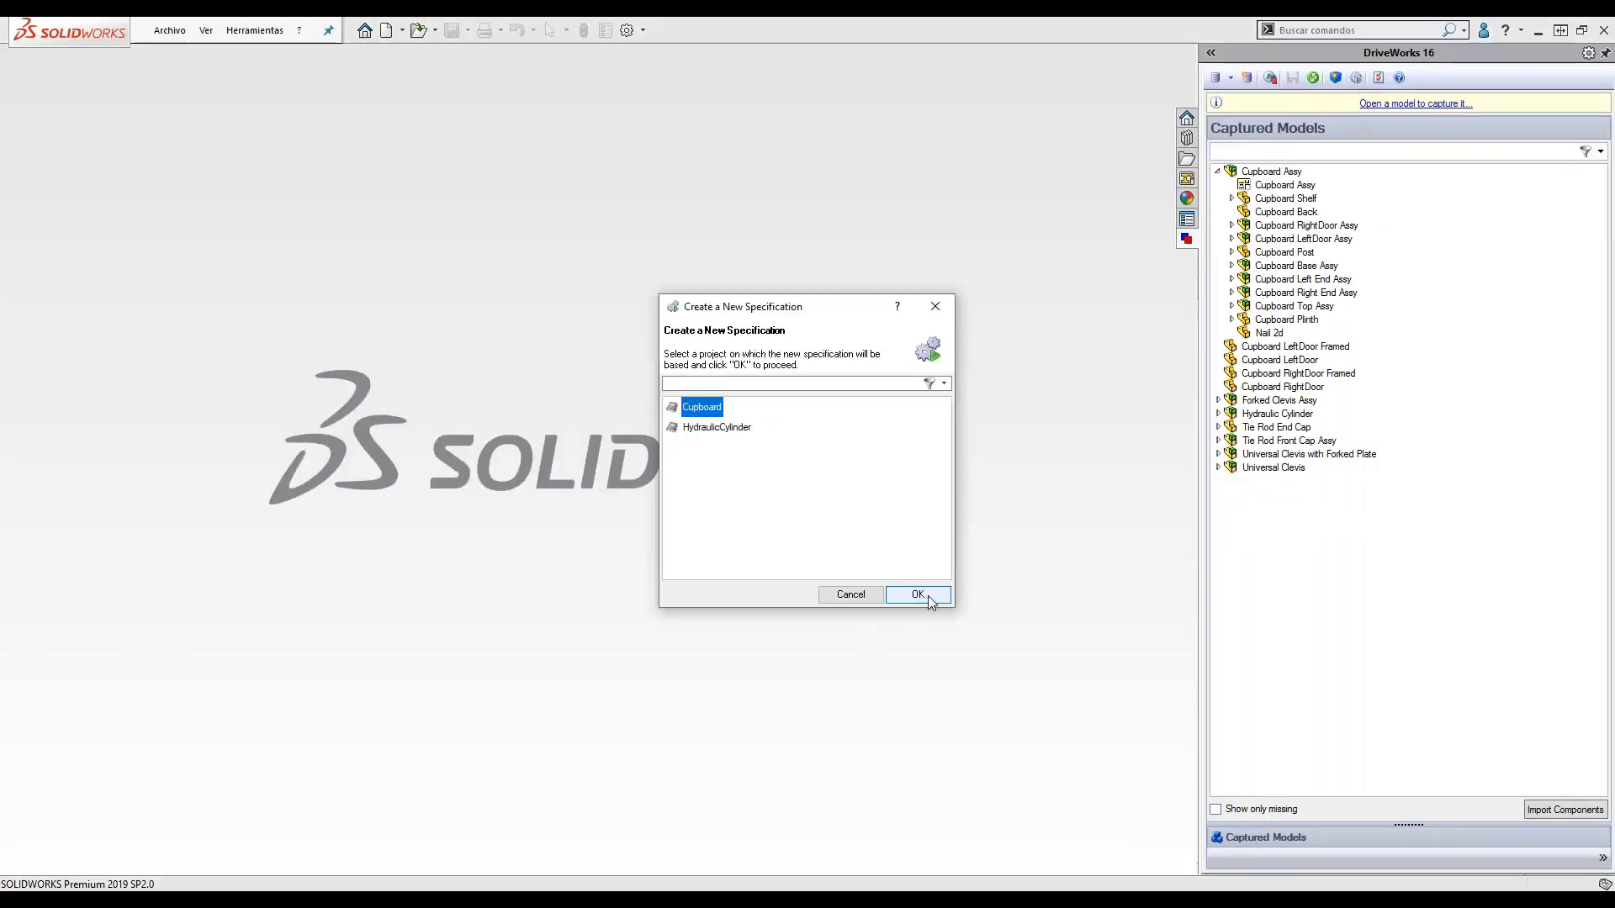
pyautogui.click(918, 595)
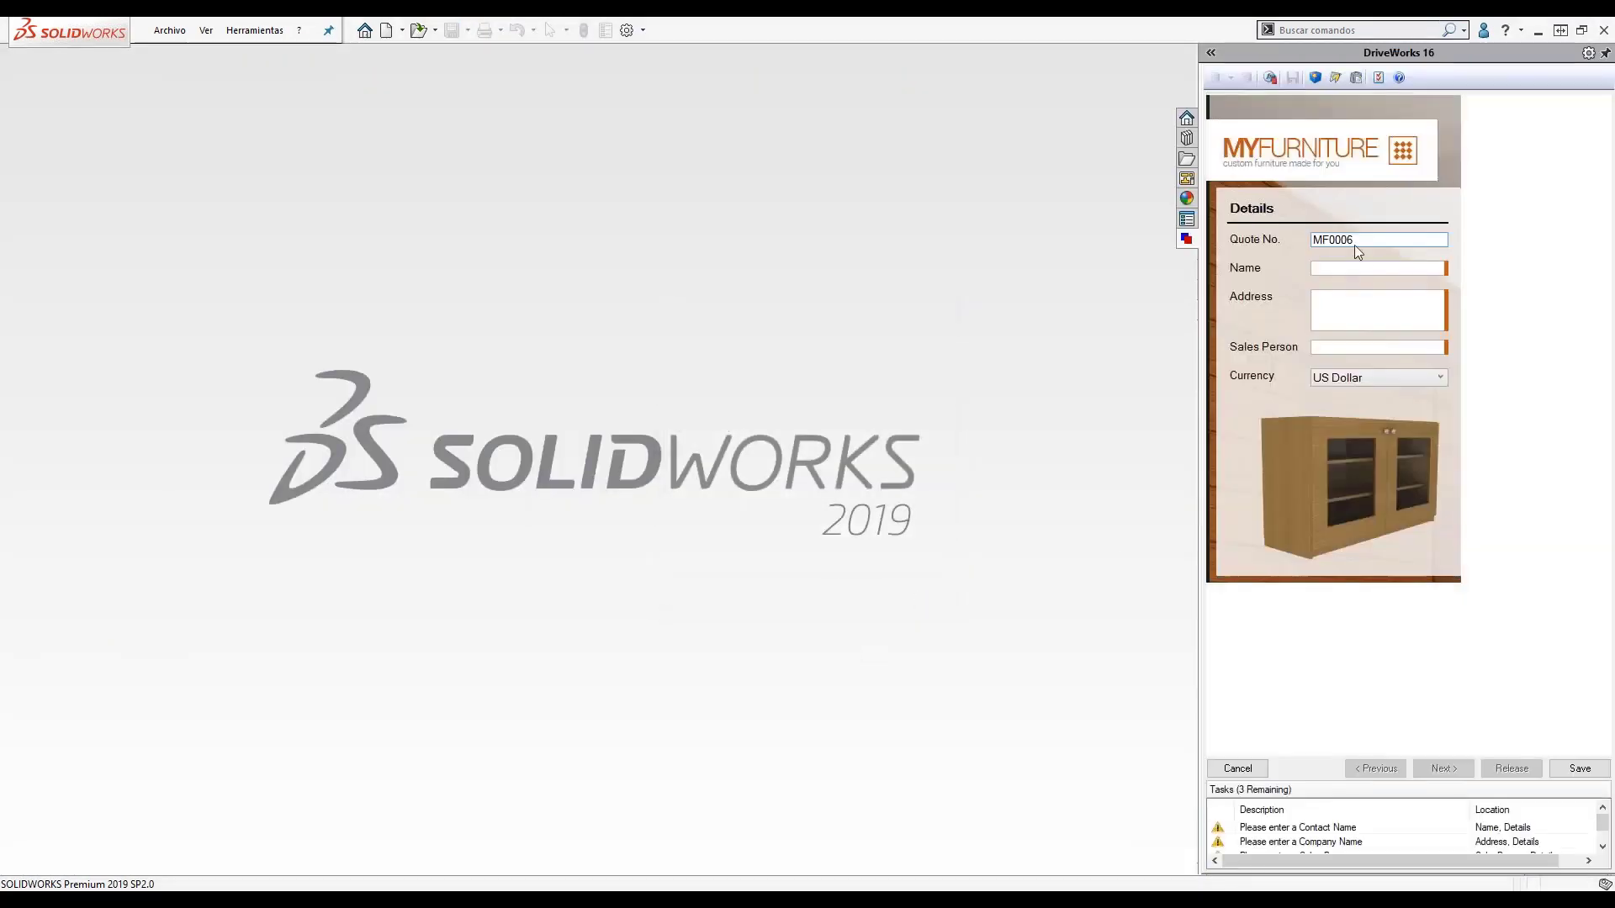
pyautogui.click(1366, 269)
pyautogui.write('CW')
pyautogui.press('Tab')
pyautogui.write('NA')
pyautogui.press('Tab')
pyautogui.write('JJ')
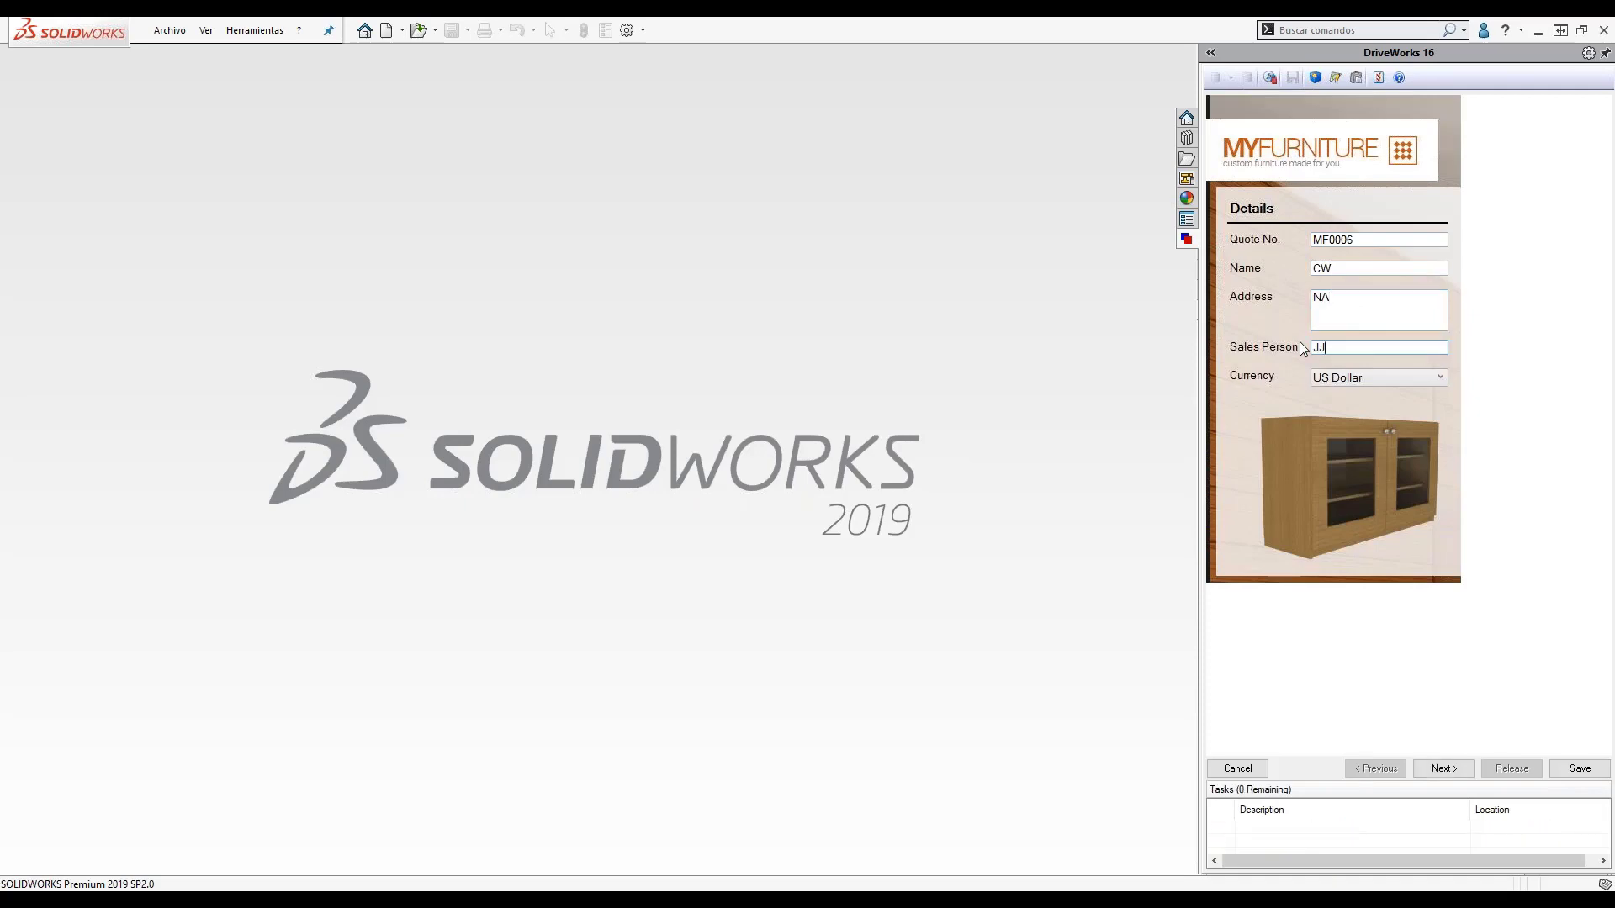
pyautogui.click(1422, 379)
pyautogui.click(1402, 429)
pyautogui.click(1431, 770)
# Size the cupboard at Height 400, Width 1000 and Depth 700 with Glass doors.
pyautogui.doubleClick(1322, 239)
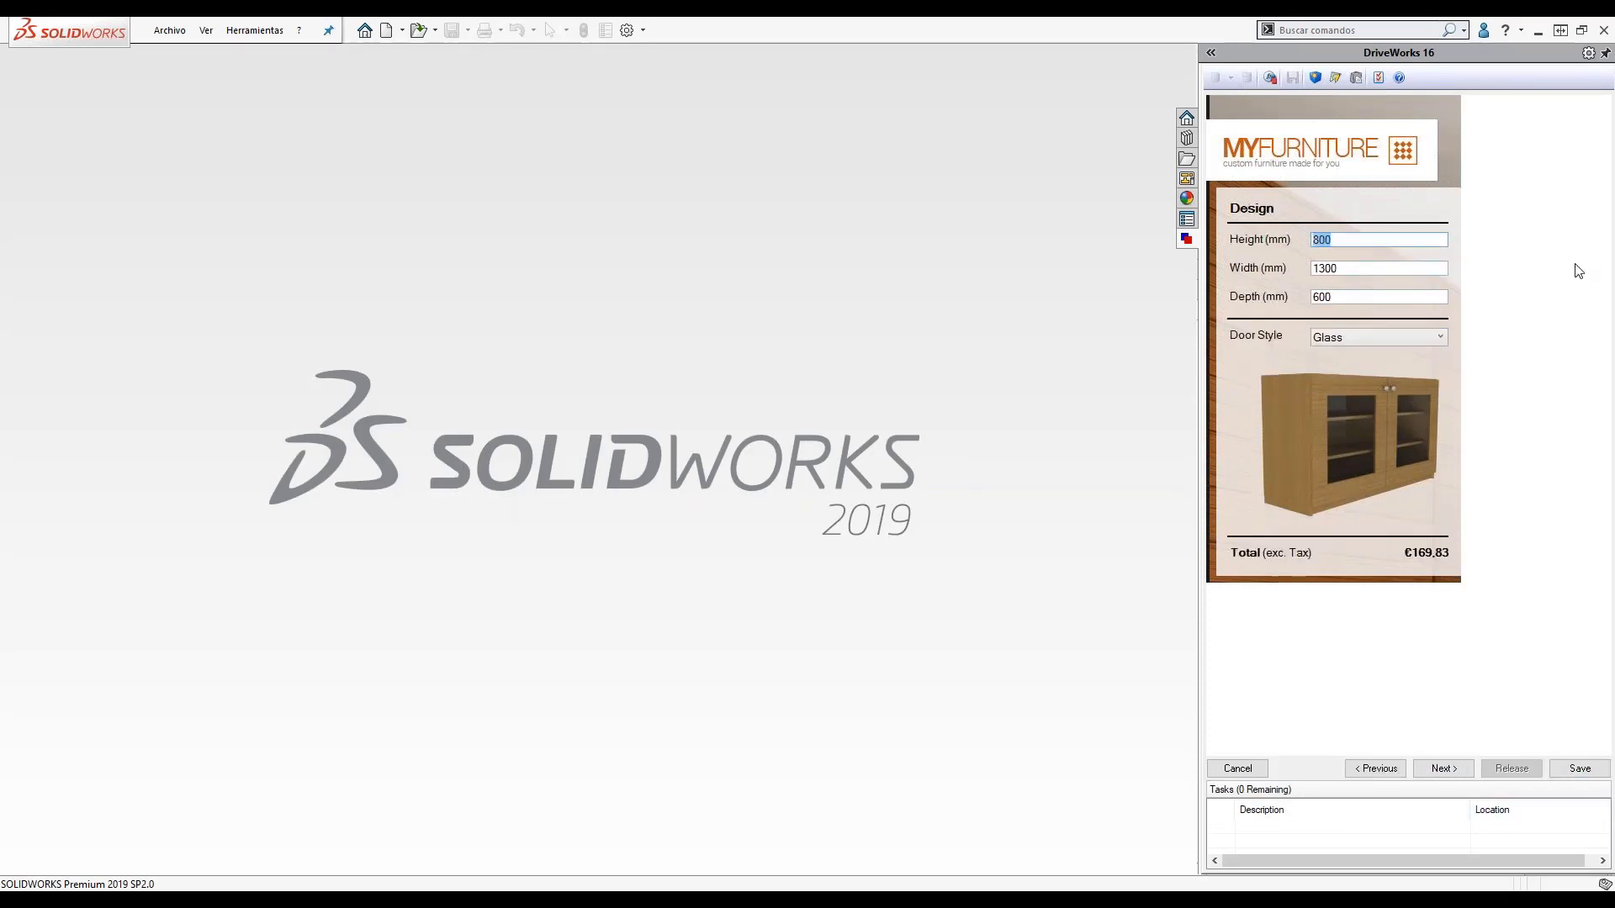
pyautogui.write('400')
pyautogui.click(1360, 269)
pyautogui.doubleClick(1360, 269)
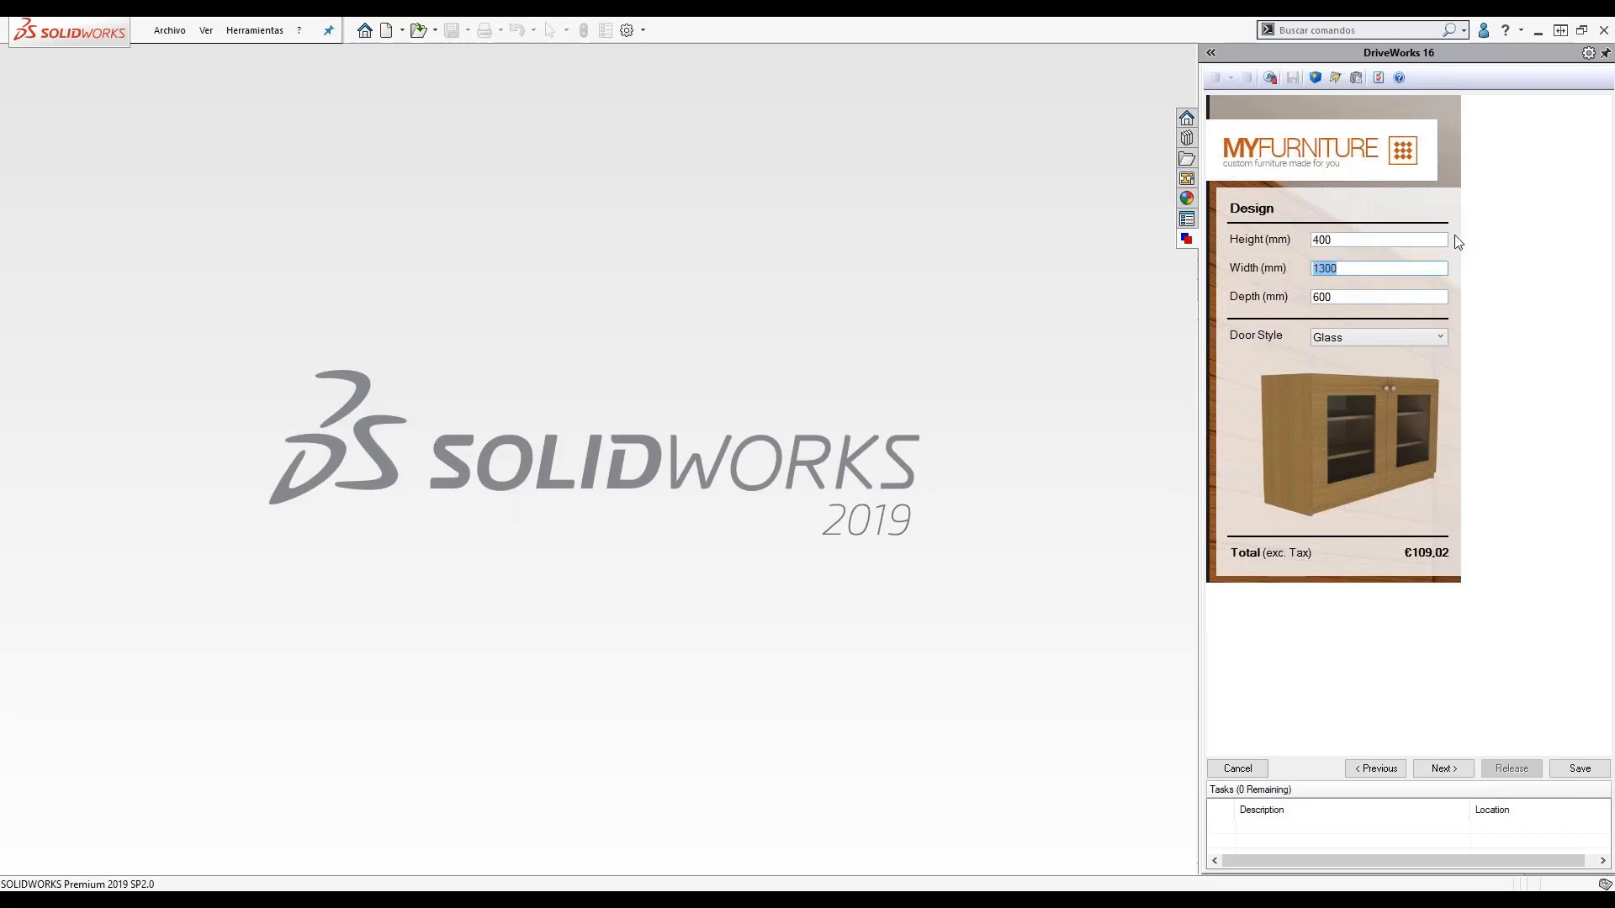
pyautogui.write('1000')
pyautogui.doubleClick(1349, 296)
pyautogui.write('700')
pyautogui.click(1360, 335)
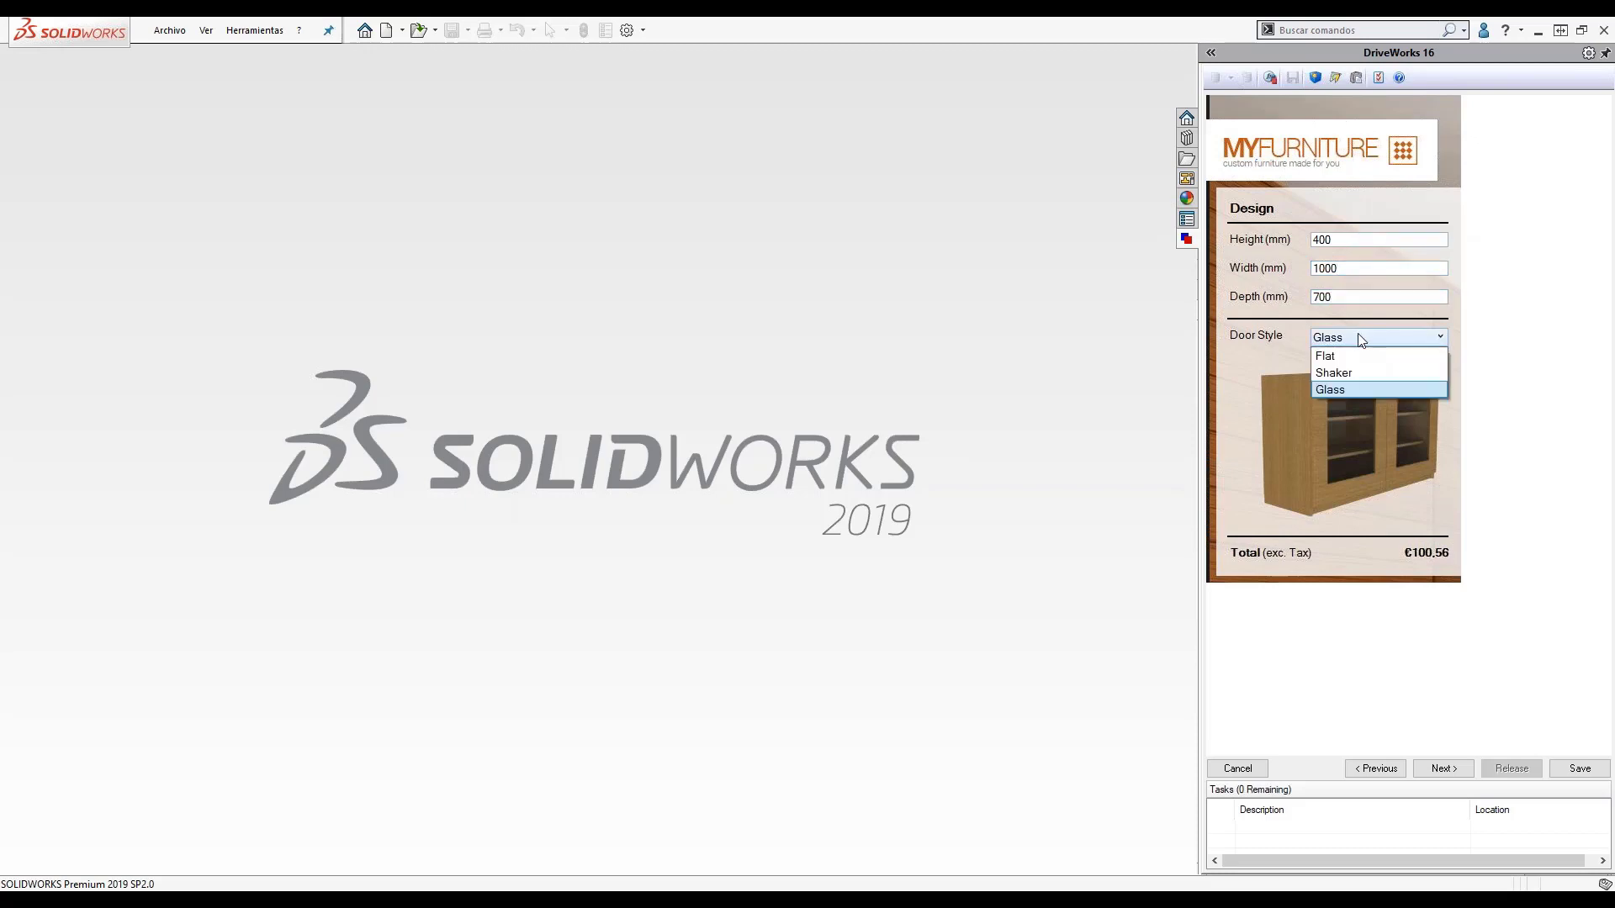
pyautogui.click(1344, 392)
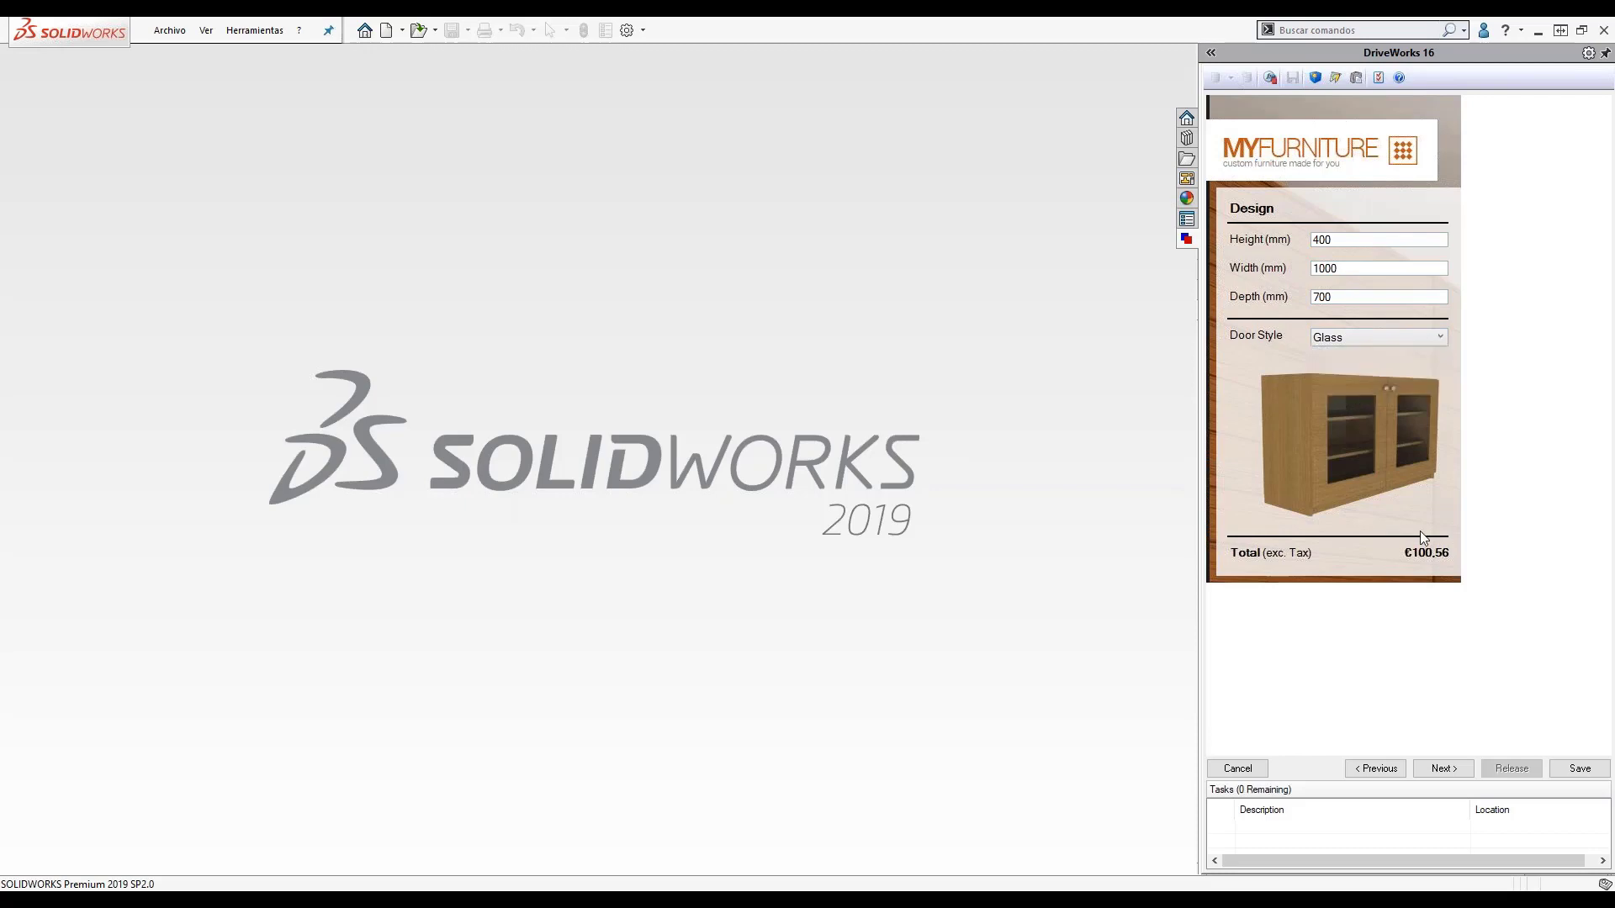
pyautogui.click(1443, 769)
# Set the cupboard material to Mahogany and the handles to D Style.
pyautogui.click(1349, 241)
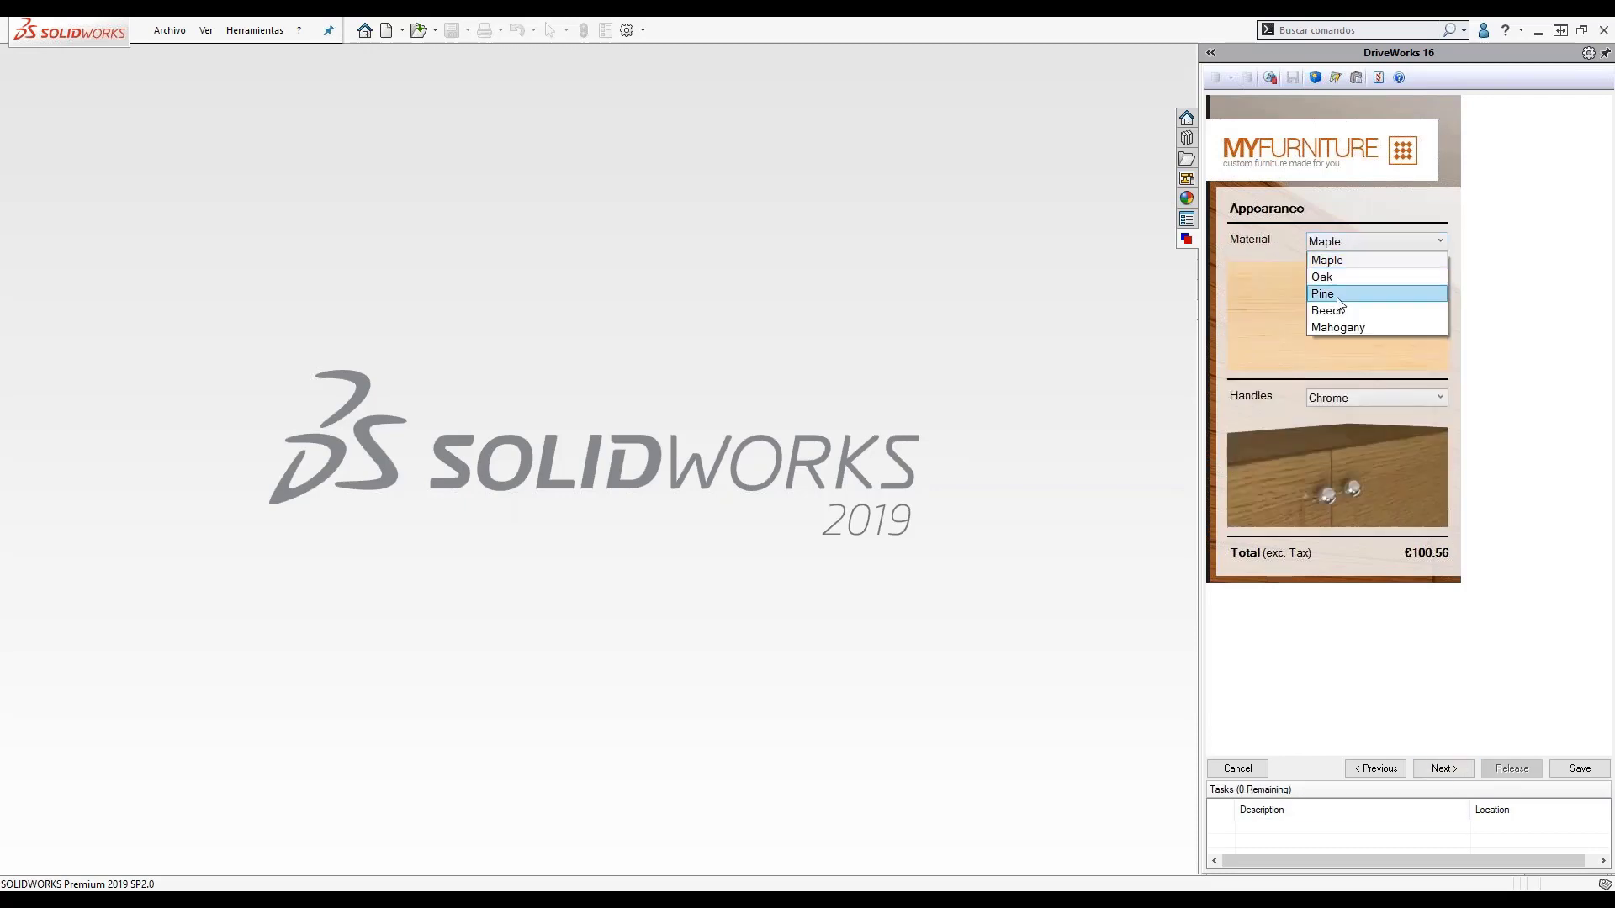
pyautogui.click(1344, 296)
pyautogui.click(1353, 242)
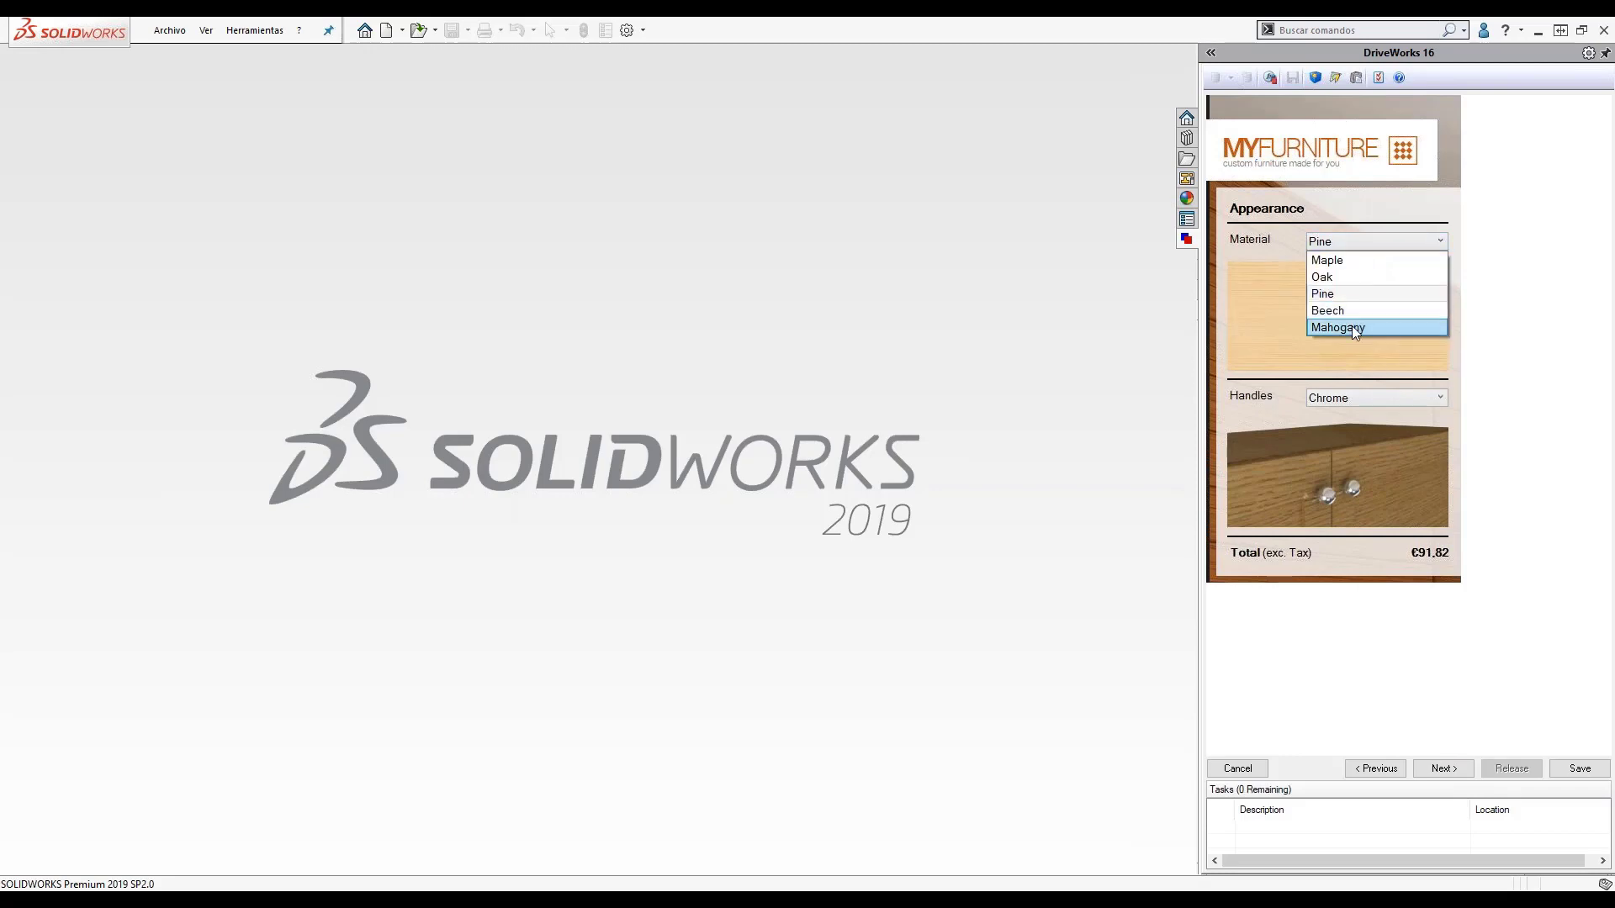
pyautogui.click(1345, 324)
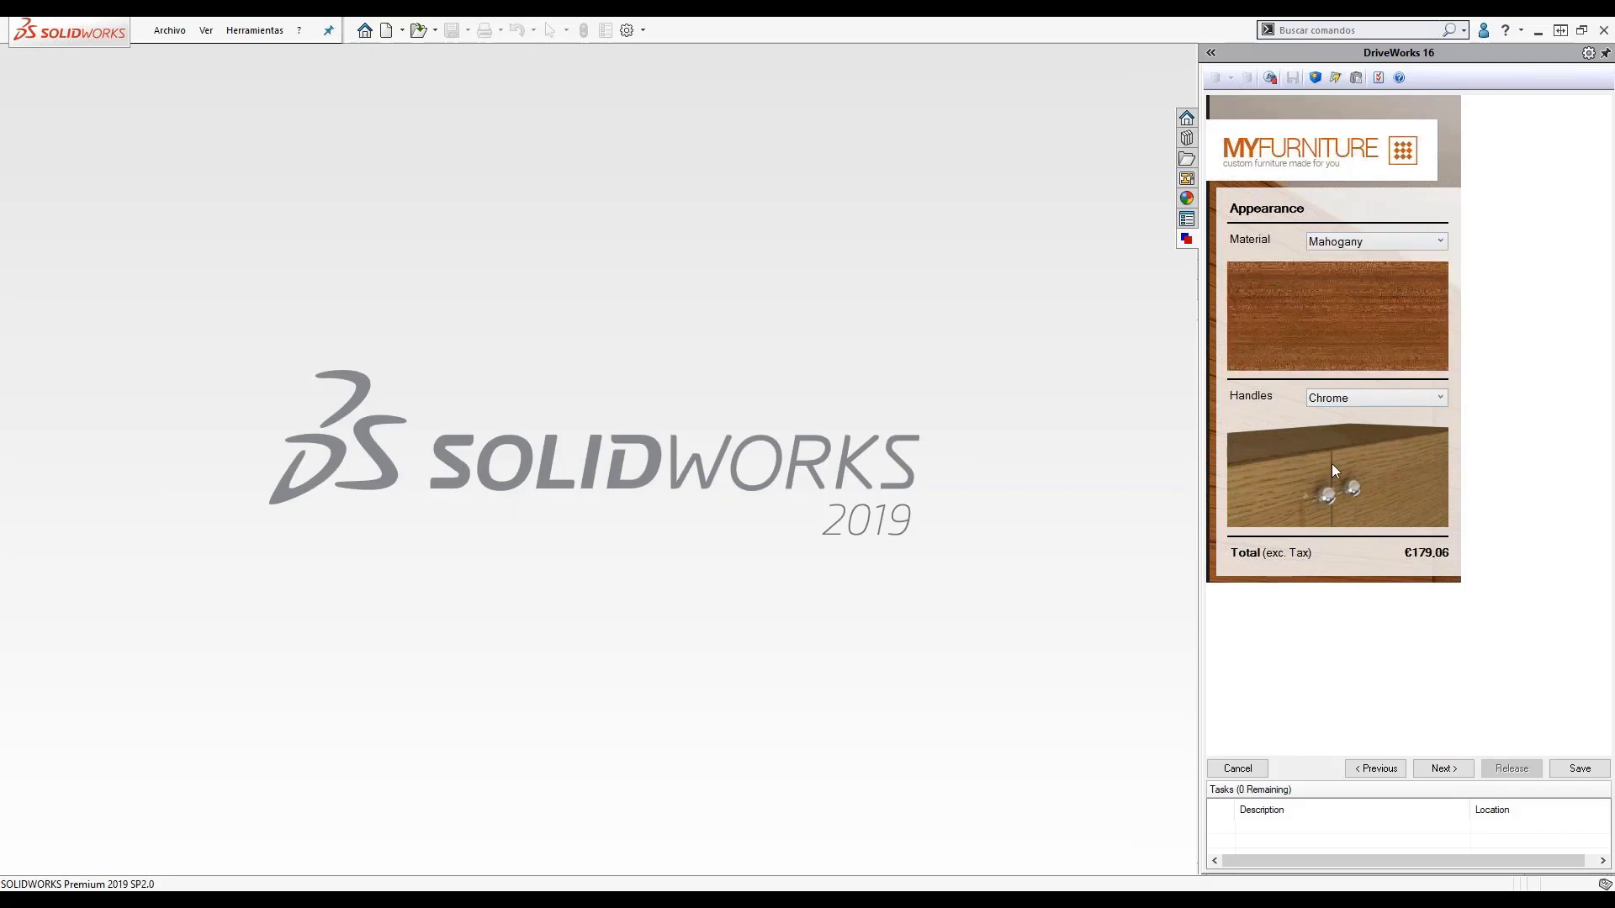
pyautogui.click(1349, 396)
pyautogui.click(1349, 434)
# Move past the Pricing Breakdown, File Naming and Demo Features pages to the Finish Models options.
pyautogui.click(1443, 769)
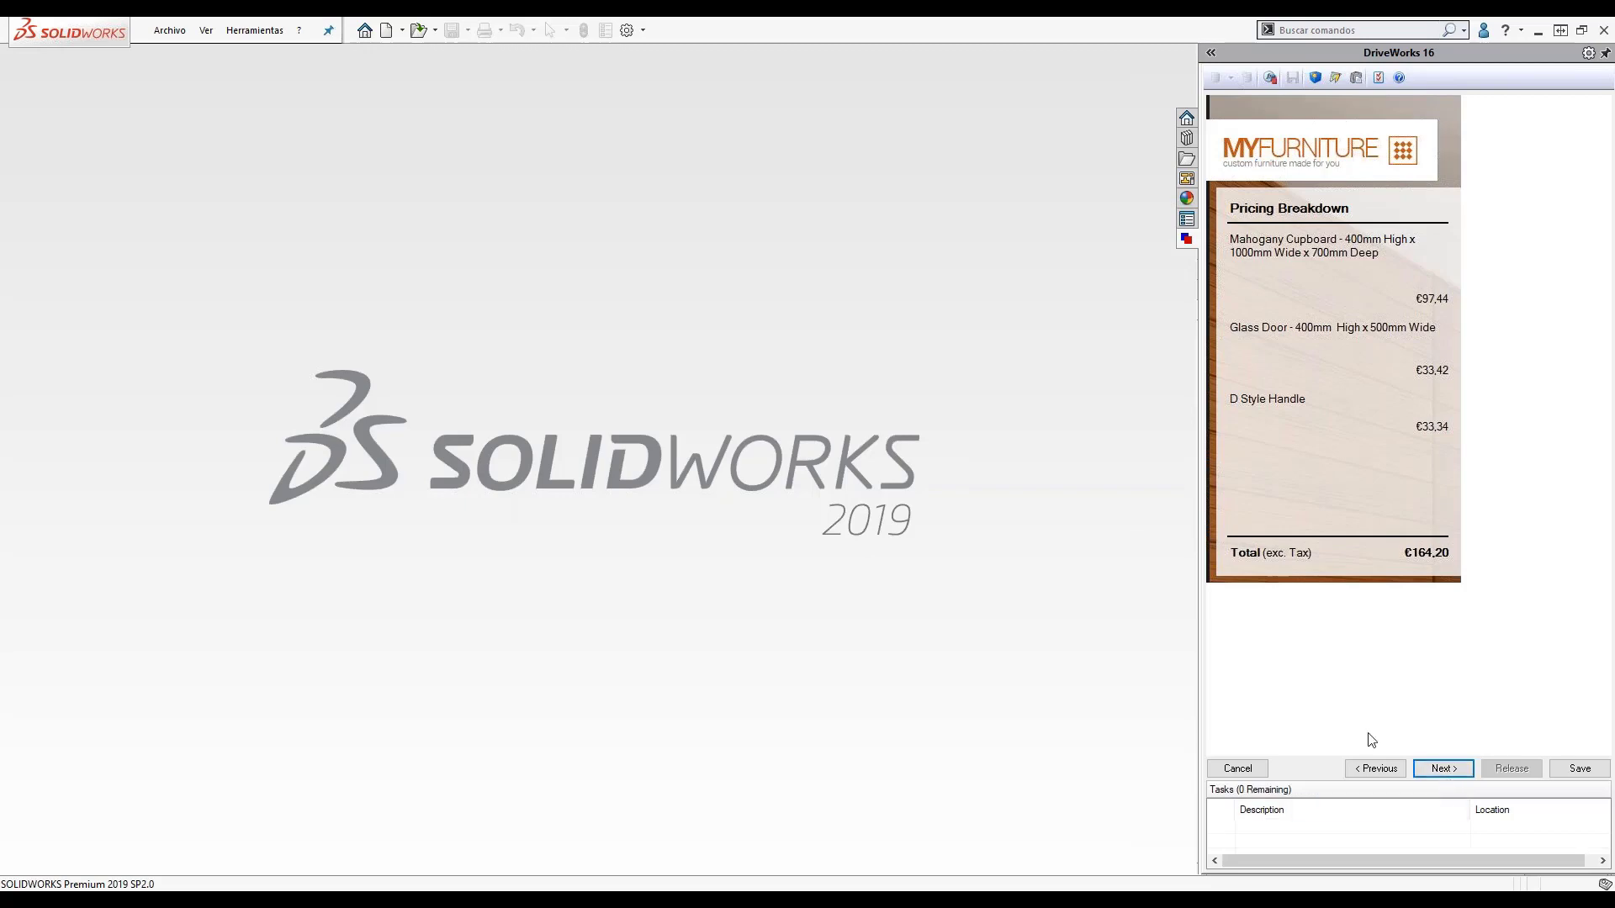
pyautogui.click(1442, 768)
pyautogui.click(1452, 767)
pyautogui.click(1450, 768)
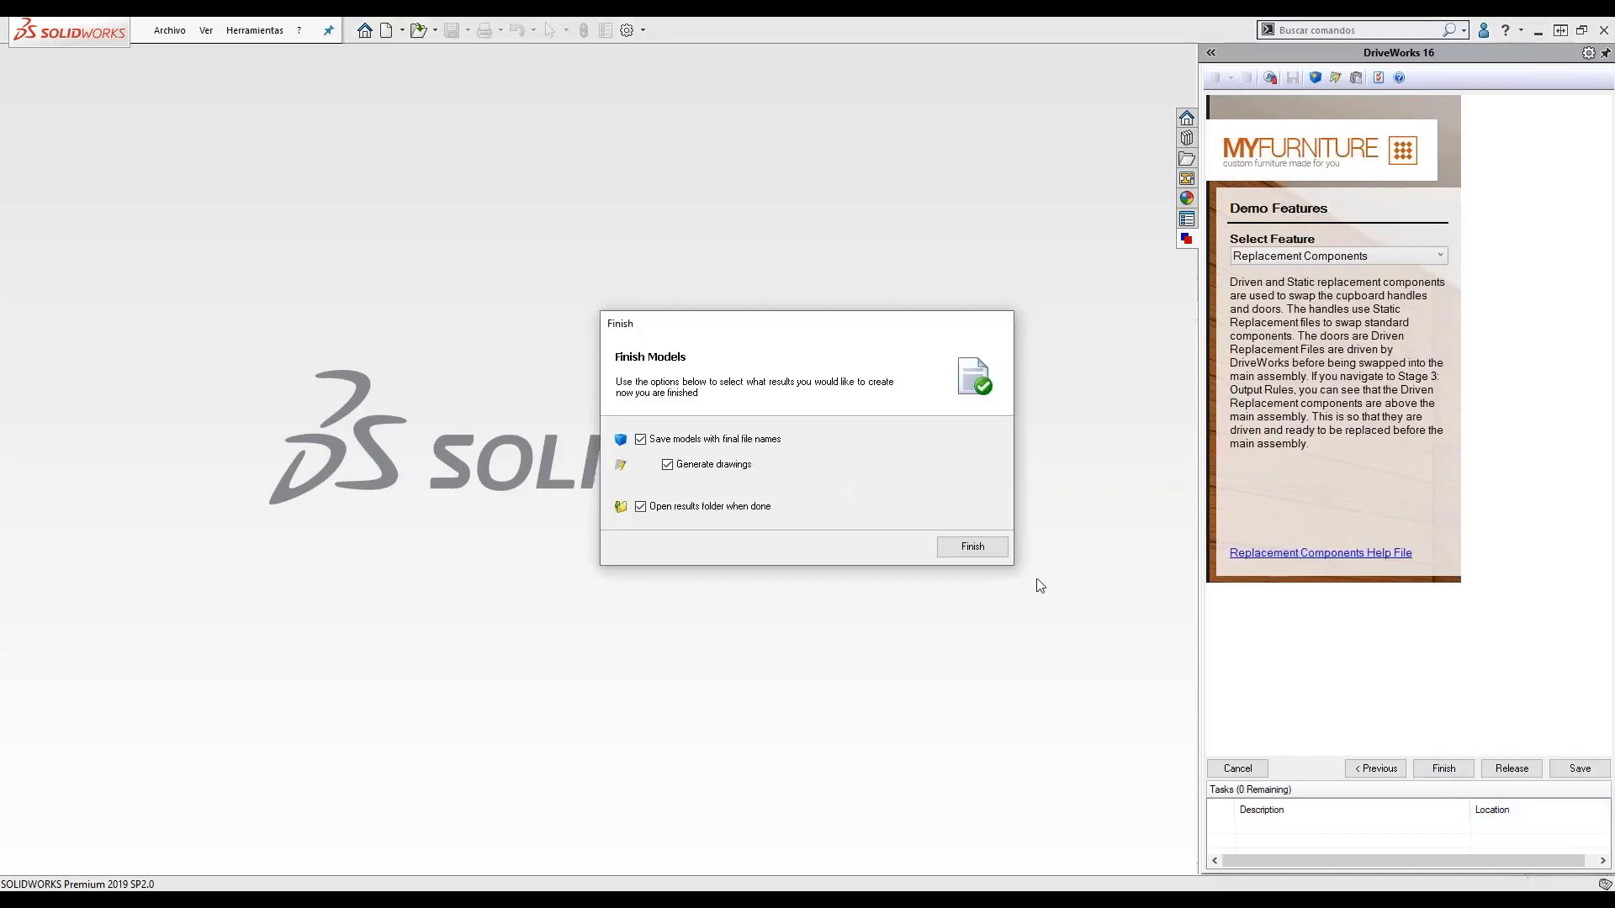
# Finish to save the models and generate drawings for the €164,20 mahogany cupboard.
pyautogui.click(973, 548)
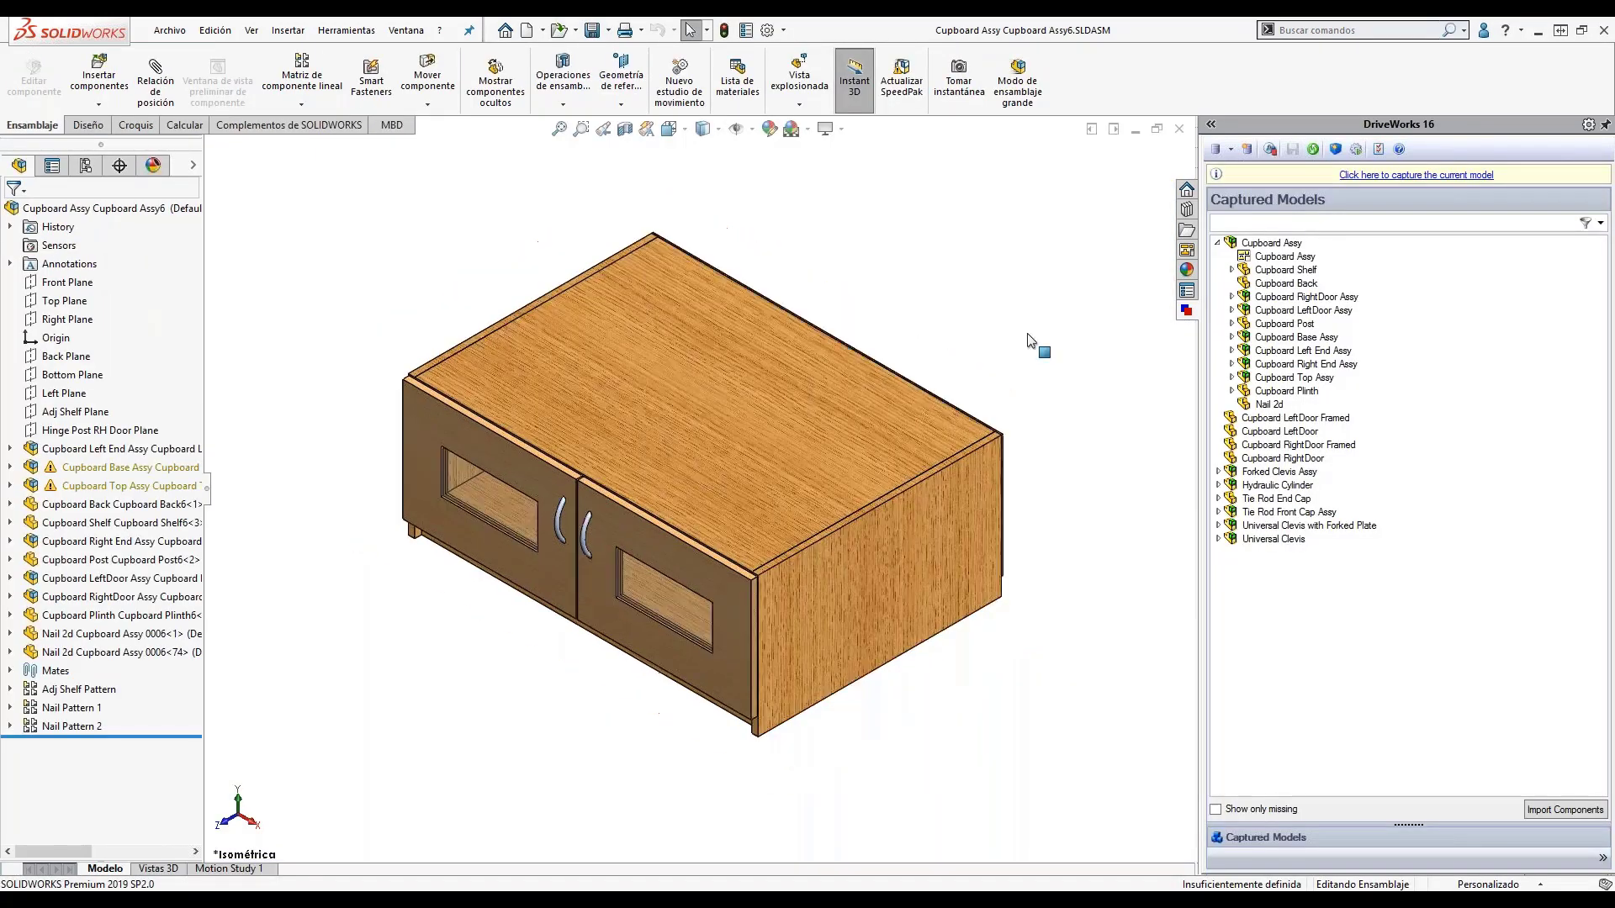
# Open the generated cupboard's drawing, then close the documents choosing No guardar.
pyautogui.rightClick(965, 271)
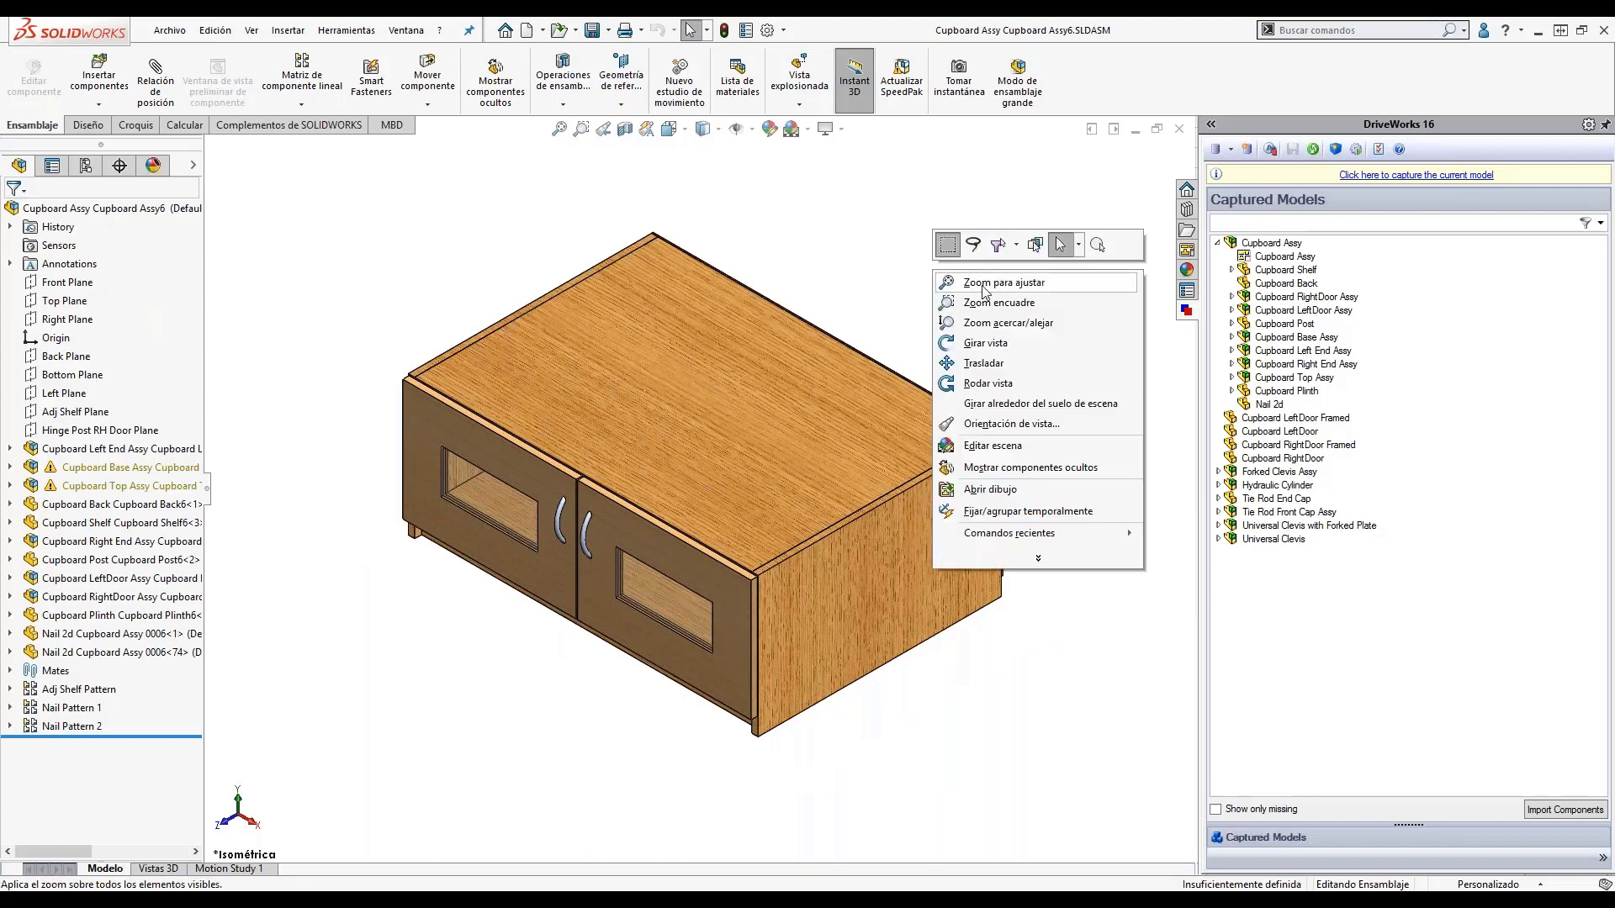
pyautogui.click(990, 489)
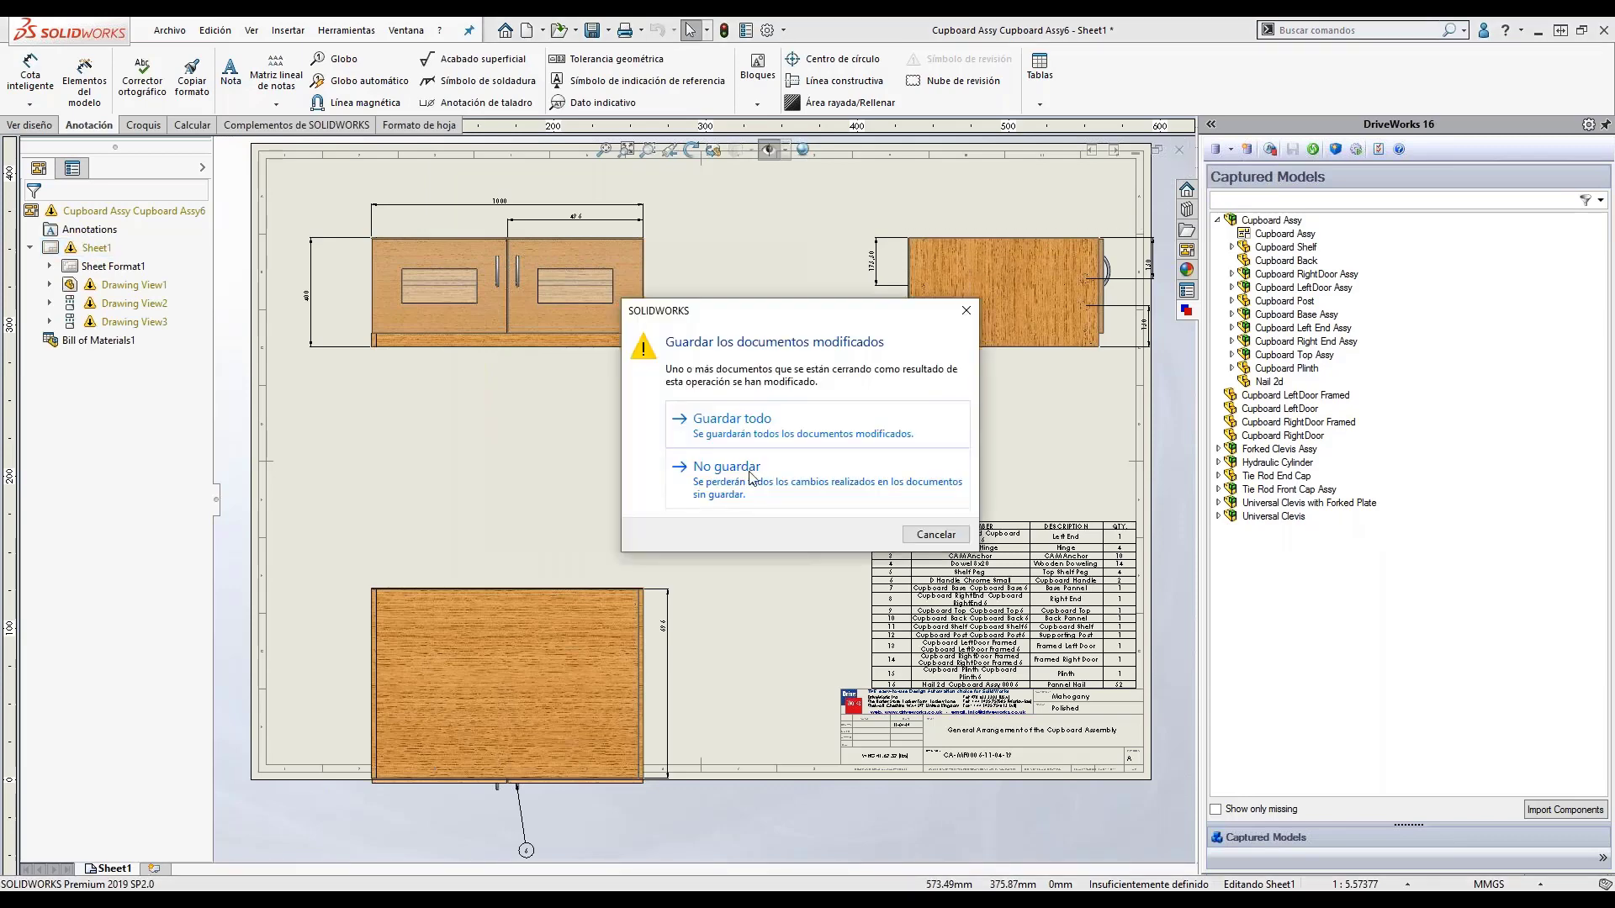
pyautogui.click(749, 472)
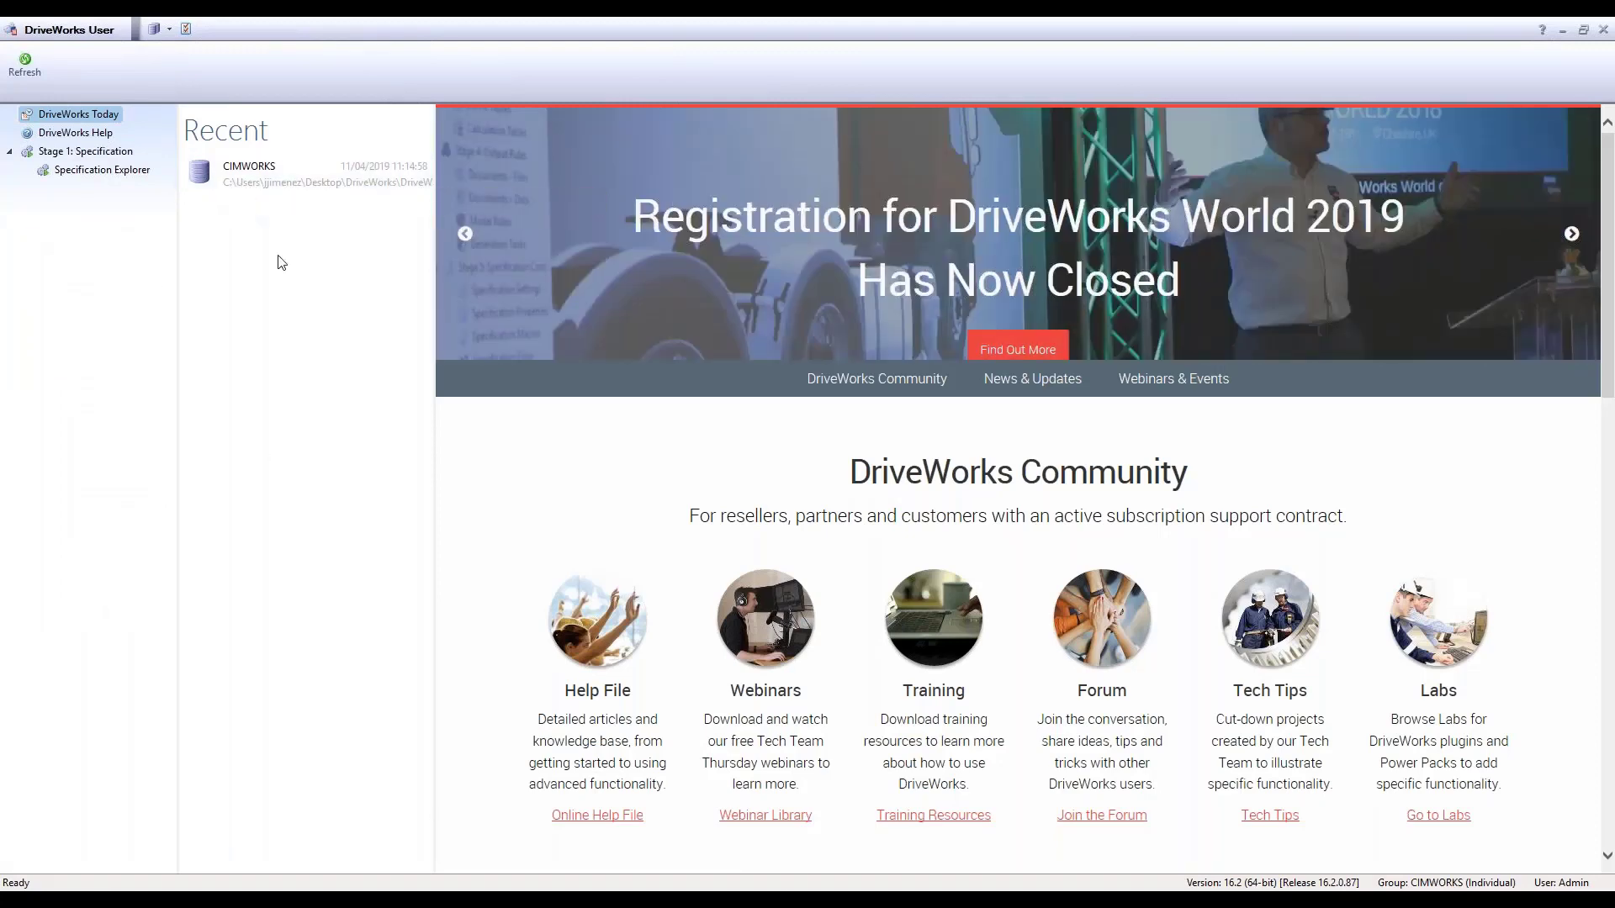
# Log on to the recent CIMWORKS group and start a new Cupboard specification.
pyautogui.click(262, 180)
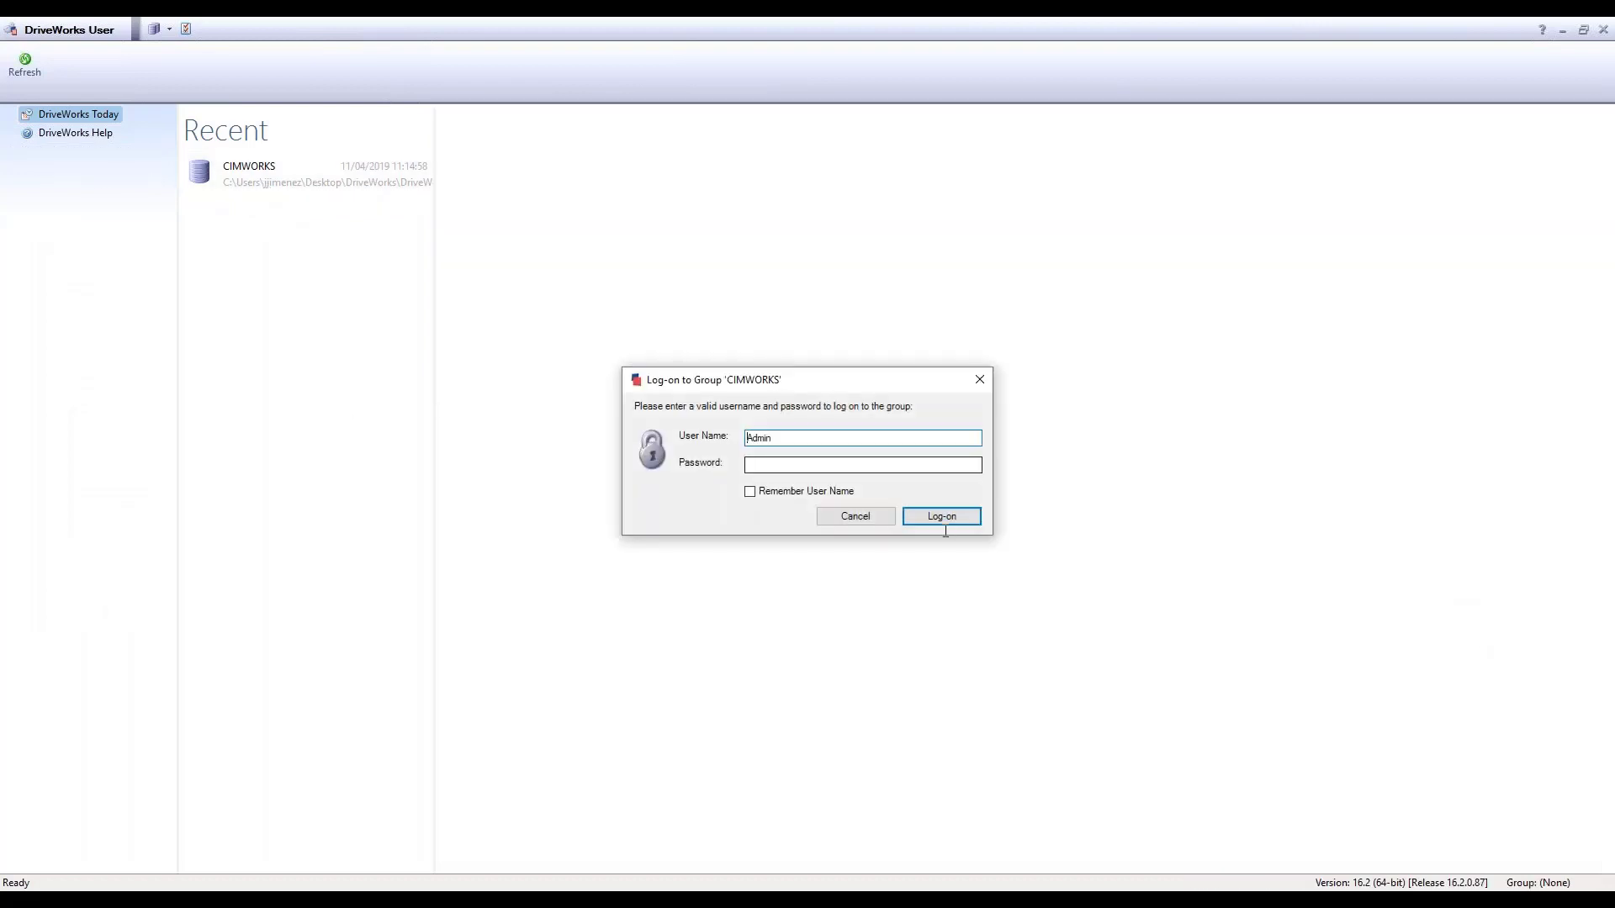
pyautogui.click(942, 516)
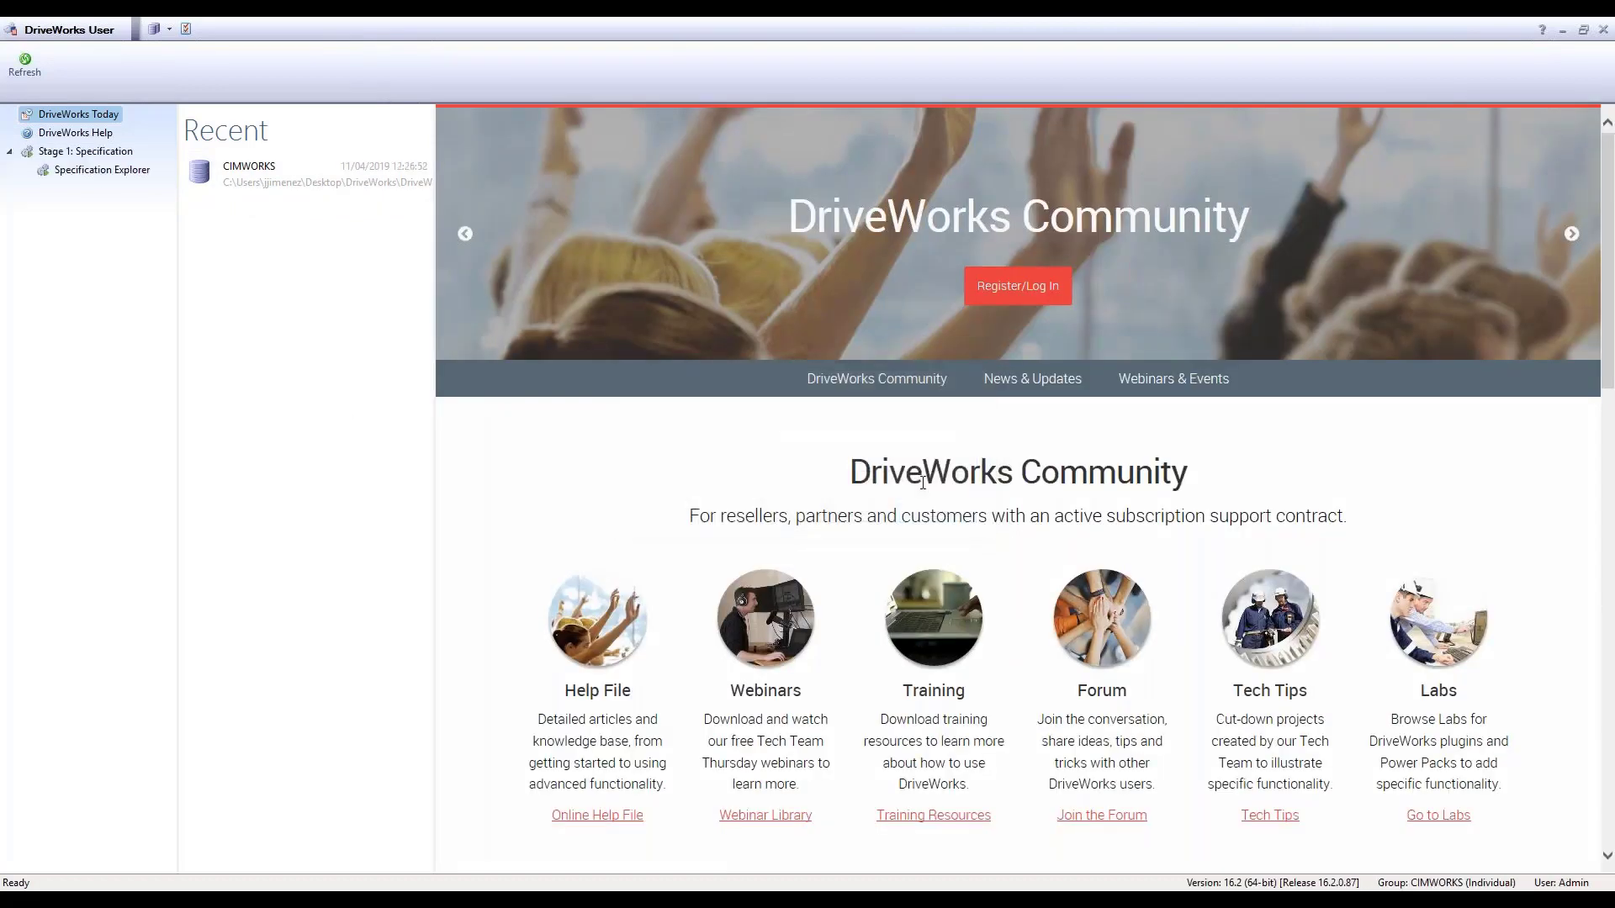
pyautogui.click(85, 173)
pyautogui.click(33, 76)
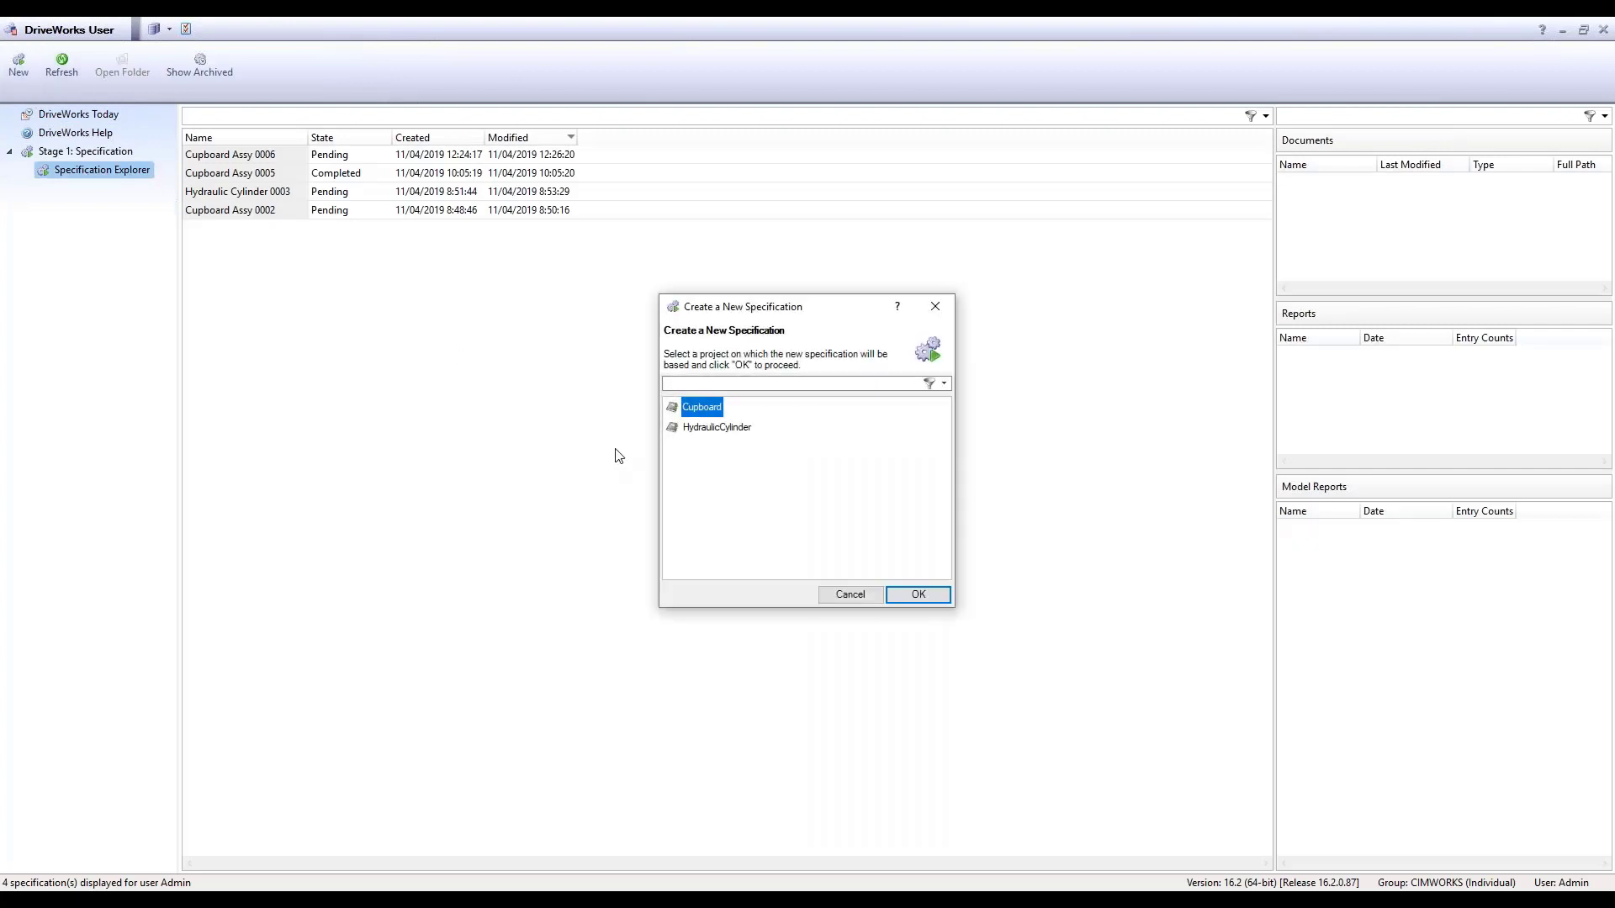
pyautogui.click(918, 594)
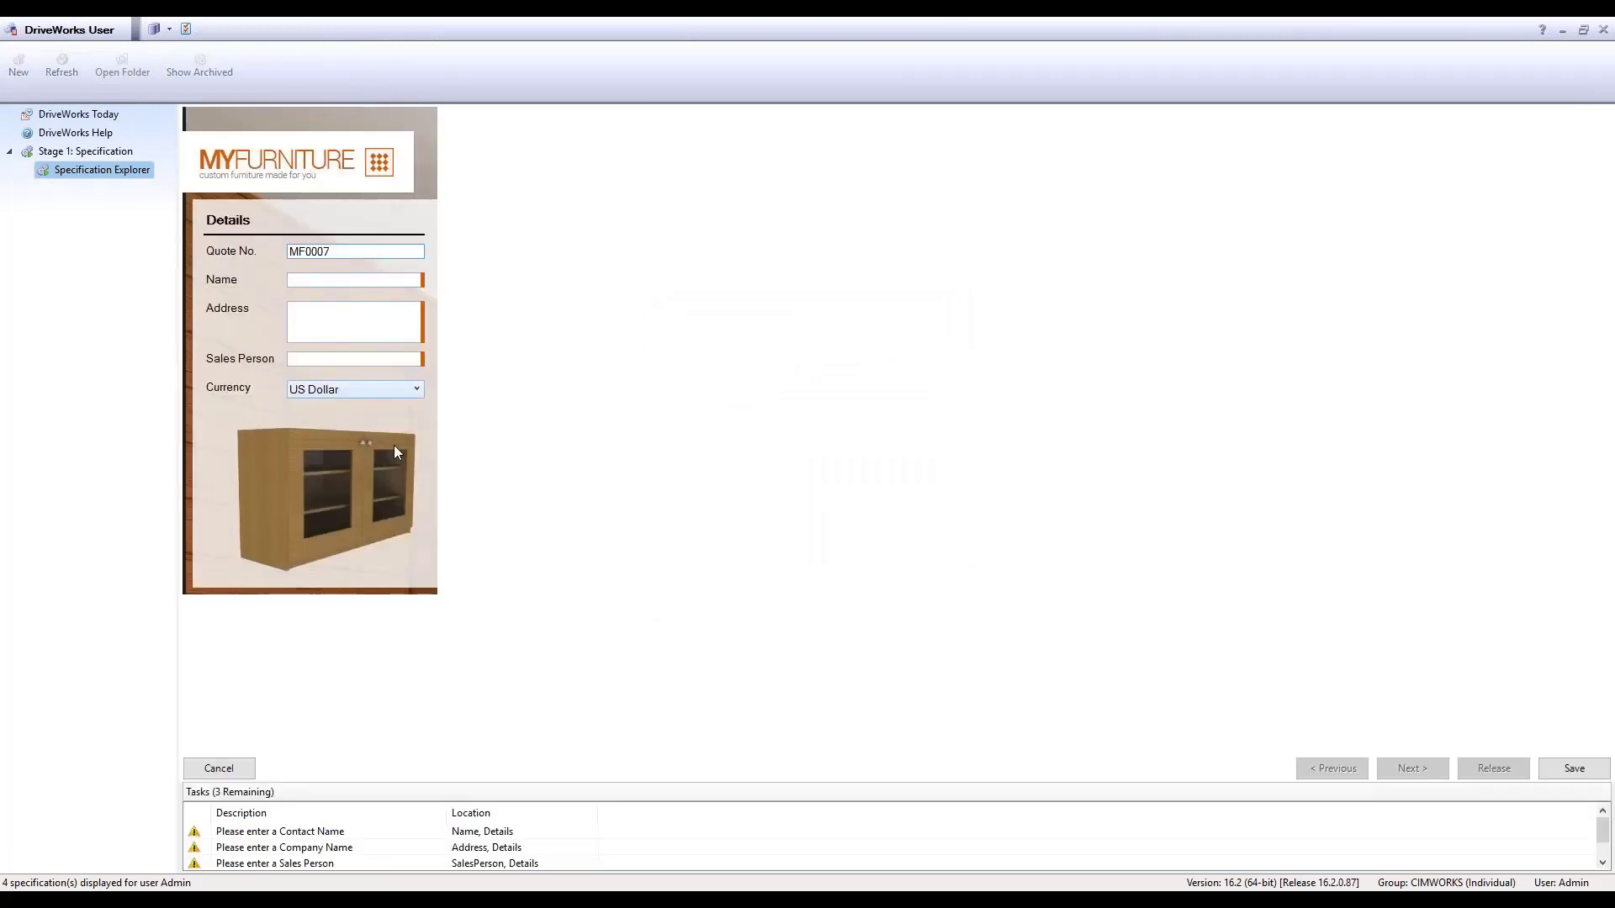
# Enter the contact name, address and sales person, choose Euro currency, and reach the Design page.
pyautogui.click(346, 280)
pyautogui.write('CW2')
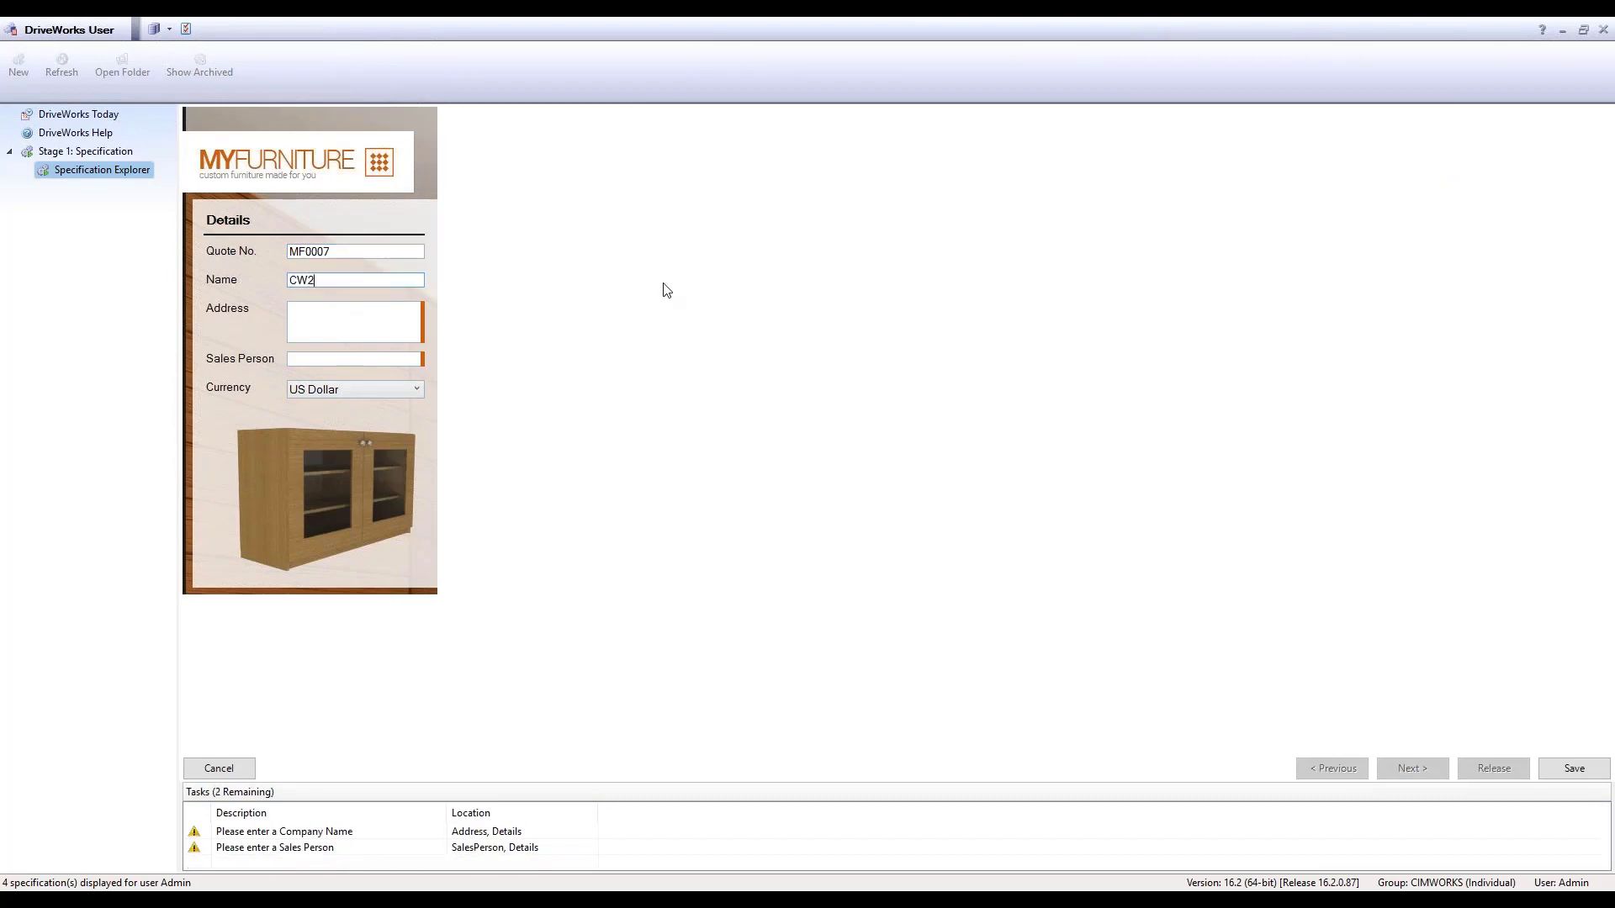
pyautogui.press('Tab')
pyautogui.write('NA')
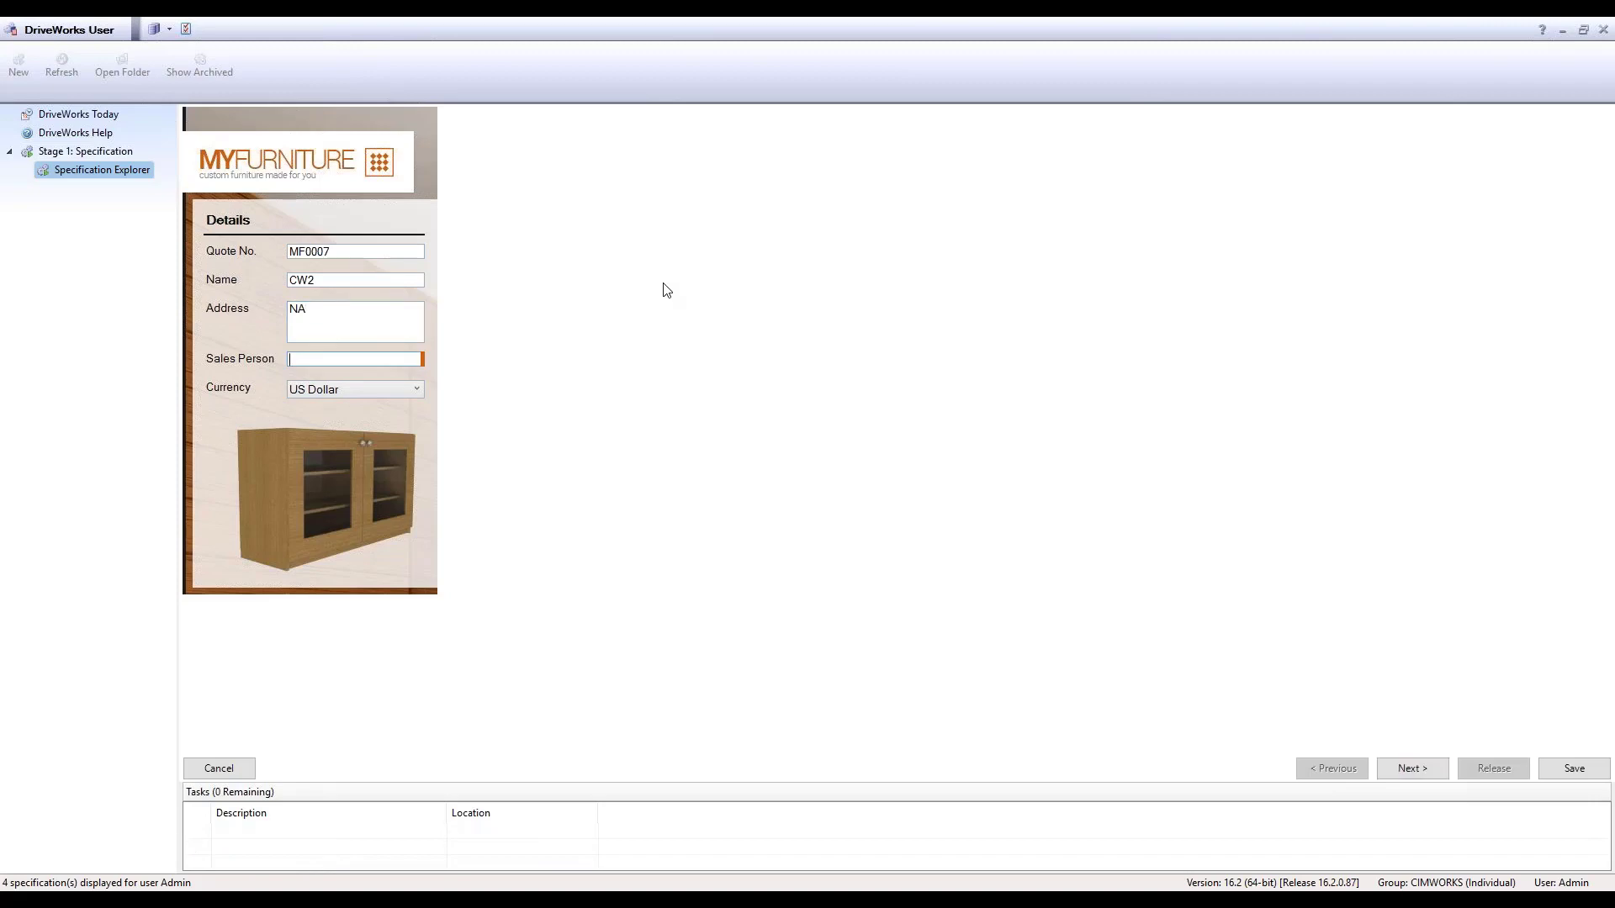
pyautogui.press('Tab')
pyautogui.write('JJI')
pyautogui.click(385, 390)
pyautogui.click(321, 440)
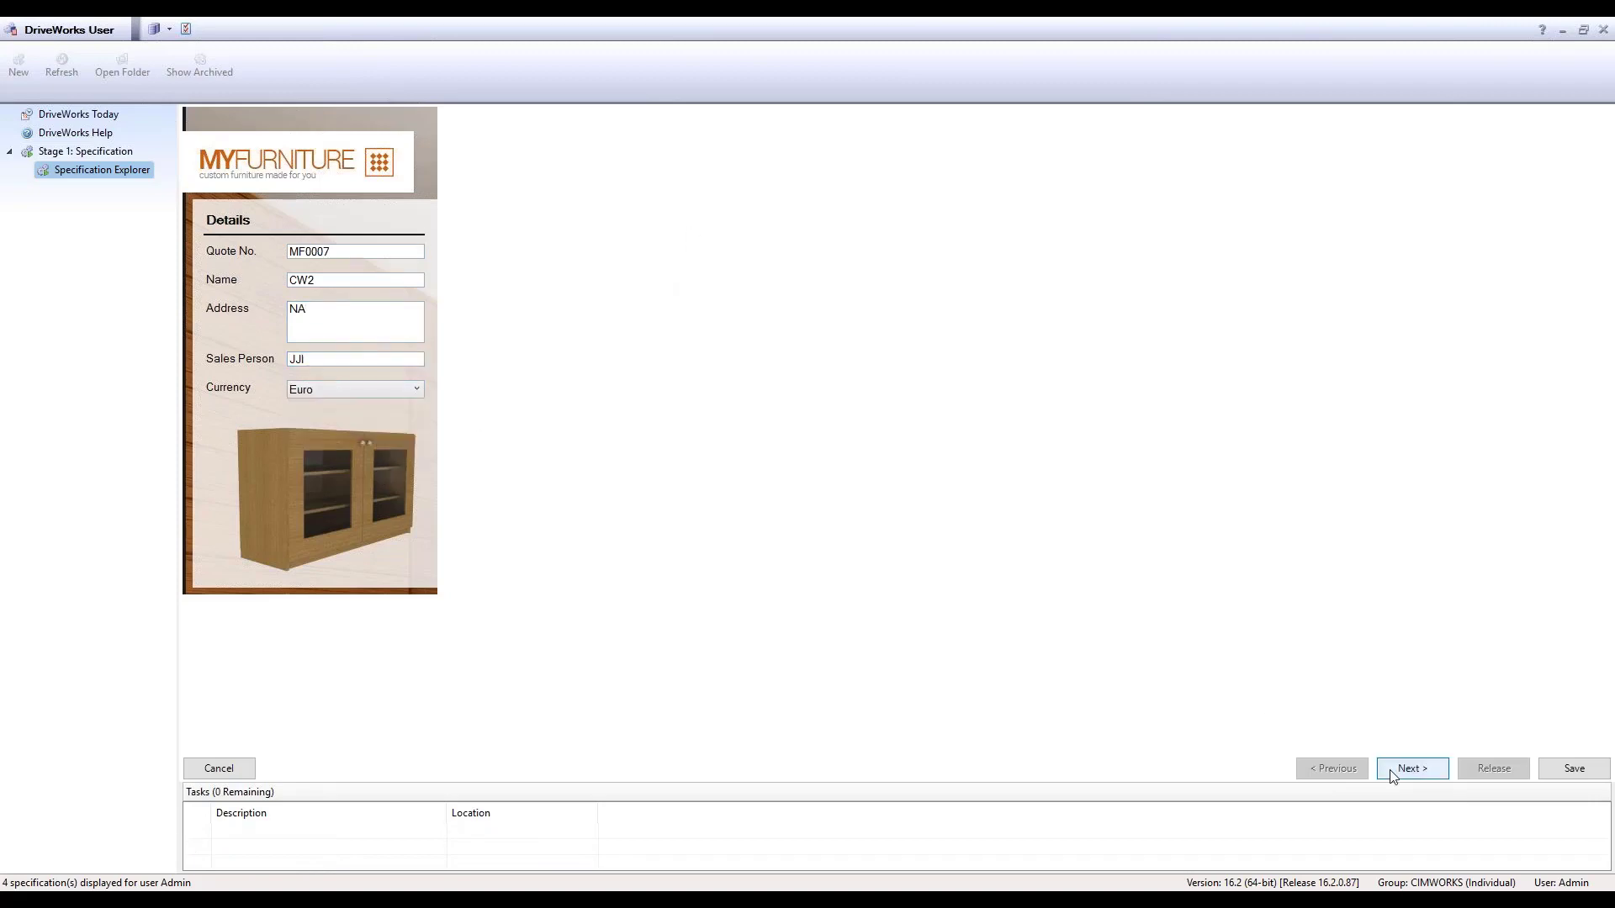
pyautogui.click(1412, 768)
pyautogui.click(340, 348)
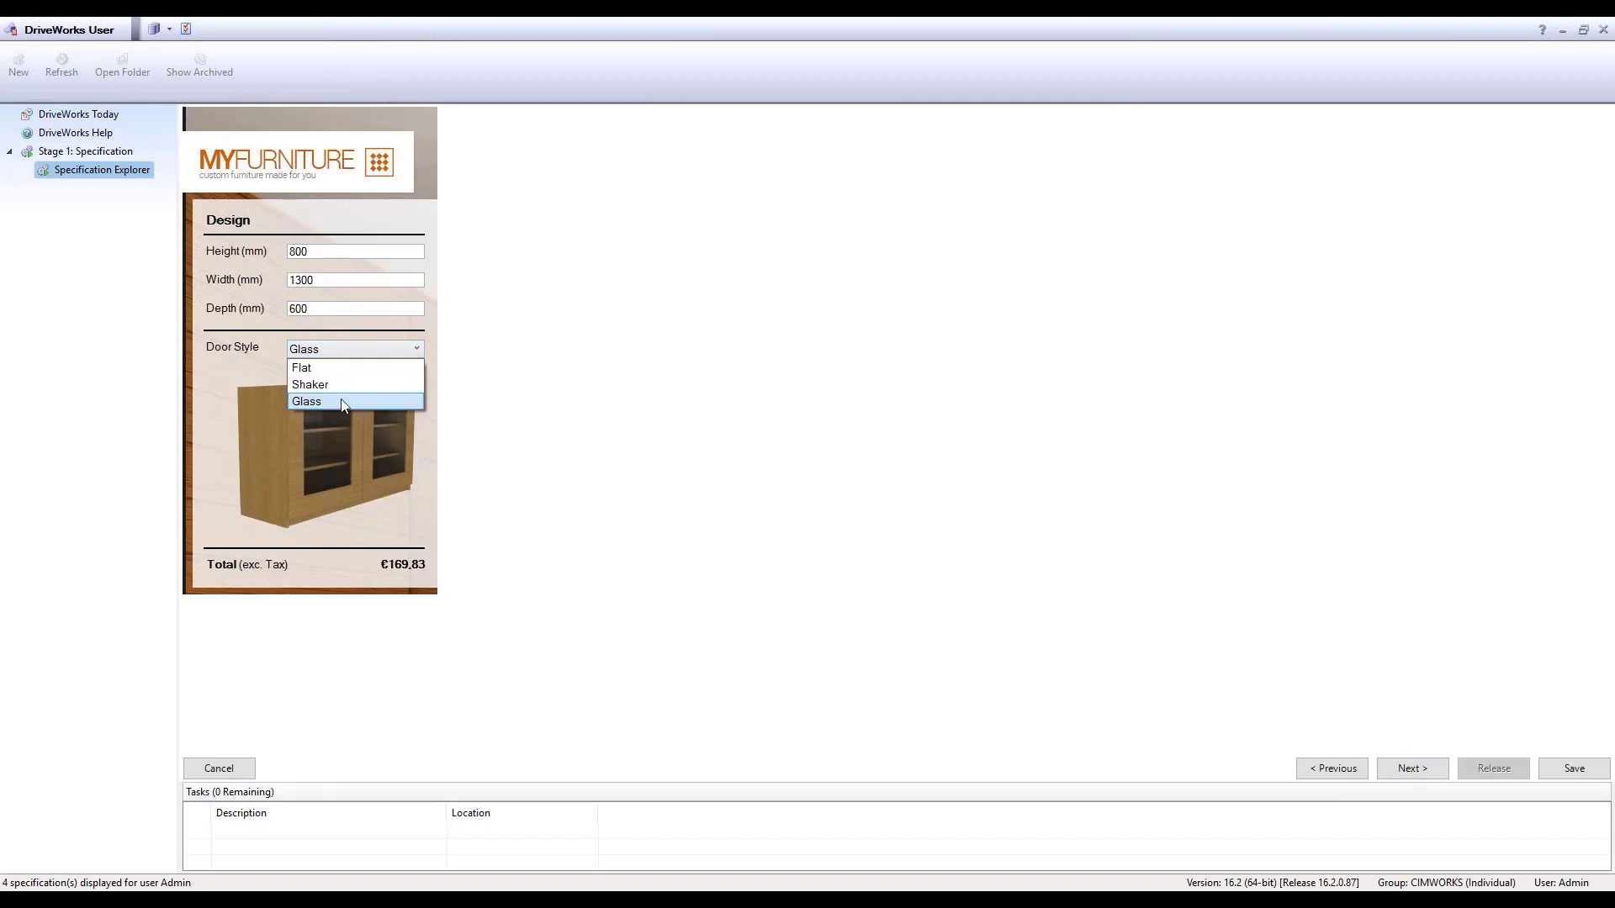
# Choose Shaker doors and review the height, width and depth values.
pyautogui.click(335, 382)
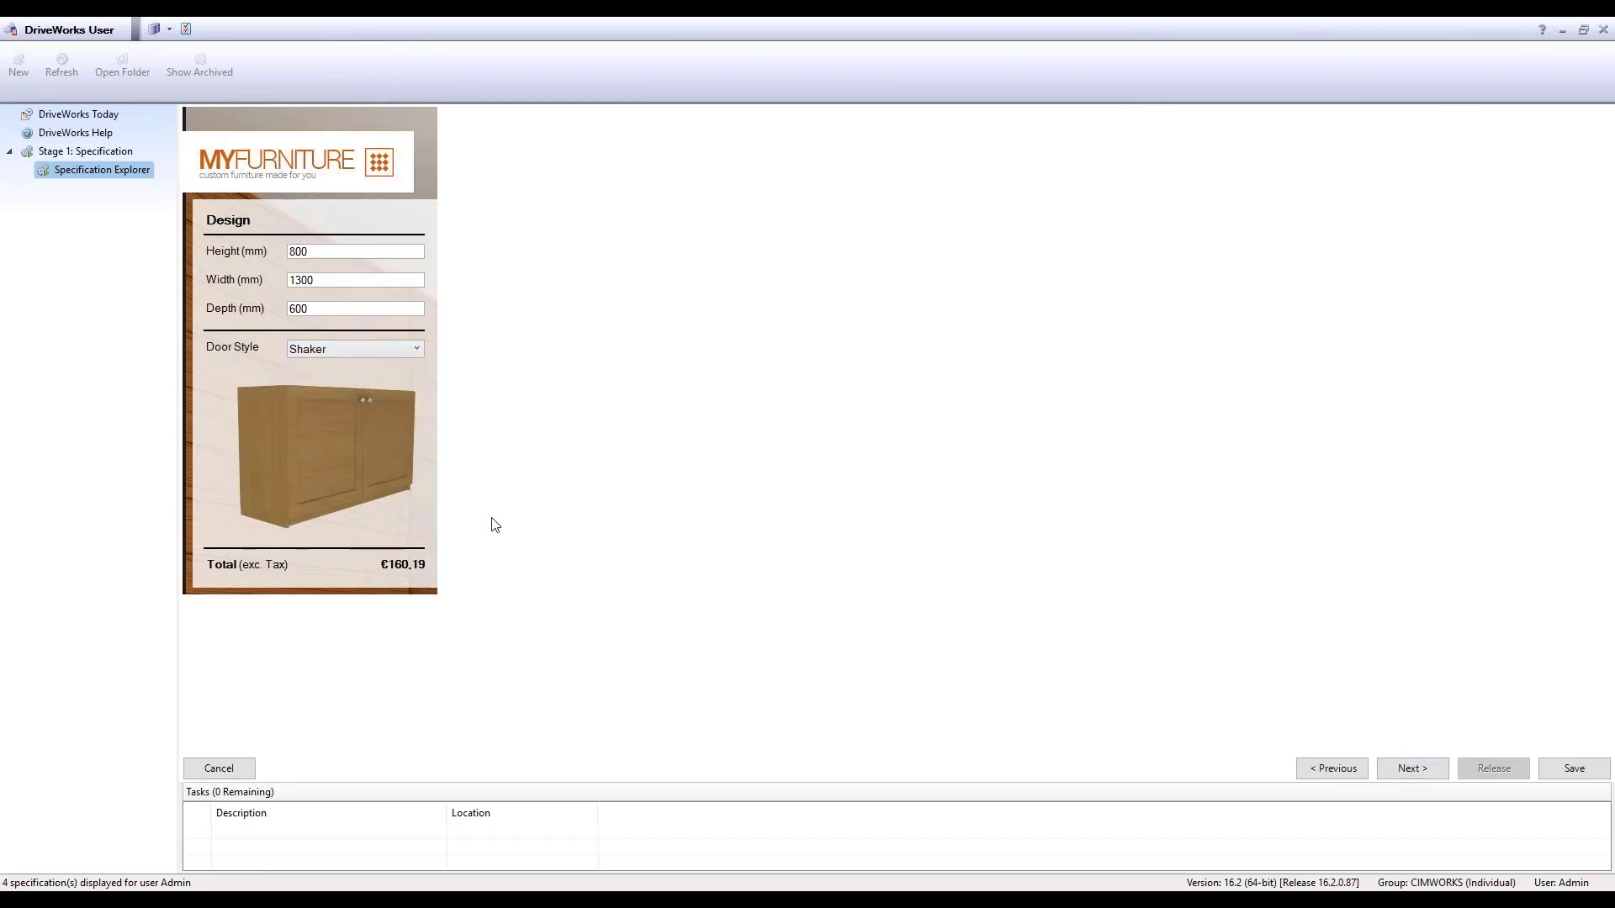
pyautogui.click(328, 256)
pyautogui.click(326, 280)
pyautogui.click(335, 308)
# Step through the remaining pages, finish the specification, and show Cupboard Assy 0007's documents.
pyautogui.click(1415, 769)
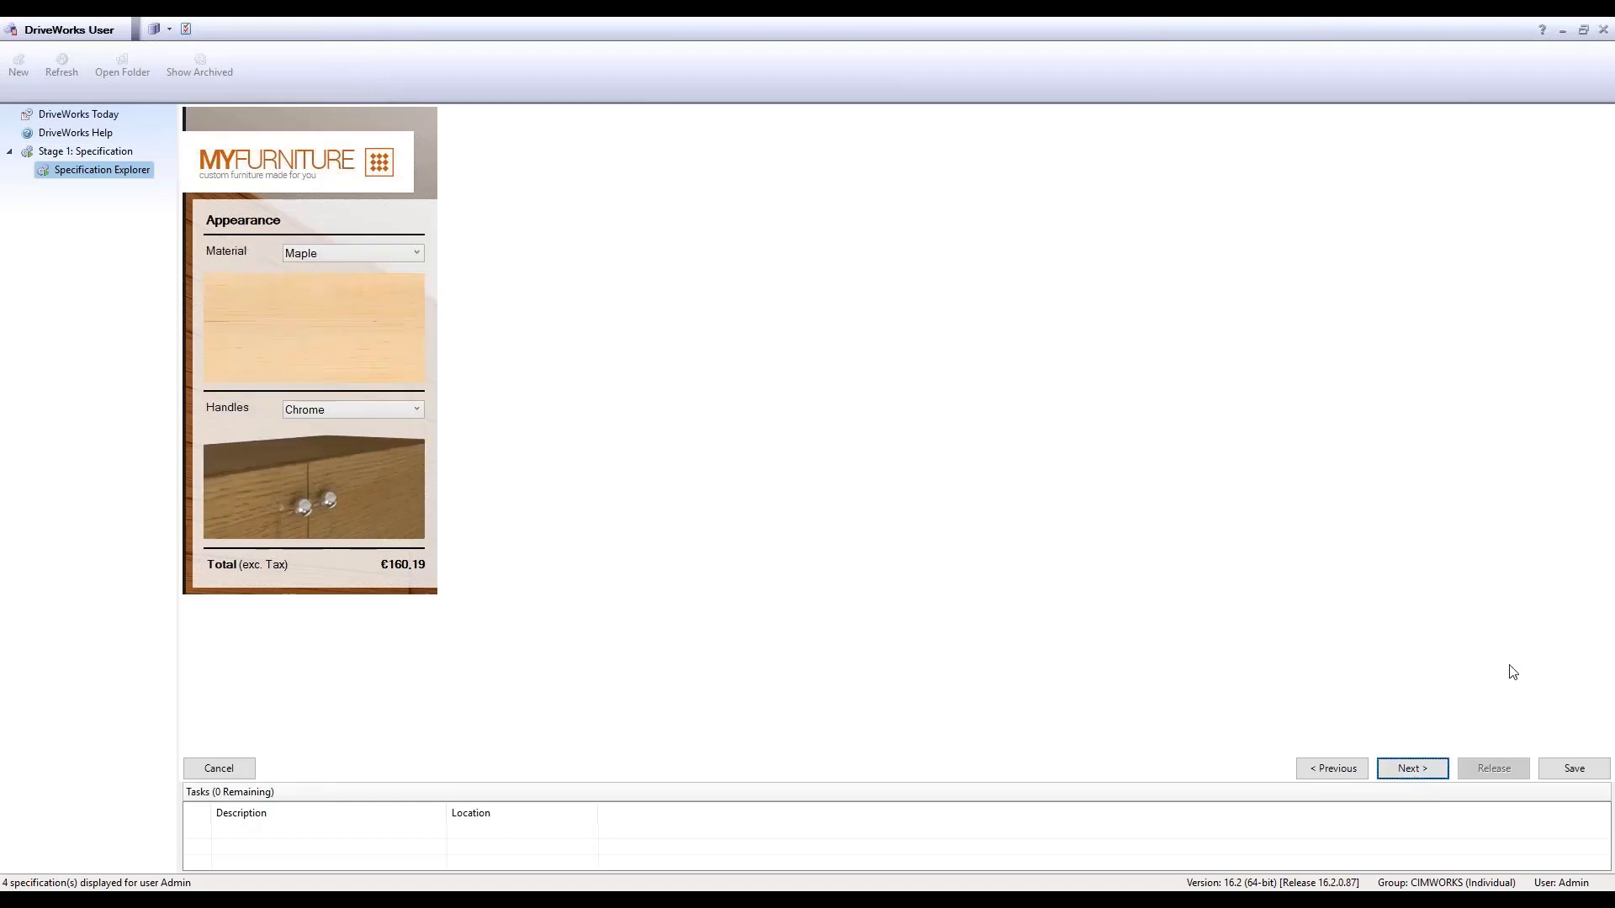
pyautogui.click(1420, 768)
pyautogui.click(1424, 768)
pyautogui.click(1417, 776)
pyautogui.click(1428, 768)
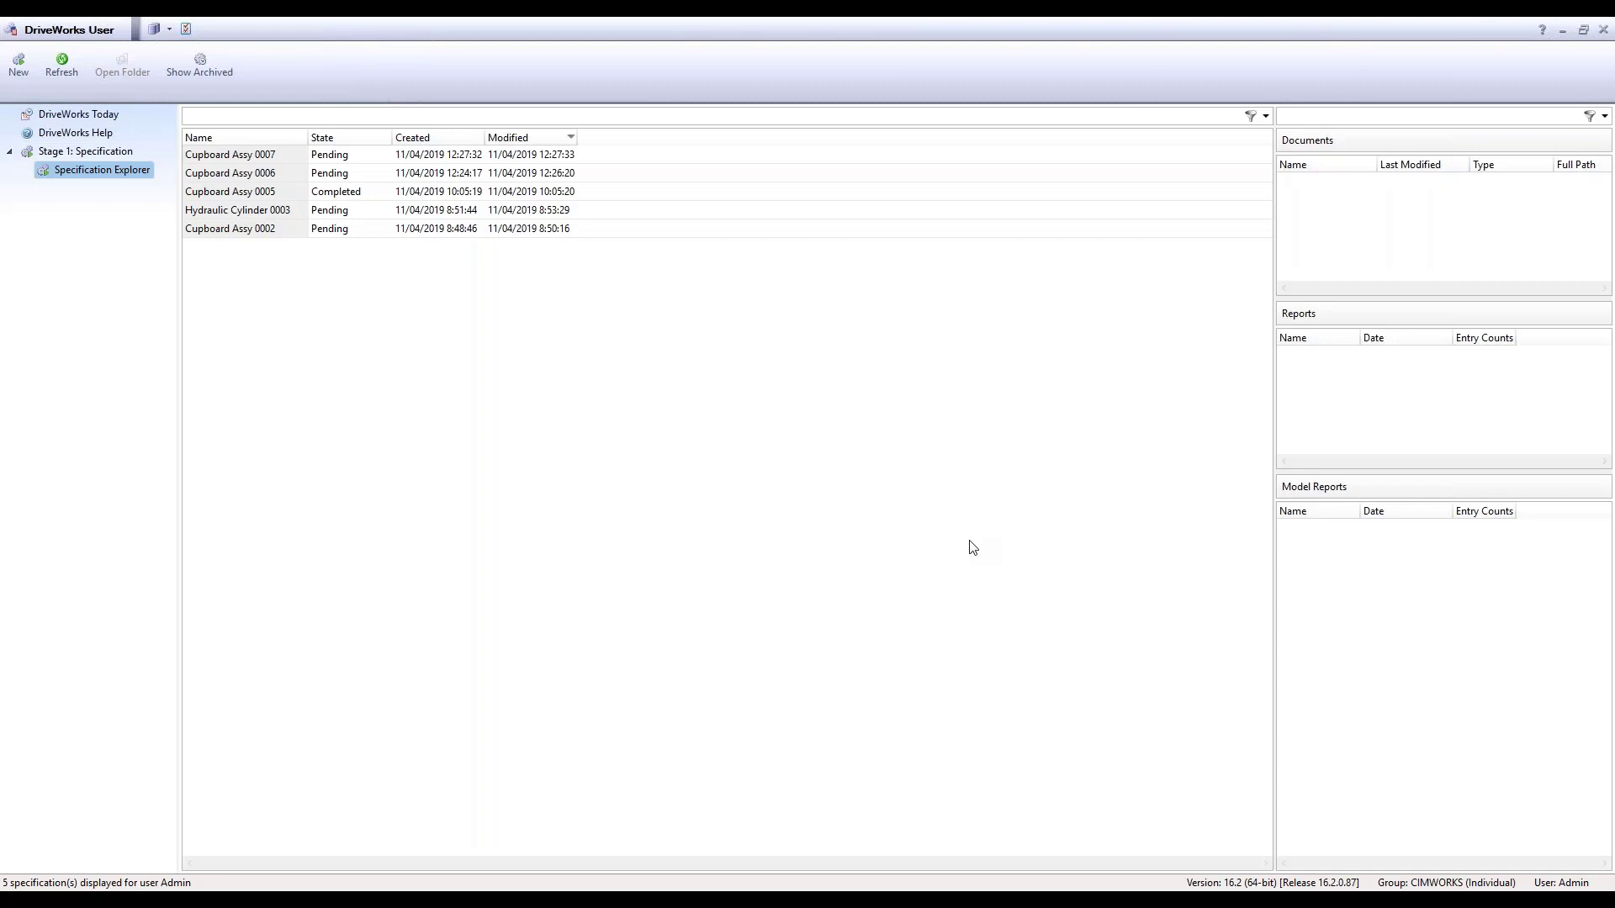
pyautogui.click(278, 160)
pyautogui.doubleClick(1325, 185)
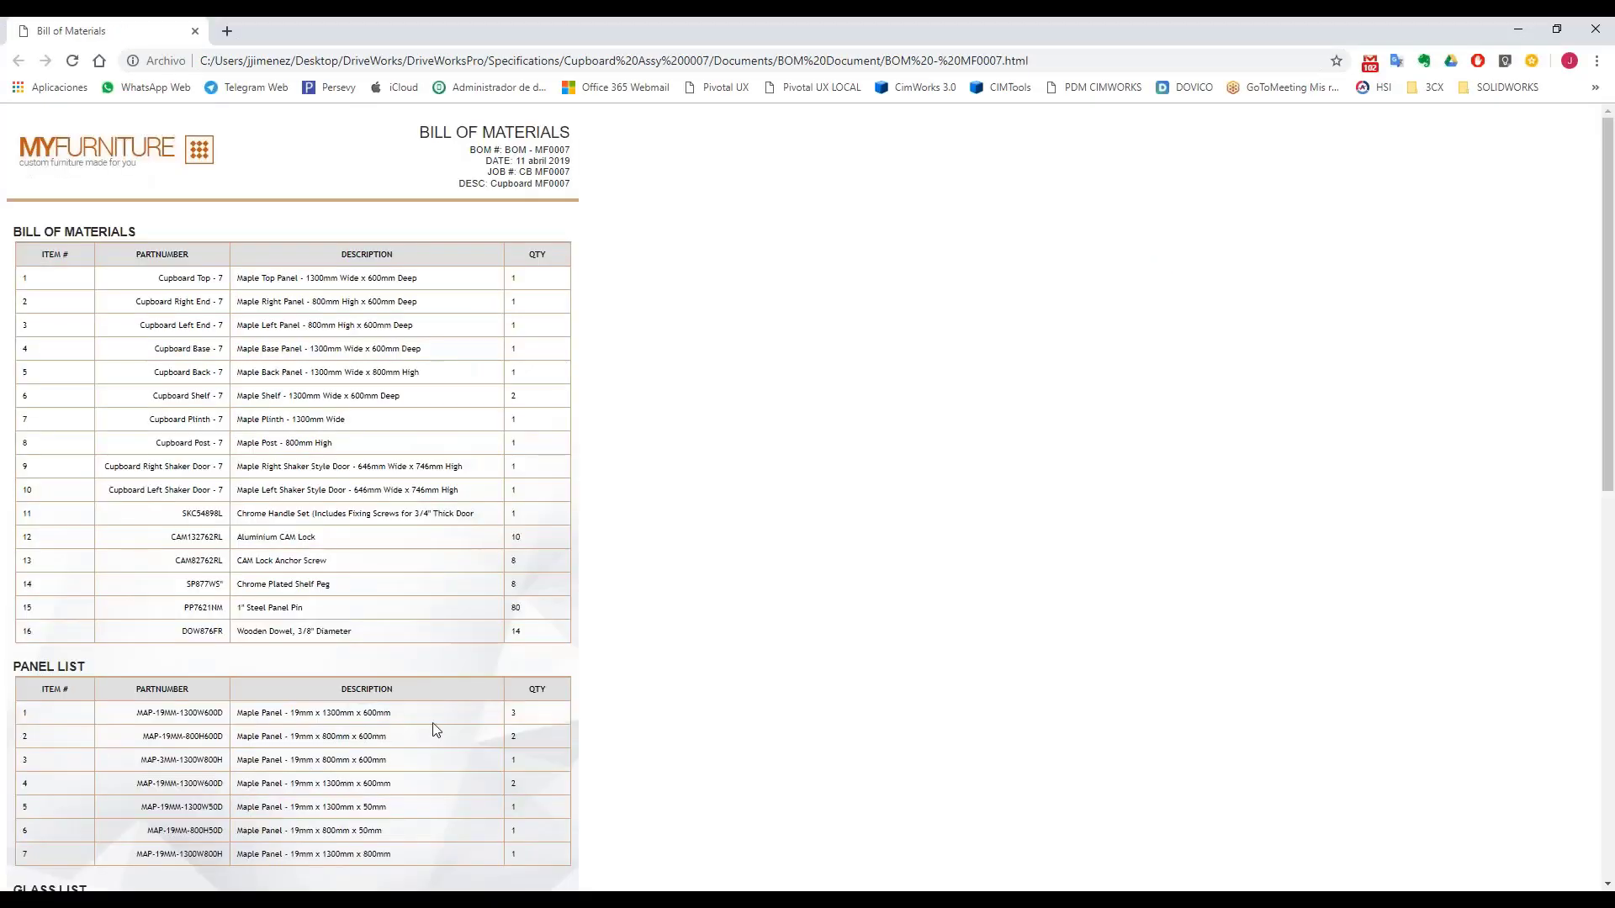
pyautogui.click(1594, 28)
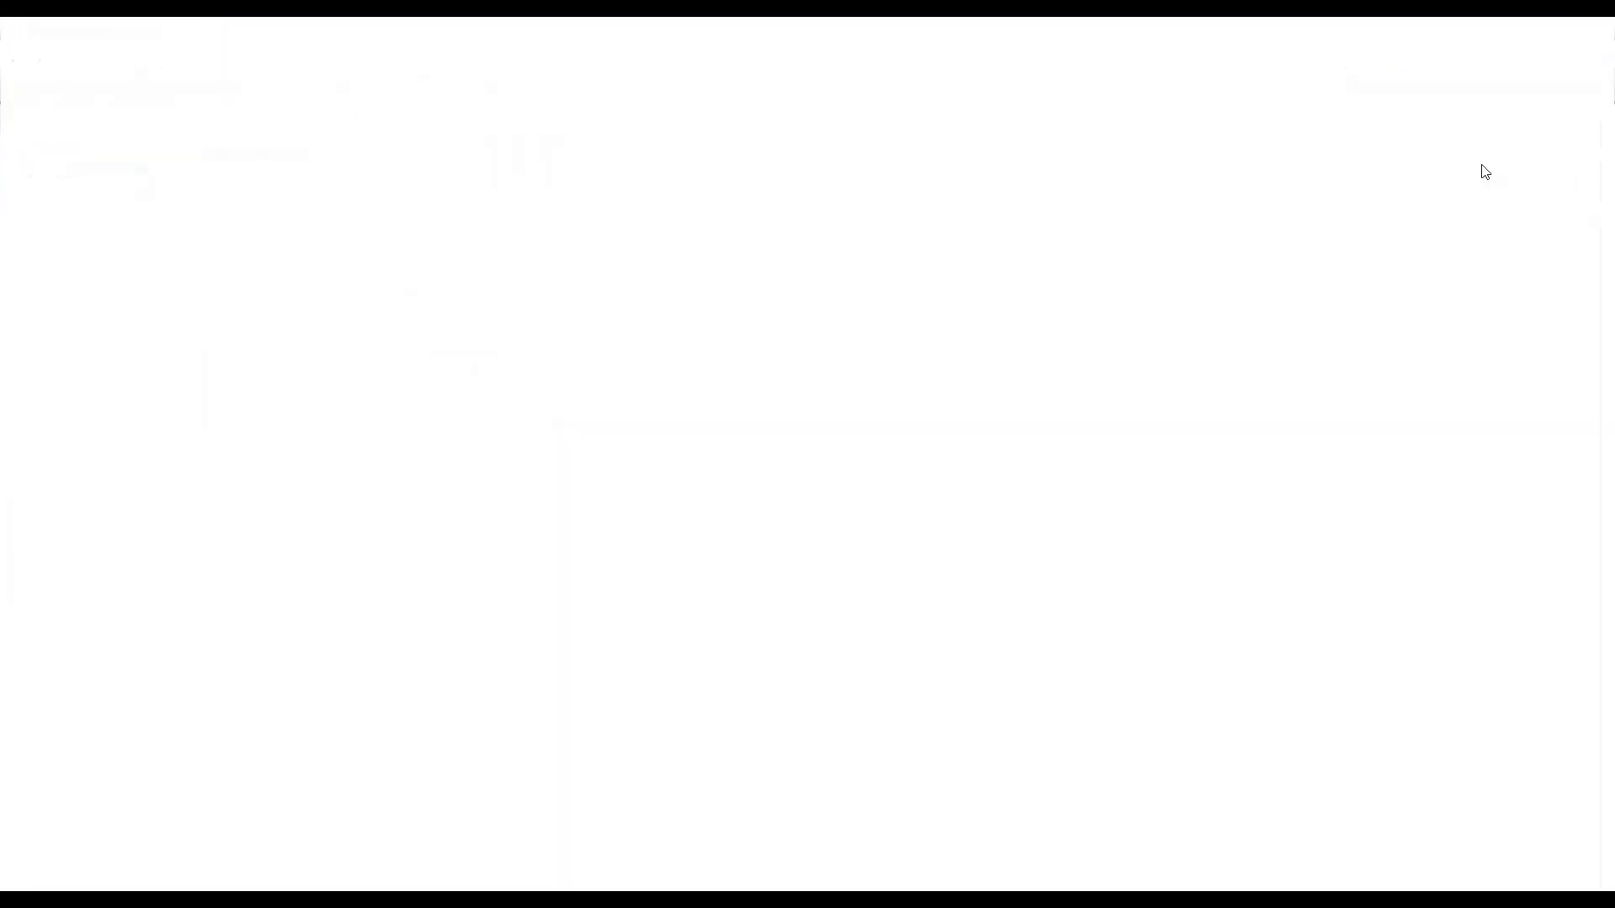
pyautogui.doubleClick(1349, 202)
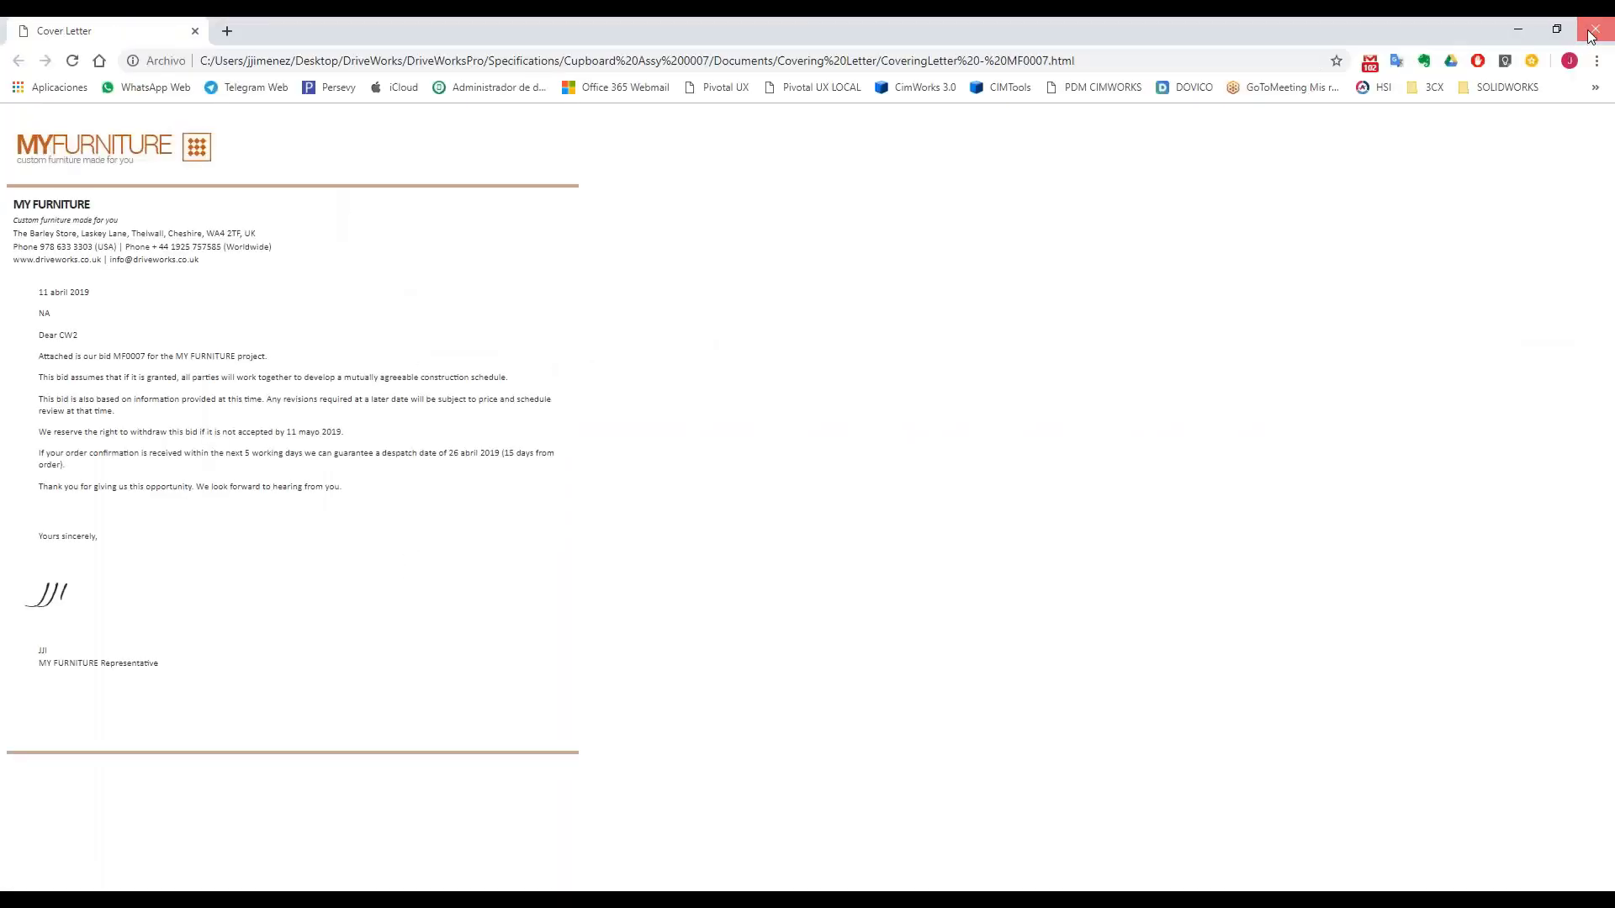
pyautogui.click(1594, 28)
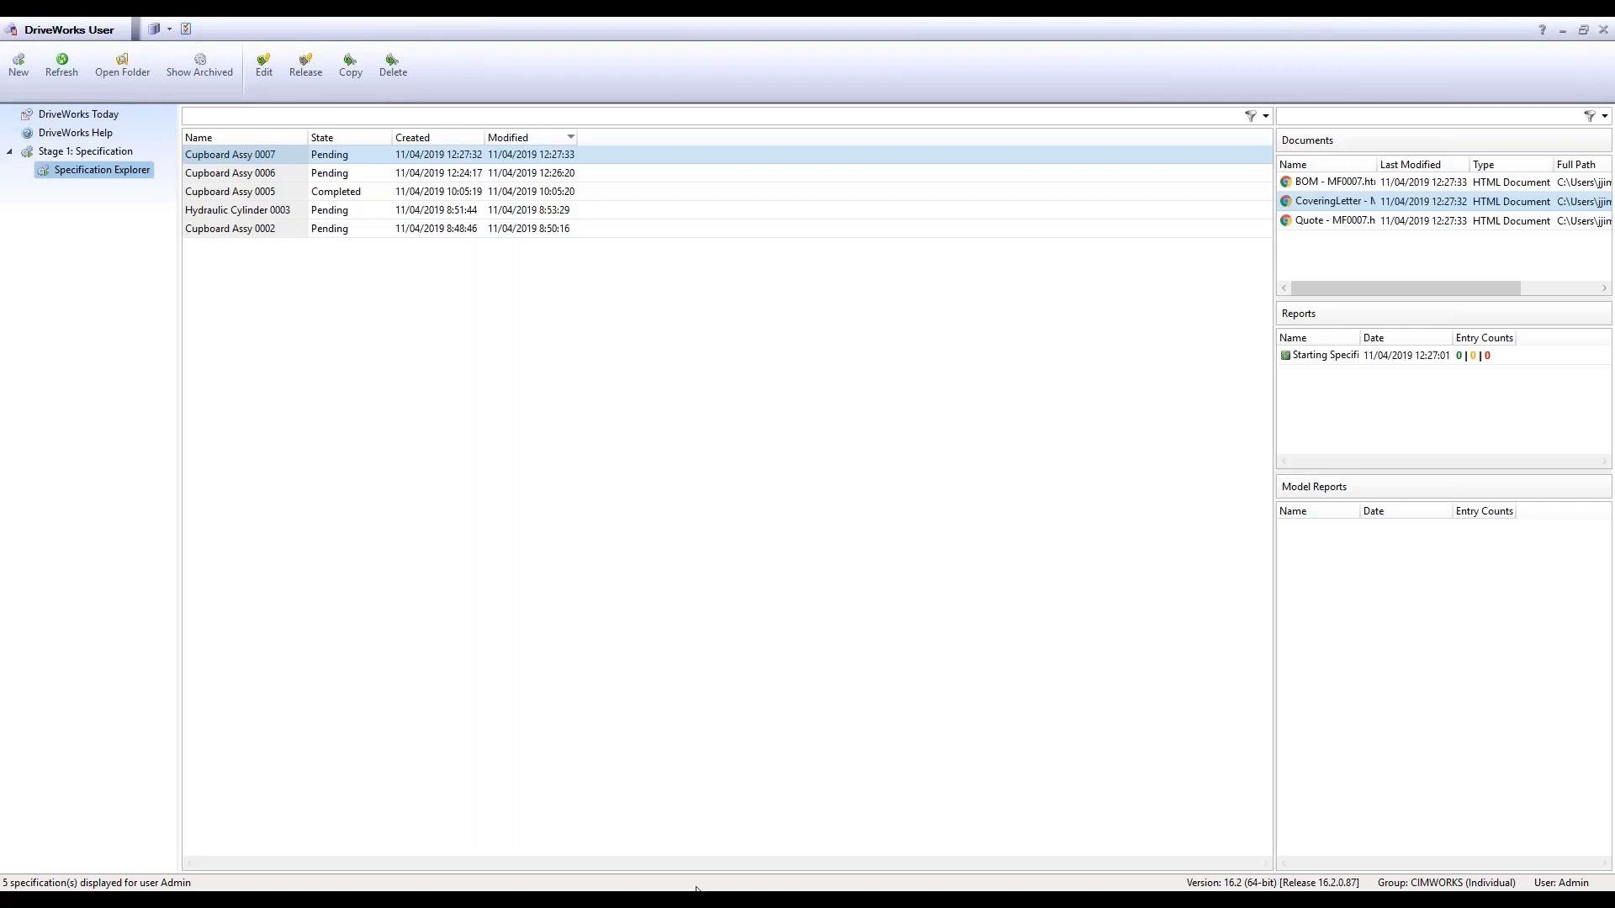
# Present the 'Tareas de generación (GenTasks)' slide, then open the project's Generation Tasks in Administrator.
pyautogui.moveTo(696, 890)
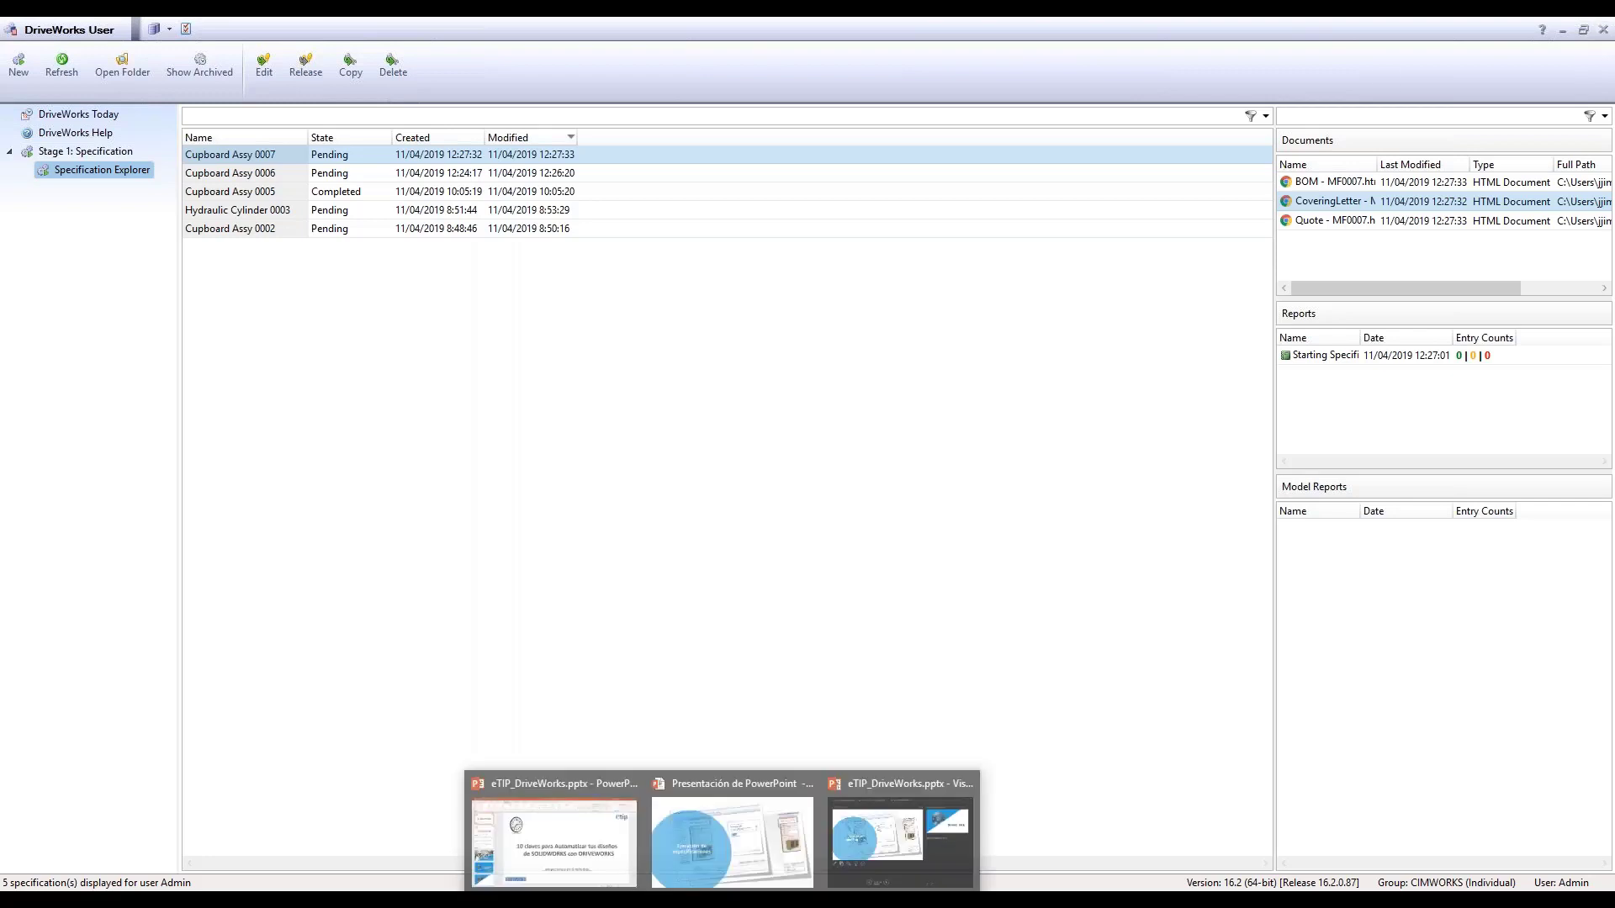
pyautogui.click(754, 822)
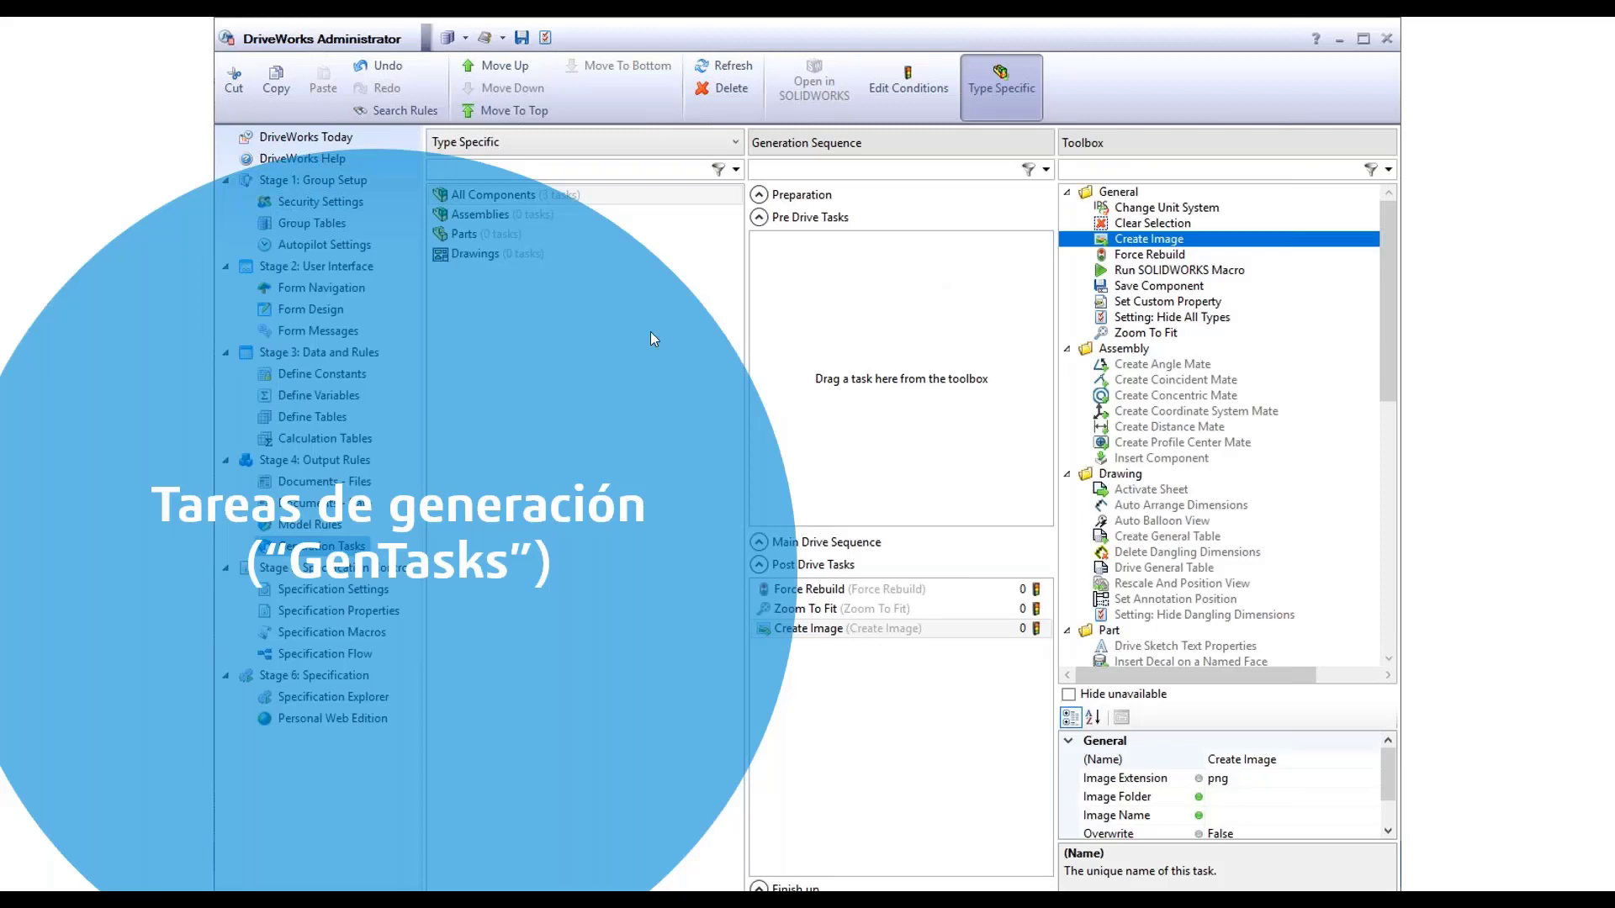
pyautogui.hotkey('alt', 'Tab')
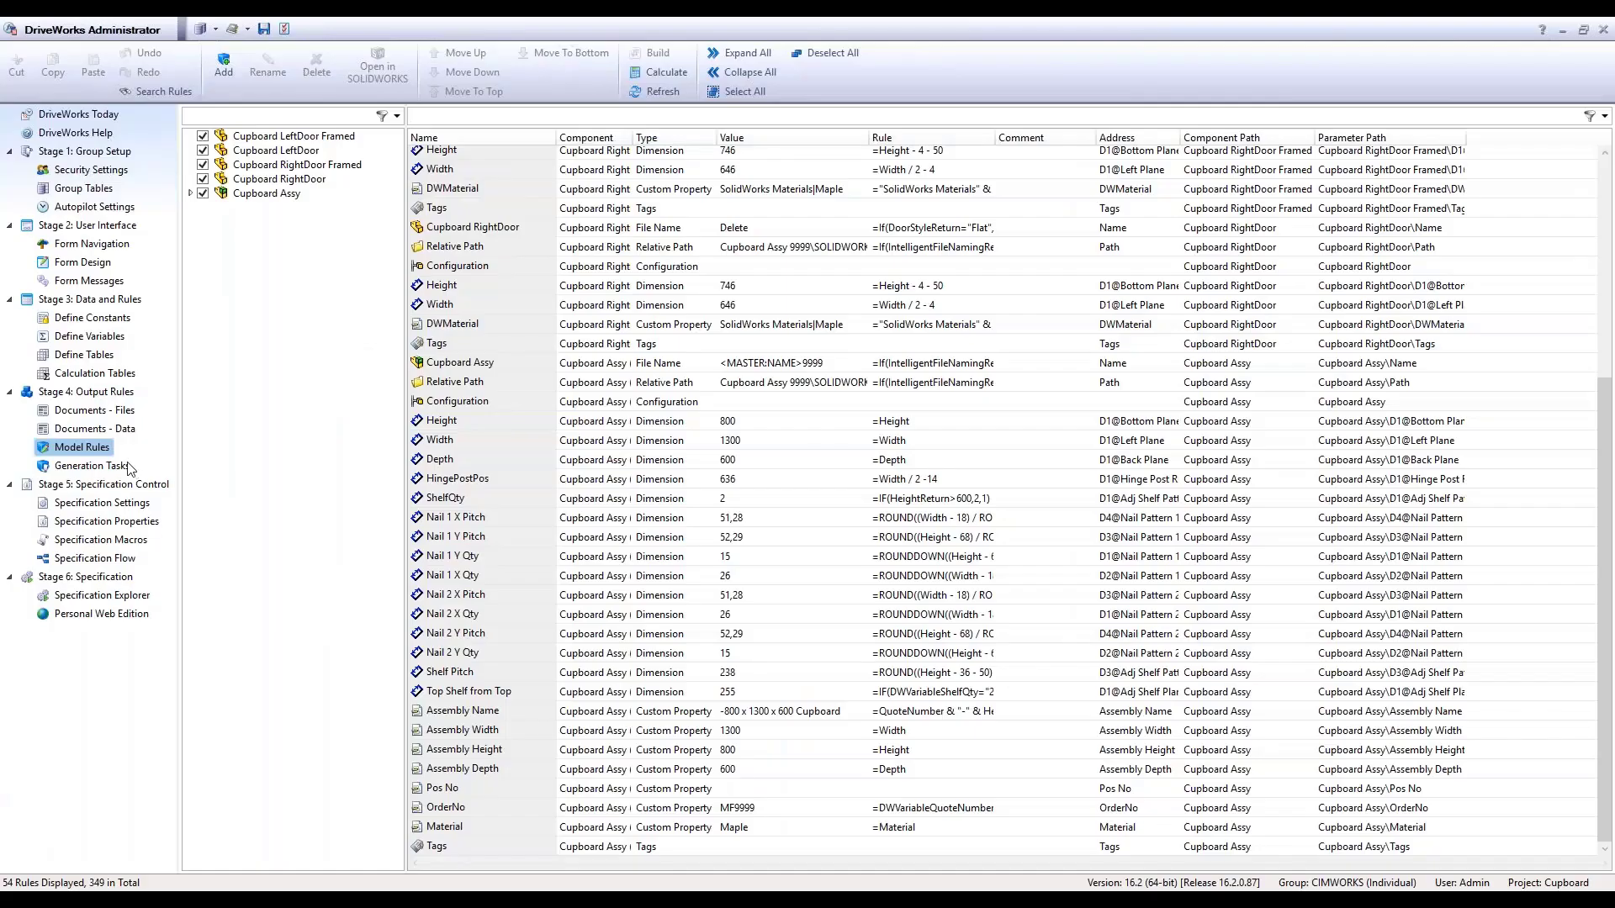
pyautogui.click(126, 467)
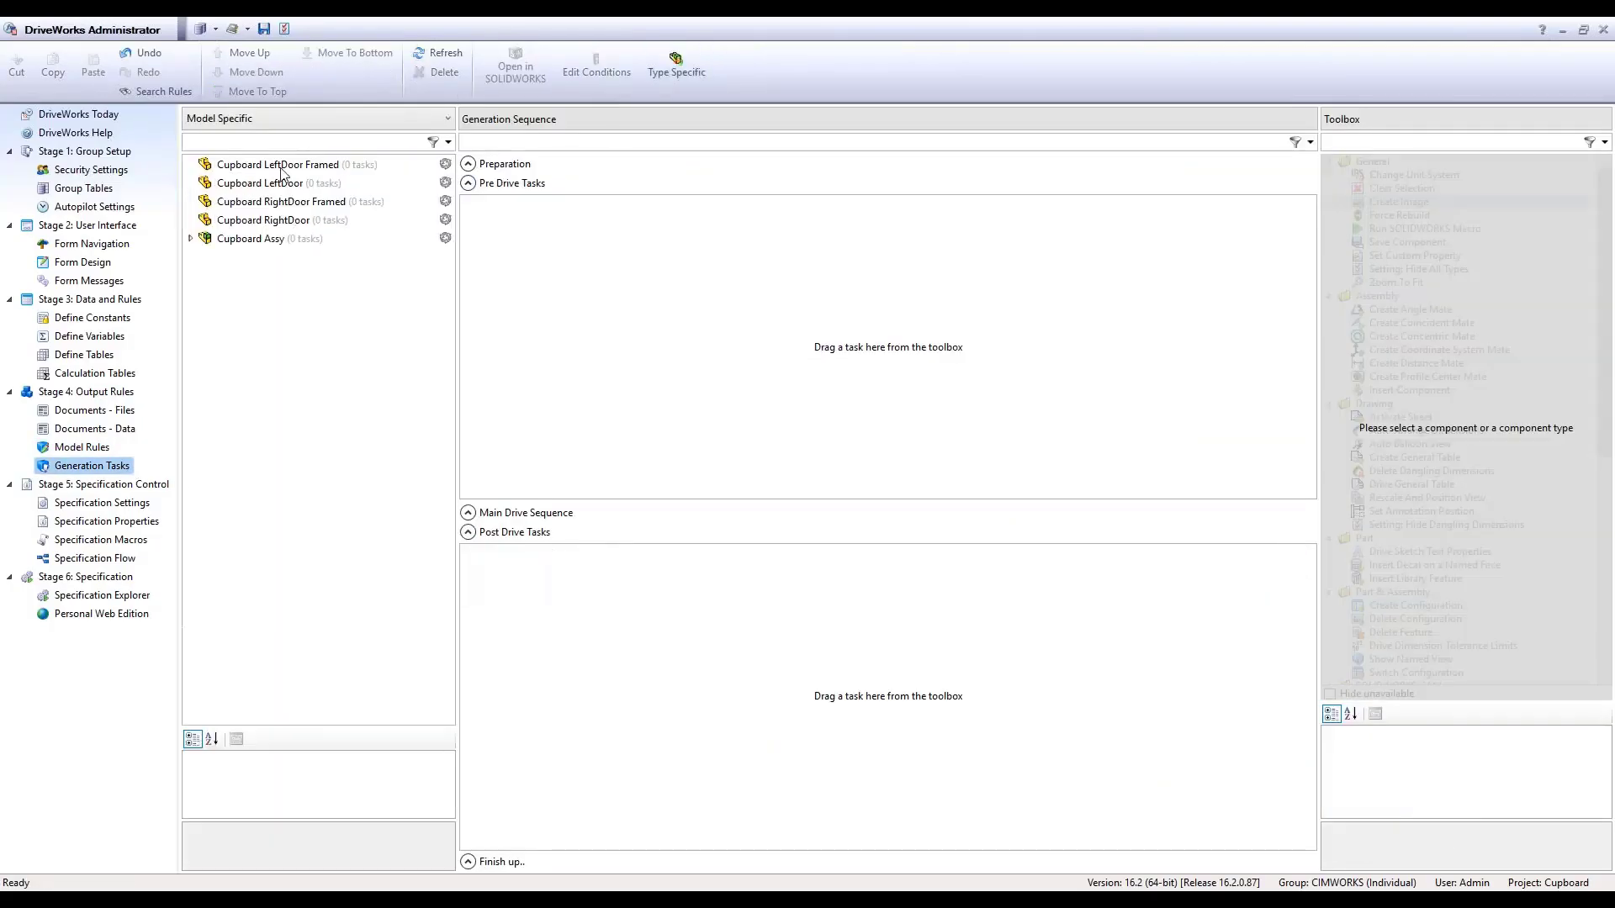
# Give the Cupboard RightDoor component a Create Image post-drive task that outputs png.
pyautogui.click(283, 165)
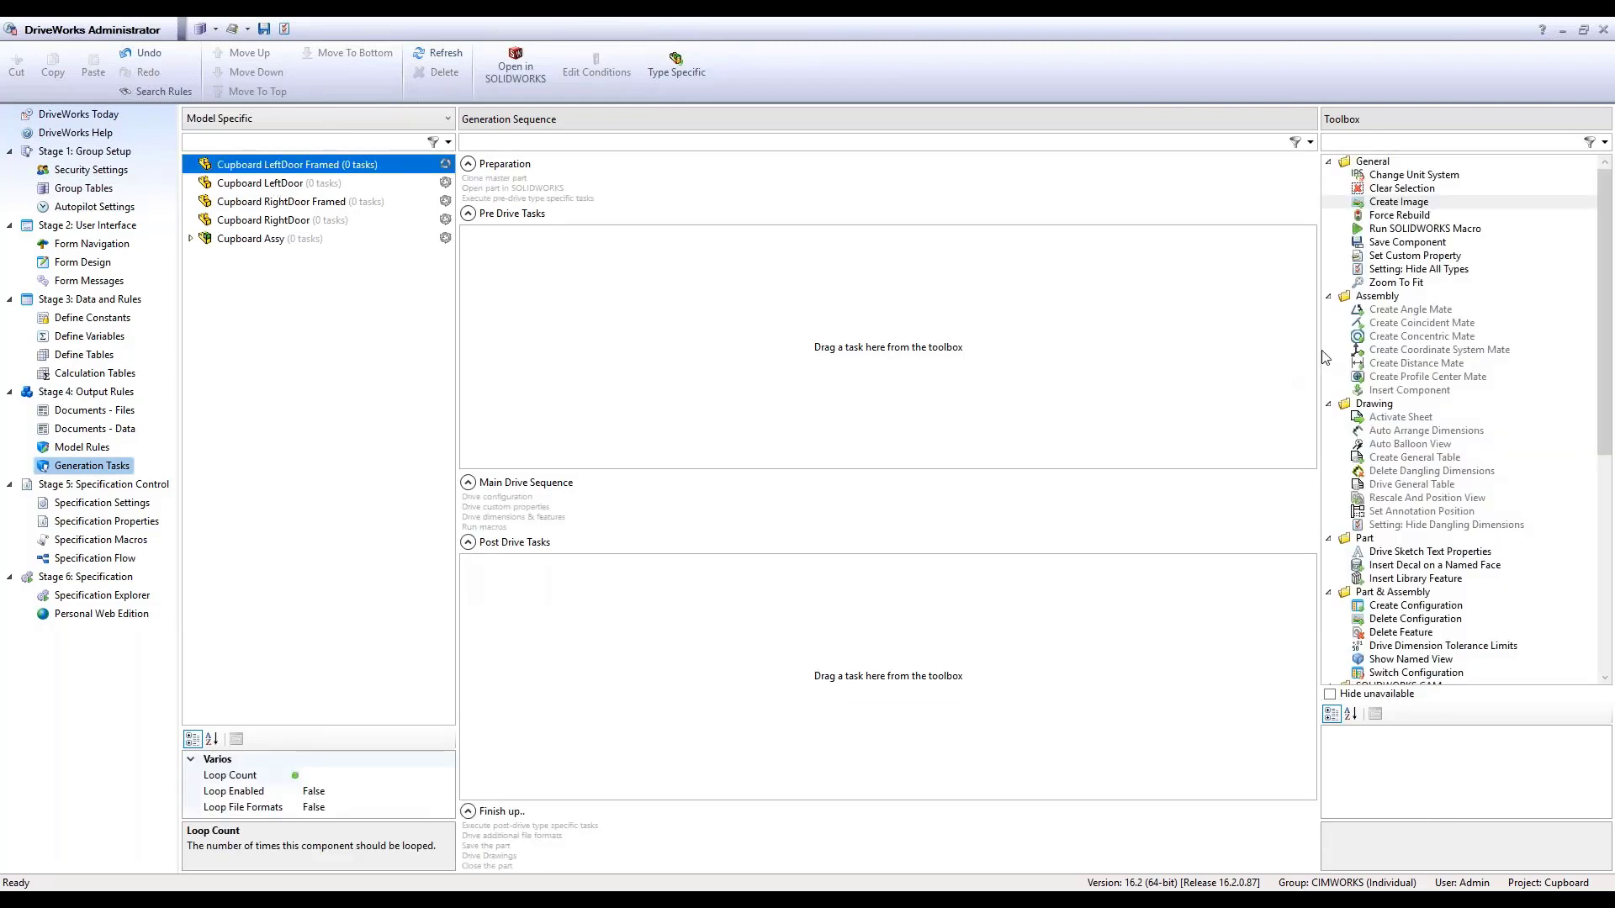
pyautogui.moveTo(1316, 353); pyautogui.dragTo(1197, 353)
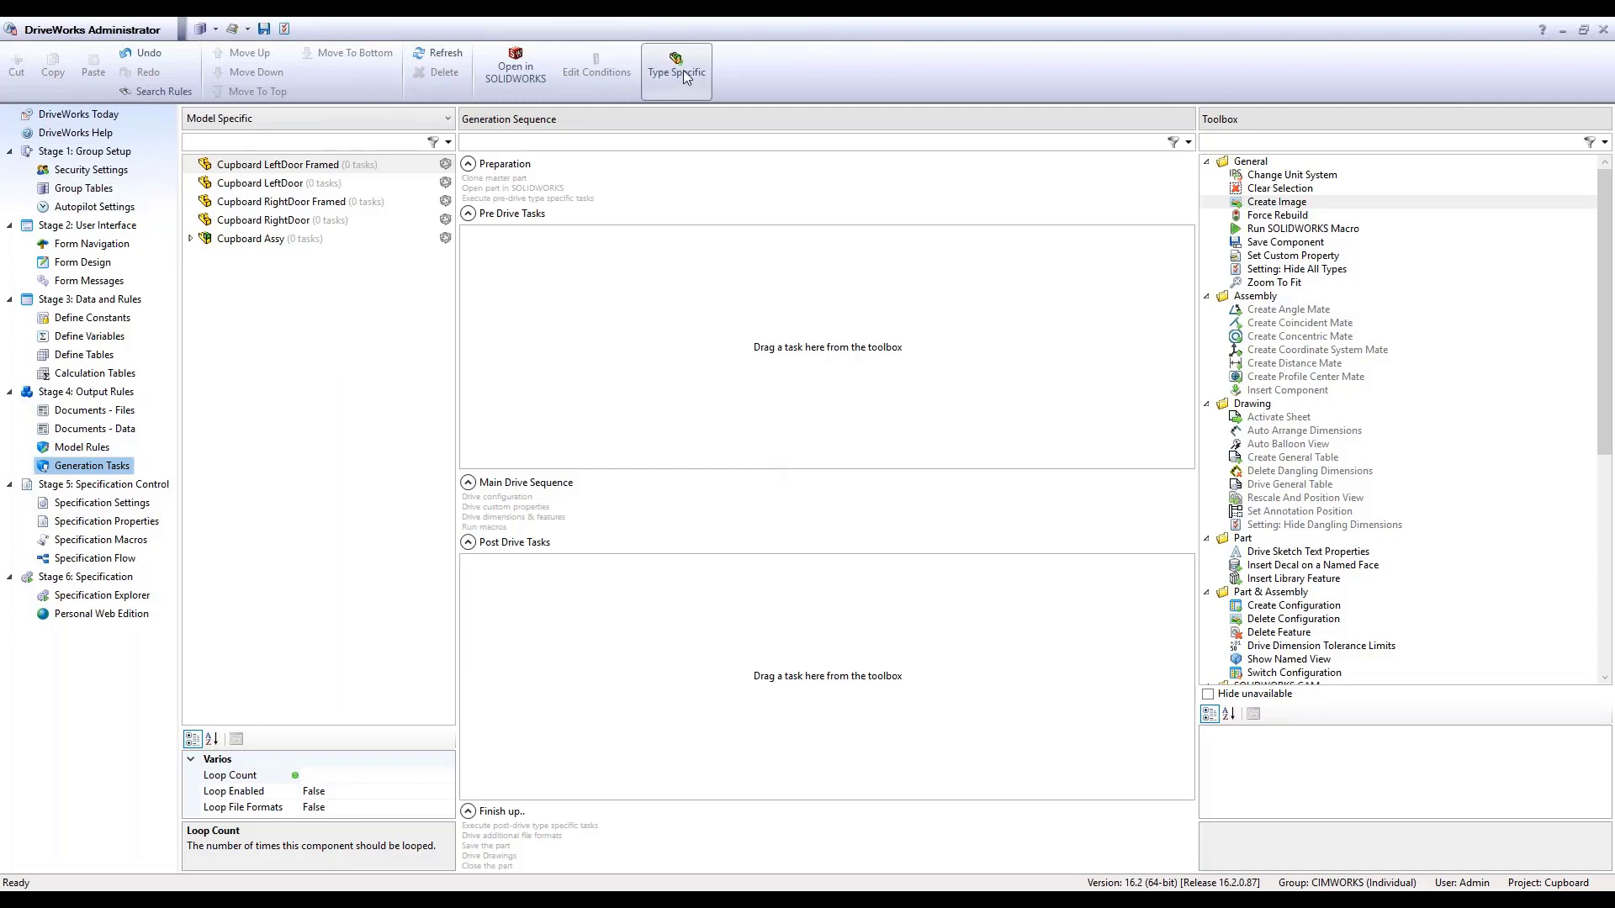
pyautogui.click(228, 224)
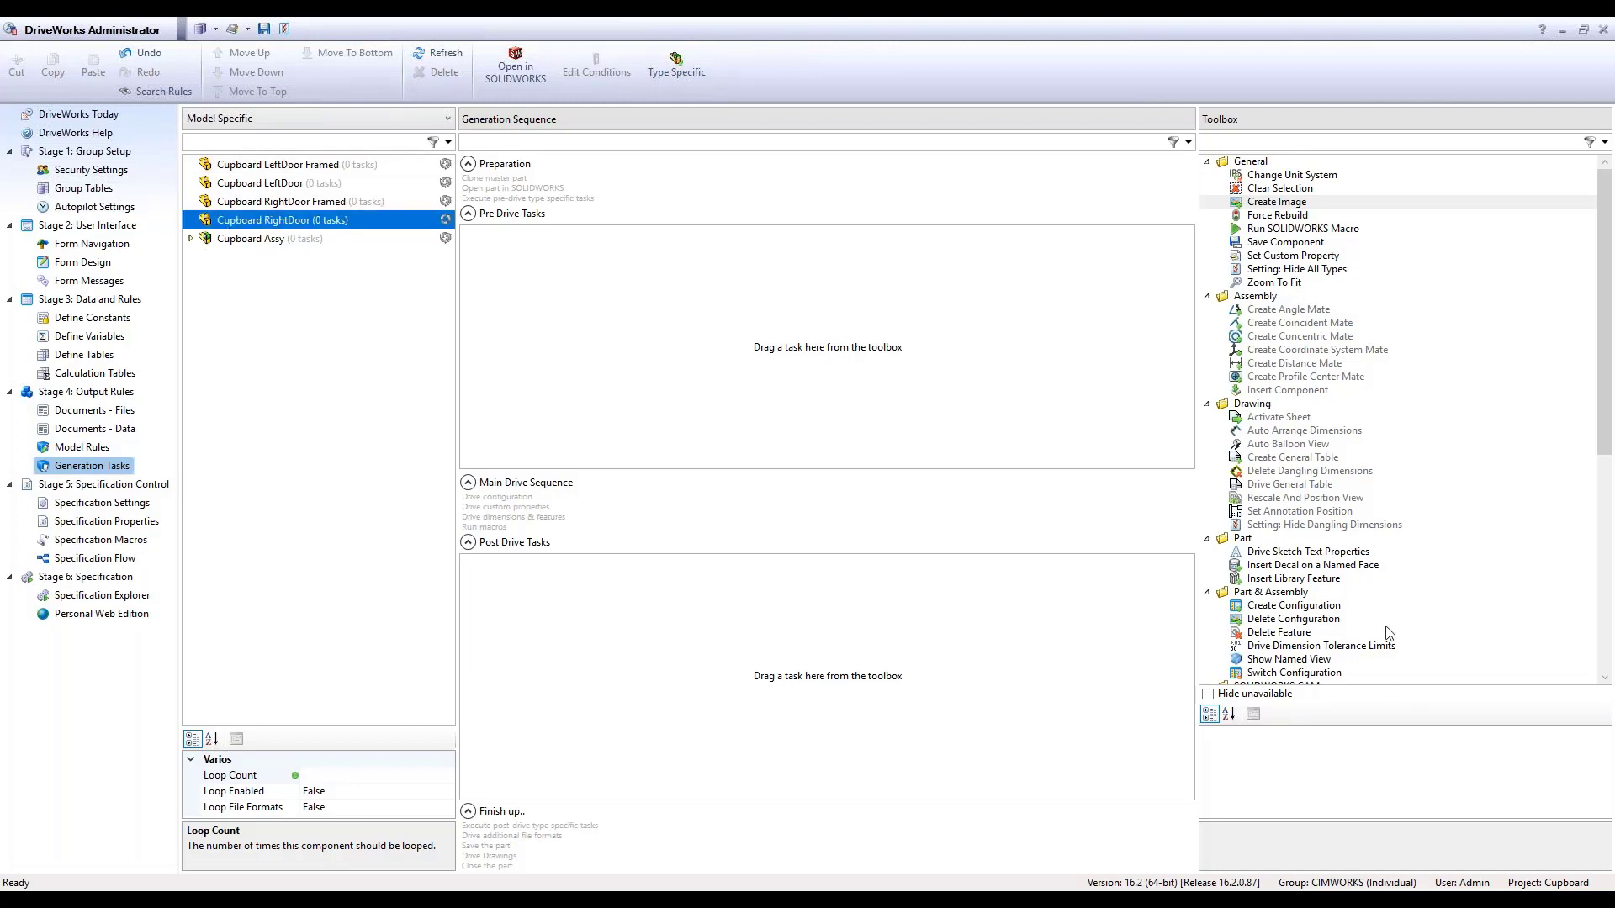
pyautogui.scroll(-2, 1310, 458)
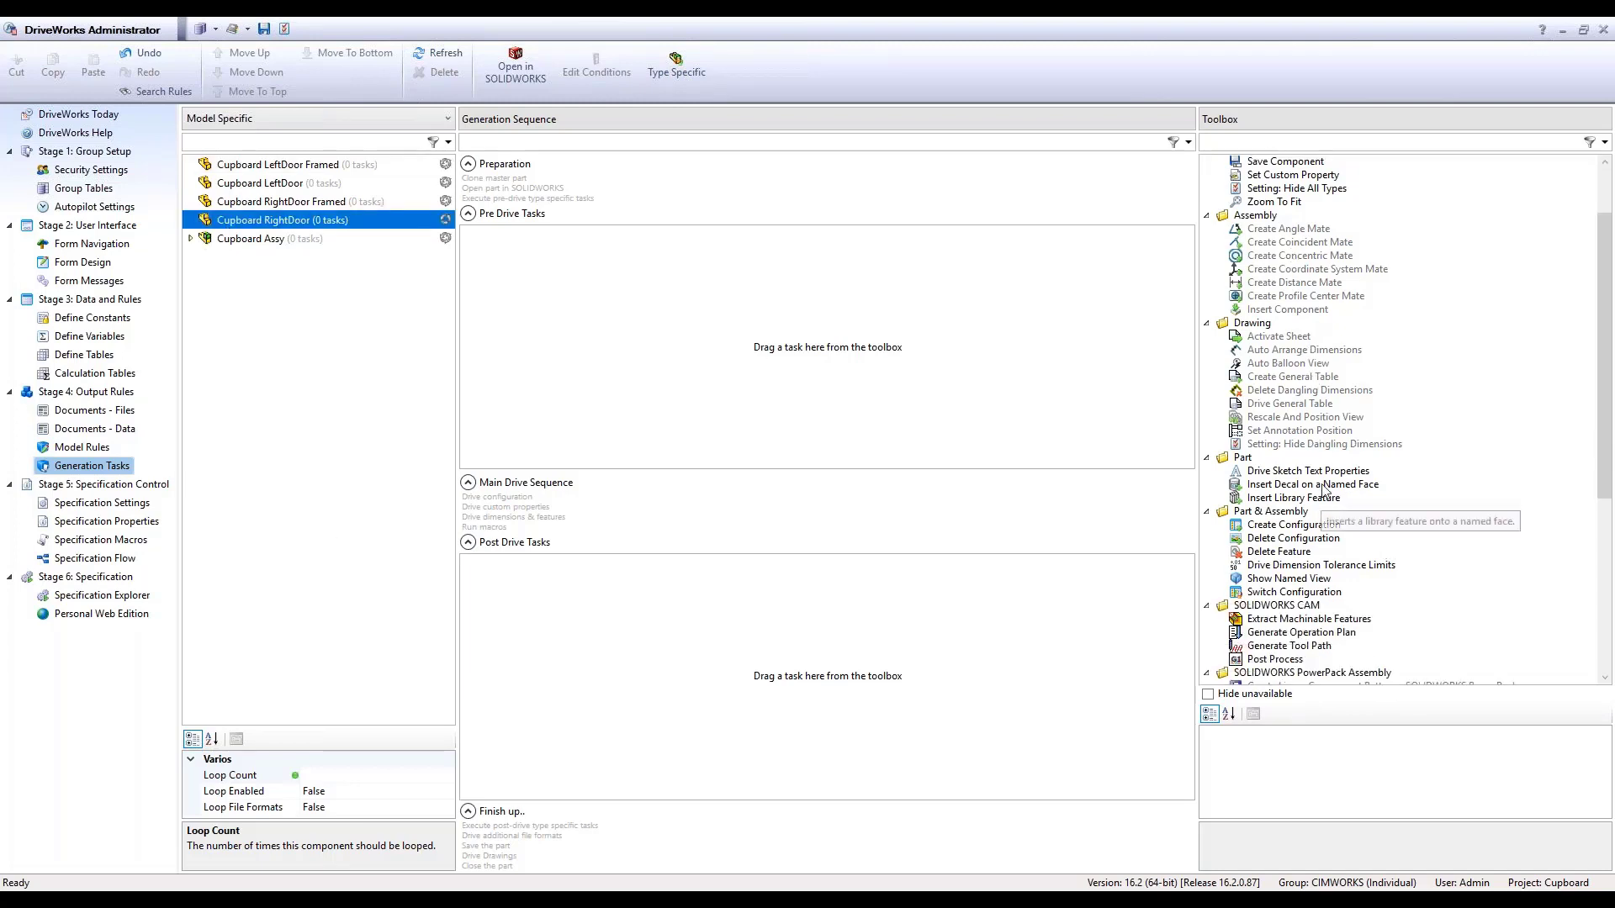
pyautogui.scroll(2, 1322, 501)
pyautogui.moveTo(1277, 202); pyautogui.dragTo(682, 620)
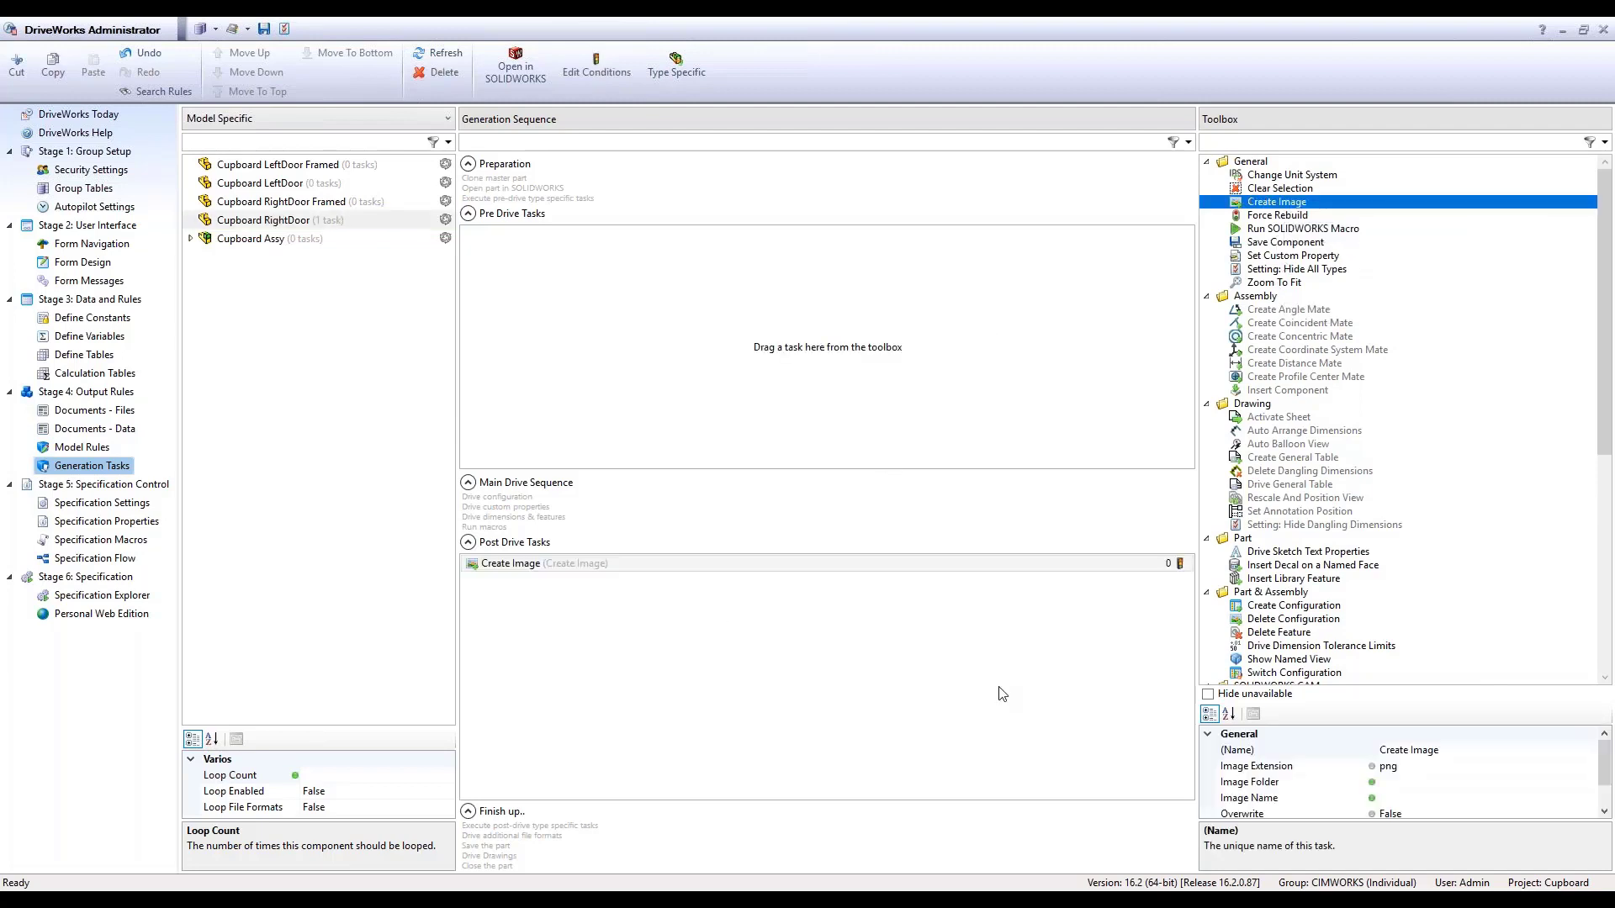
# Replace the Create Image task with Clear Selection, Force Rebuild and Zoom To Fit post-drive tasks.
pyautogui.rightClick(604, 563)
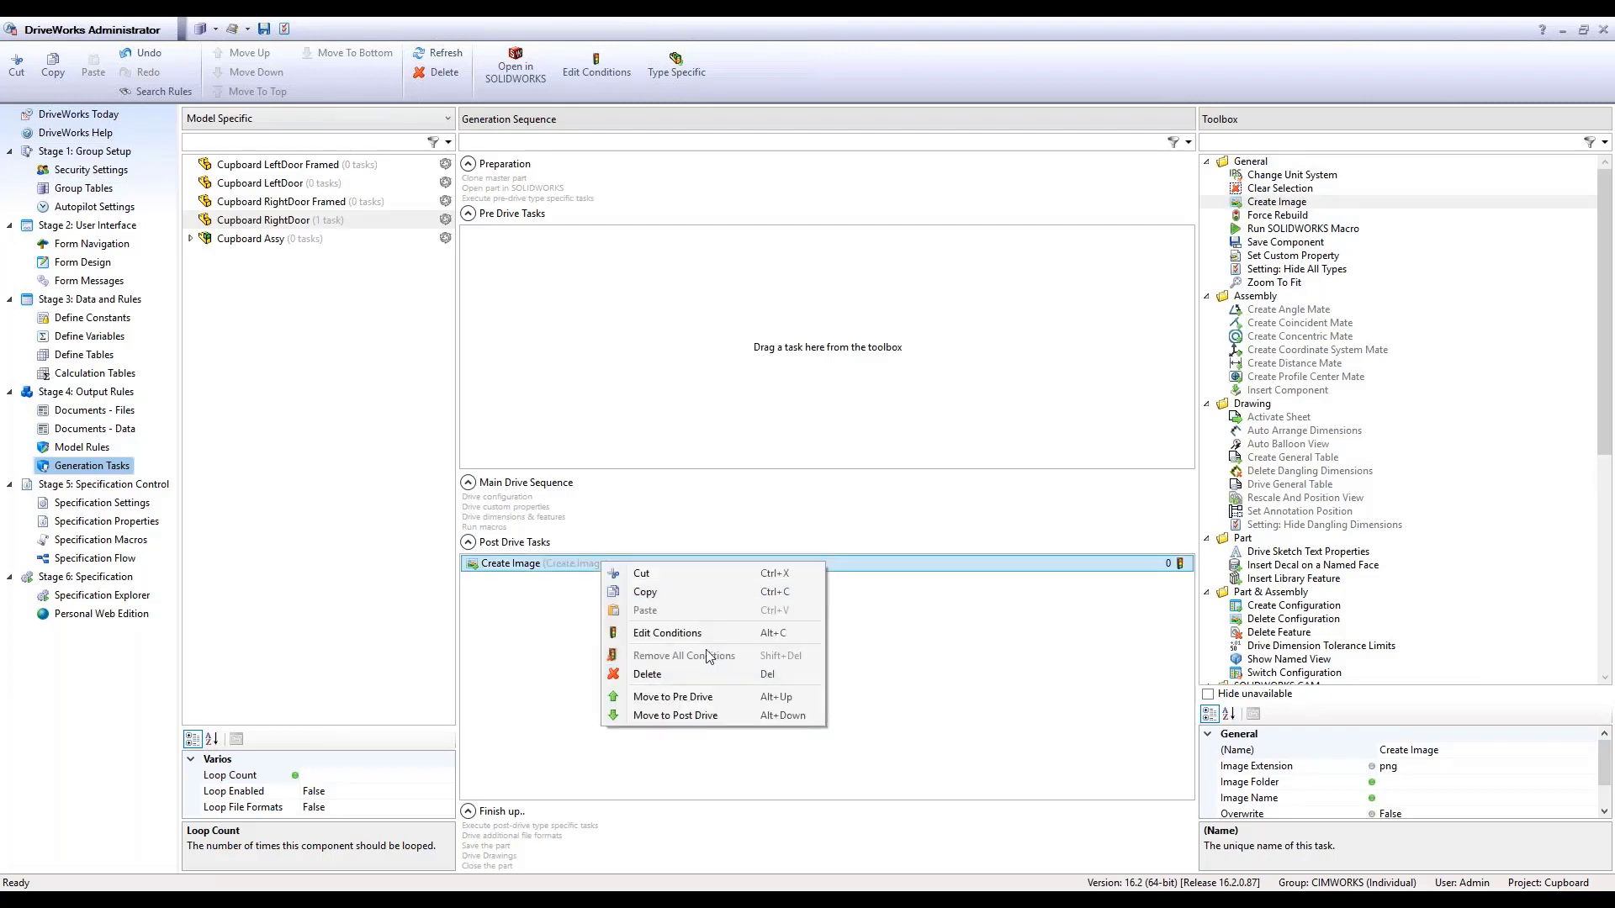
pyautogui.click(707, 674)
pyautogui.moveTo(1279, 188); pyautogui.dragTo(769, 619)
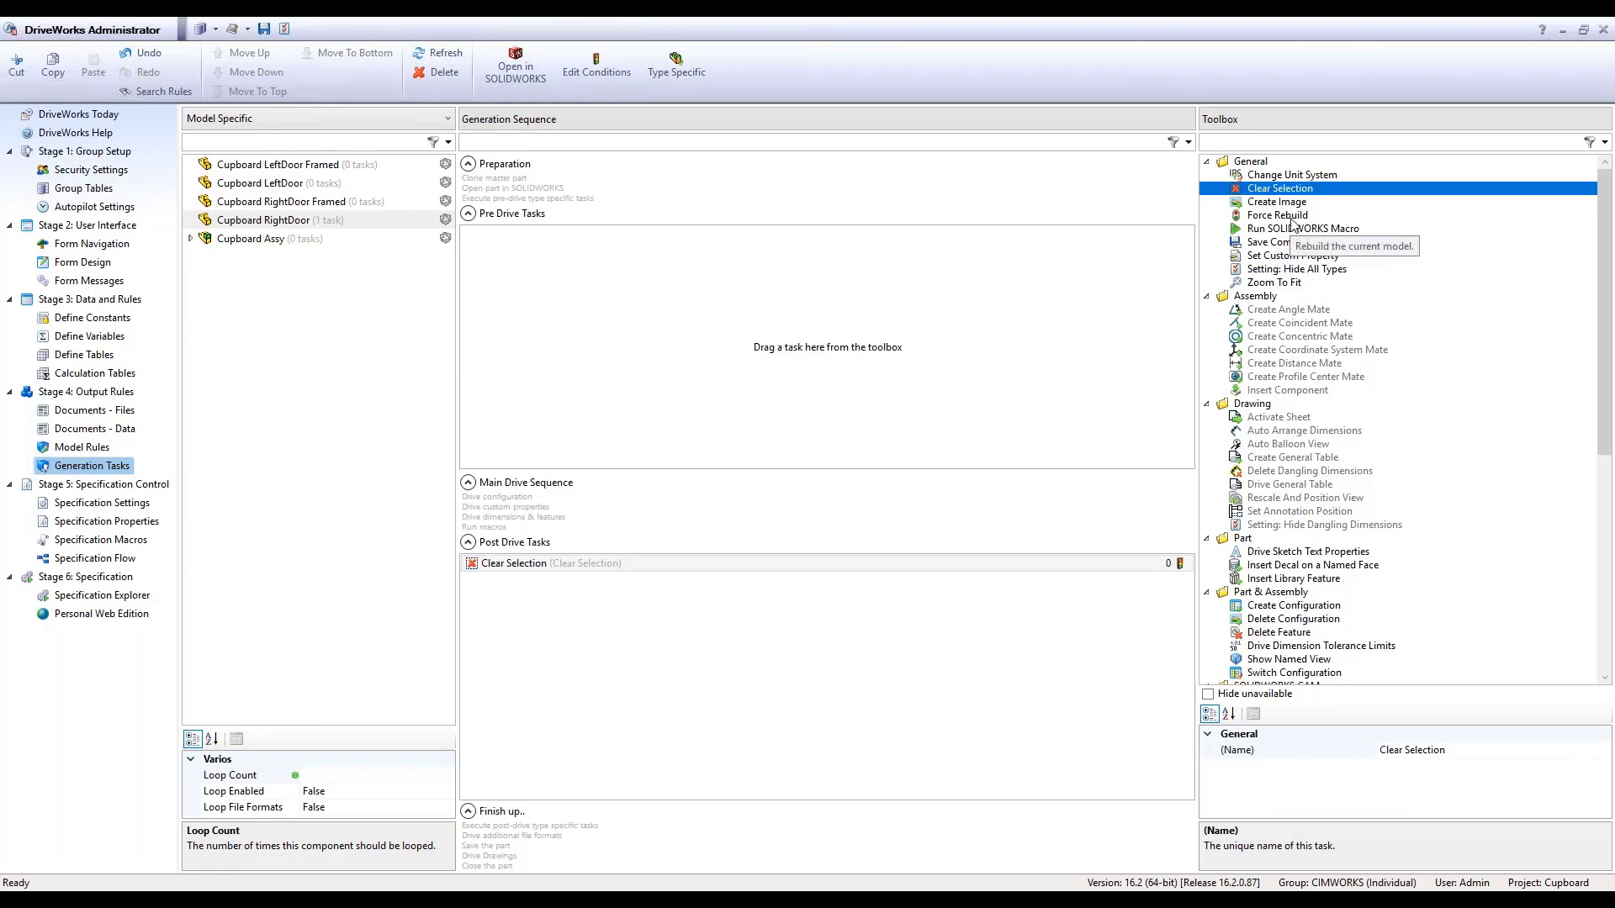
pyautogui.moveTo(1278, 216); pyautogui.dragTo(734, 654)
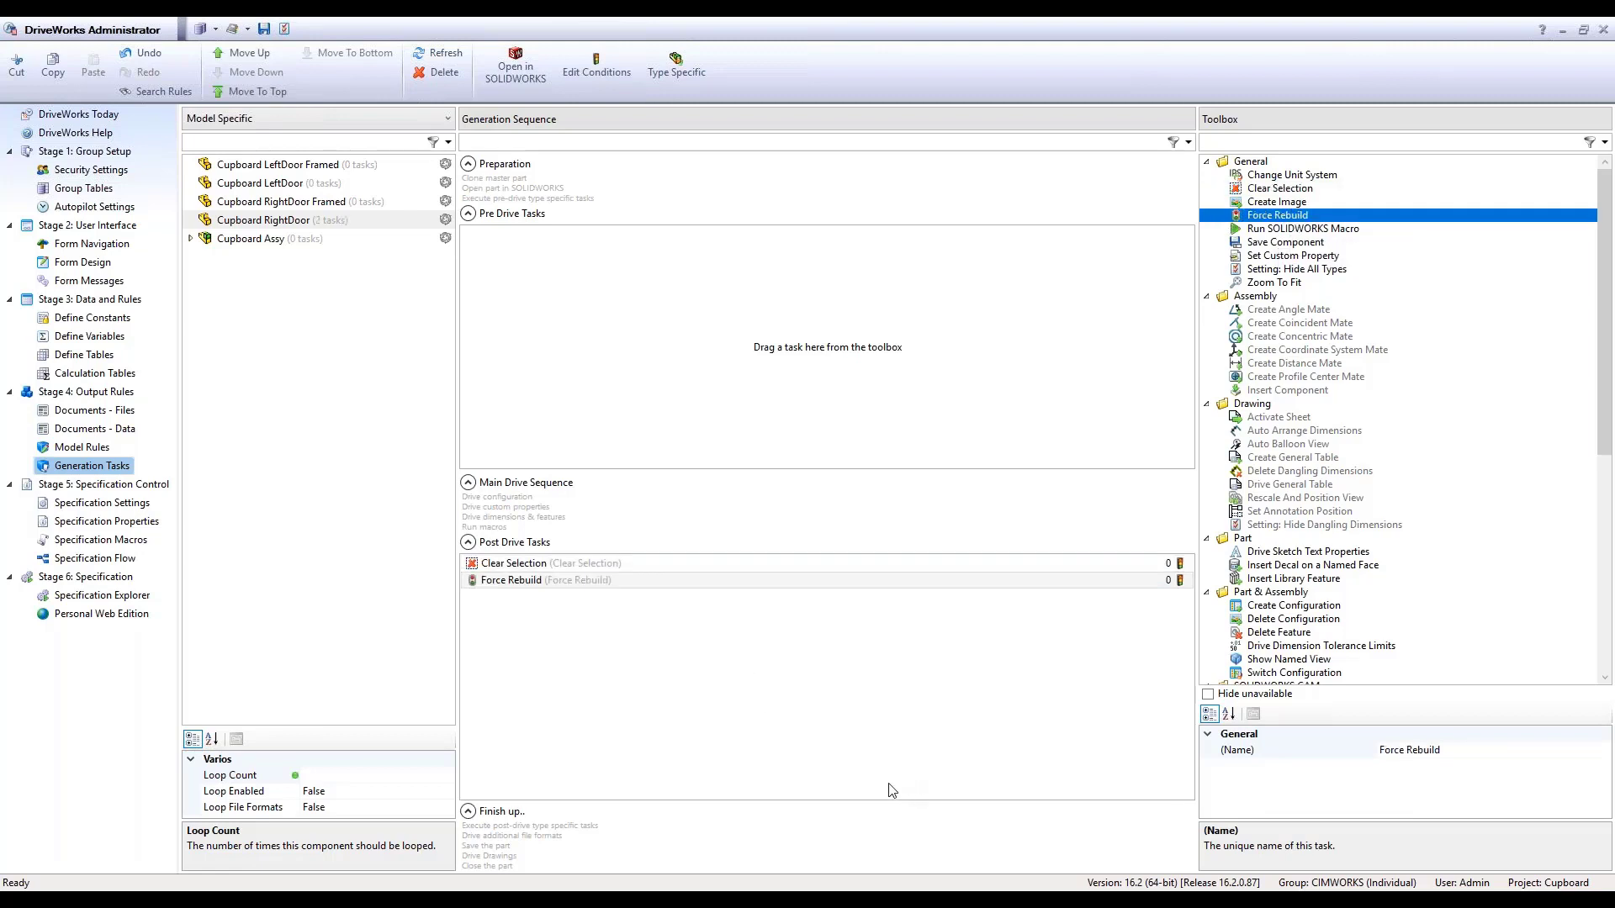
pyautogui.moveTo(1275, 284); pyautogui.dragTo(732, 686)
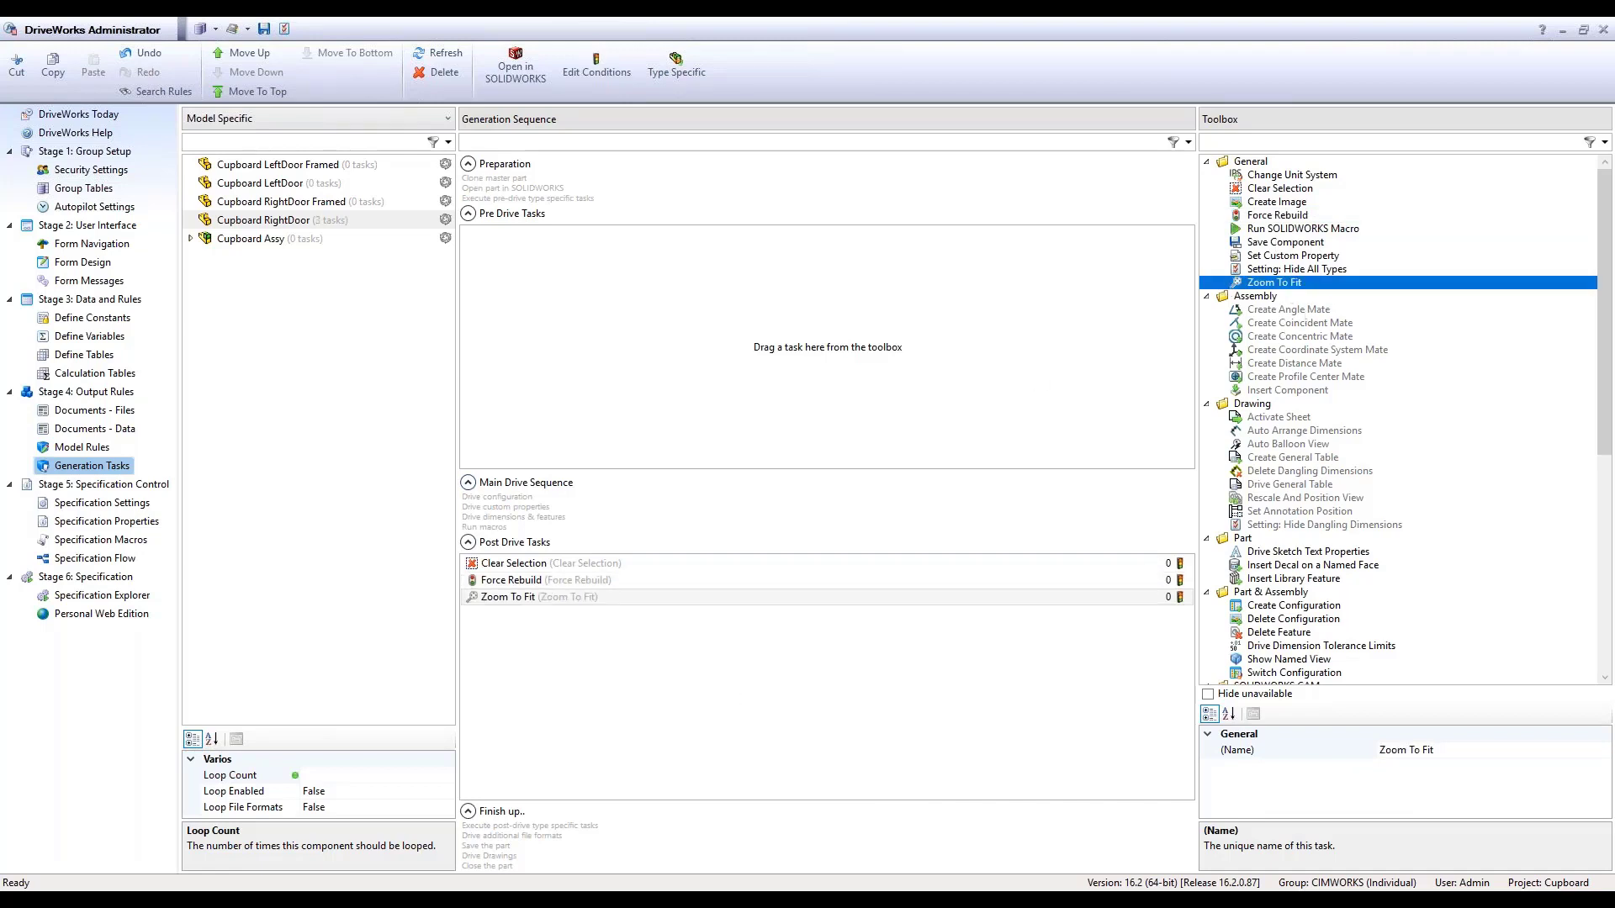
# Add Create Image (png) as the last post-drive task after Zoom To Fit.
pyautogui.moveTo(680, 903)
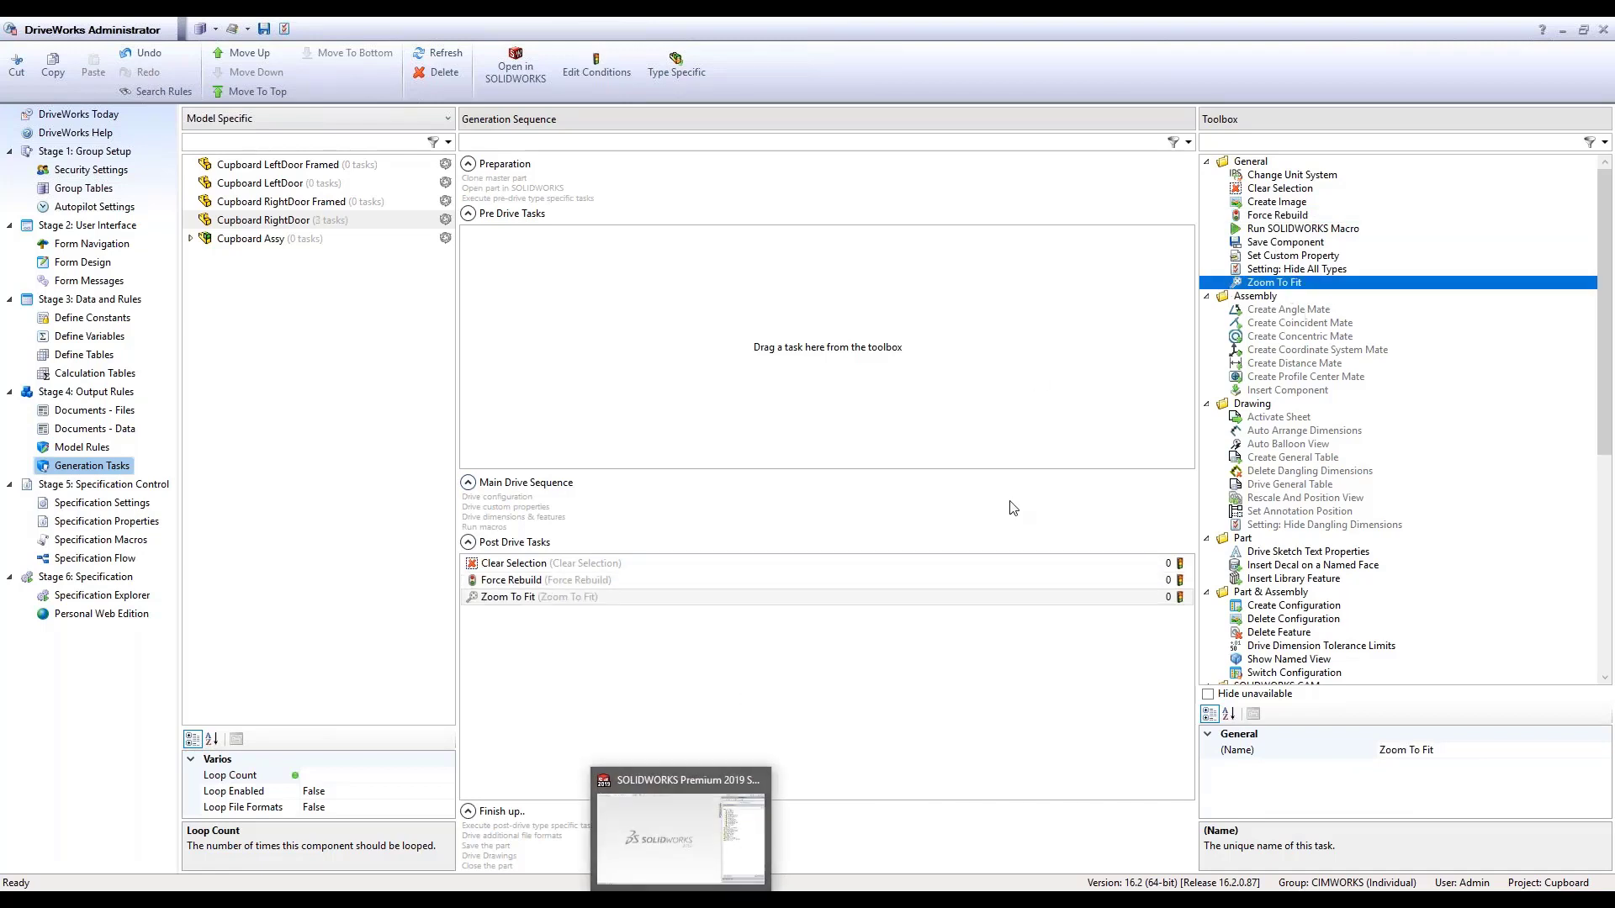
pyautogui.moveTo(1280, 204); pyautogui.dragTo(670, 686)
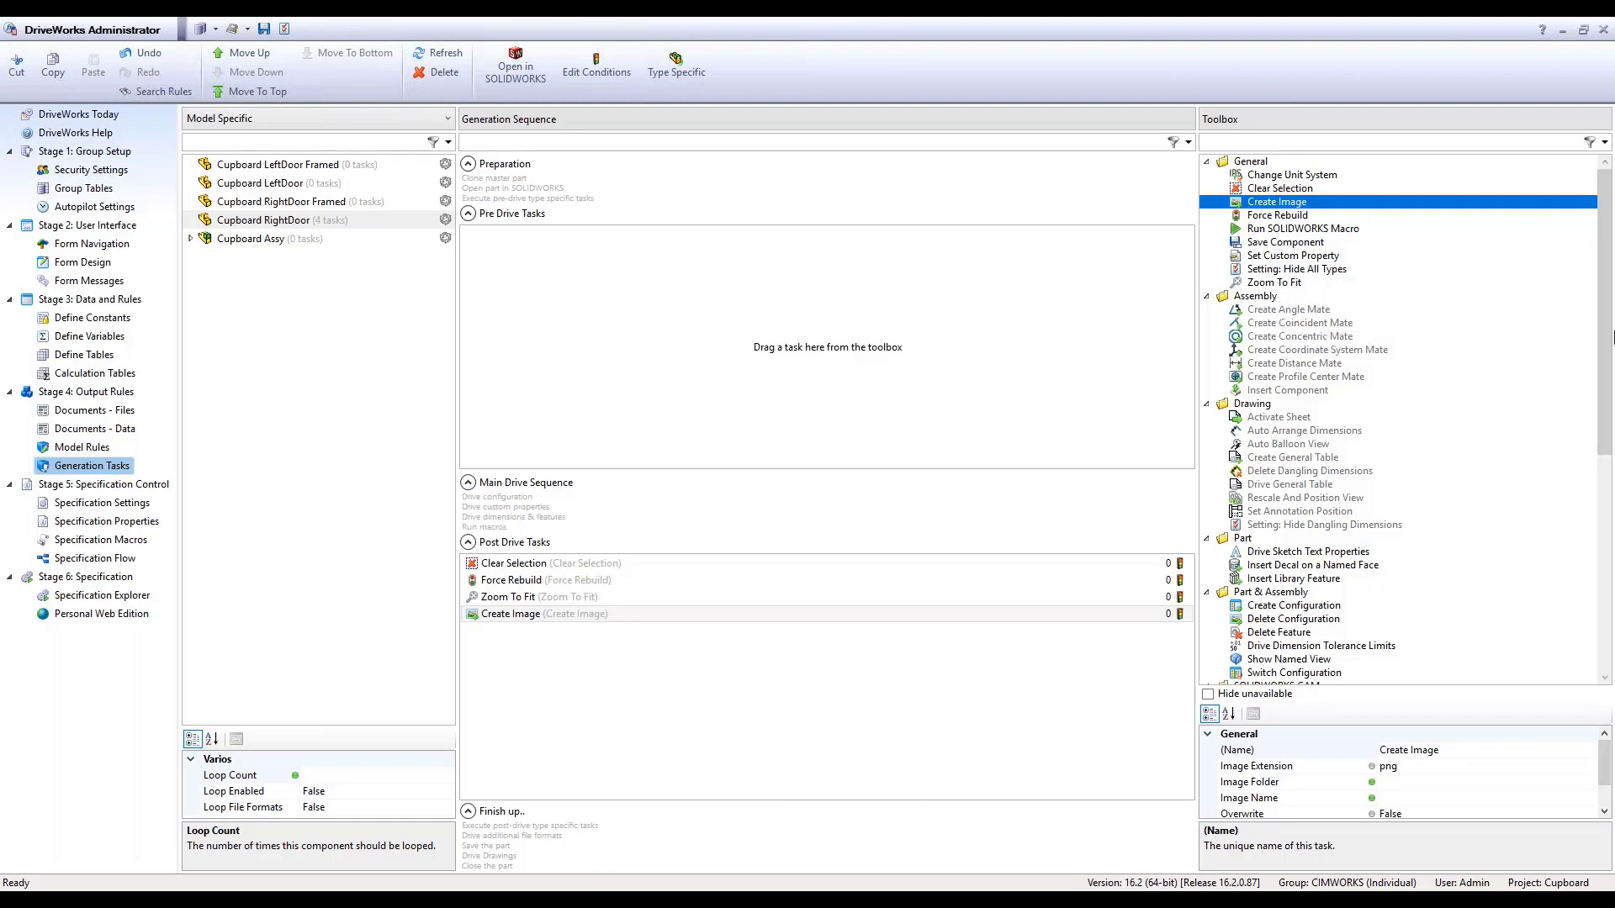
pyautogui.moveTo(1607, 287); pyautogui.dragTo(1532, 256)
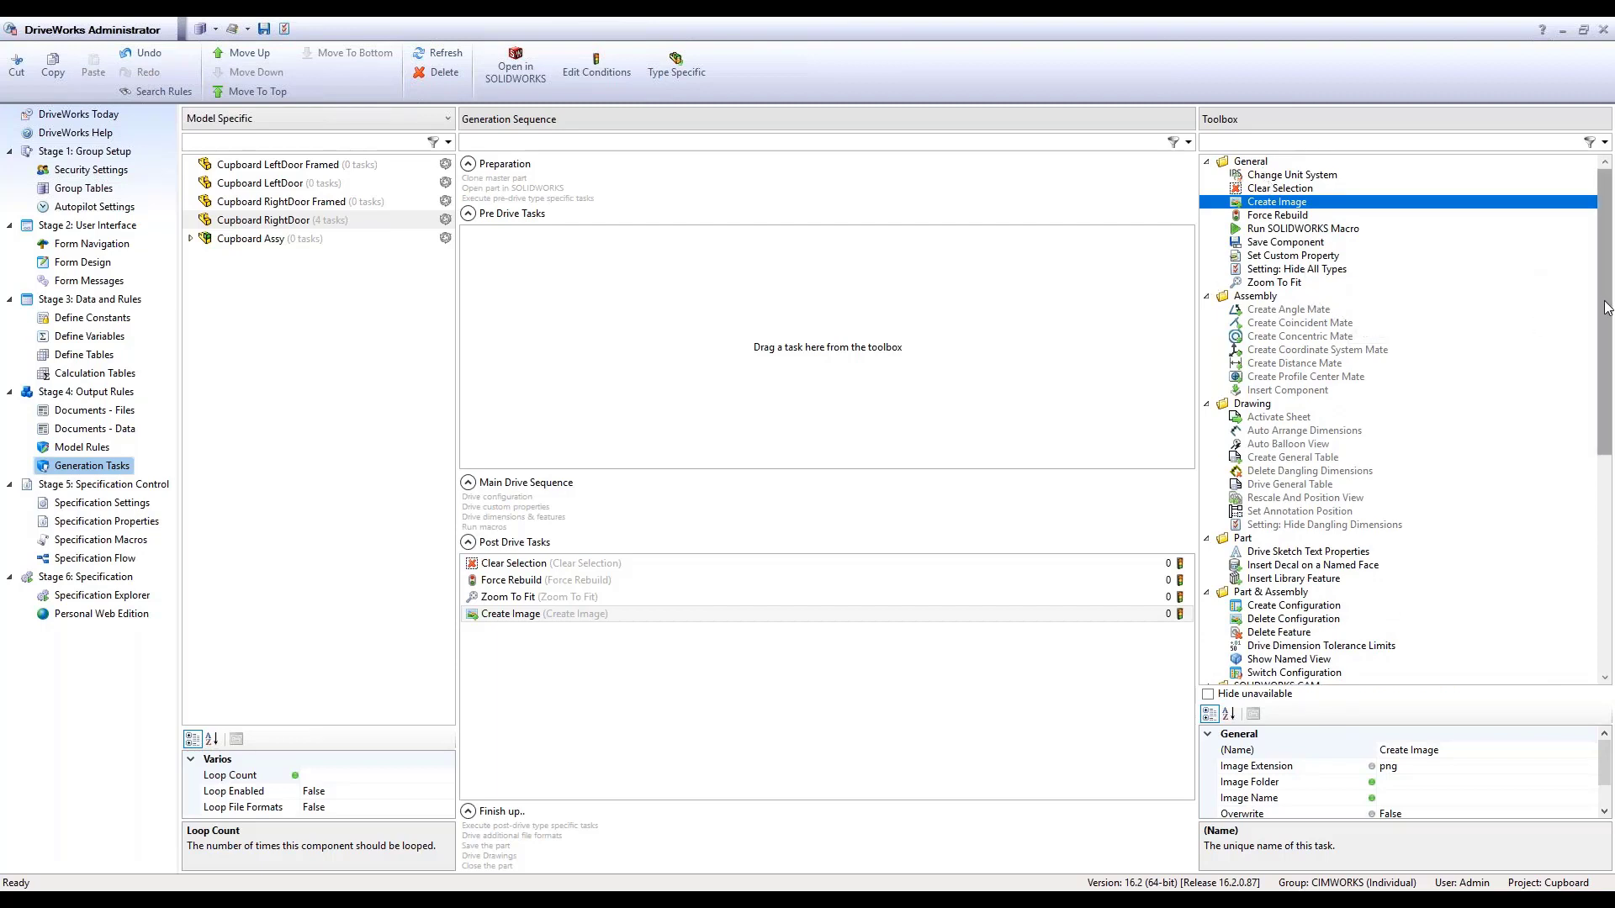
pyautogui.moveTo(1610, 300); pyautogui.dragTo(1592, 562)
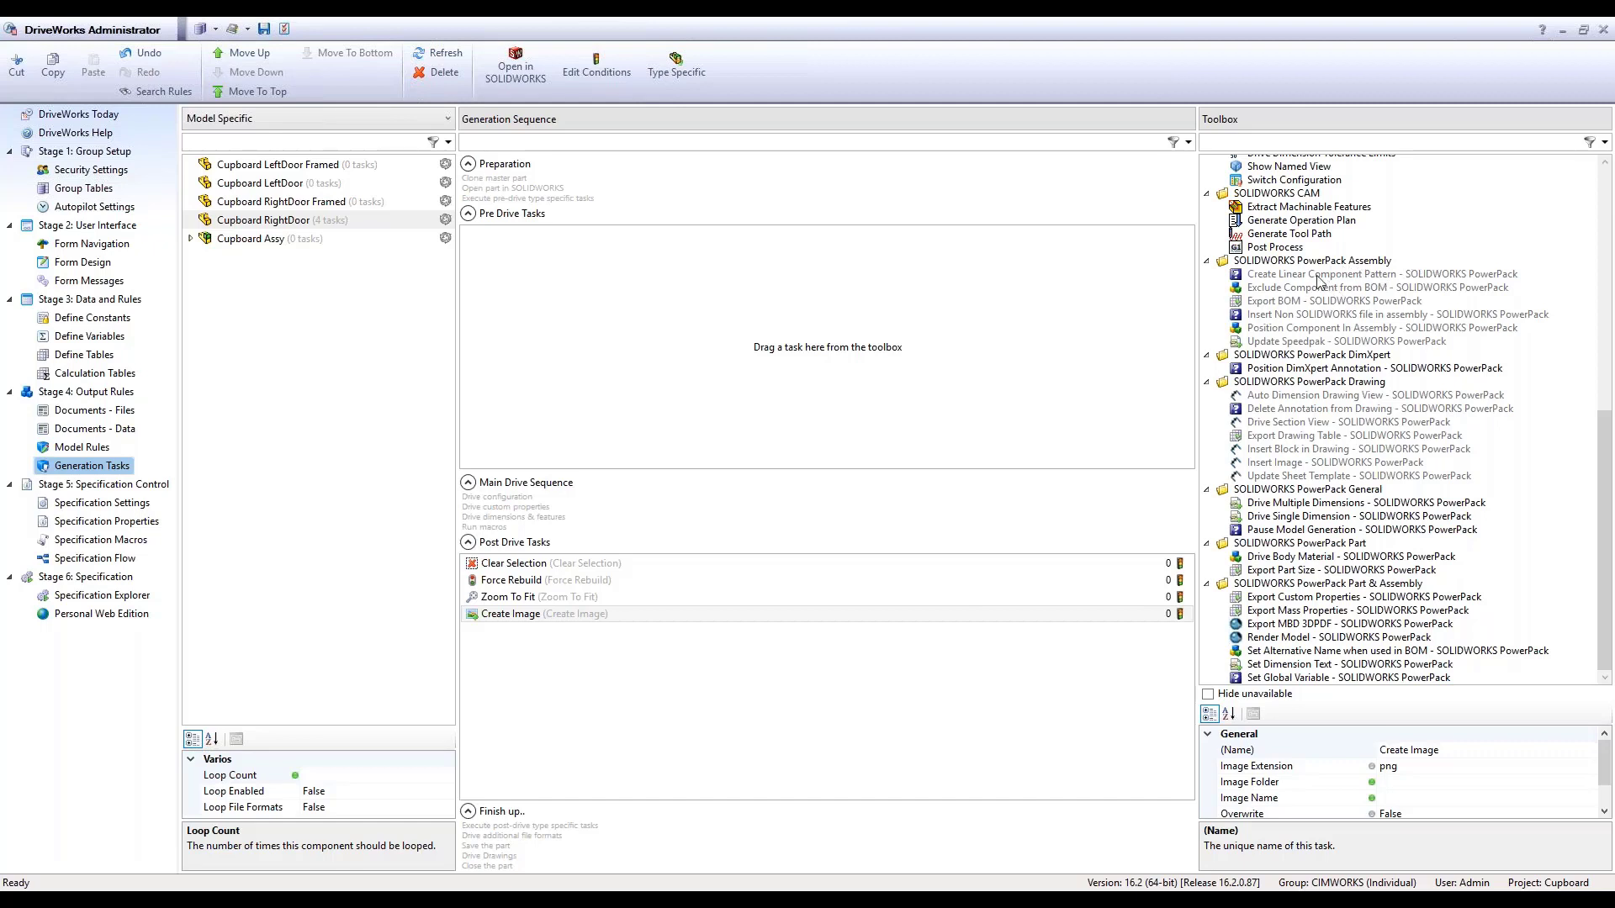
pyautogui.moveTo(1316, 301)
pyautogui.moveTo(1284, 352)
pyautogui.moveTo(1314, 643)
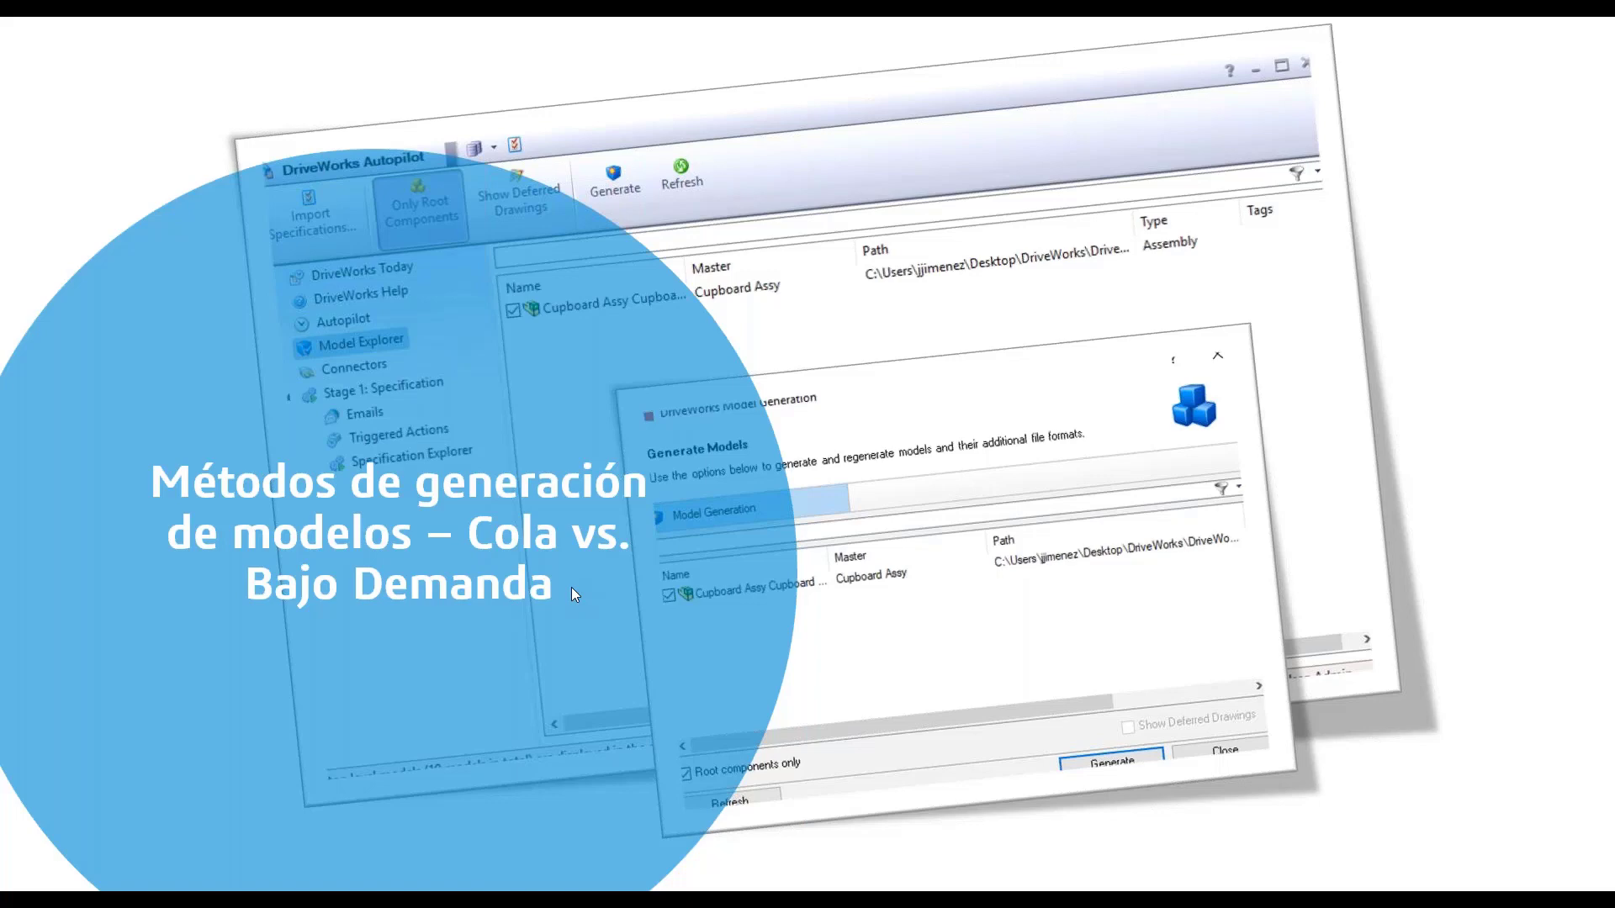
# In SOLIDWORKS, generate the queued Cupboard Assy Cupboard Assy5 model through DriveWorks Generate Models.
pyautogui.hotkey('alt', 'Tab')
pyautogui.hotkey('alt', 'Tab')
pyautogui.hotkey('alt', 'Tab')
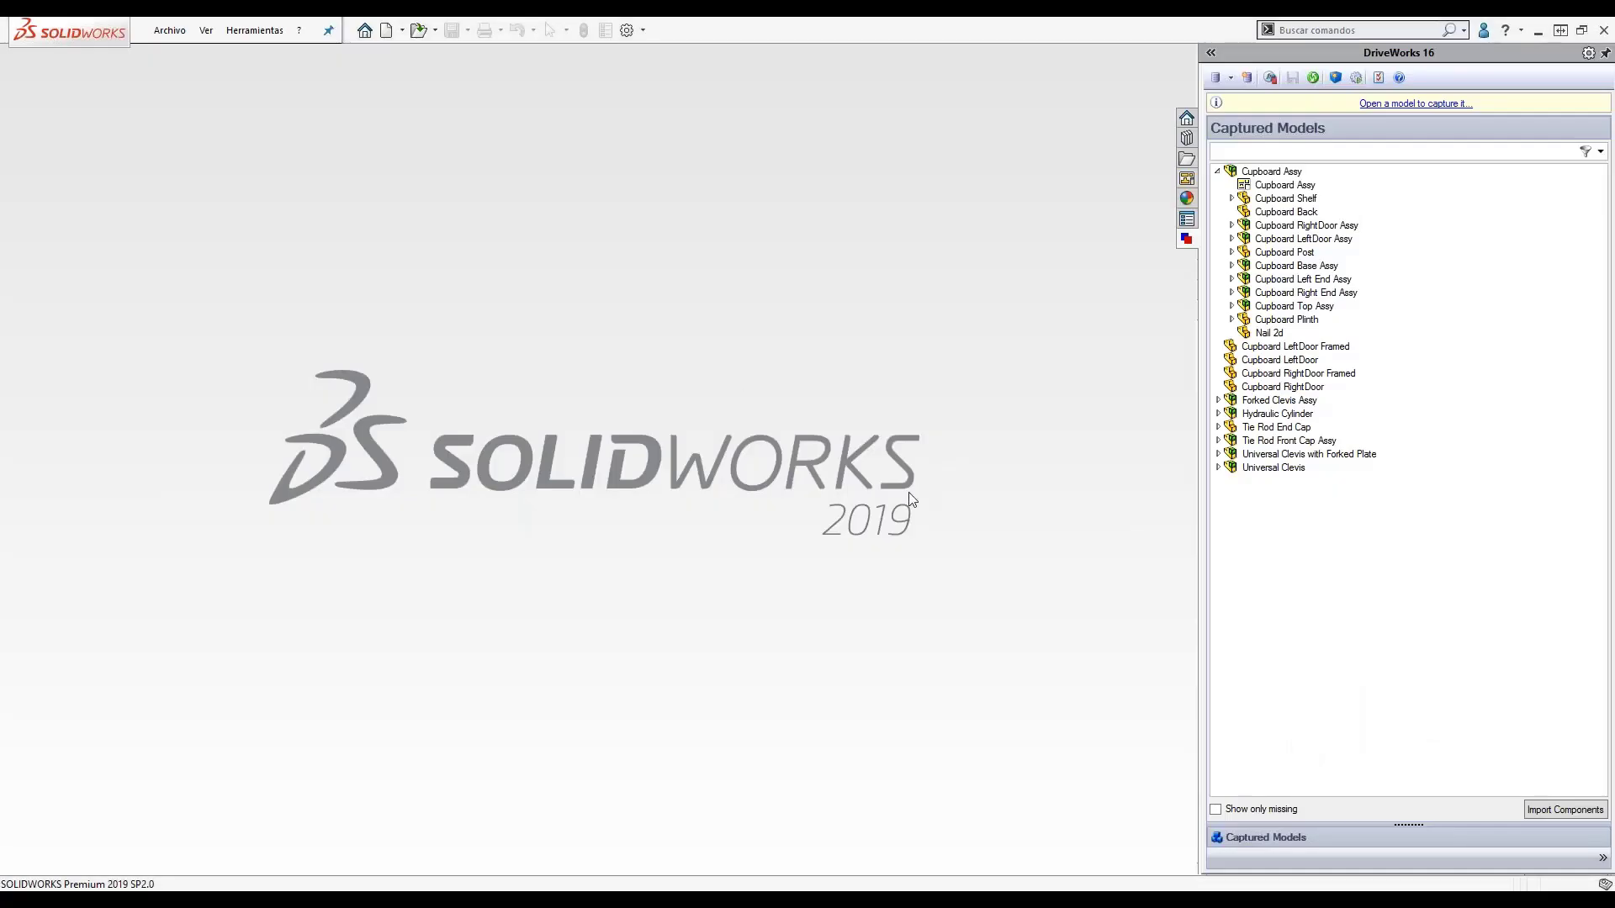
pyautogui.click(1340, 77)
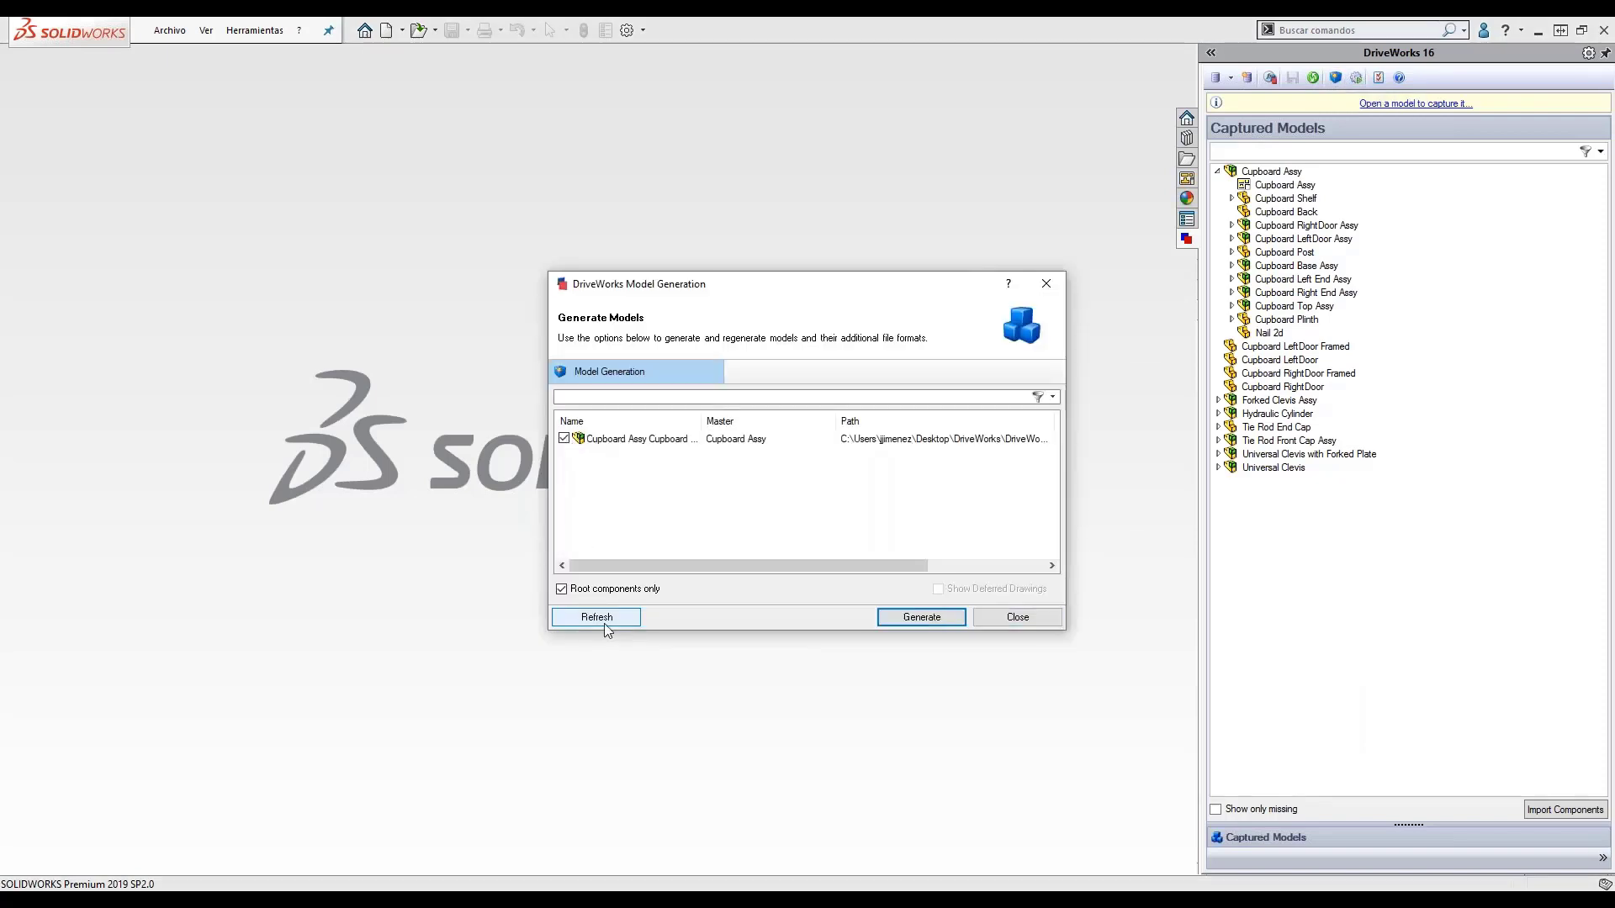
pyautogui.moveTo(703, 420); pyautogui.dragTo(744, 420)
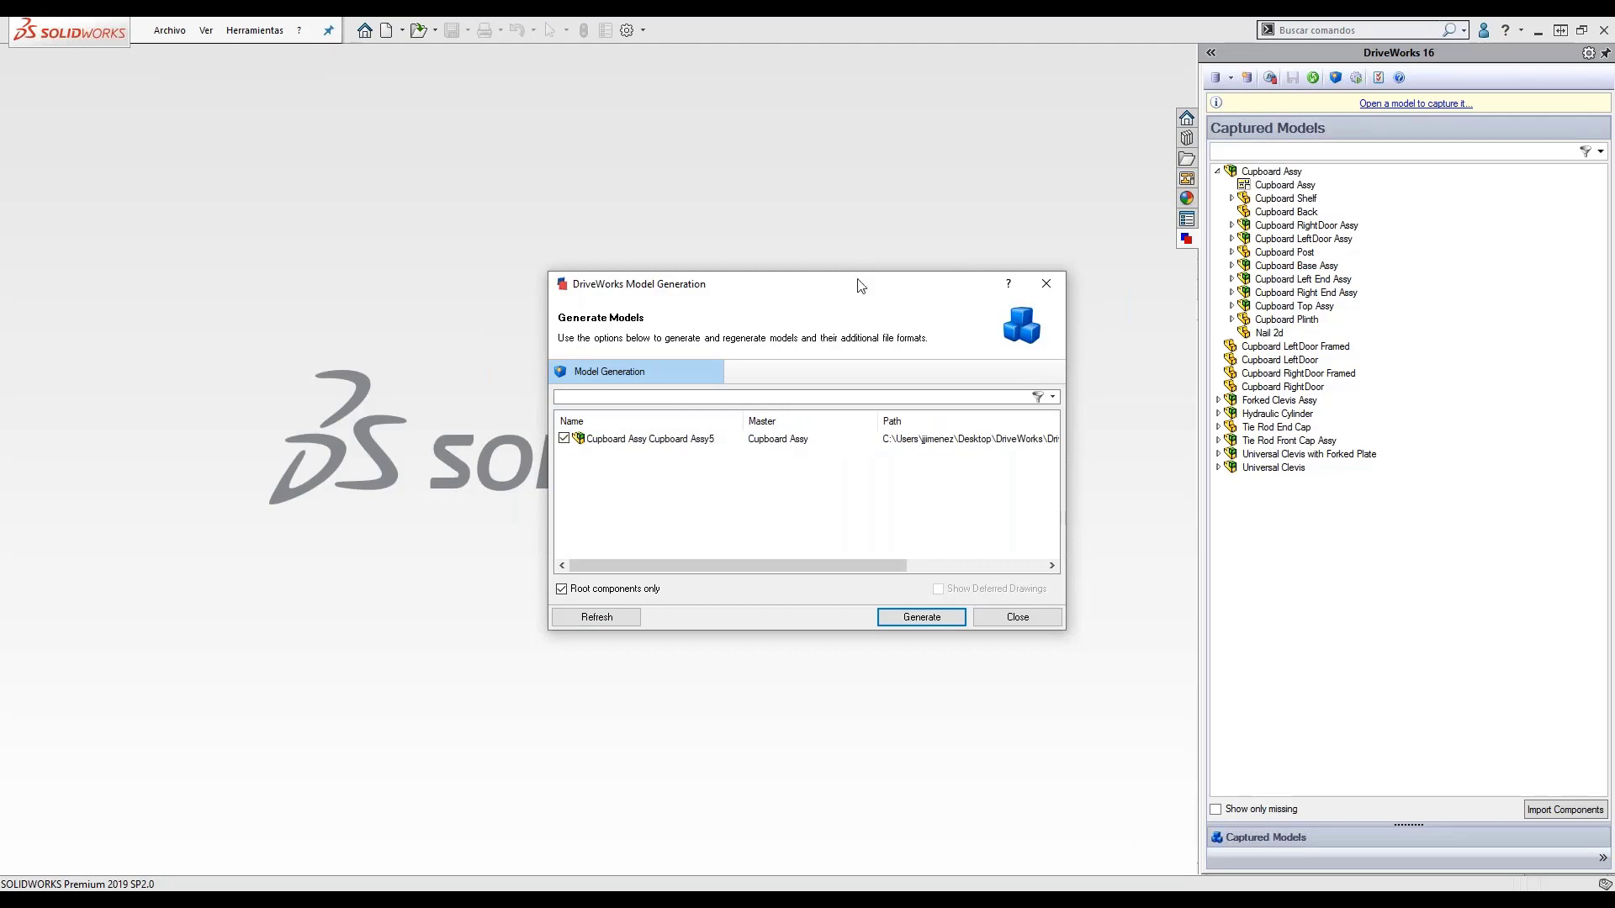
pyautogui.moveTo(851, 294); pyautogui.dragTo(813, 226)
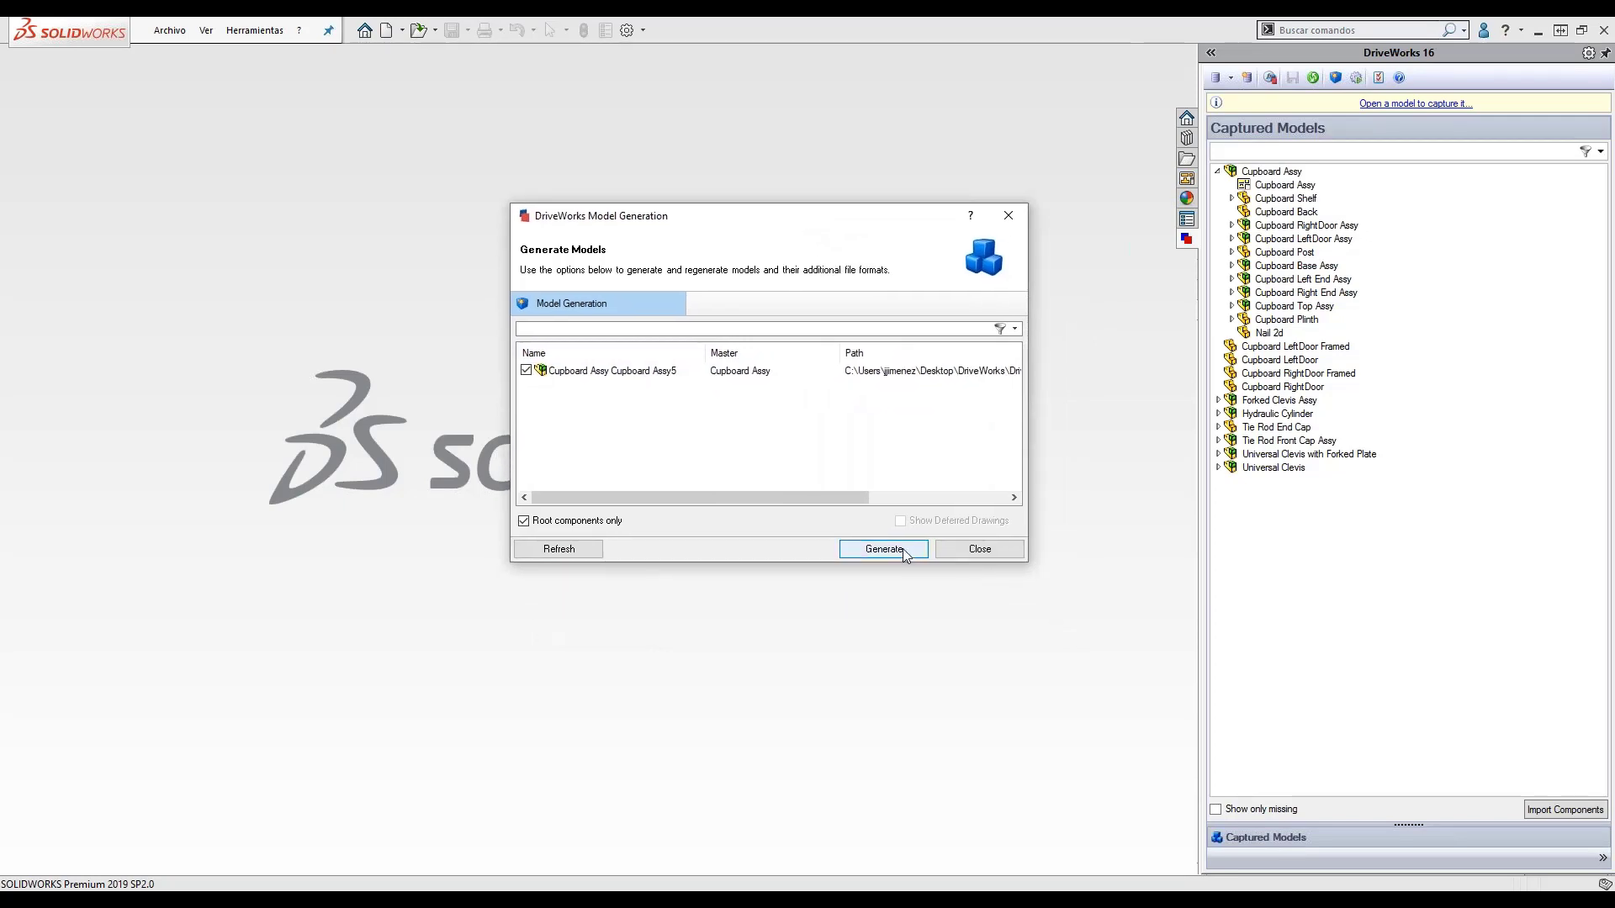
pyautogui.click(883, 549)
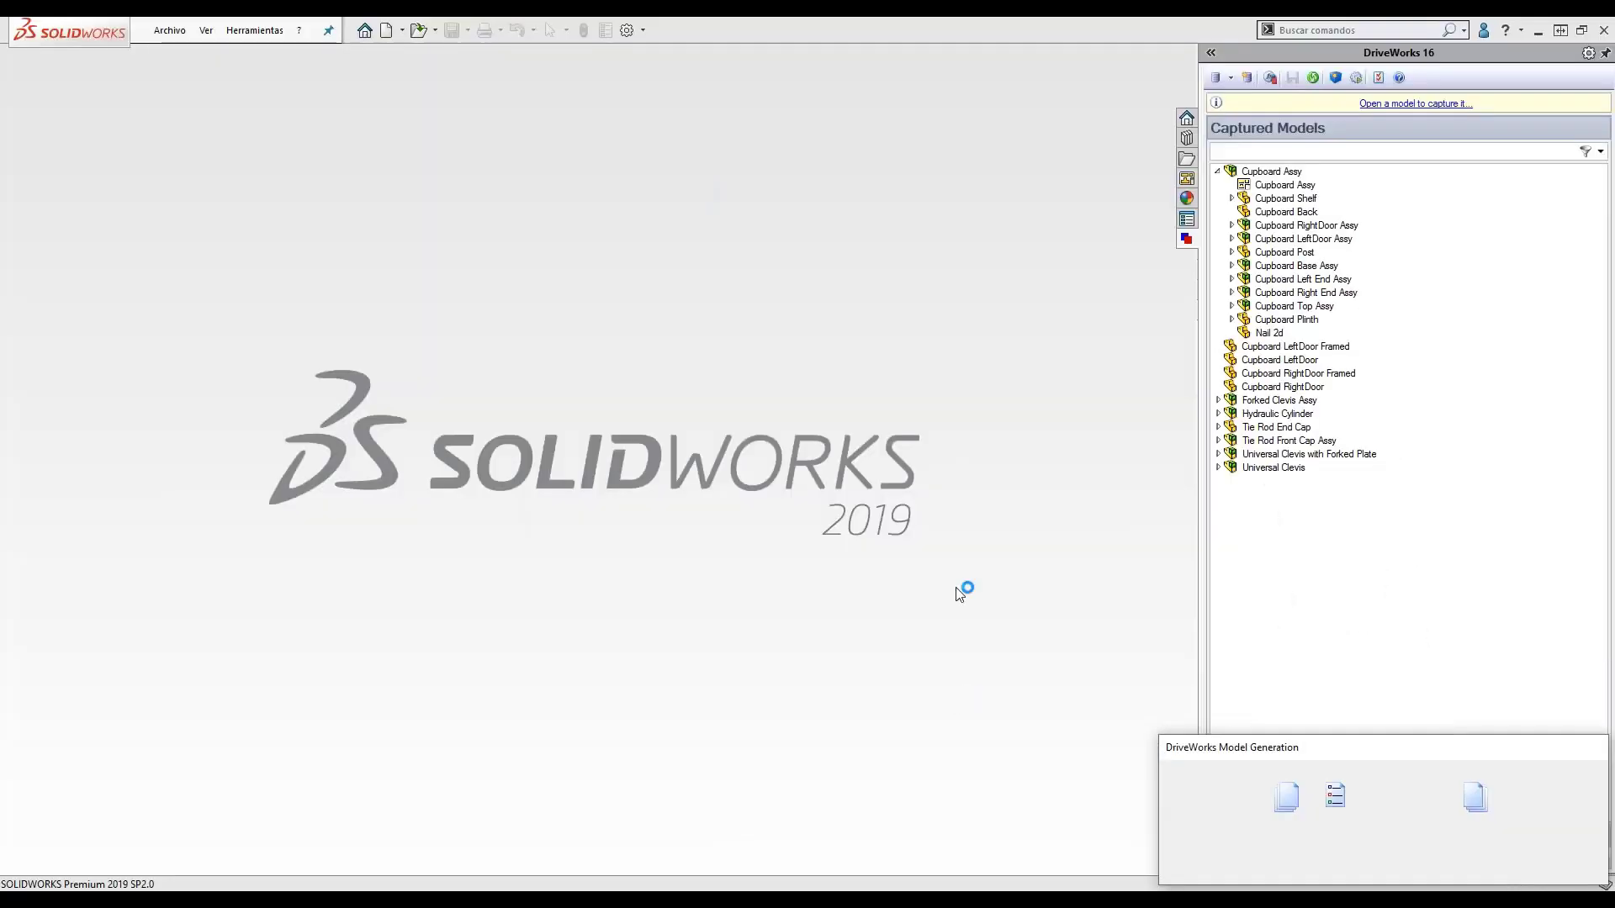
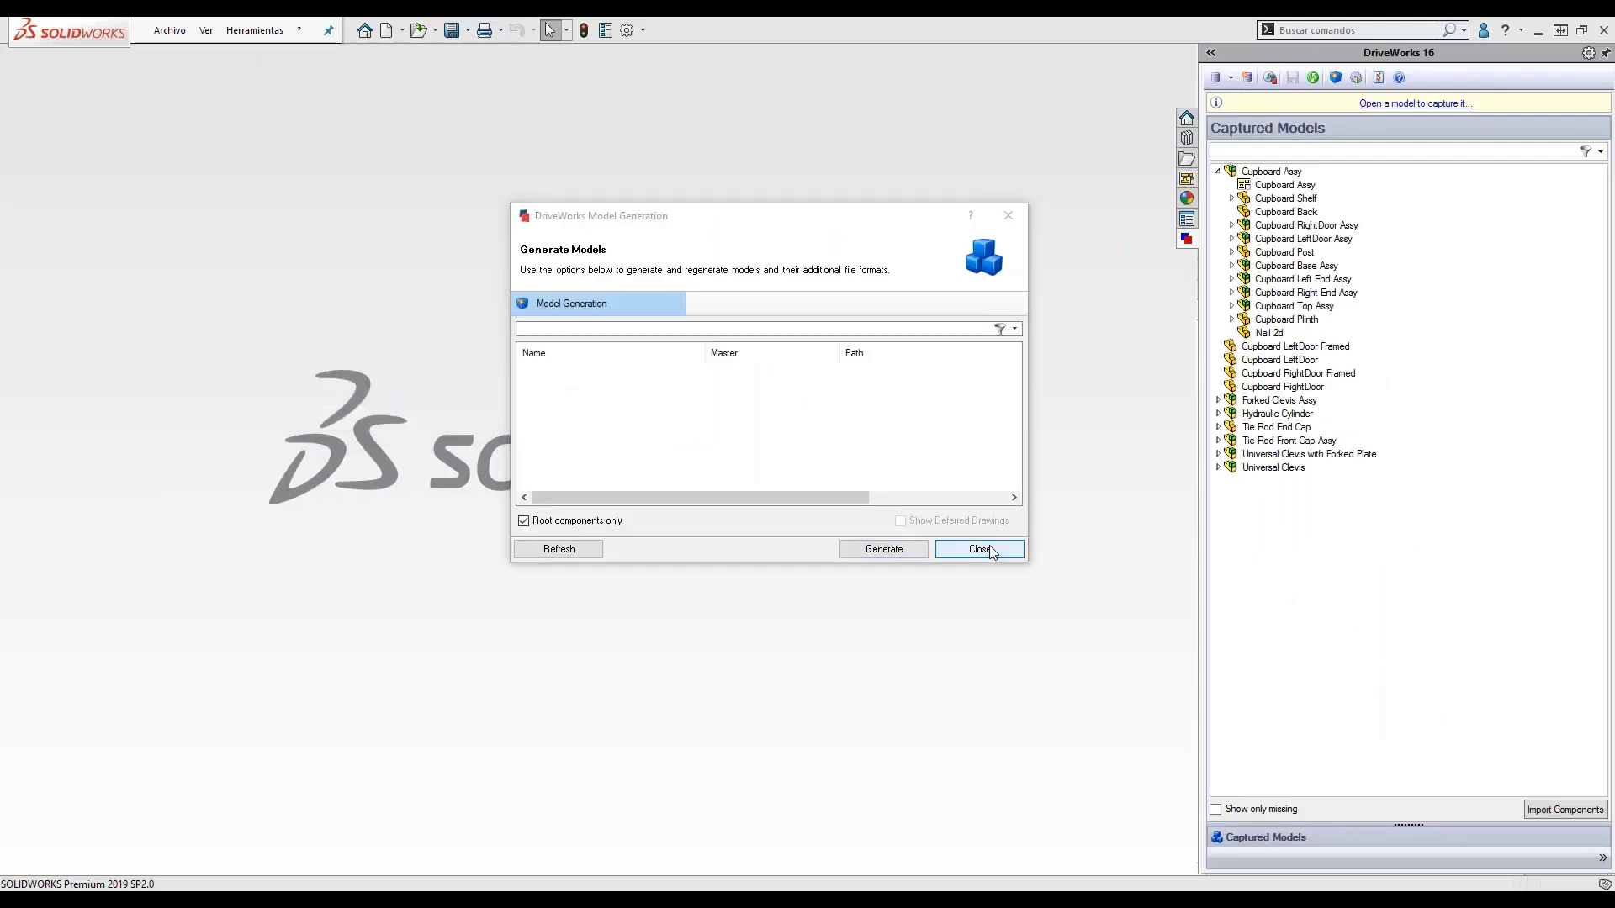
# Close the DriveWorks Model Generation window once the cupboard assembly and drawing are generated.
pyautogui.click(981, 548)
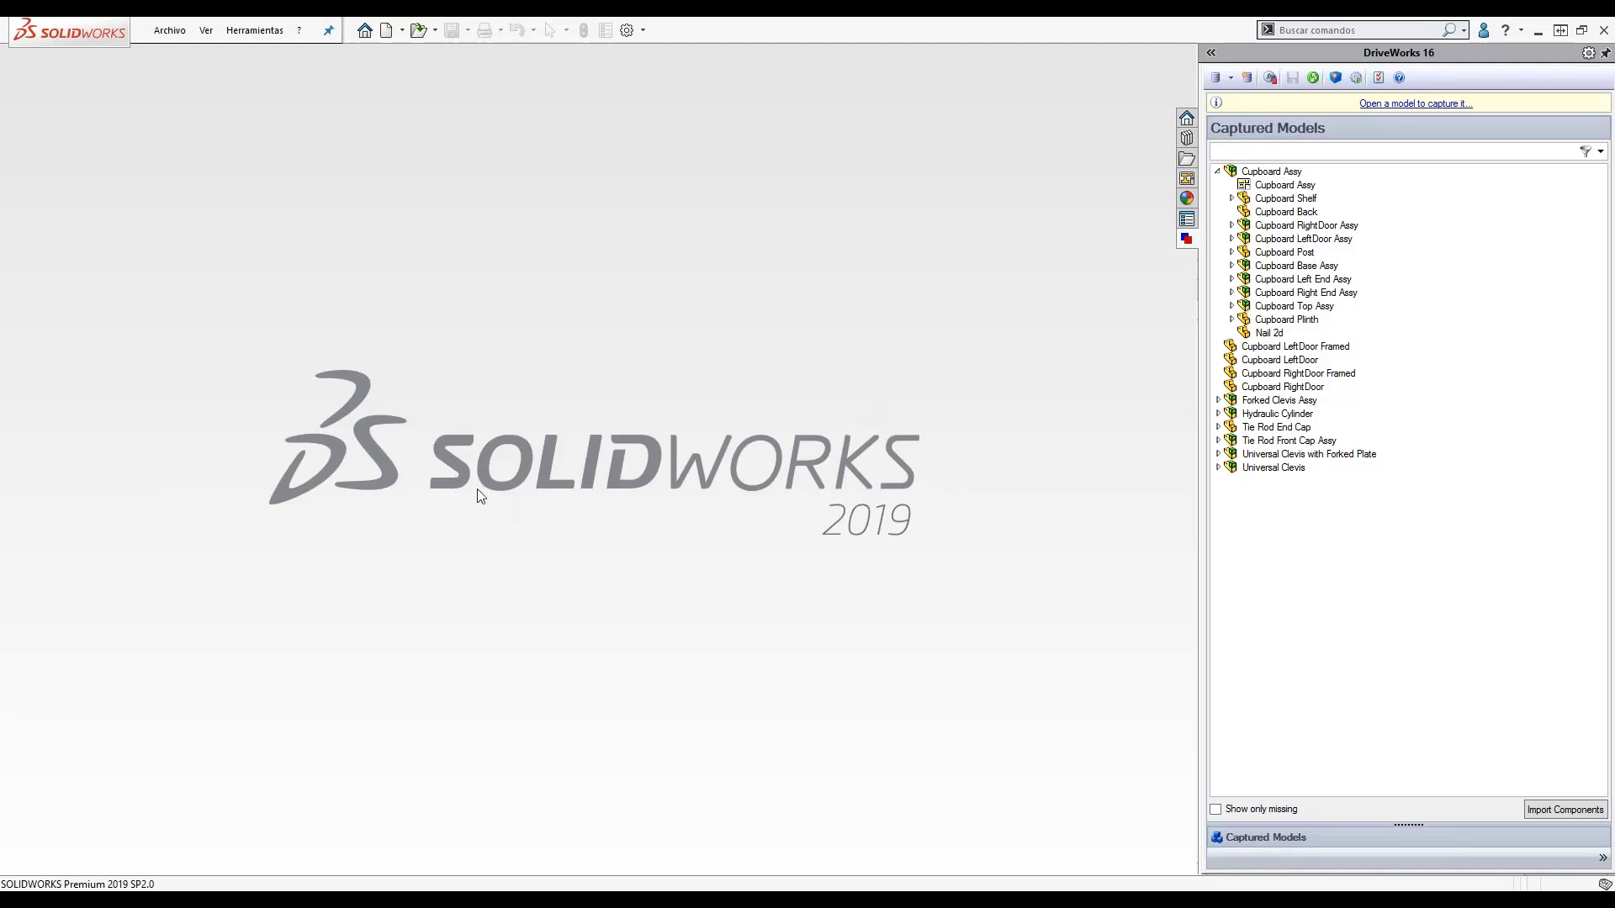
# Launch DriveWorks Autopilot 16 from the Start search and log on to the CIMWORKS group.
pyautogui.press('super')
pyautogui.write('aut')
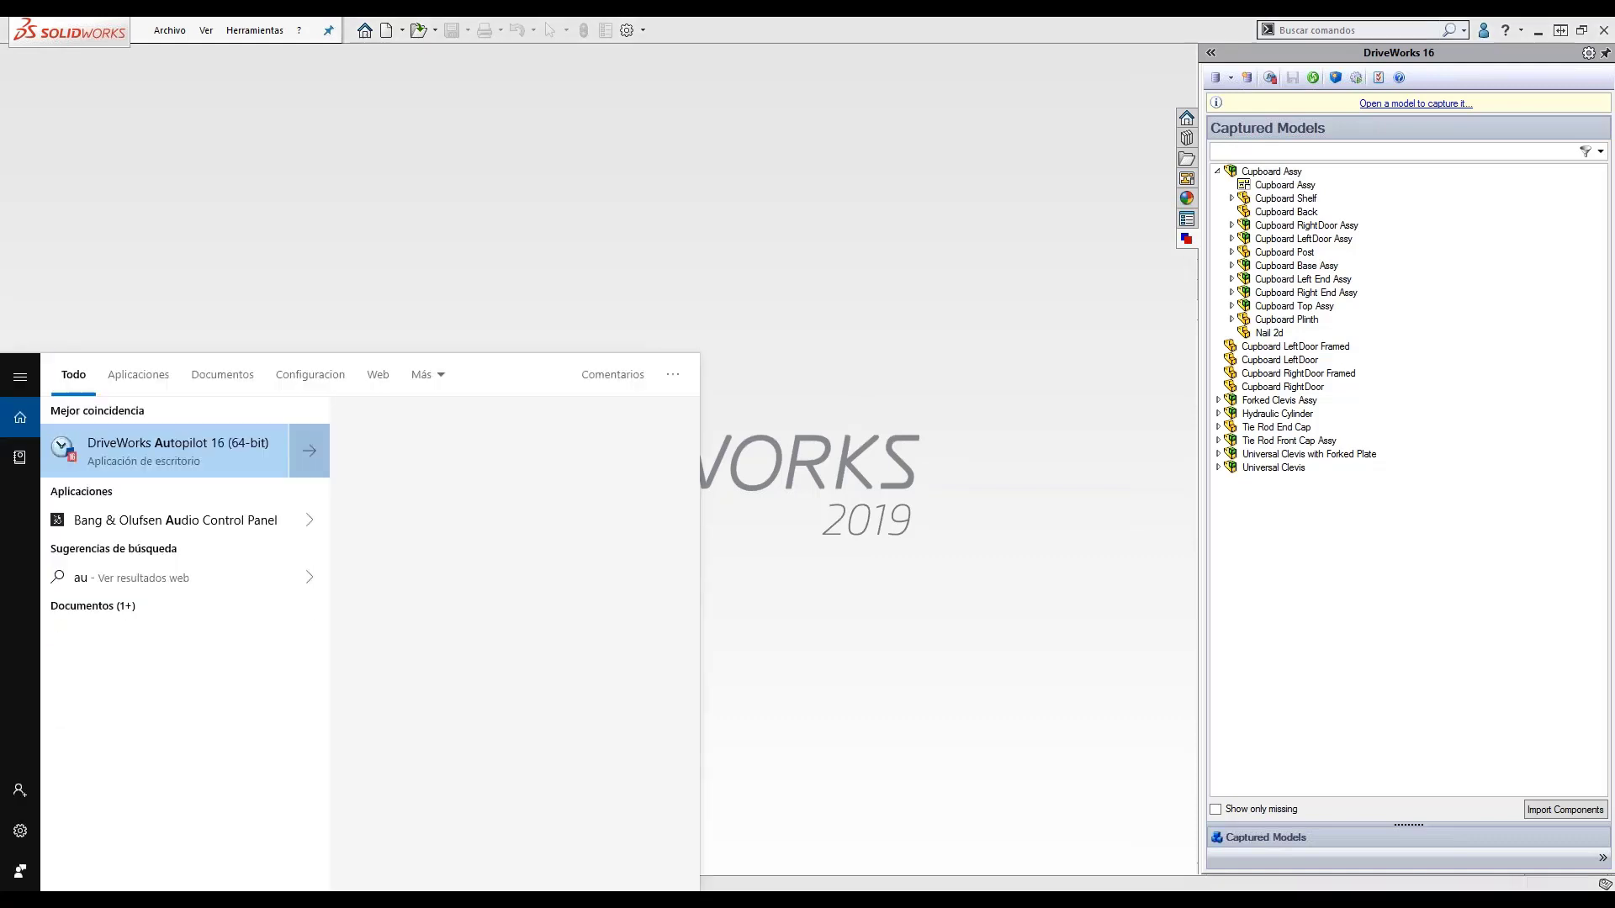
pyautogui.click(184, 446)
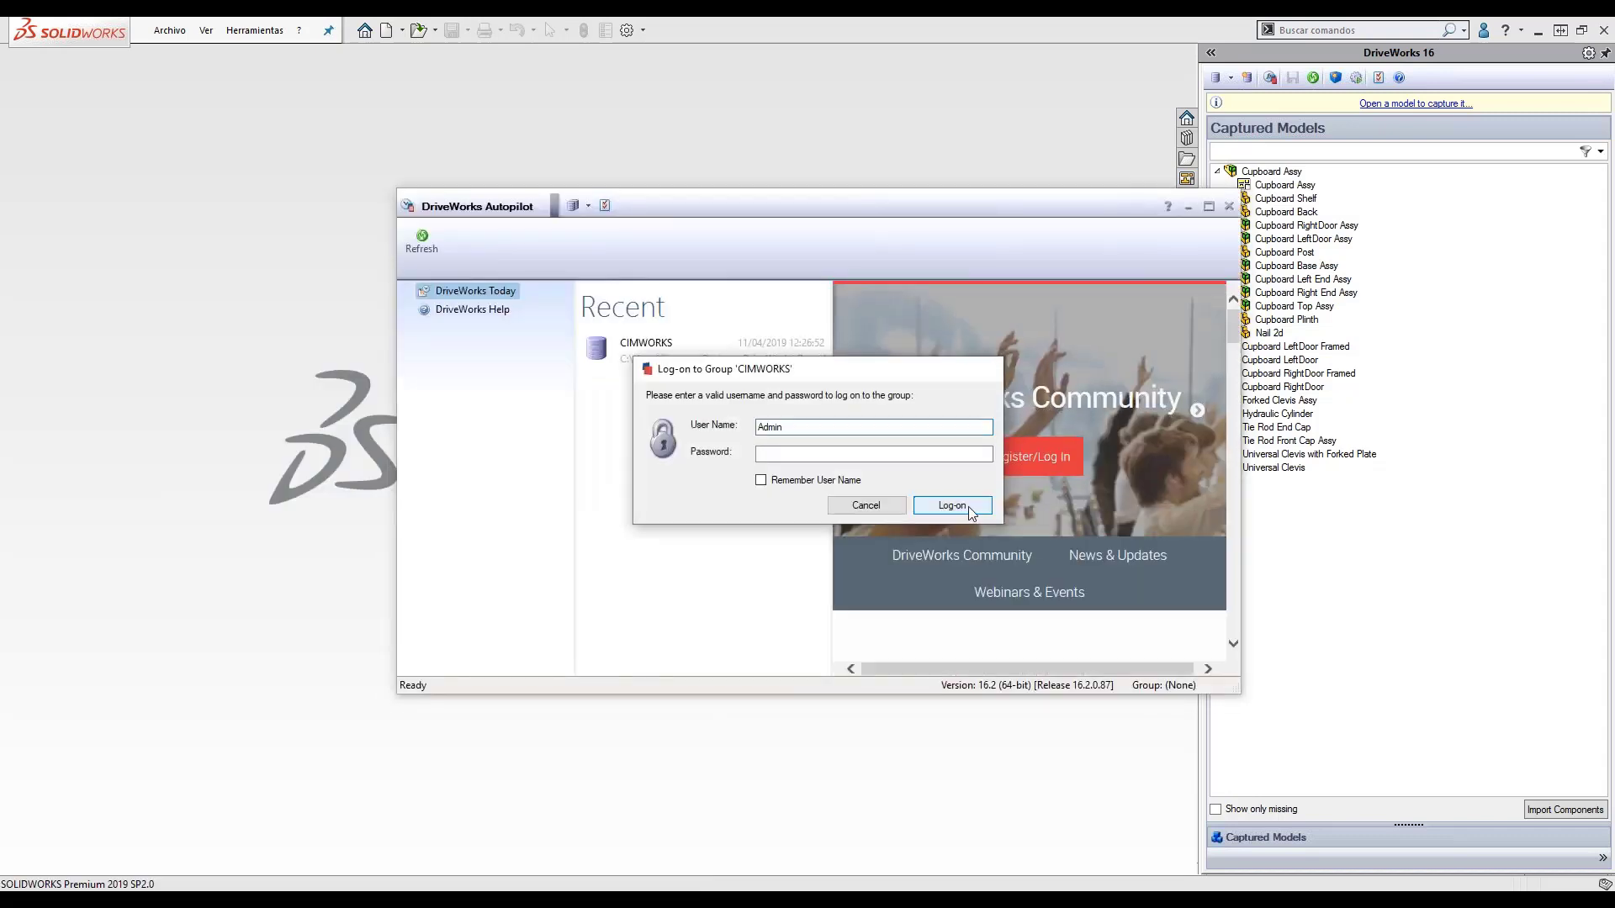
pyautogui.click(969, 507)
pyautogui.moveTo(755, 186); pyautogui.dragTo(661, 149)
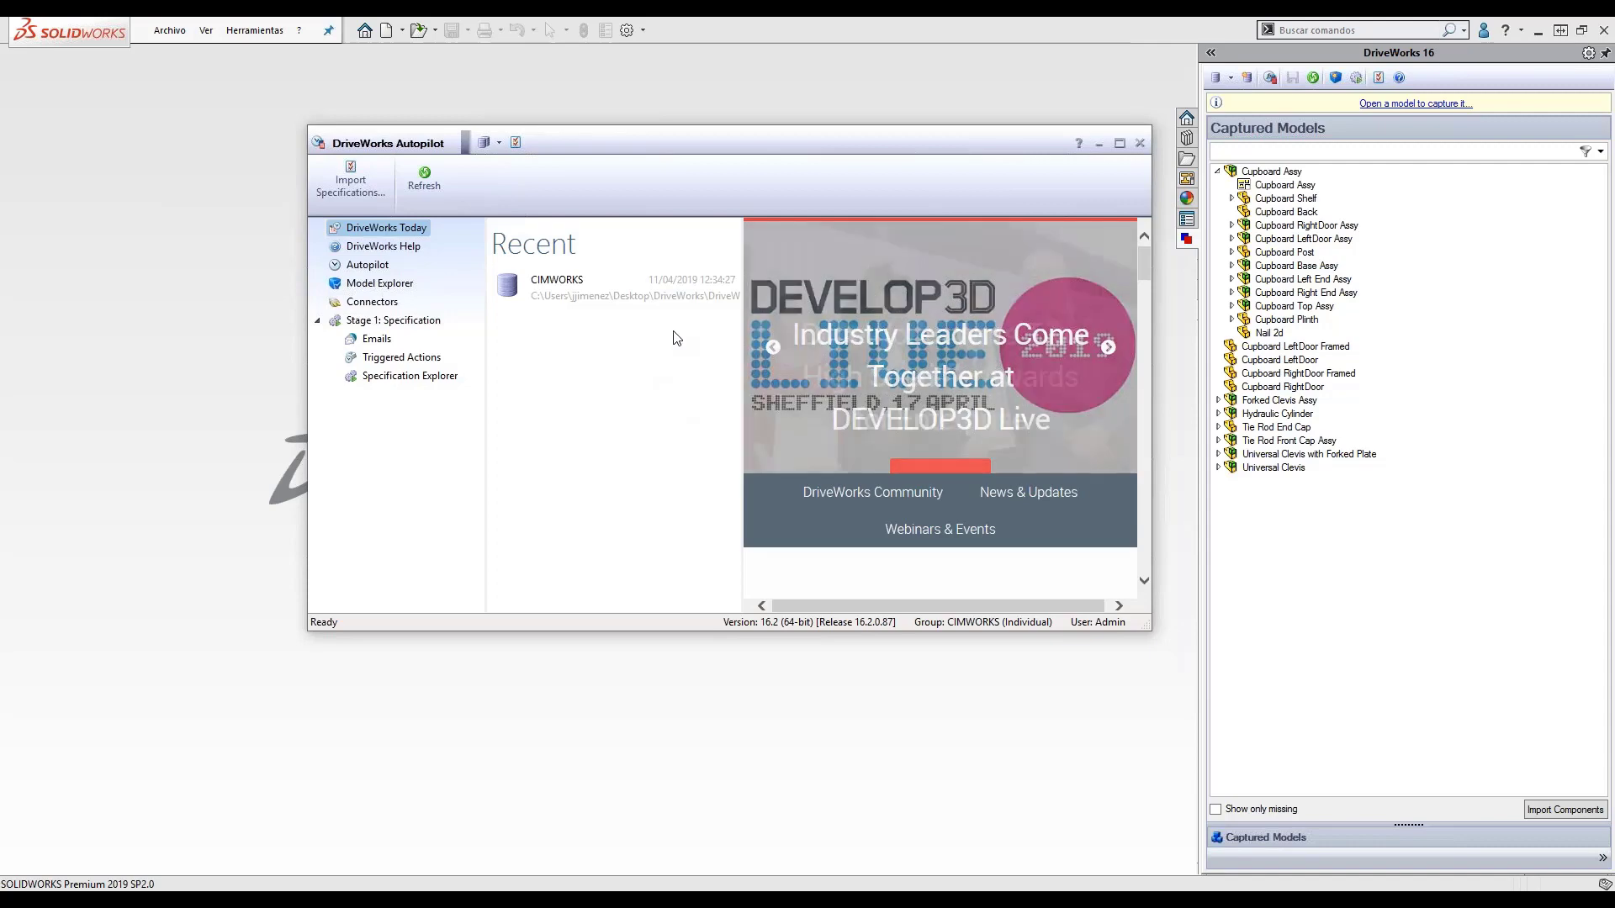
# Open the Specification Explorer and enlarge the window to list the five specifications.
pyautogui.click(380, 288)
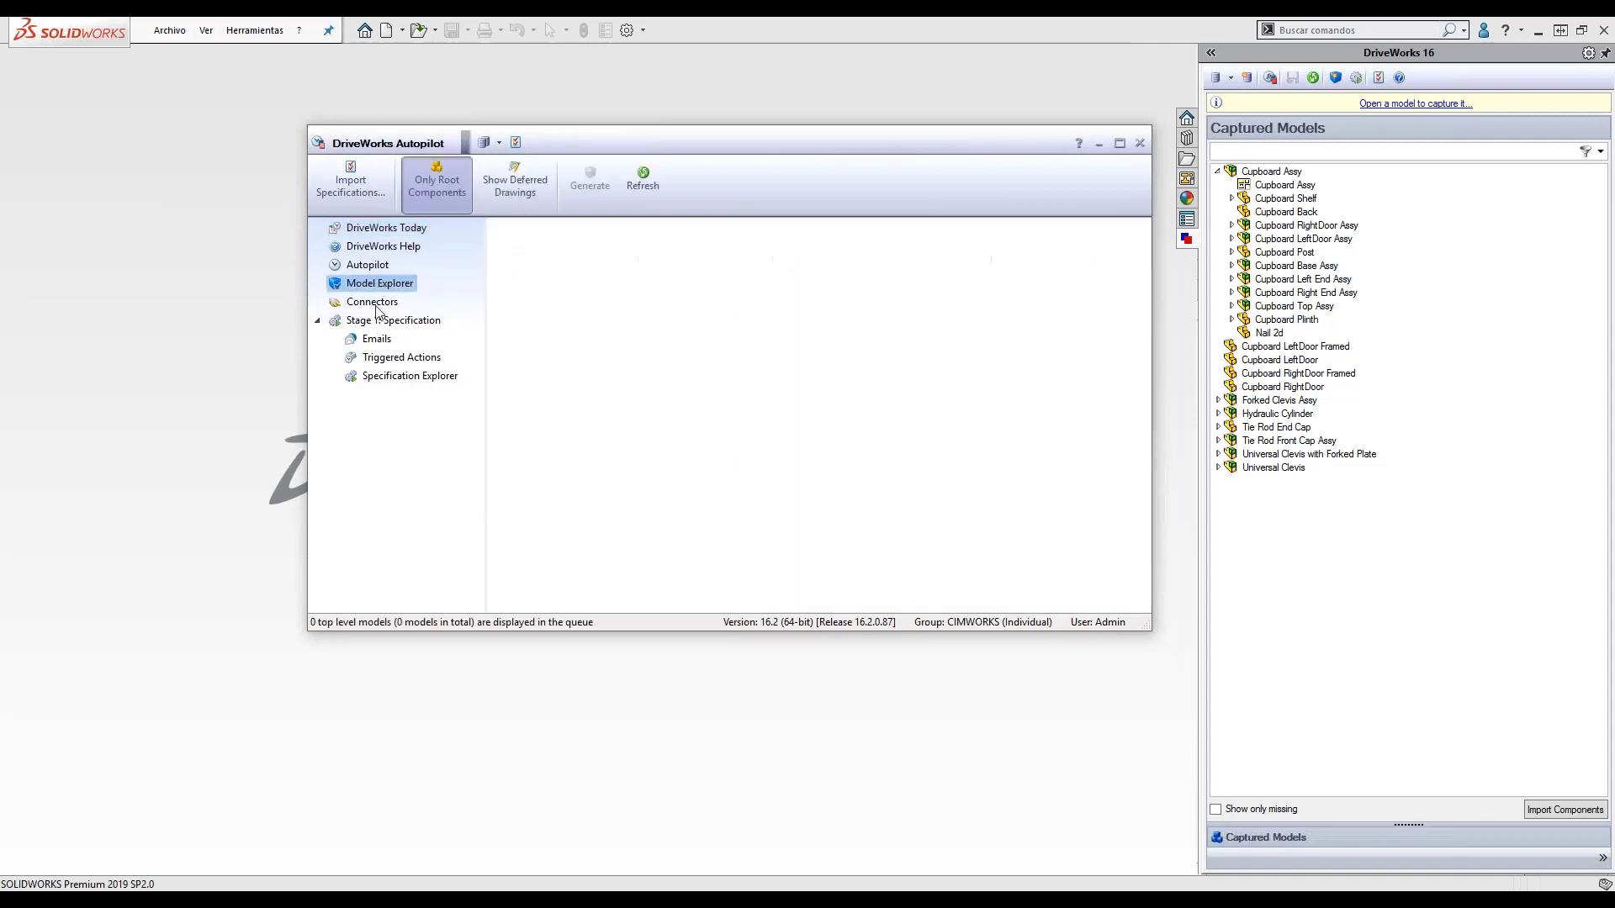
pyautogui.click(375, 304)
pyautogui.click(425, 381)
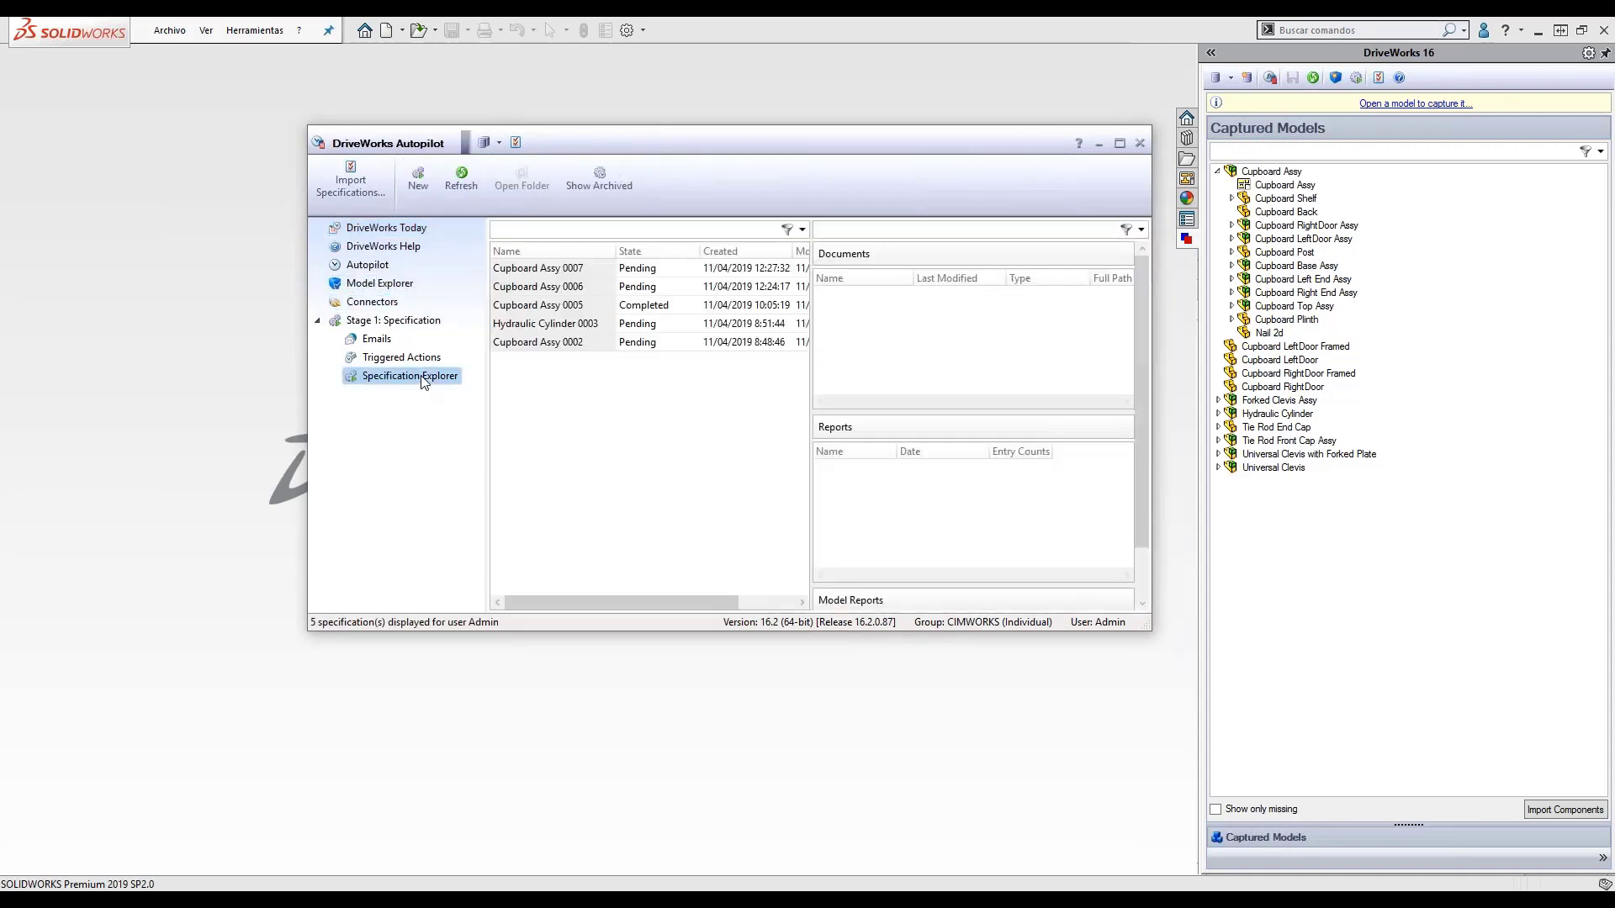
pyautogui.moveTo(1159, 640); pyautogui.dragTo(1401, 784)
pyautogui.moveTo(741, 141); pyautogui.dragTo(684, 137)
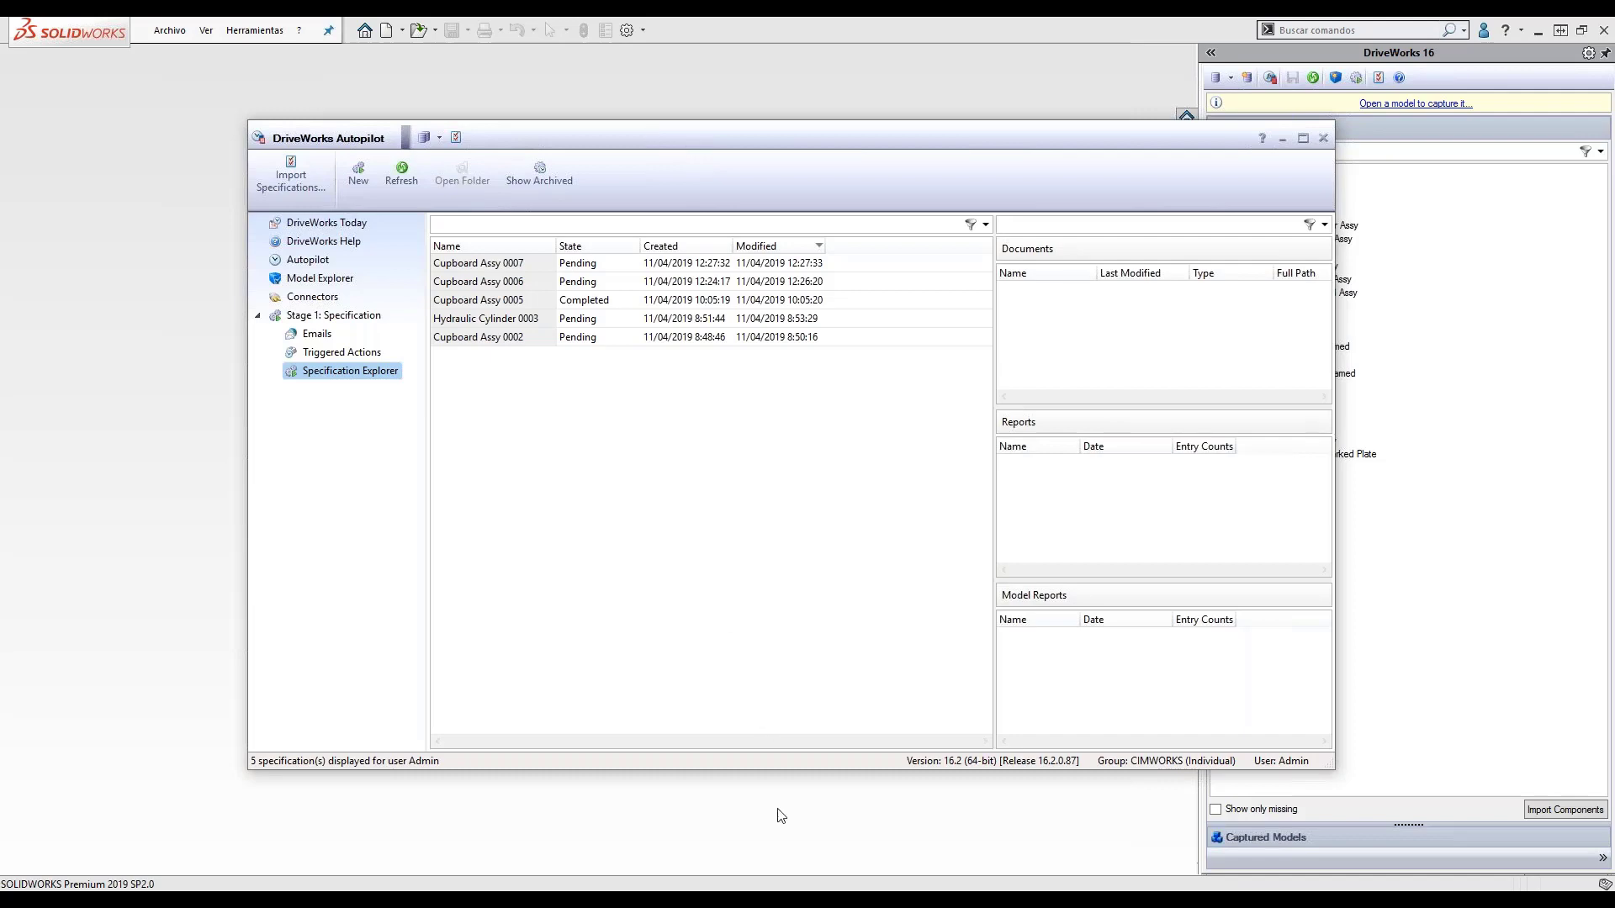
# Bring the DriveWorks presentation forward and advance it to the Live Web slide.
pyautogui.click(725, 829)
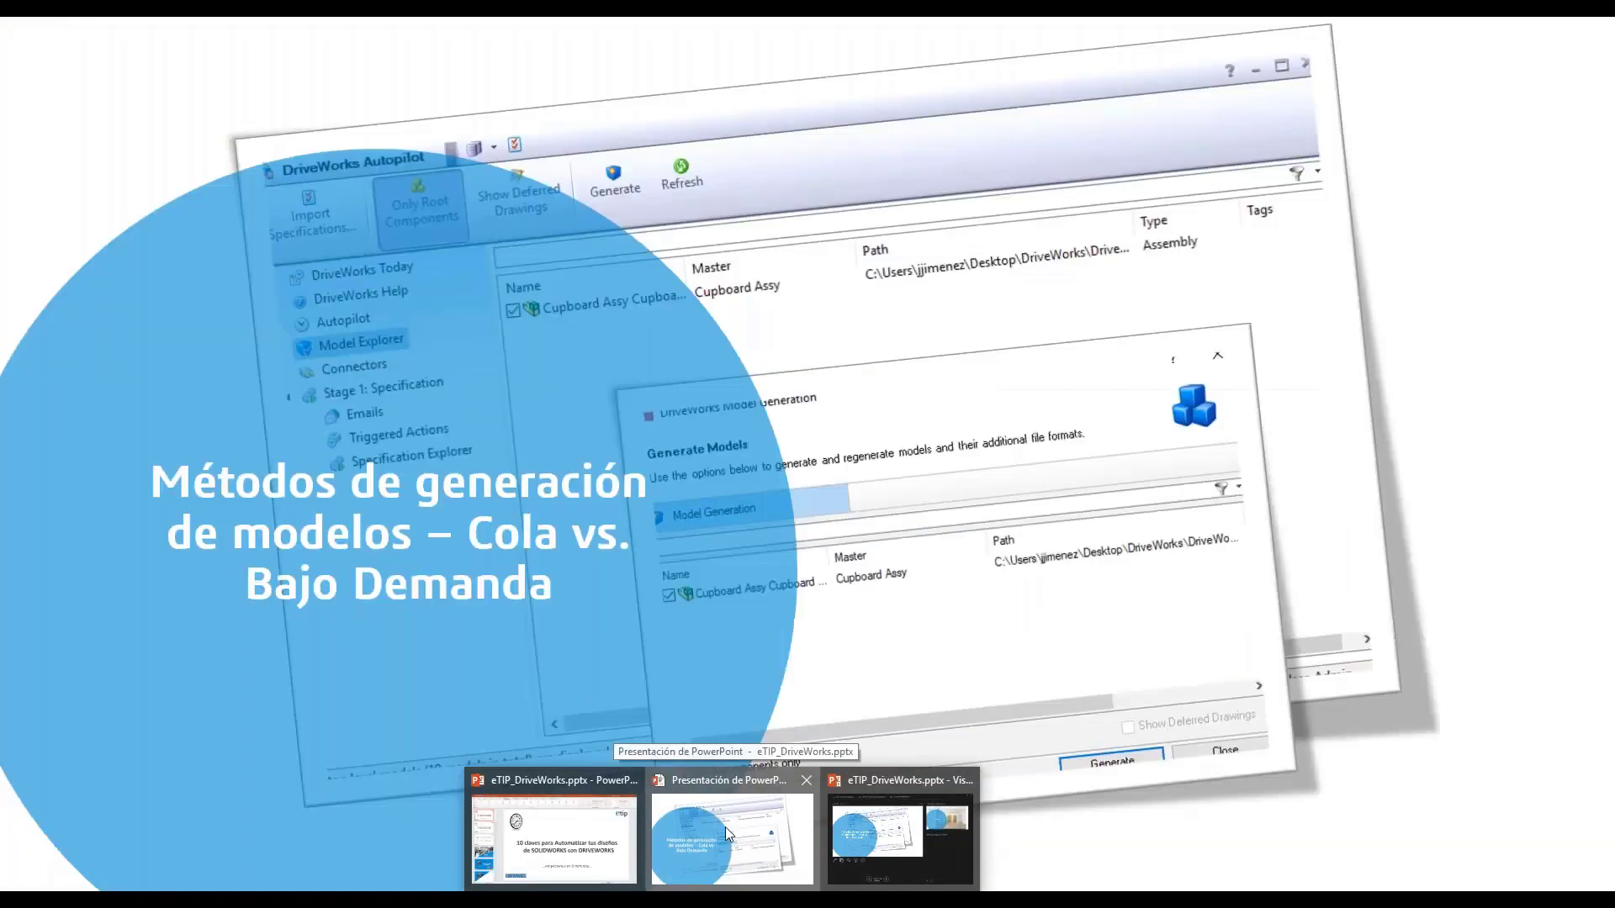
pyautogui.click(577, 535)
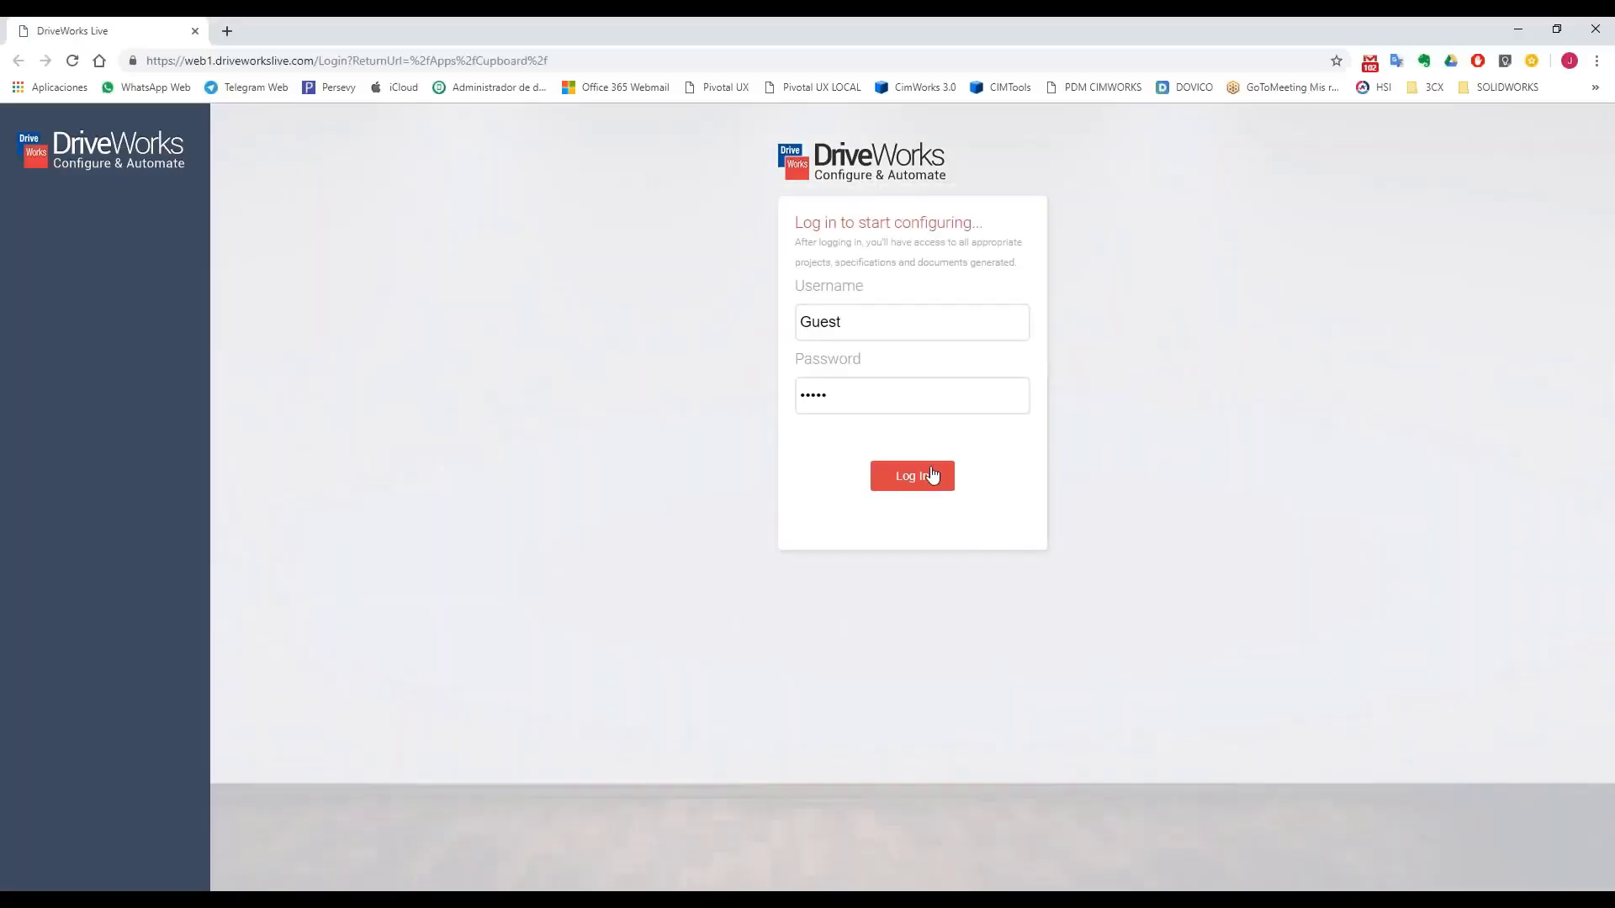
# Sign in to DriveWorks Live, start the cupboard and size it 495 × 1080 × 340 in Beech.
pyautogui.click(932, 476)
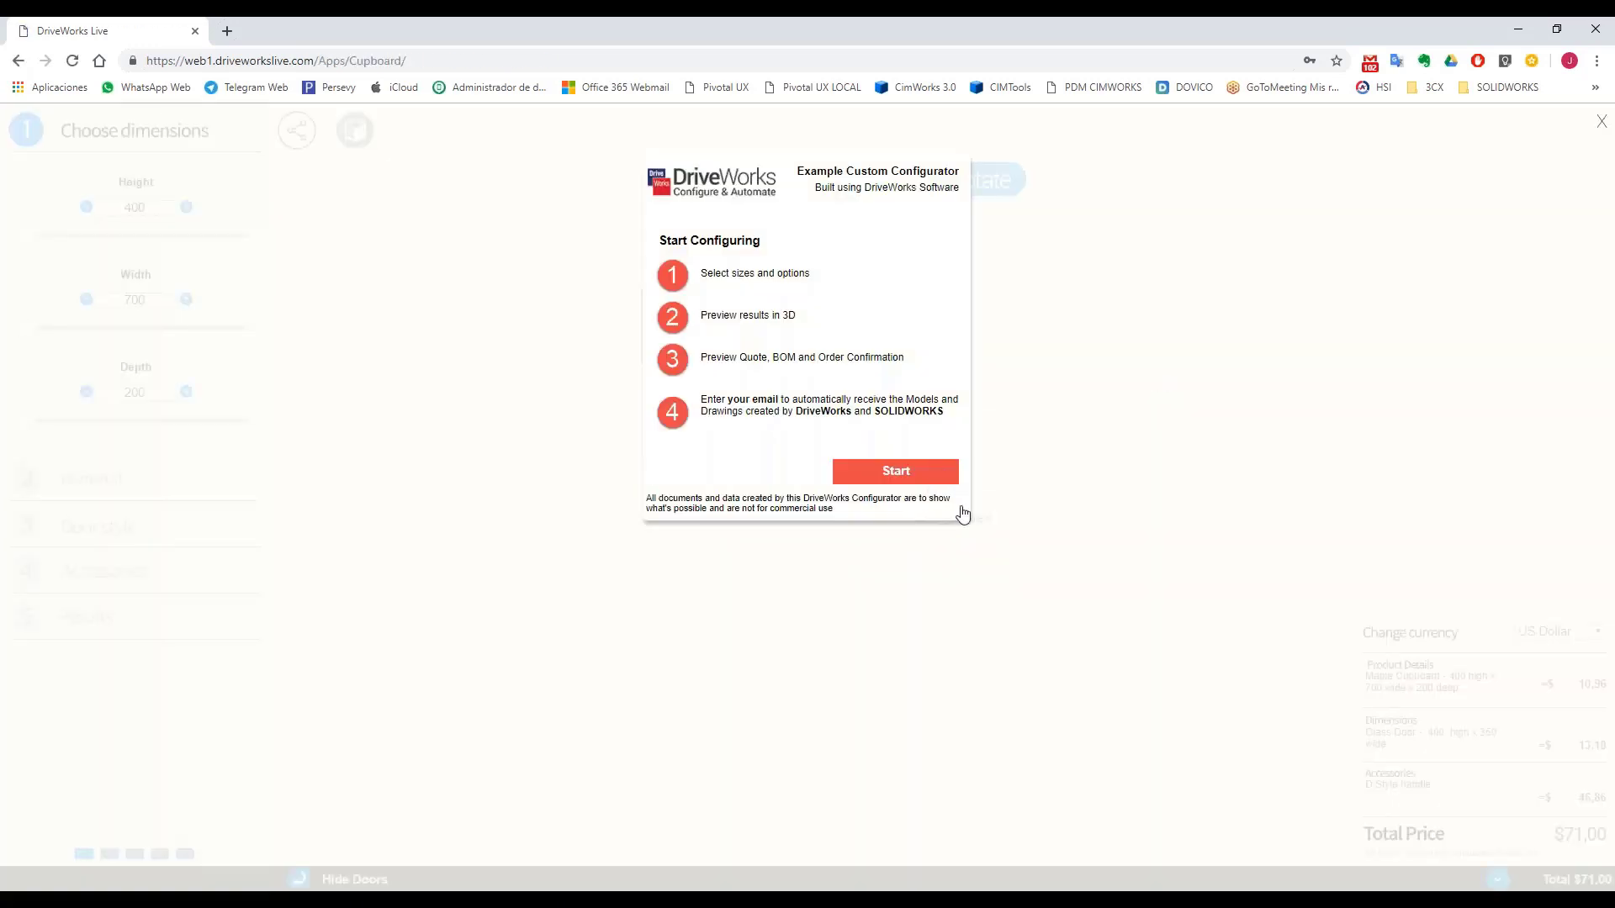
pyautogui.click(962, 515)
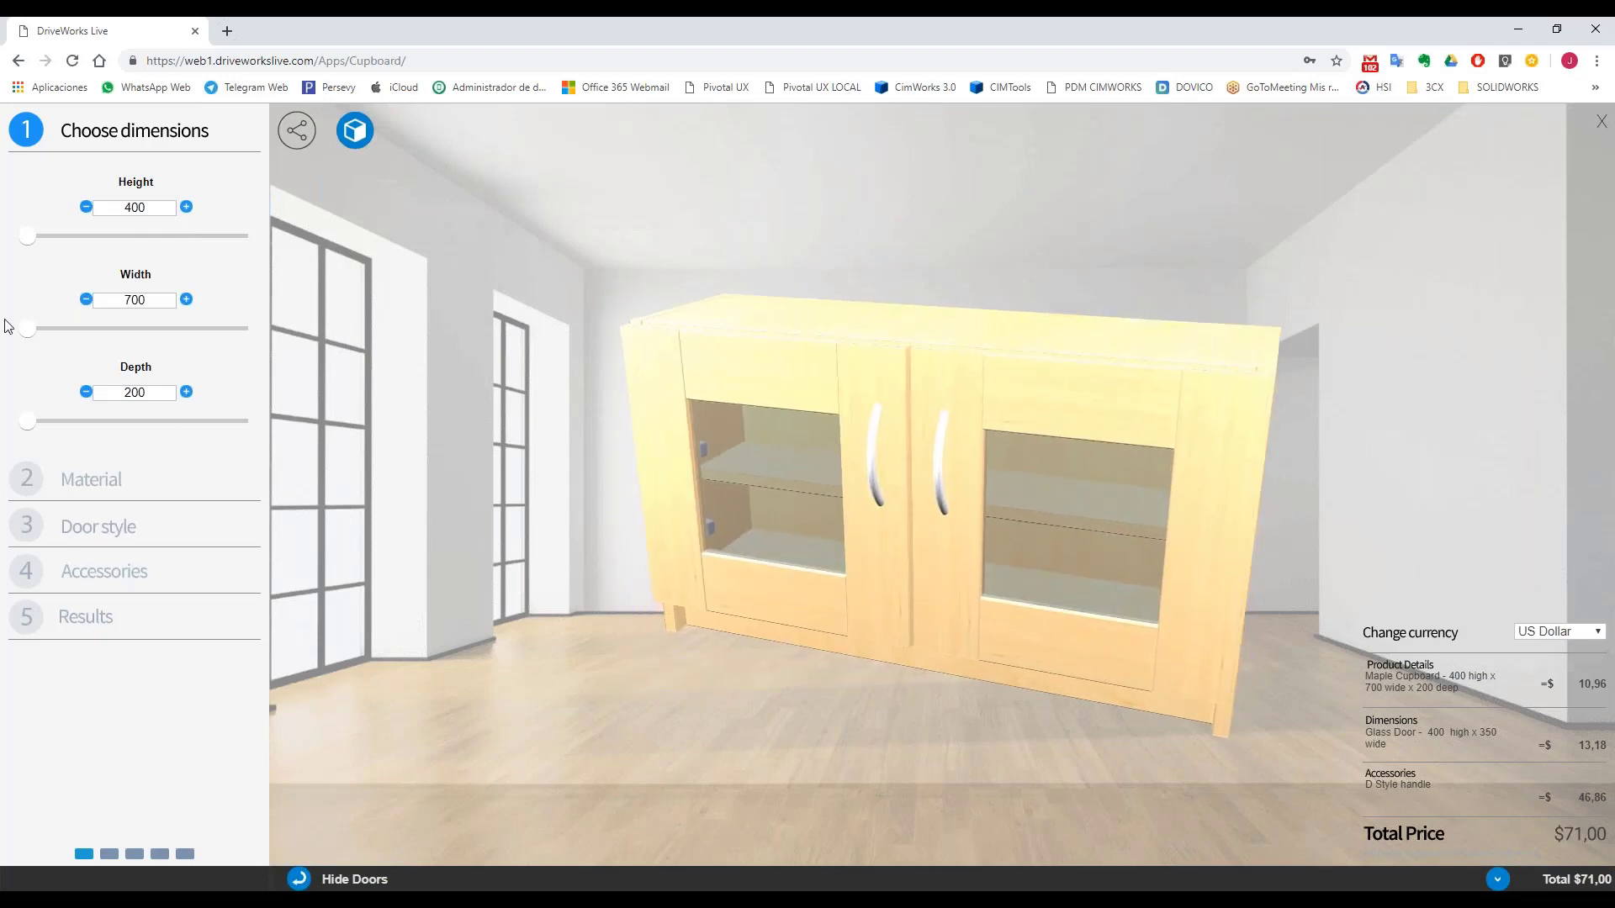
pyautogui.moveTo(30, 330); pyautogui.dragTo(130, 331)
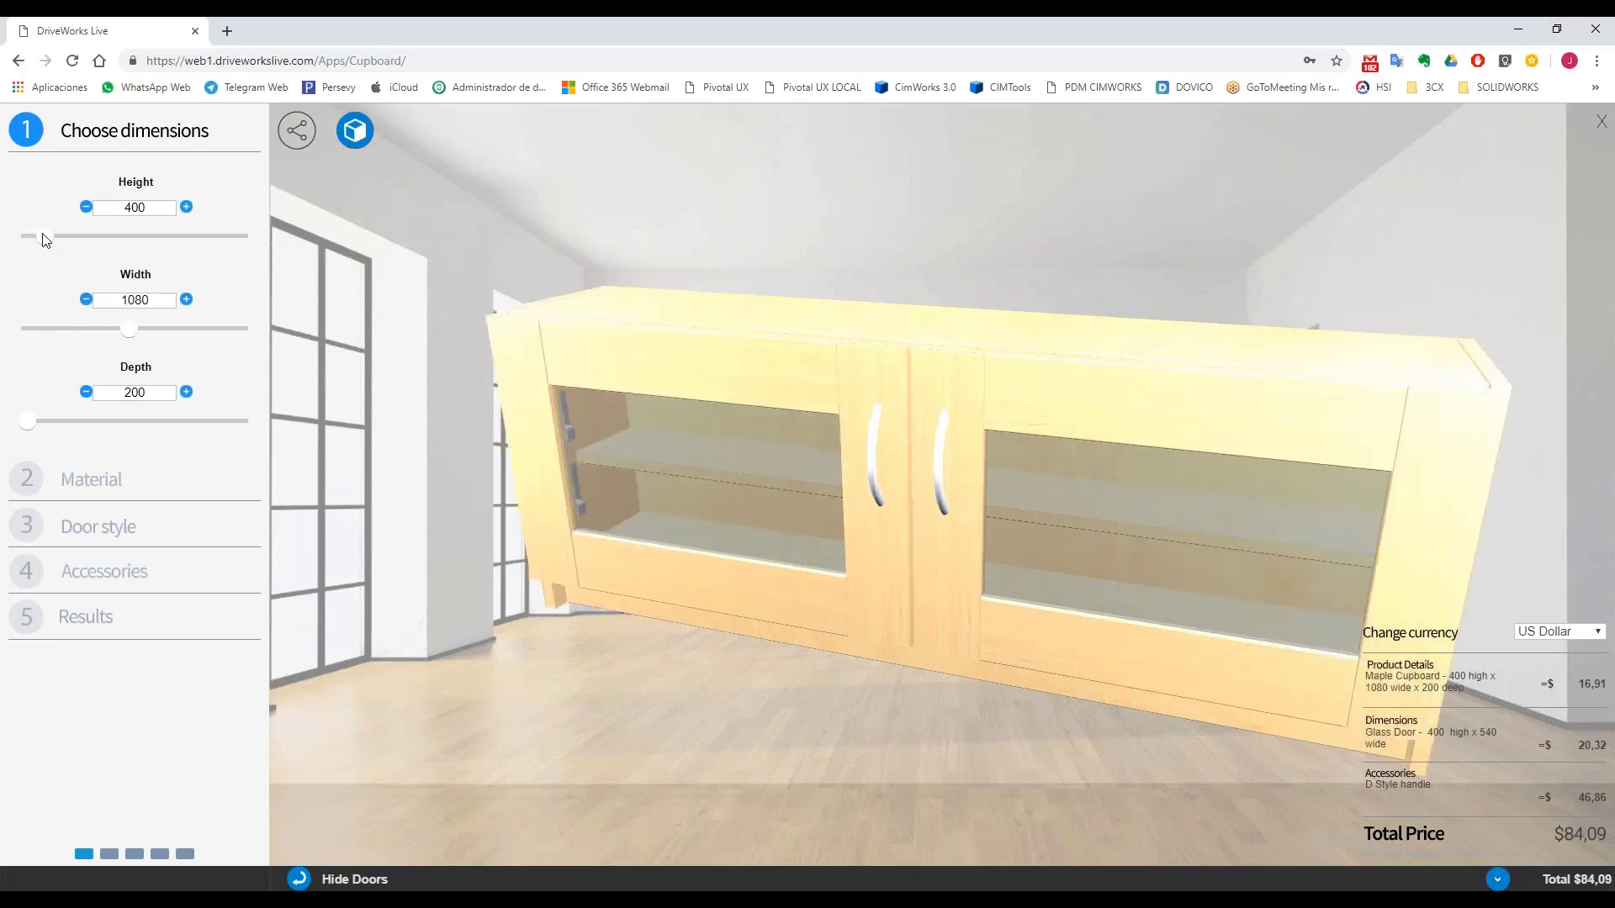
pyautogui.moveTo(31, 424); pyautogui.dragTo(69, 429)
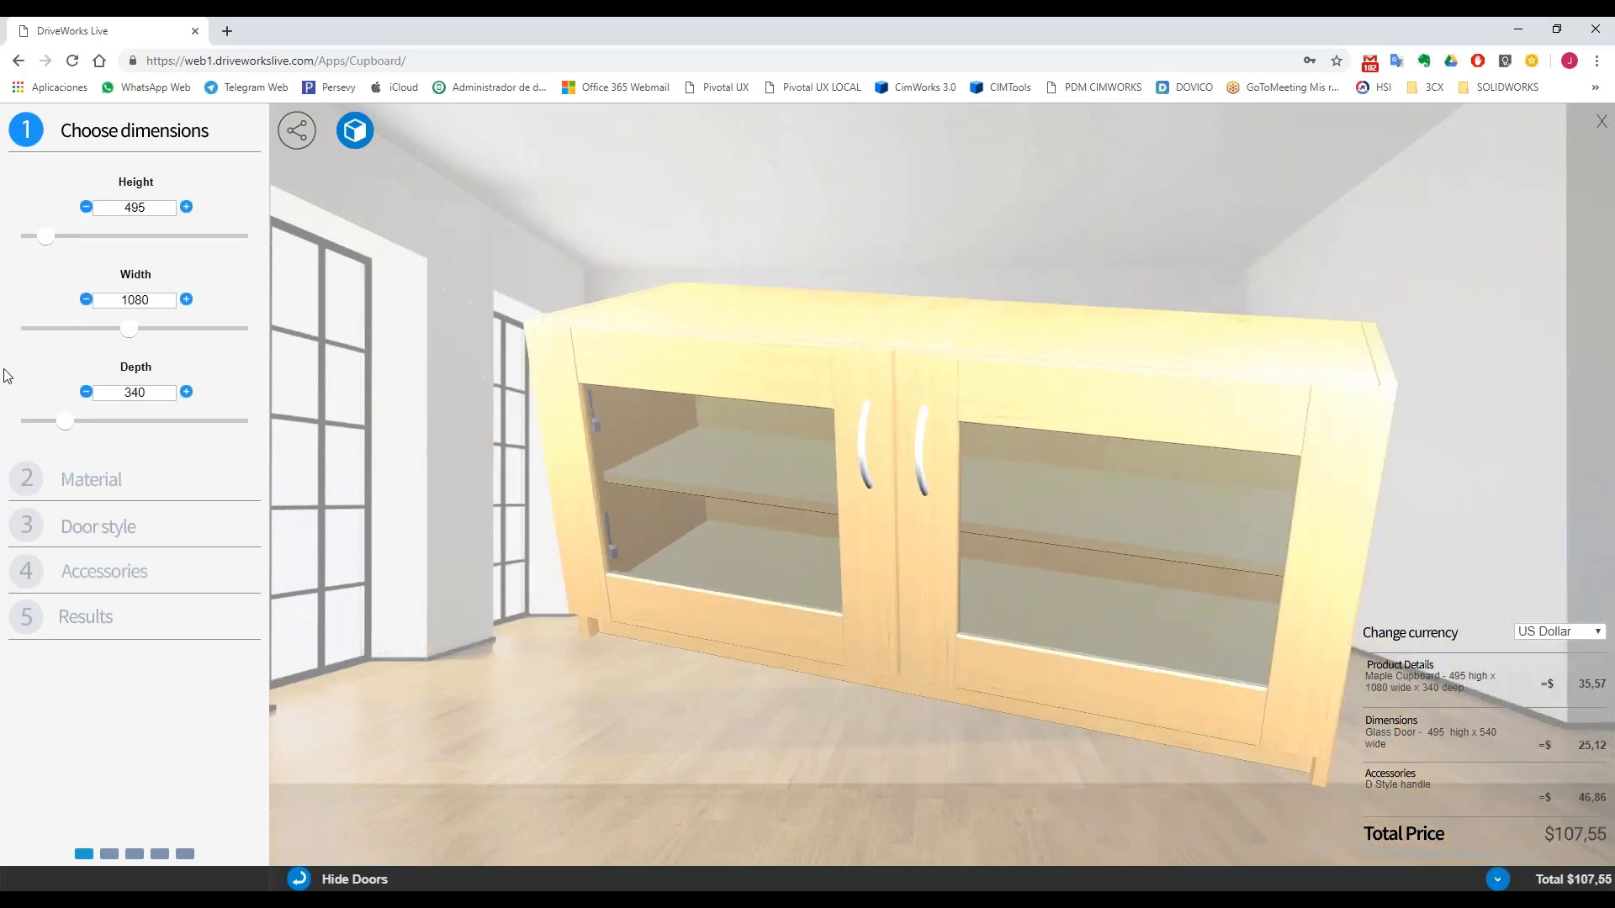
pyautogui.click(34, 486)
pyautogui.click(152, 408)
# Switch the cupboard from Beech to a gloss finish and pick its colour on the wheel.
pyautogui.click(101, 407)
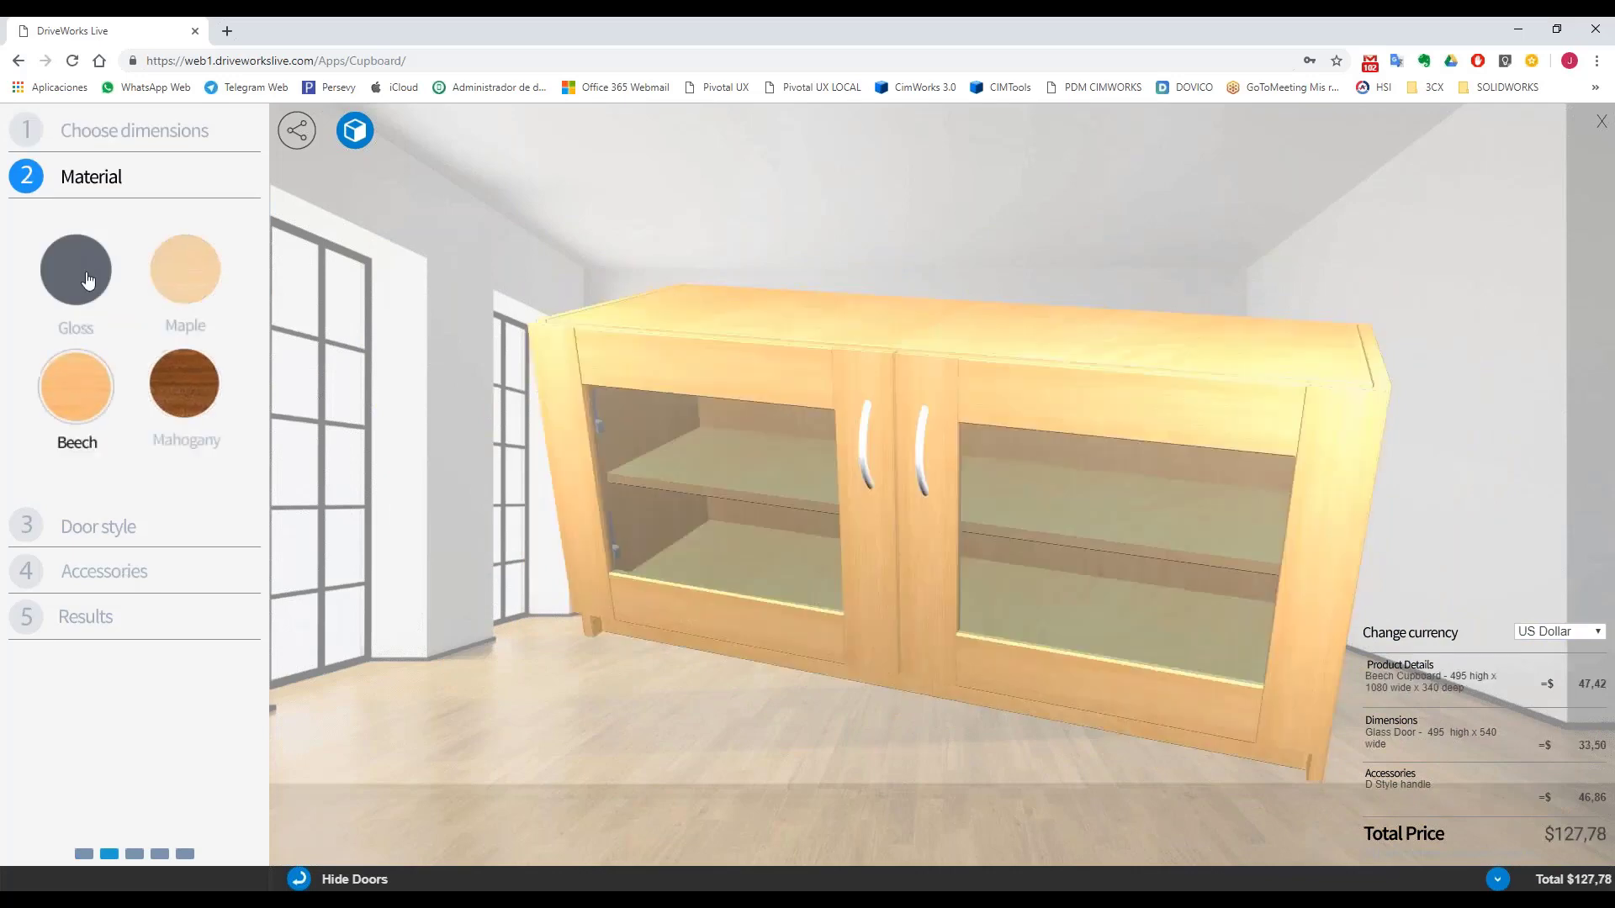
pyautogui.click(82, 305)
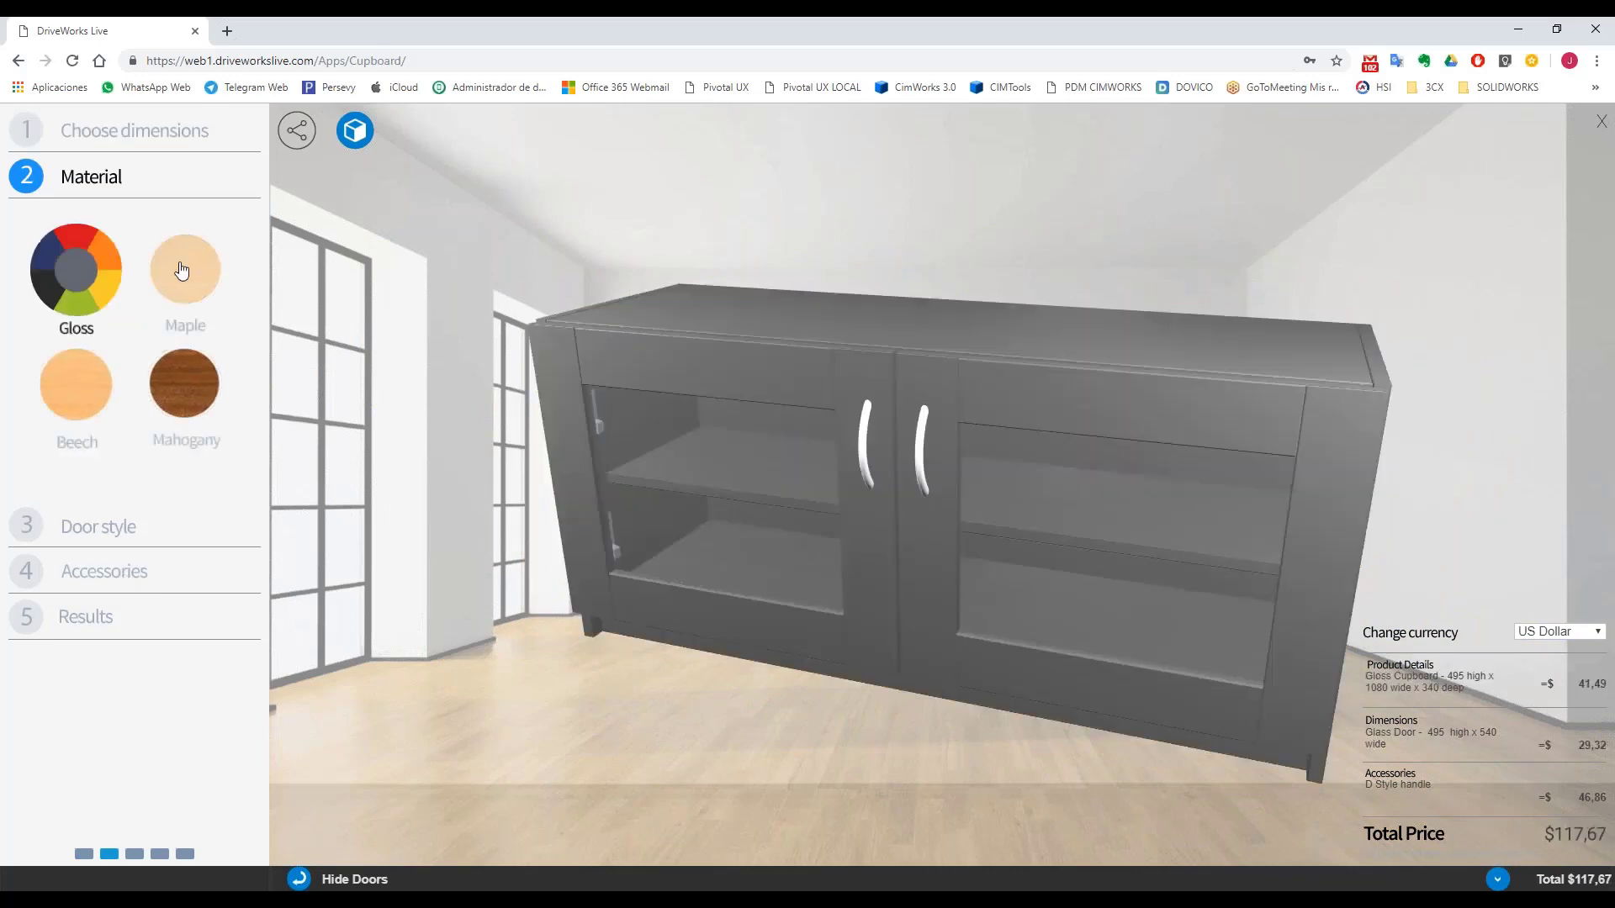
pyautogui.click(81, 308)
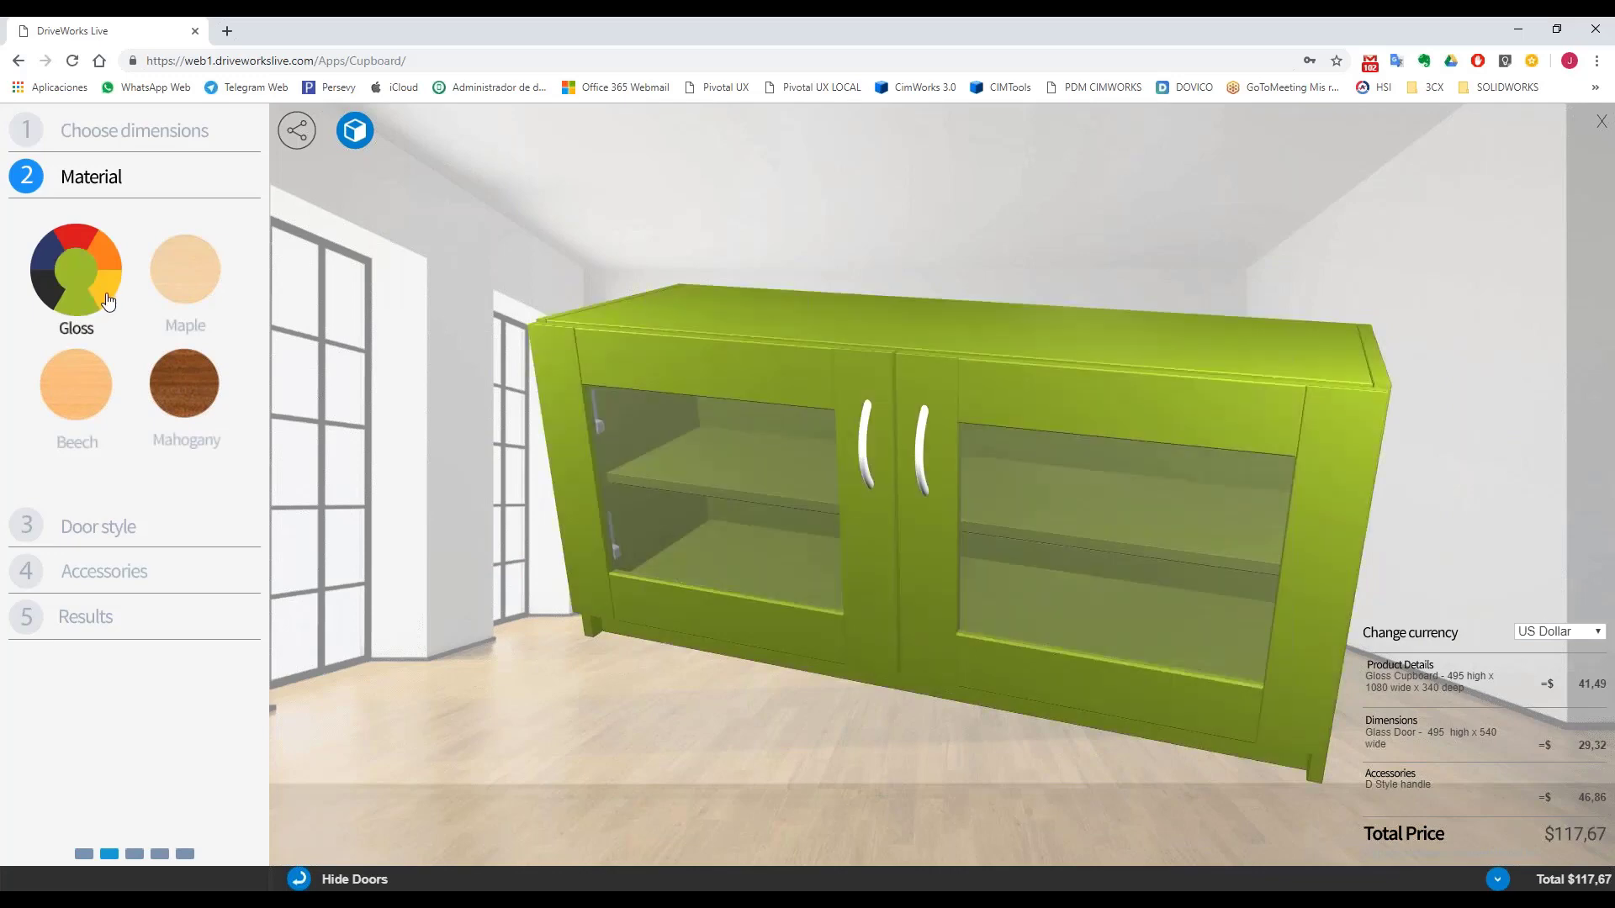
pyautogui.click(108, 302)
pyautogui.click(77, 250)
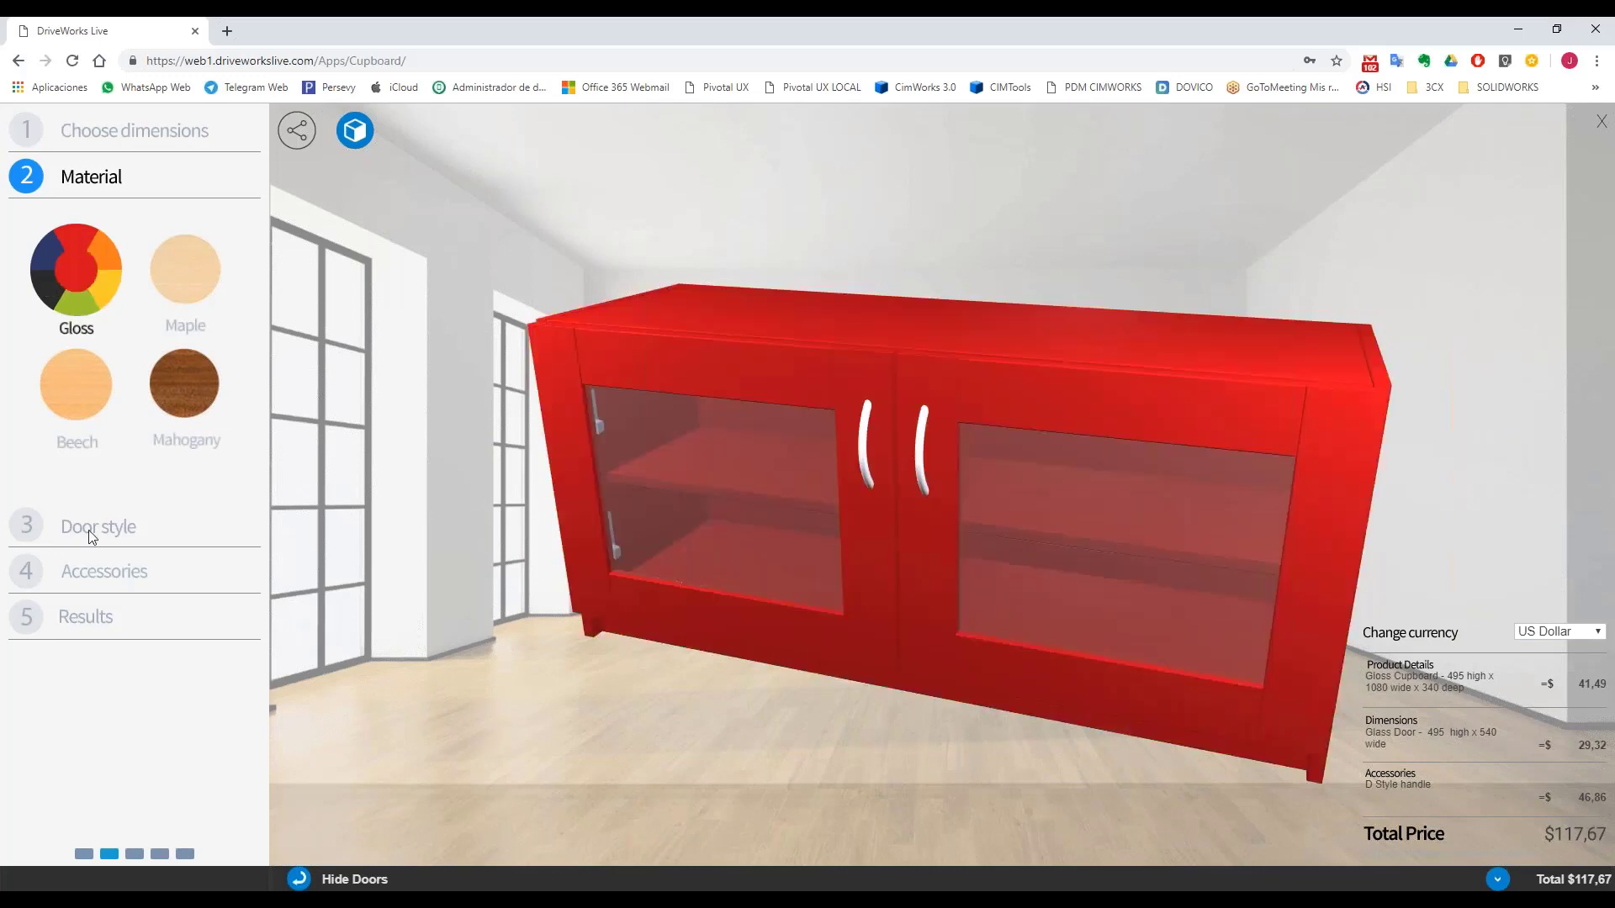
# Give the cupboard glass doors with D Handle Chrome handles and open the Results step.
pyautogui.click(38, 530)
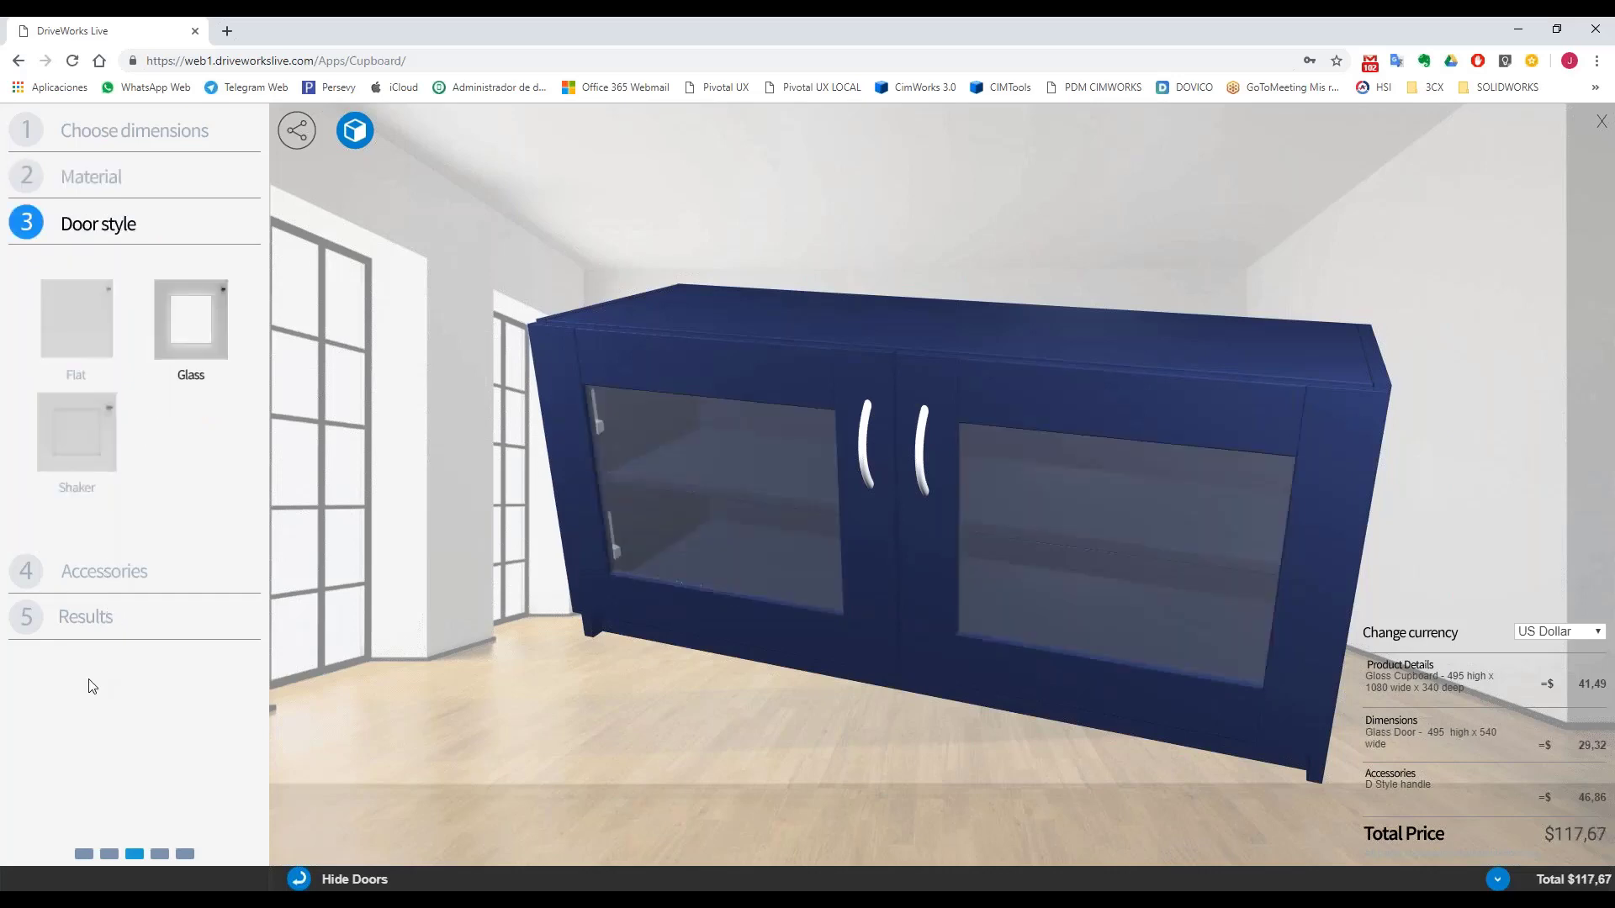
pyautogui.click(27, 575)
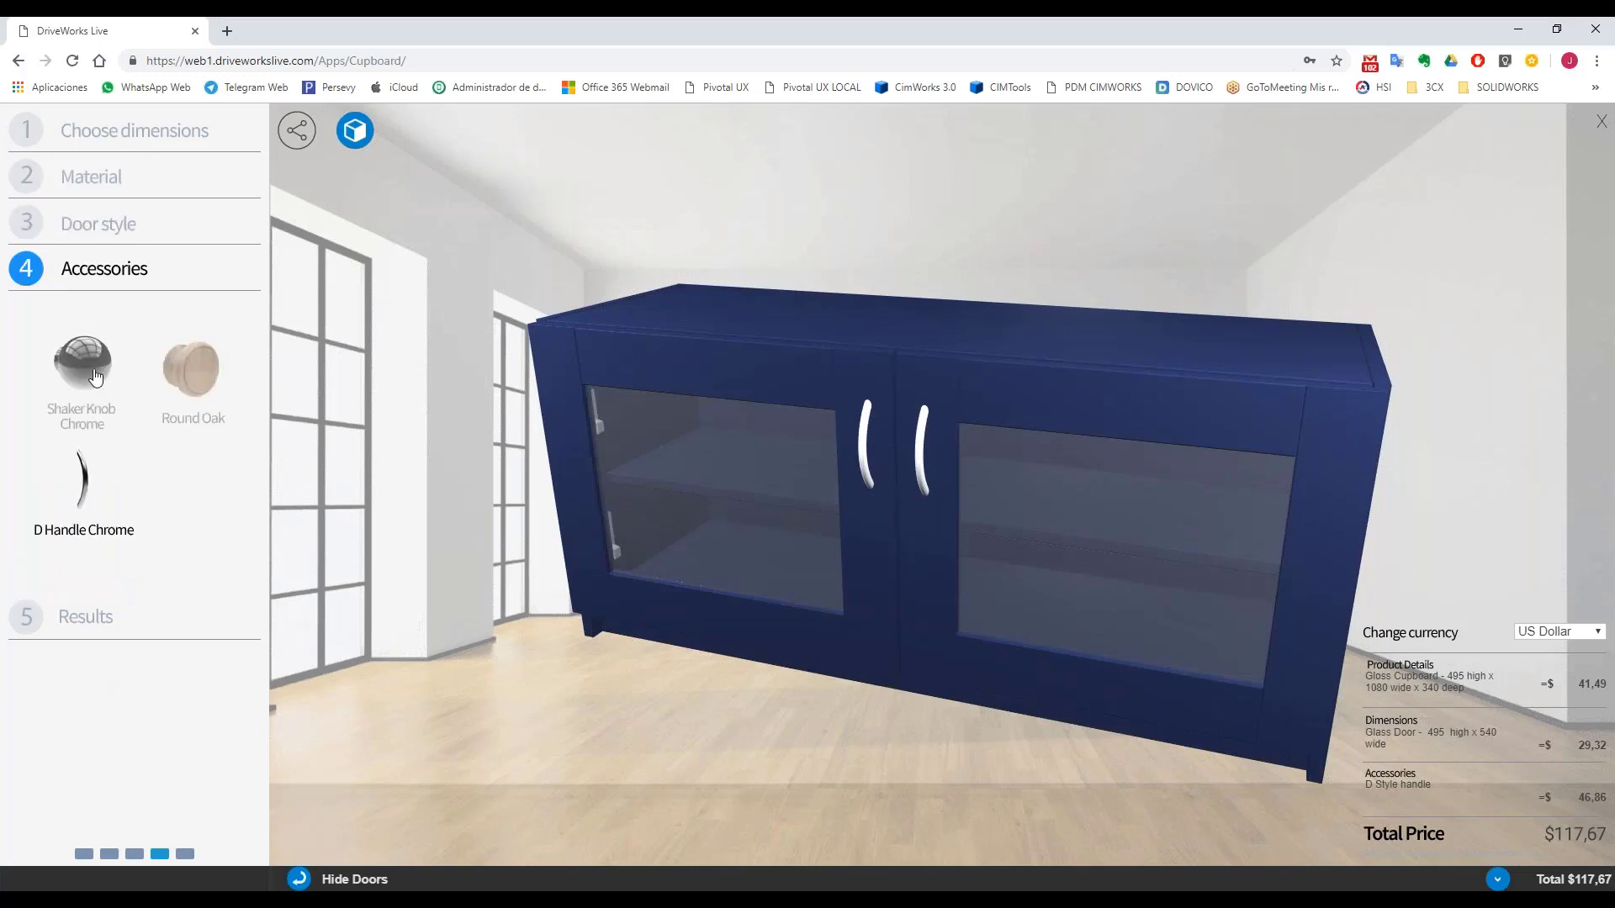
pyautogui.click(95, 376)
pyautogui.click(89, 467)
pyautogui.click(26, 618)
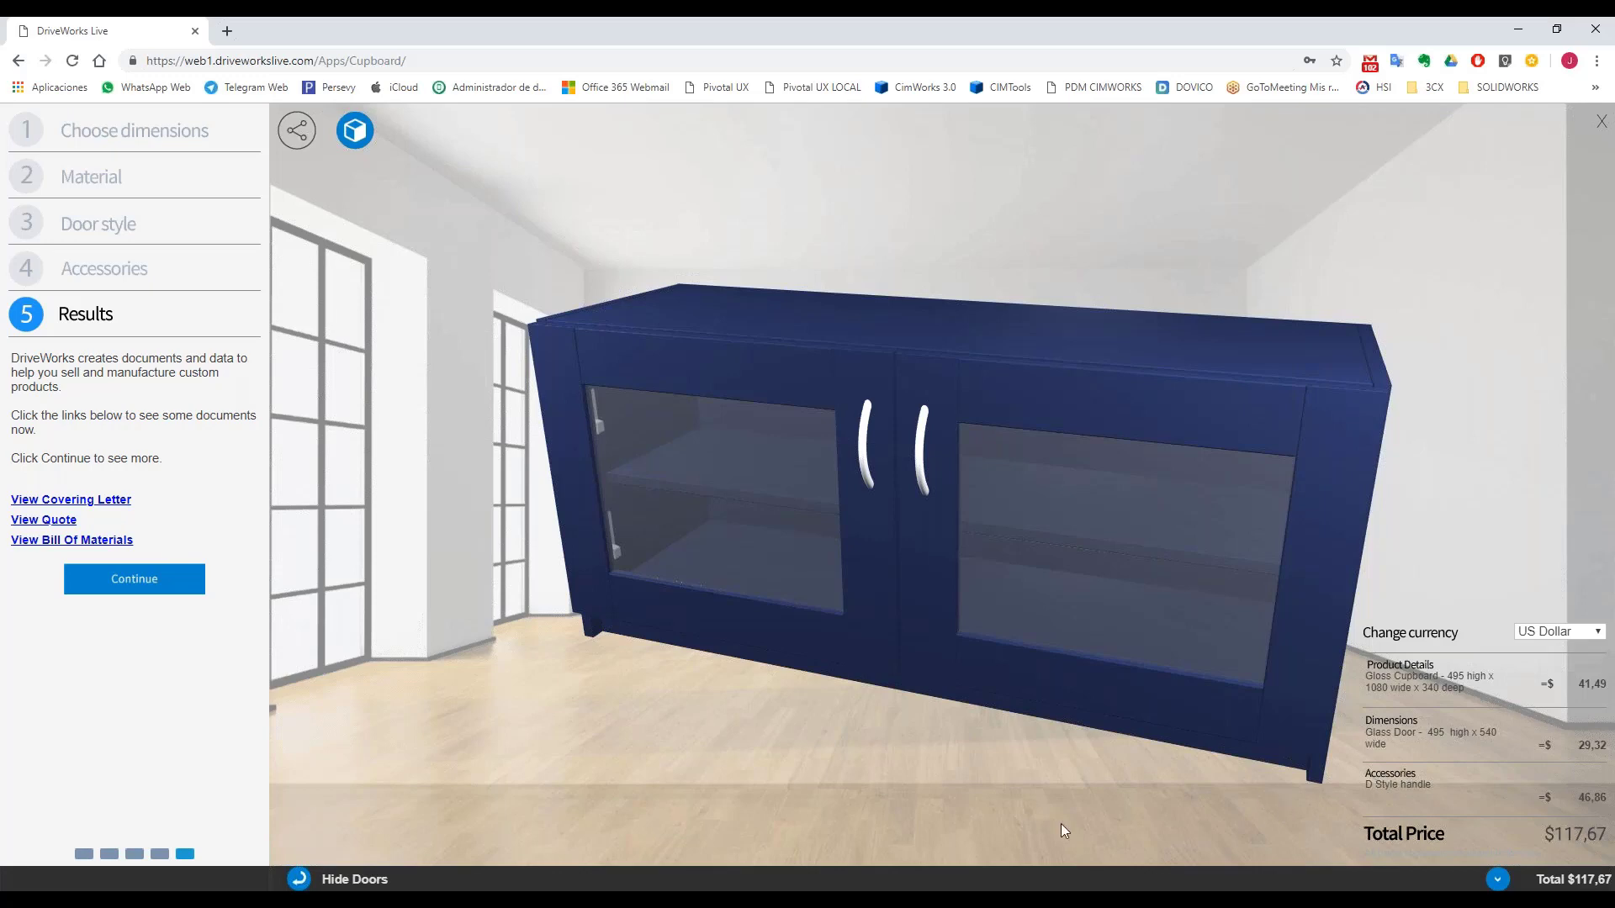
# Return to the PowerPoint presentation and advance to the title slide.
pyautogui.moveTo(756, 896)
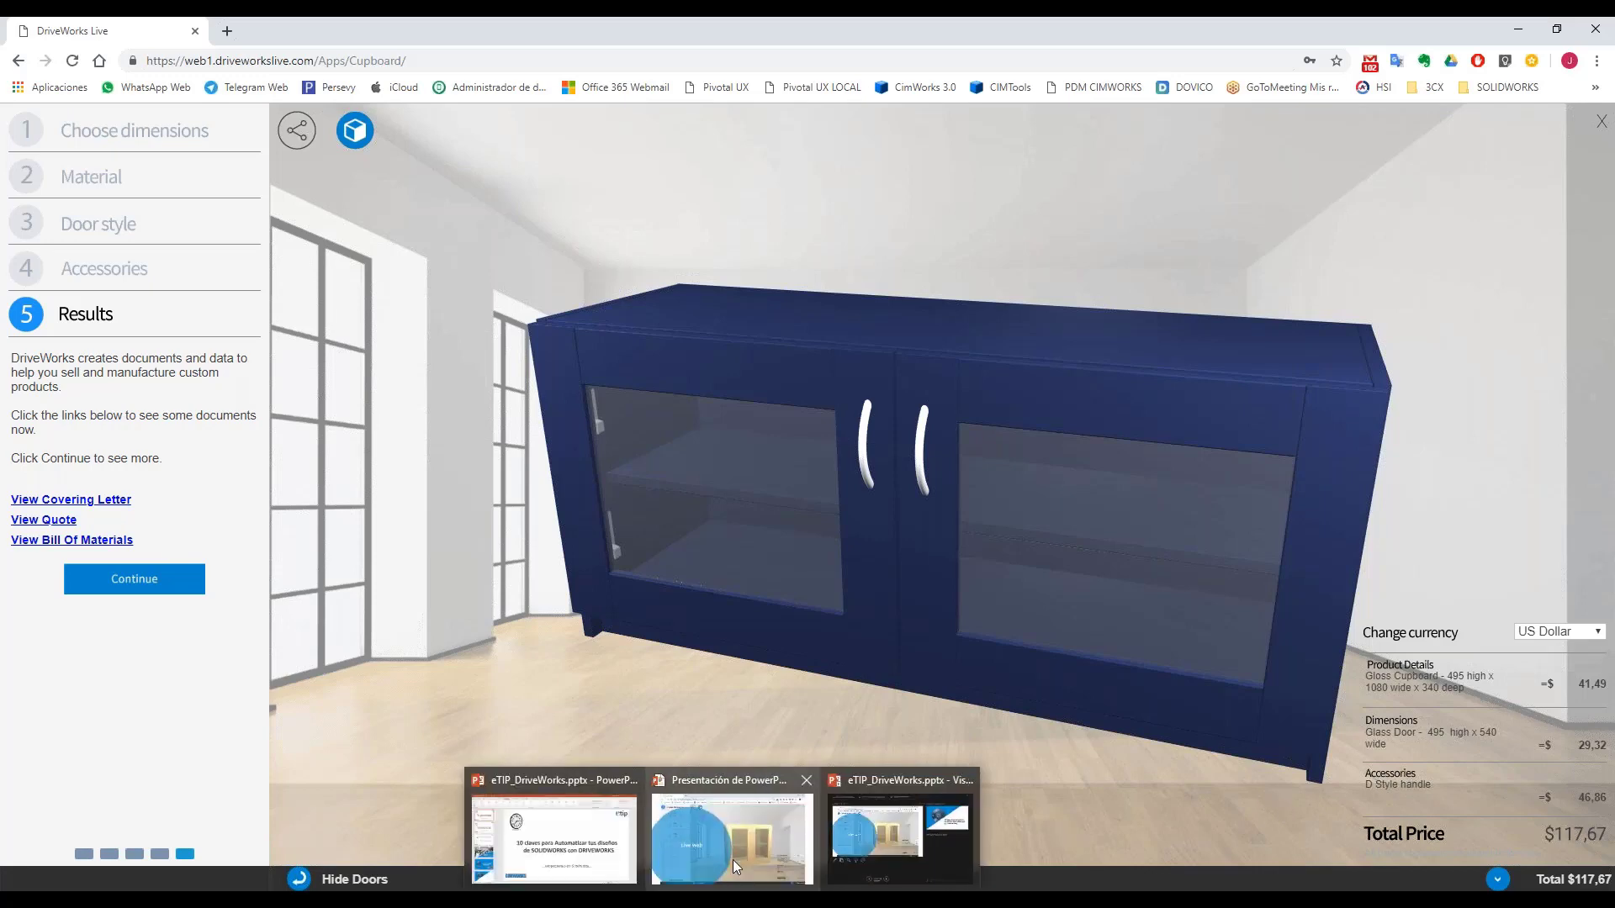
pyautogui.click(734, 860)
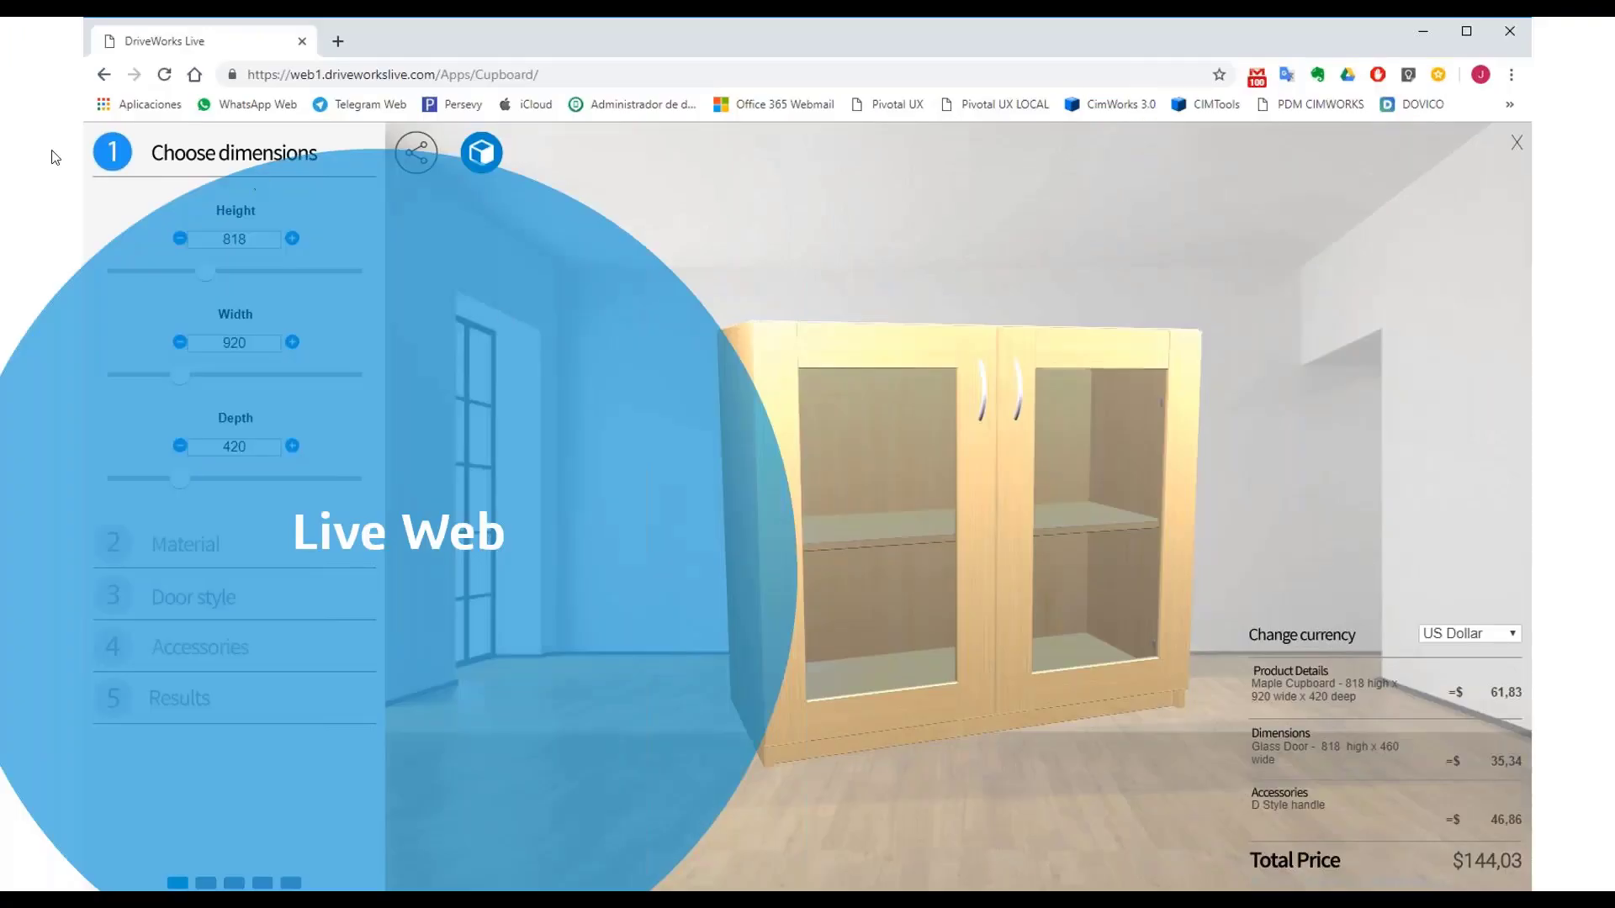
pyautogui.press('Right')
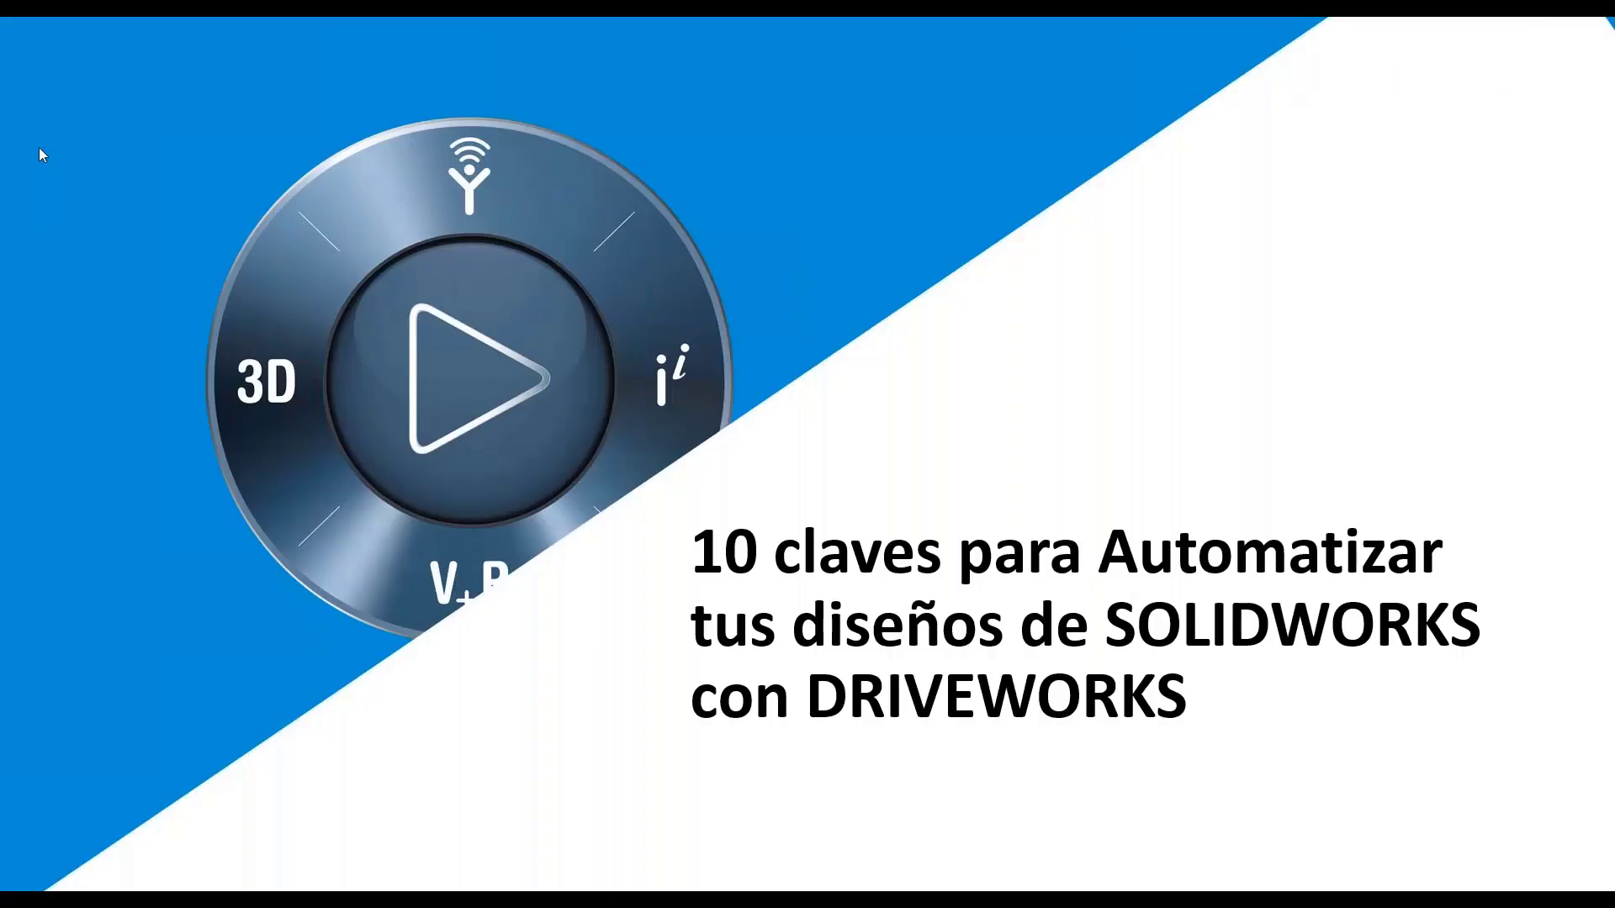